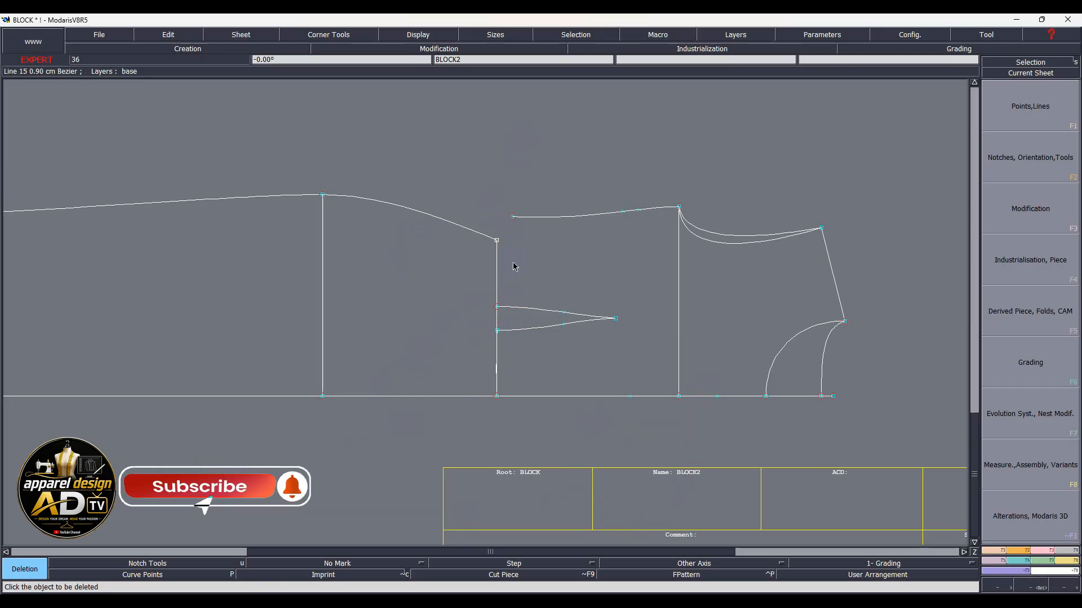
- Reshape the side-seam point at the end of the waistline by dx 0.00 and dy 3 cm
{"action": "key", "text": "Escape"}
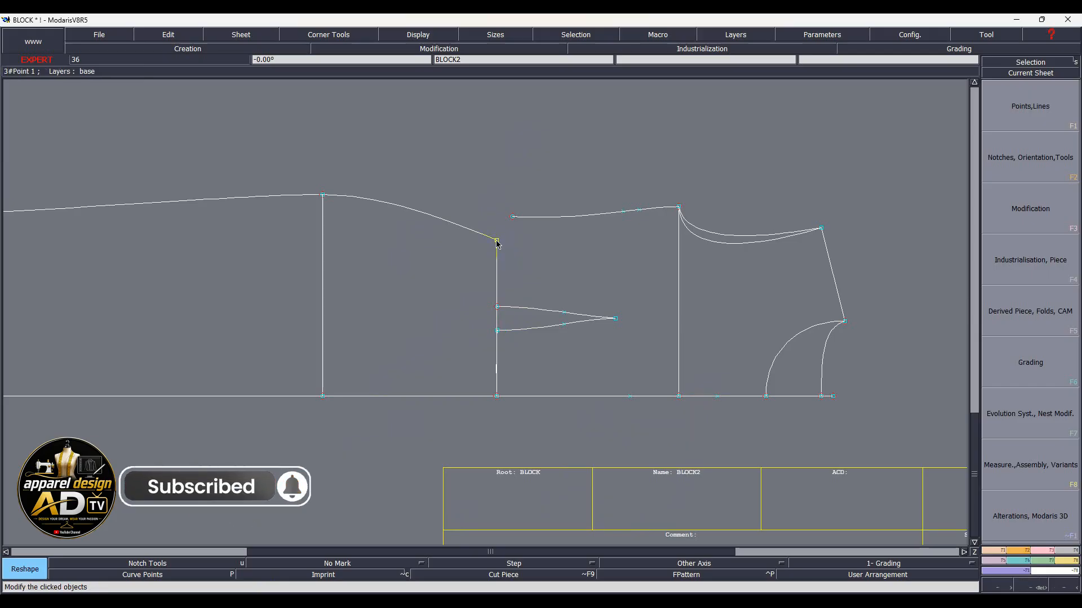
{"action": "left_click", "coordinate": [497, 242]}
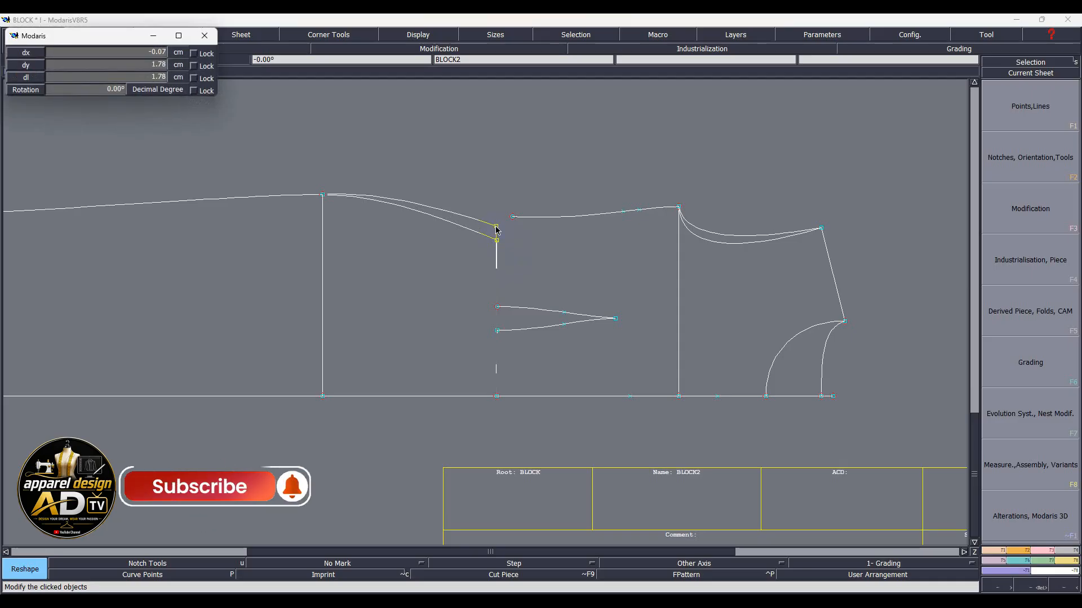
{"action": "type", "text": "0.00"}
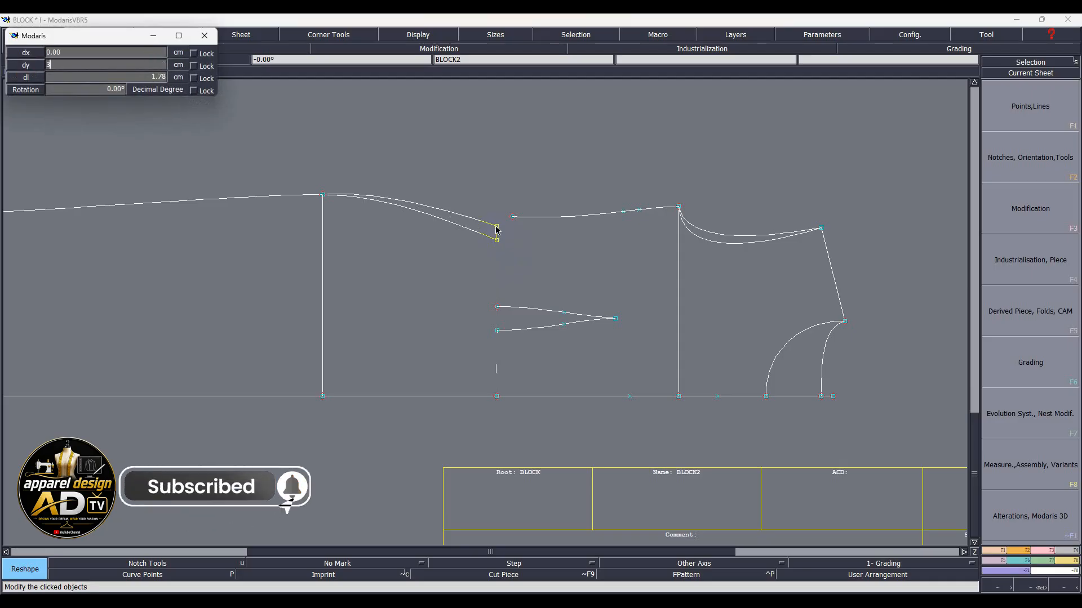
{"action": "key", "text": "Return"}
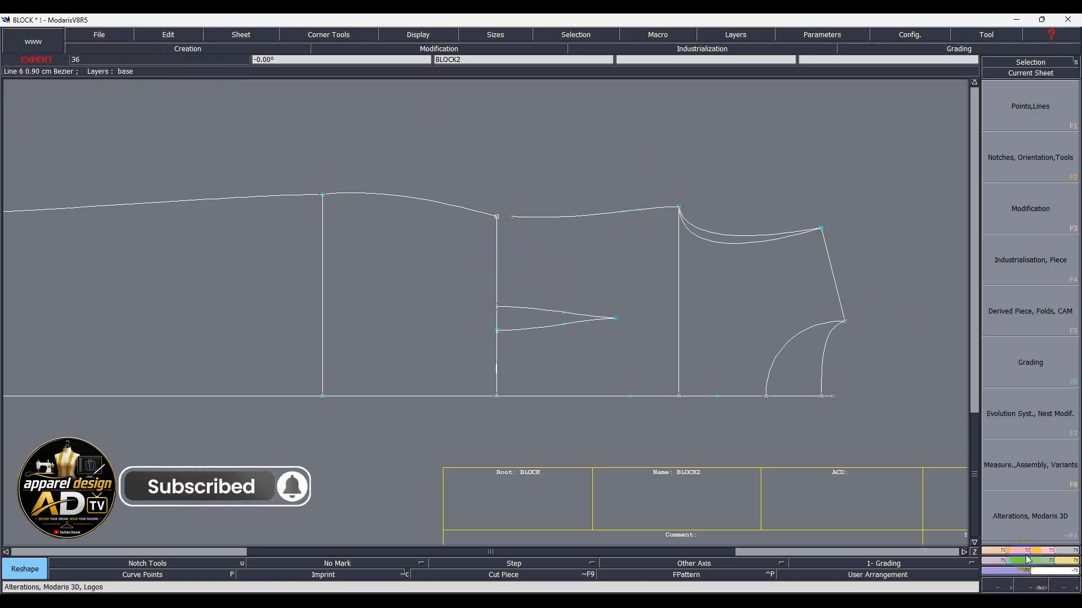
- Attach the loose waist end of the bodice side seam to the moved waistline side point
{"action": "key", "text": "F3"}
{"action": "left_click", "coordinate": [1006, 304]}
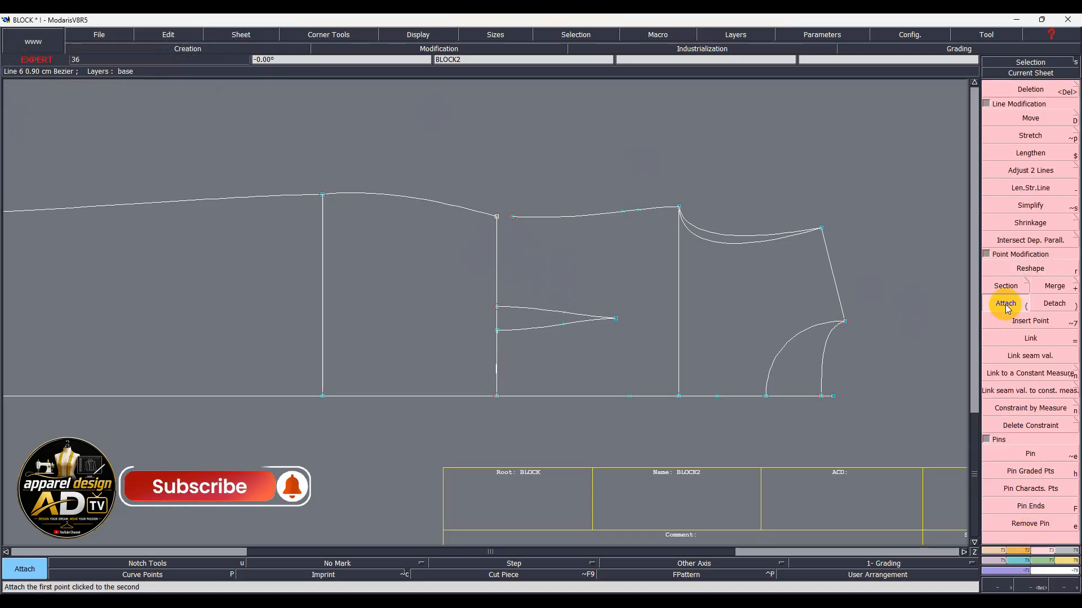
{"action": "left_click", "coordinate": [512, 217]}
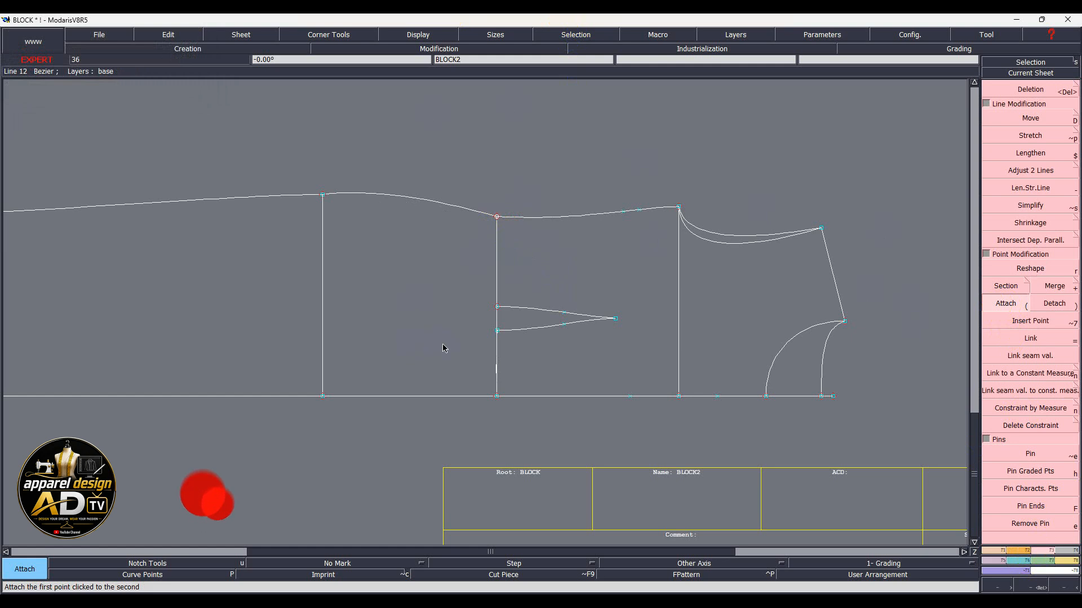
- Delete the stray line running along the waistline from the lower dart leg to the straight centre line
{"action": "scroll", "coordinate": [443, 347], "scroll_direction": "up", "scroll_amount": 1}
{"action": "scroll", "coordinate": [509, 342], "scroll_direction": "up", "scroll_amount": 3}
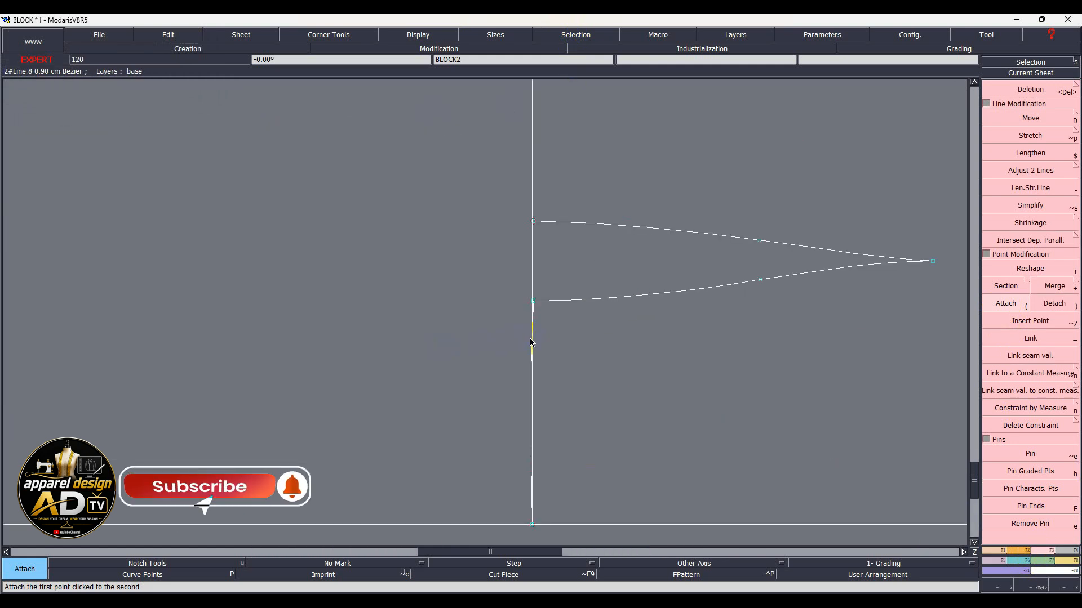
{"action": "scroll", "coordinate": [538, 323], "scroll_direction": "up", "scroll_amount": 2}
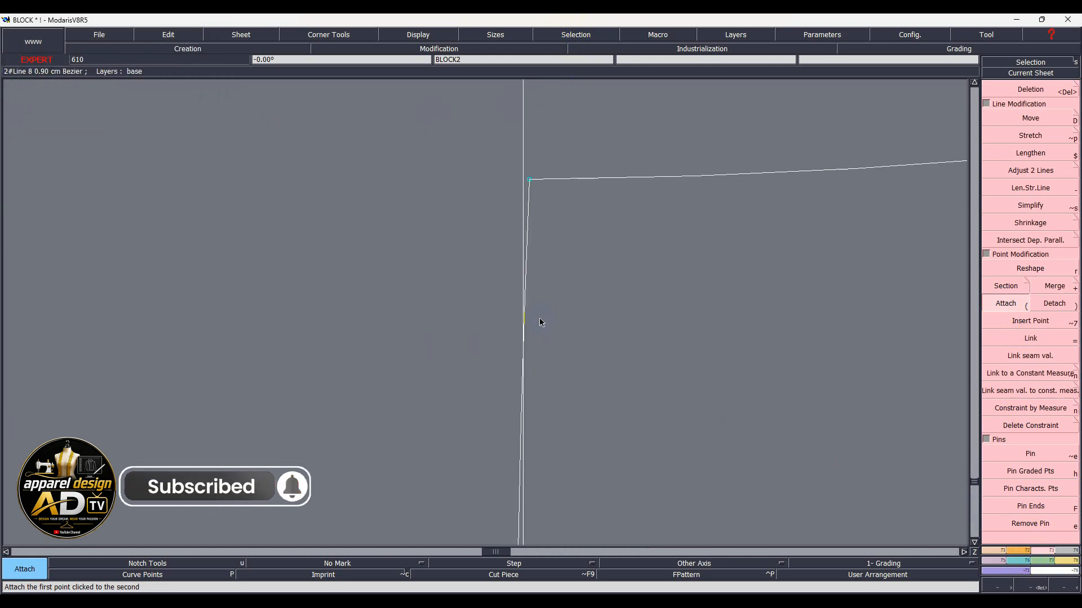
{"action": "key", "text": "Delete"}
{"action": "left_click", "coordinate": [529, 215]}
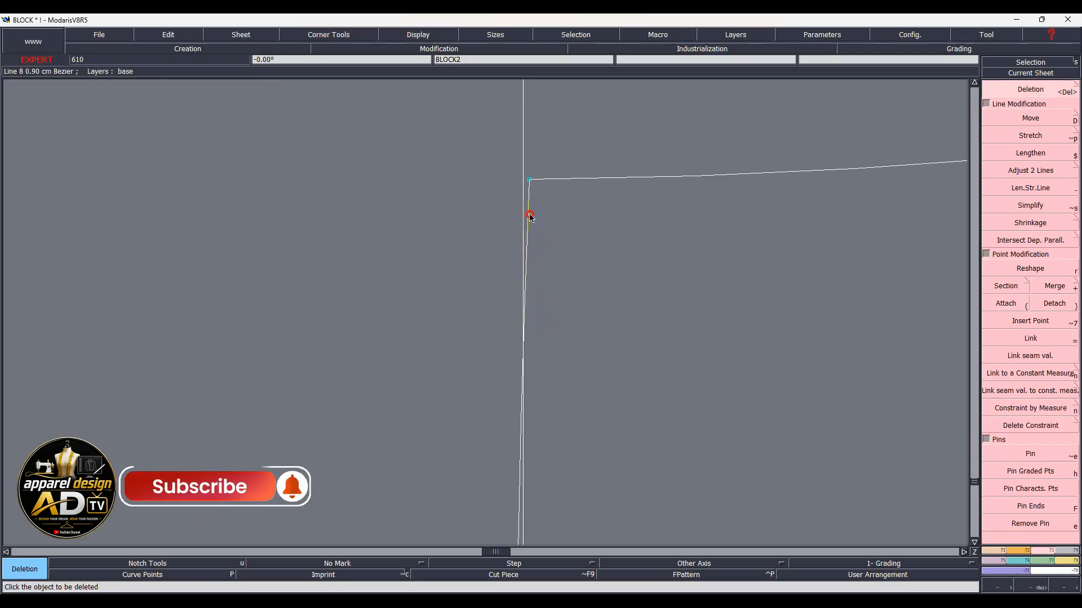
{"action": "key", "text": "Home"}
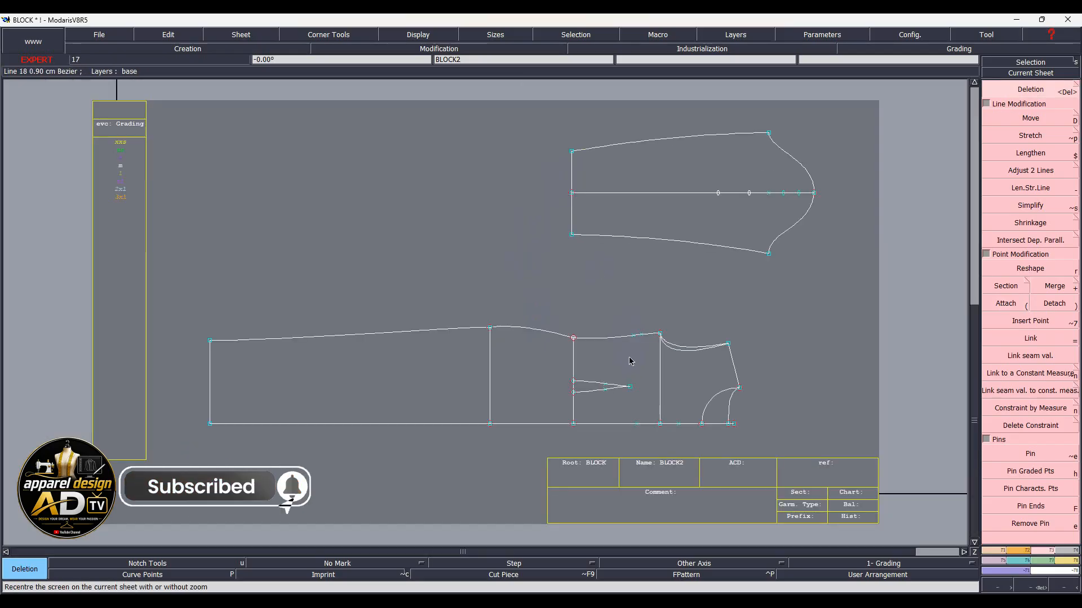
- Create developed points on the waistline at the ends of both dart legs, undoing and redoing the lower one
{"action": "scroll", "coordinate": [577, 412], "scroll_direction": "up", "scroll_amount": 5}
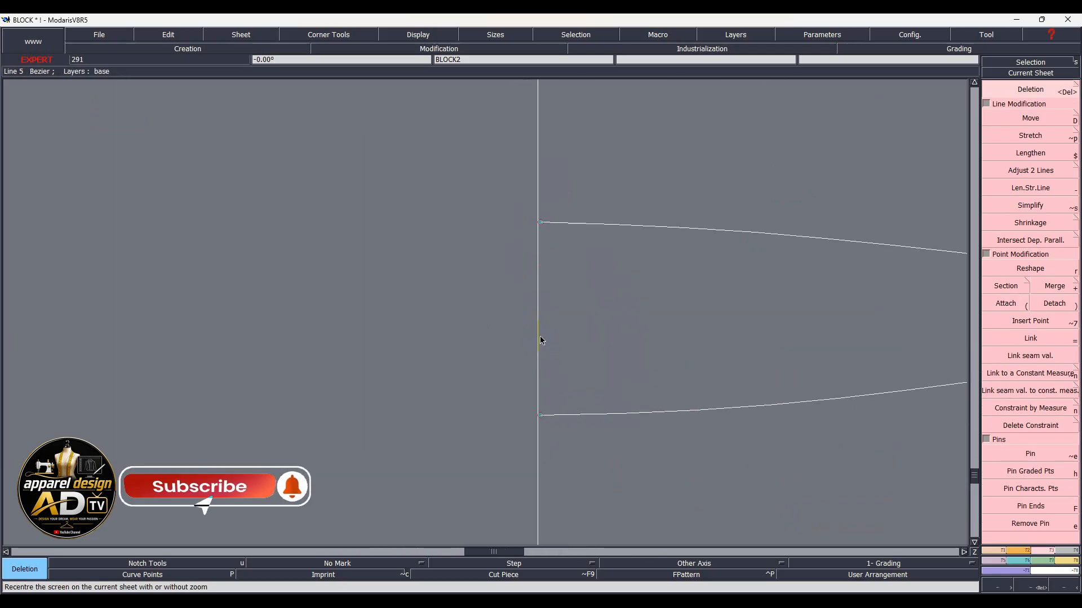
{"action": "key", "text": "d"}
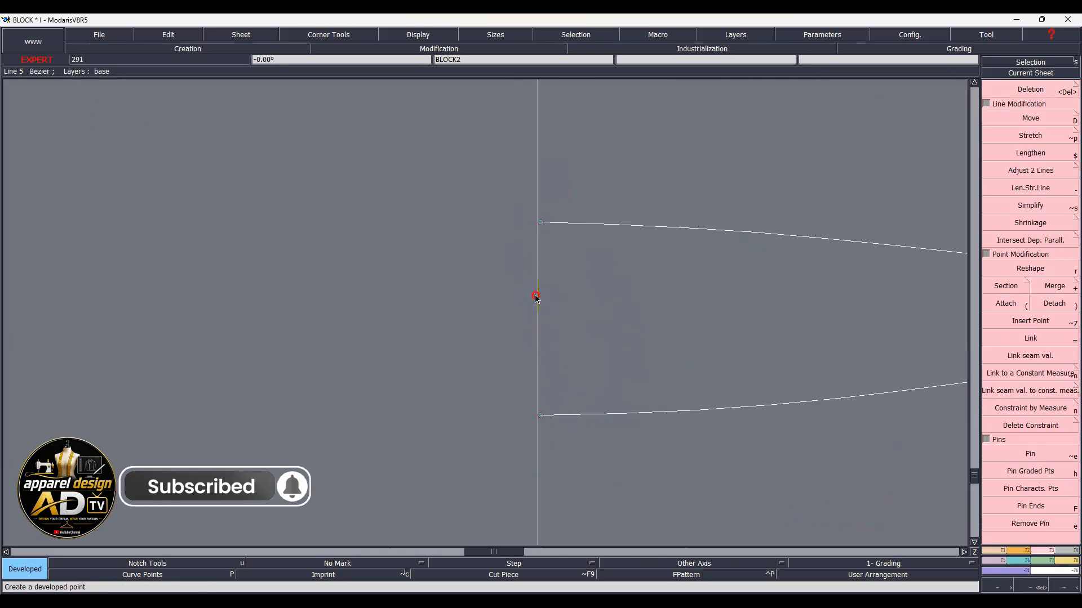
{"action": "left_click", "coordinate": [539, 222]}
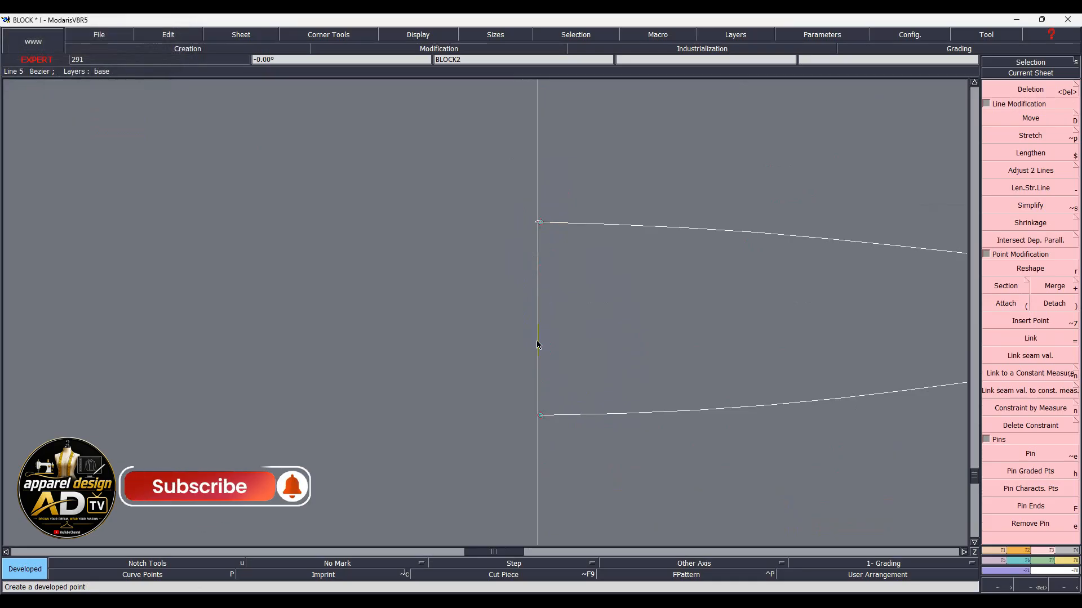
{"action": "left_click", "coordinate": [539, 417]}
{"action": "key", "text": "Return"}
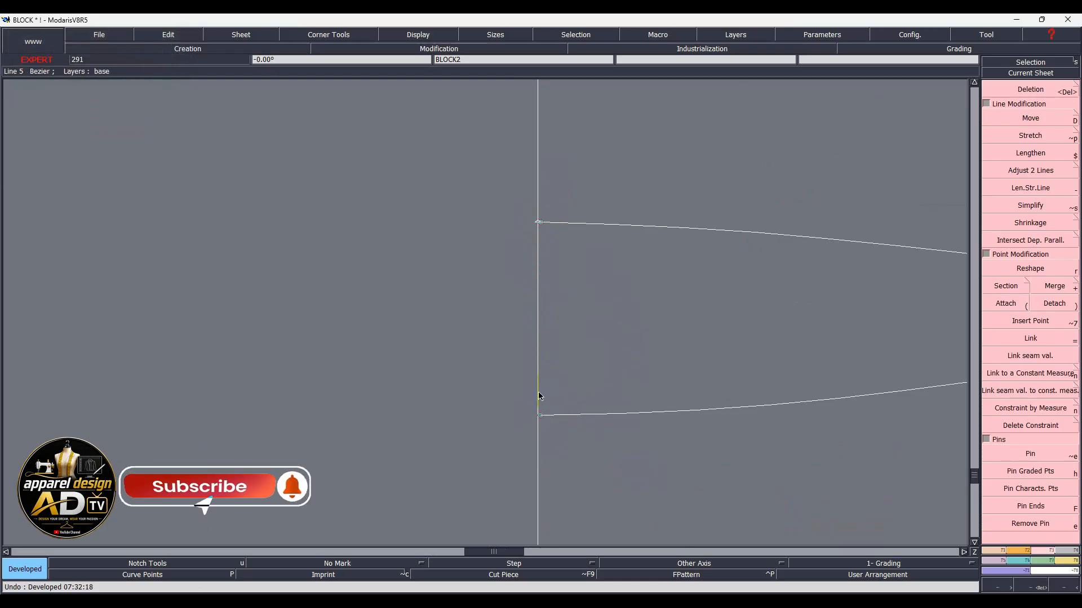
{"action": "left_click", "coordinate": [539, 417]}
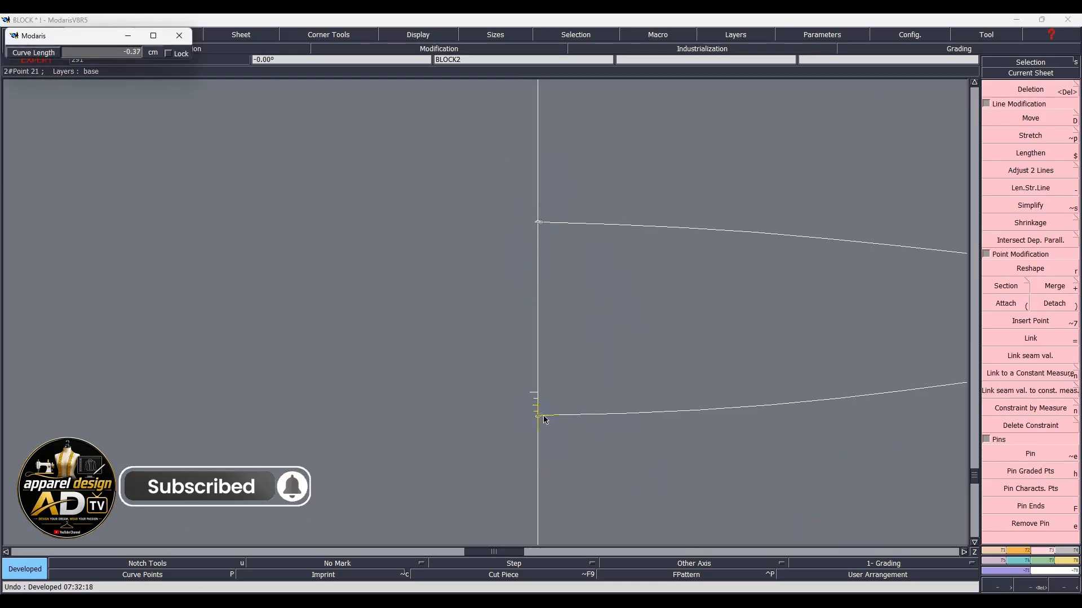
{"action": "key", "text": "Escape"}
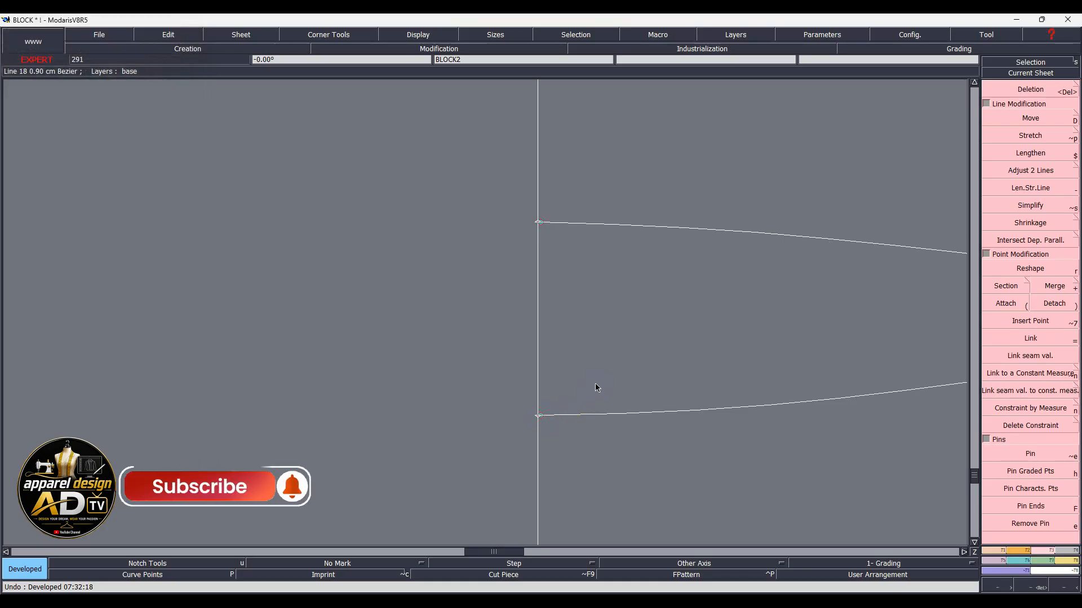
- Insert the two developed points into the waistline curve and section the line at both
{"action": "key", "text": "alt+7"}
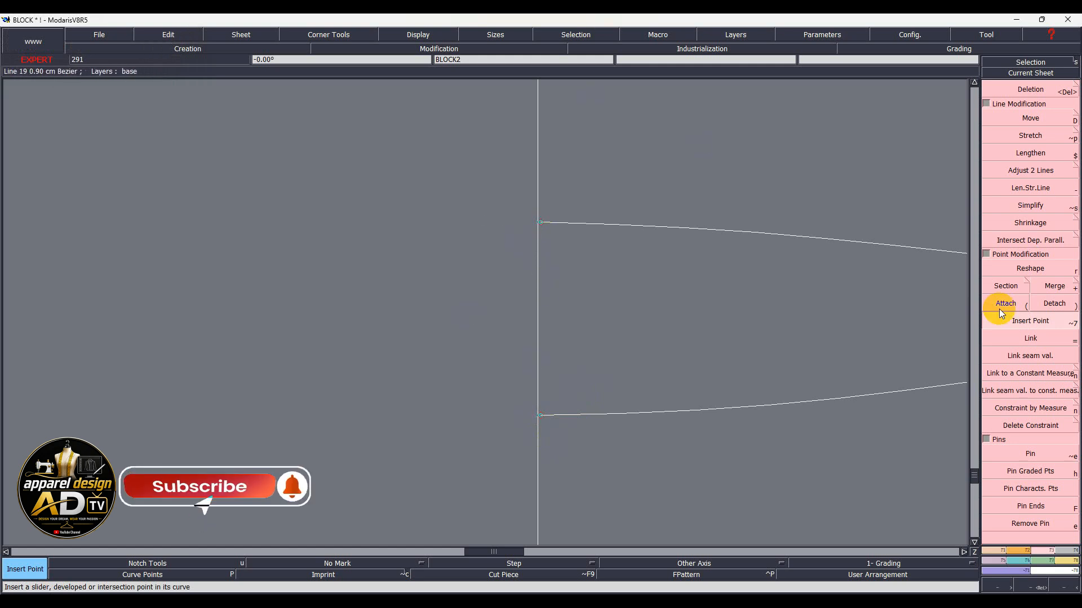
{"action": "left_click", "coordinate": [1000, 285]}
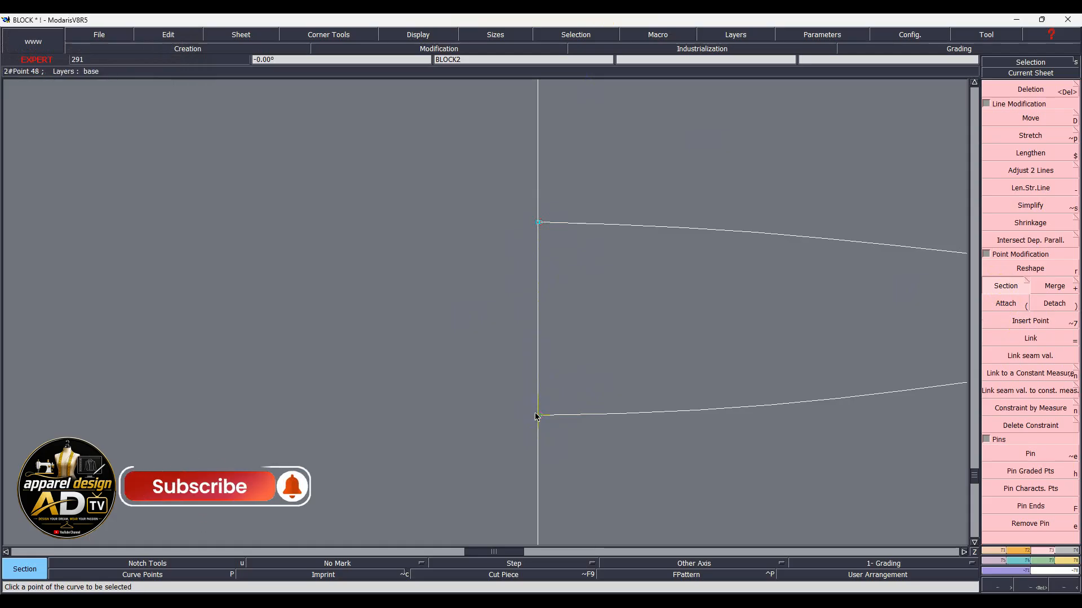
- Attach both dart leg ends to their points on the waistline, undoing and repeating the lower attachment
{"action": "left_click", "coordinate": [1006, 305]}
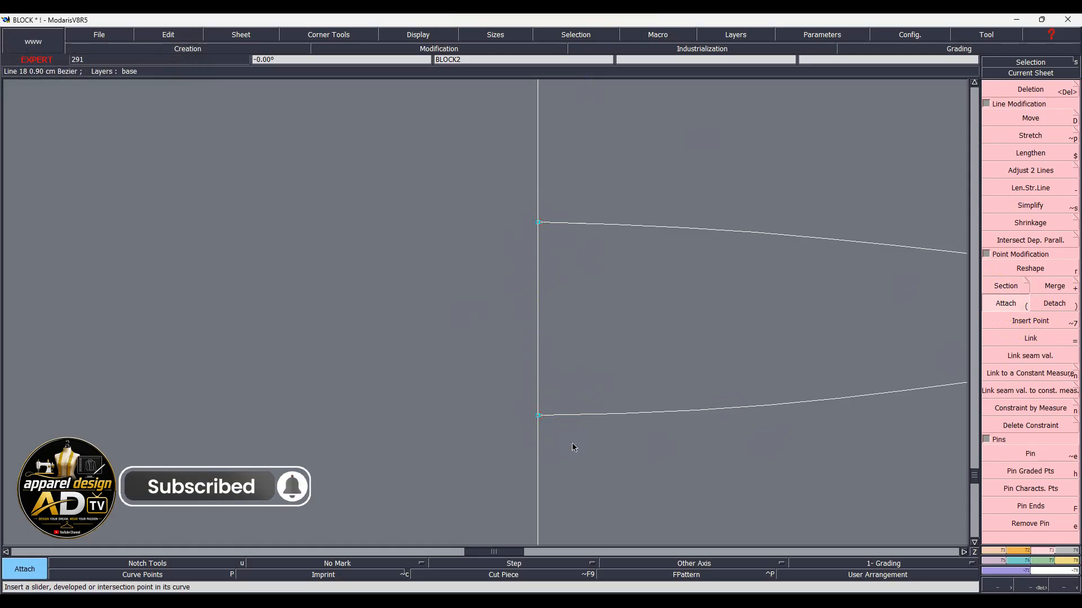
{"action": "left_click", "coordinate": [539, 421]}
{"action": "key", "text": "ctrl+z"}
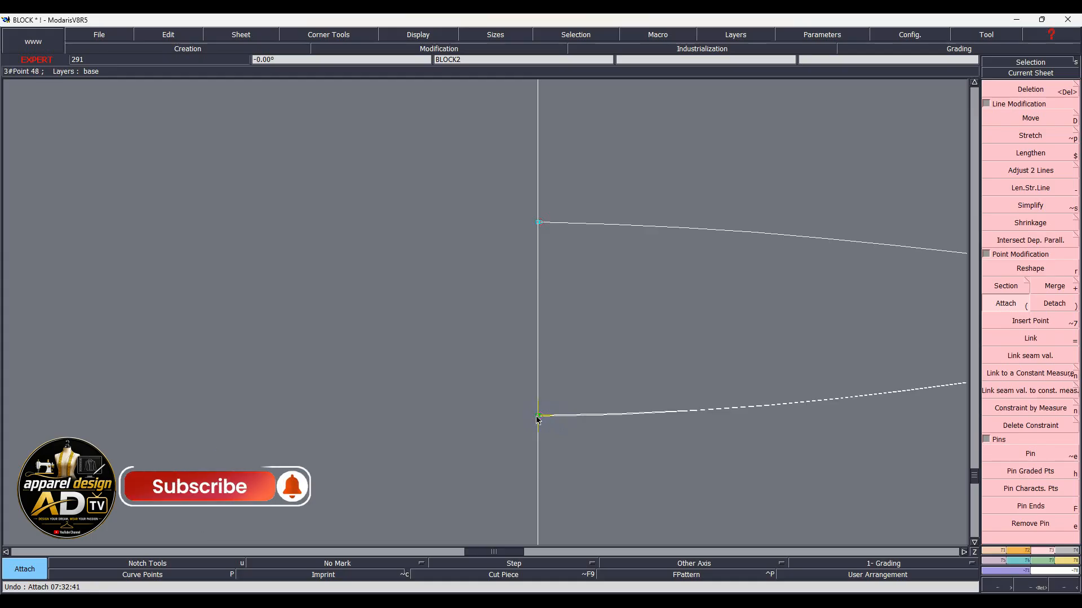
{"action": "left_click", "coordinate": [539, 223]}
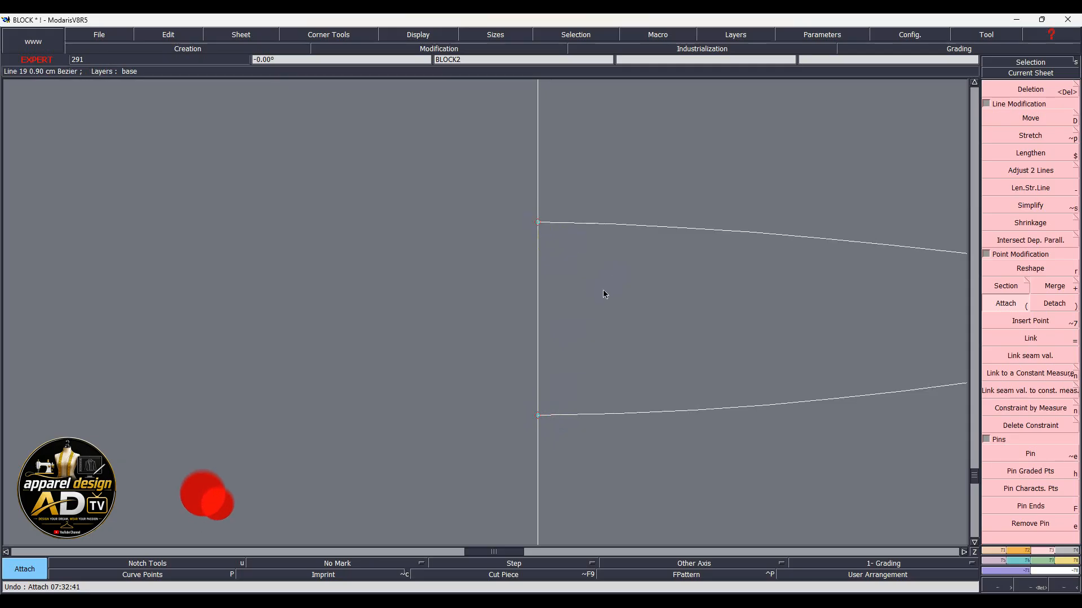
{"action": "key", "text": "Home"}
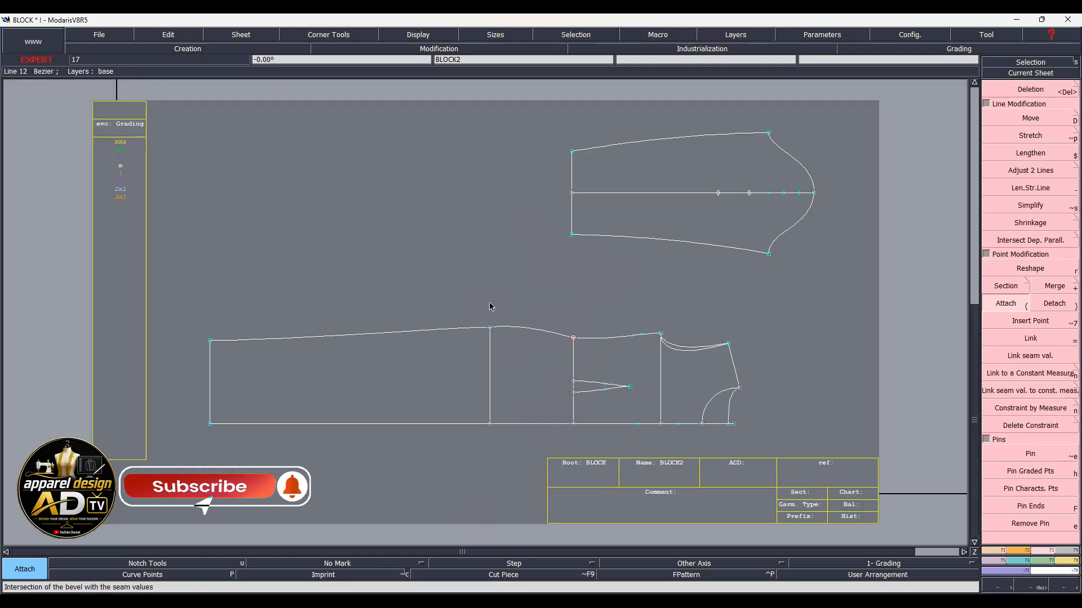
- Divide the waistline segment between the two dart legs into 2 equal parts
{"action": "scroll", "coordinate": [566, 426], "scroll_direction": "up", "scroll_amount": 2}
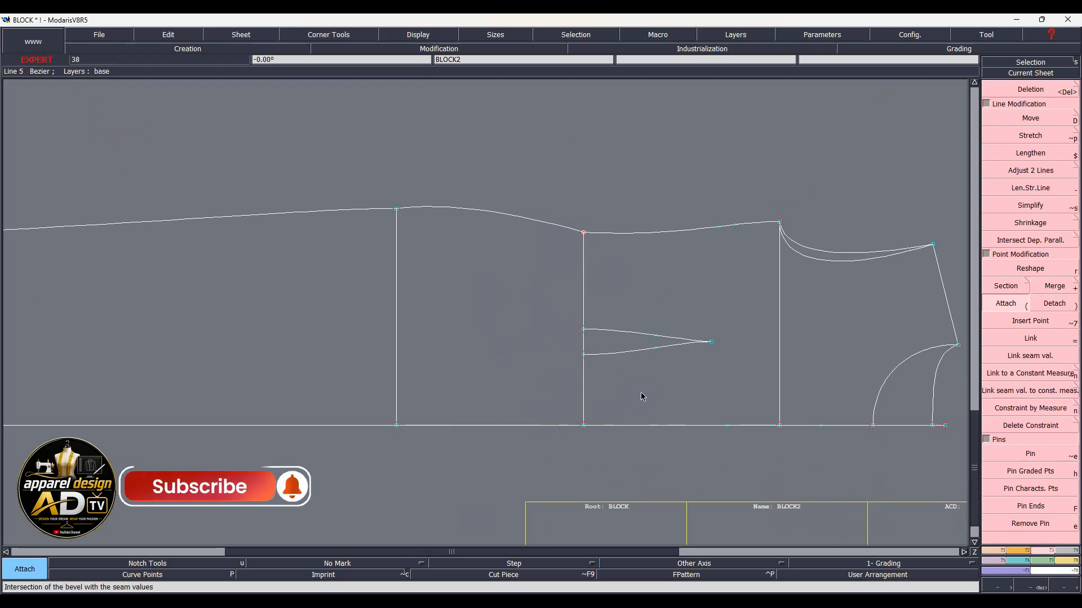
{"action": "key", "text": "slash"}
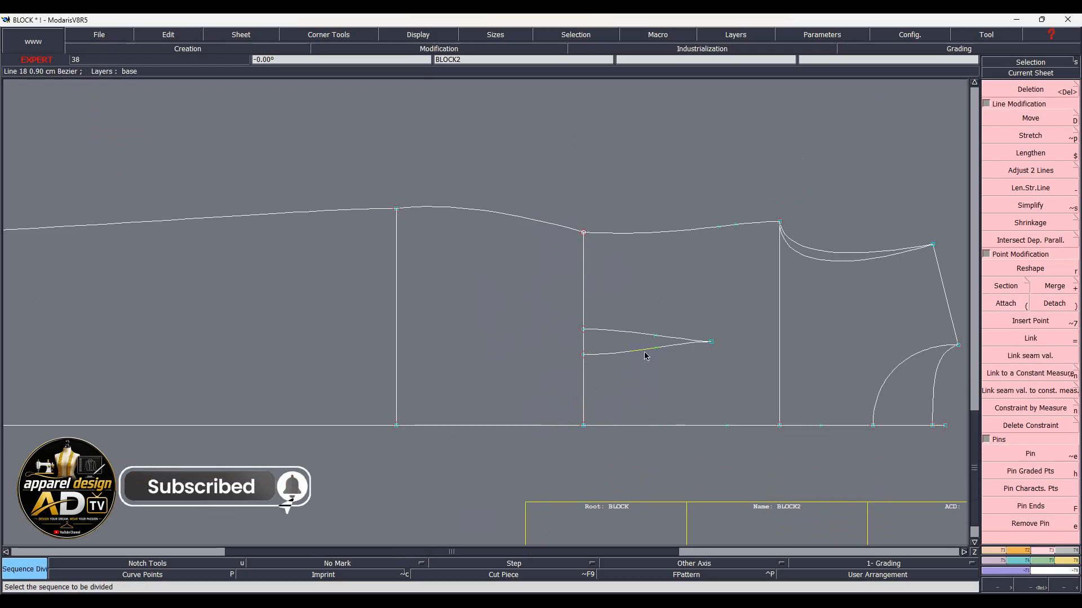
{"action": "left_click", "coordinate": [584, 355]}
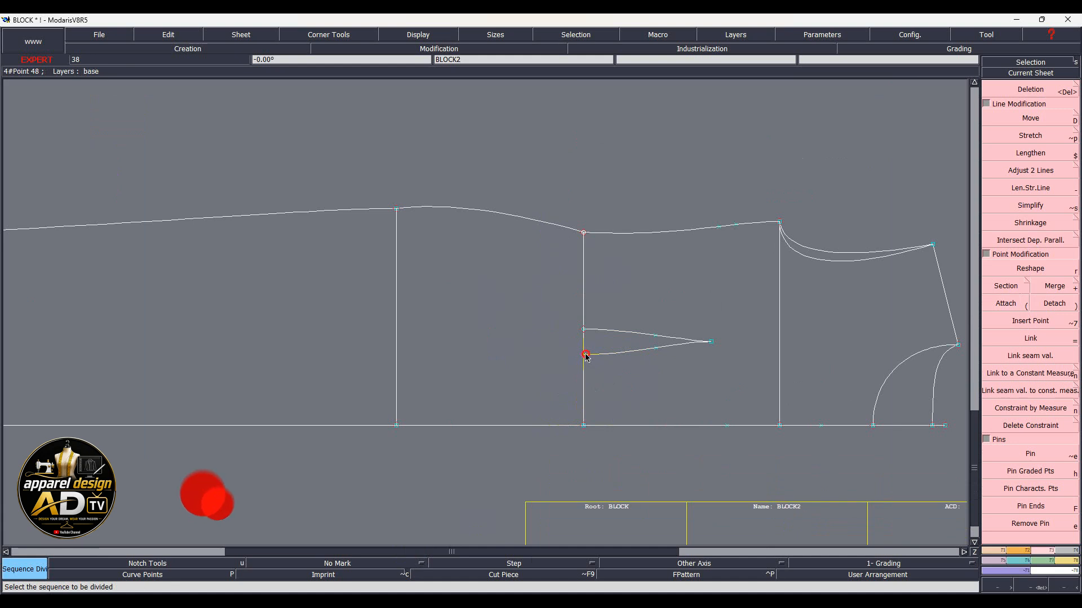
{"action": "left_click", "coordinate": [584, 331]}
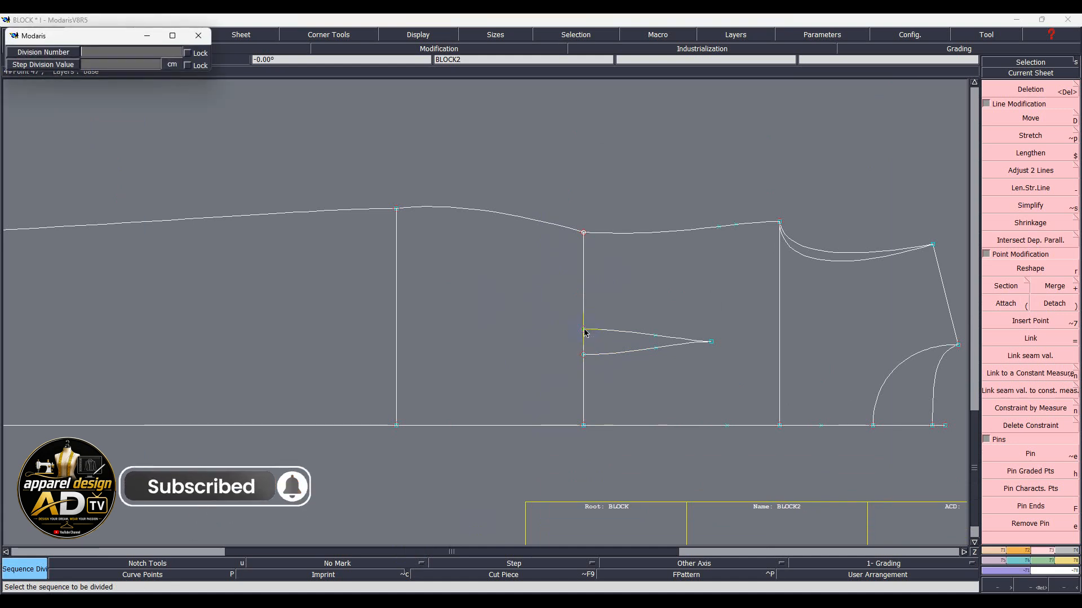
{"action": "type", "text": "2"}
{"action": "key", "text": "Return"}
- Add a relative point from the dart's waistline midpoint, offset -12 cm horizontally toward the hem and 0 vertically
{"action": "key", "text": "shift+r"}
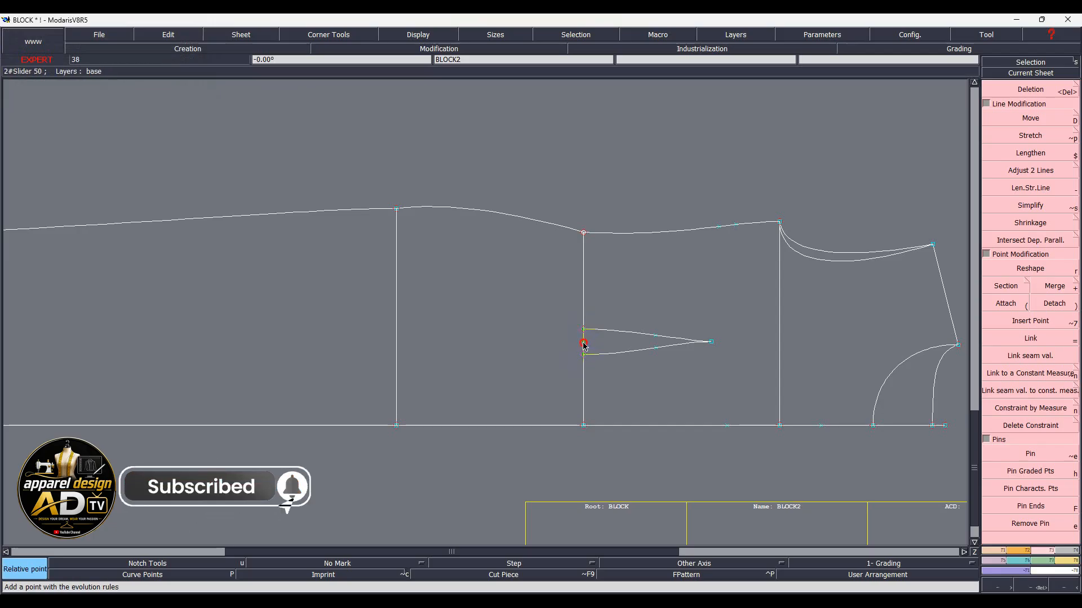
{"action": "left_click", "coordinate": [583, 343]}
{"action": "key", "text": "Down"}
{"action": "type", "text": "-12"}
{"action": "key", "text": "Down"}
{"action": "type", "text": "0"}
{"action": "key", "text": "Return"}
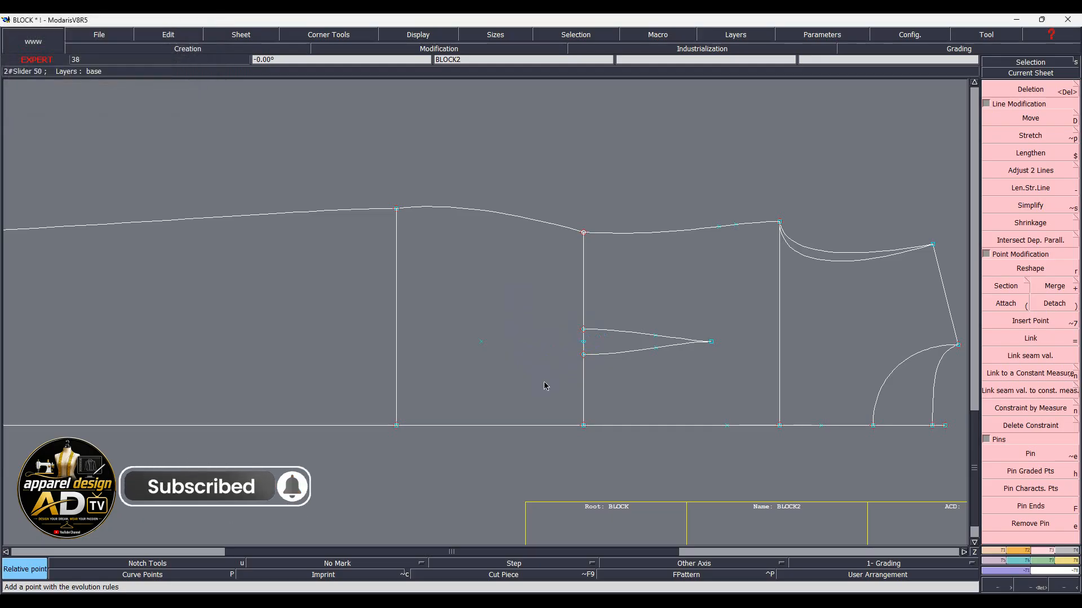
- Draw straight lines from the relative point to both dart leg ends on the waistline, closing the double-pointed waist dart
{"action": "key", "text": "d"}
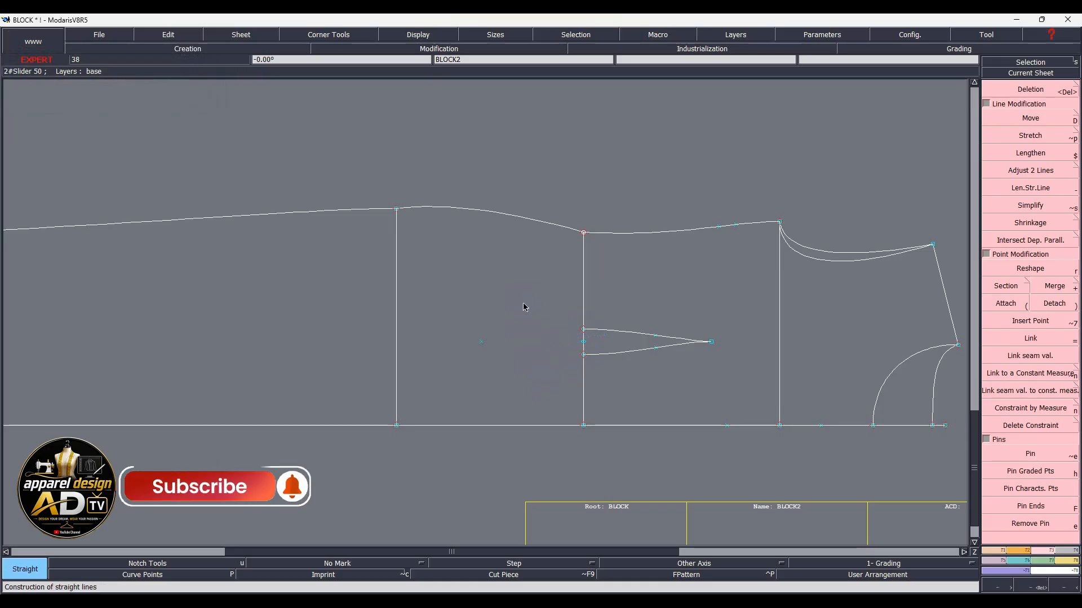
{"action": "left_click", "coordinate": [480, 342]}
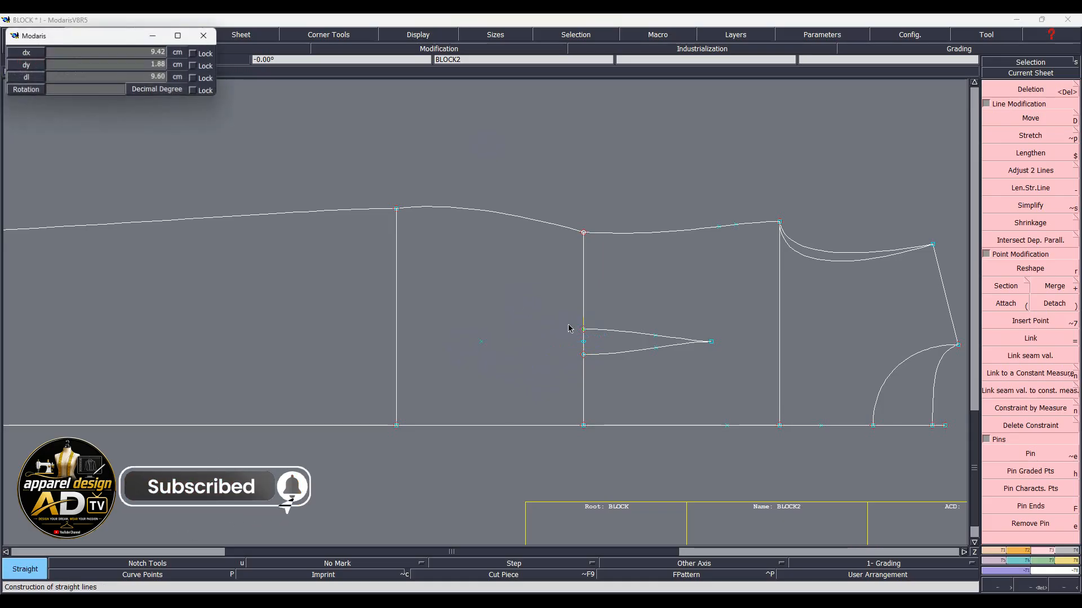
{"action": "left_click", "coordinate": [582, 331]}
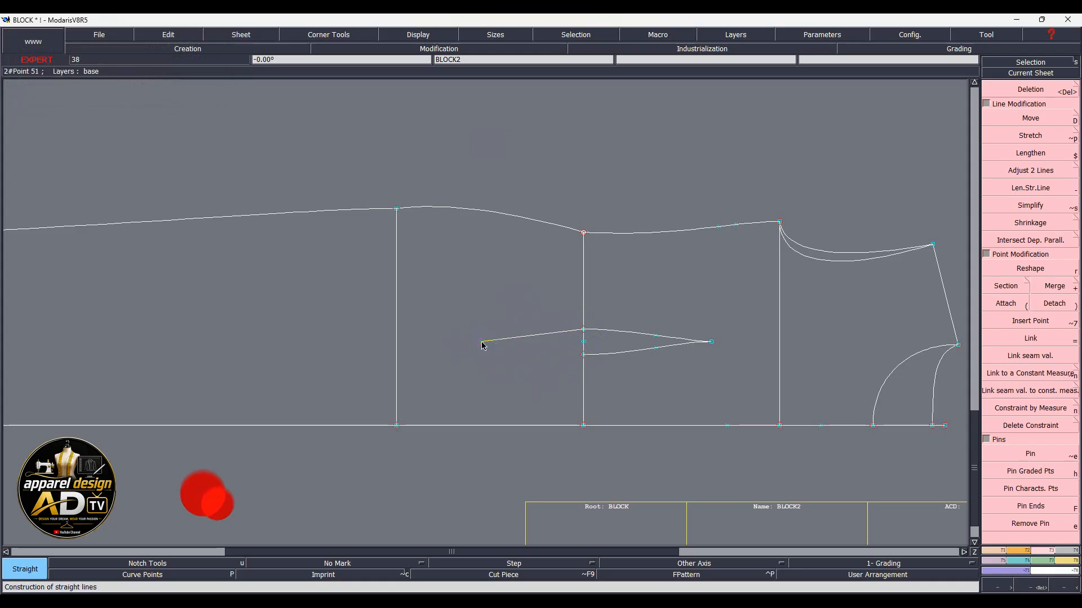
{"action": "left_click", "coordinate": [481, 342]}
{"action": "left_click", "coordinate": [583, 354]}
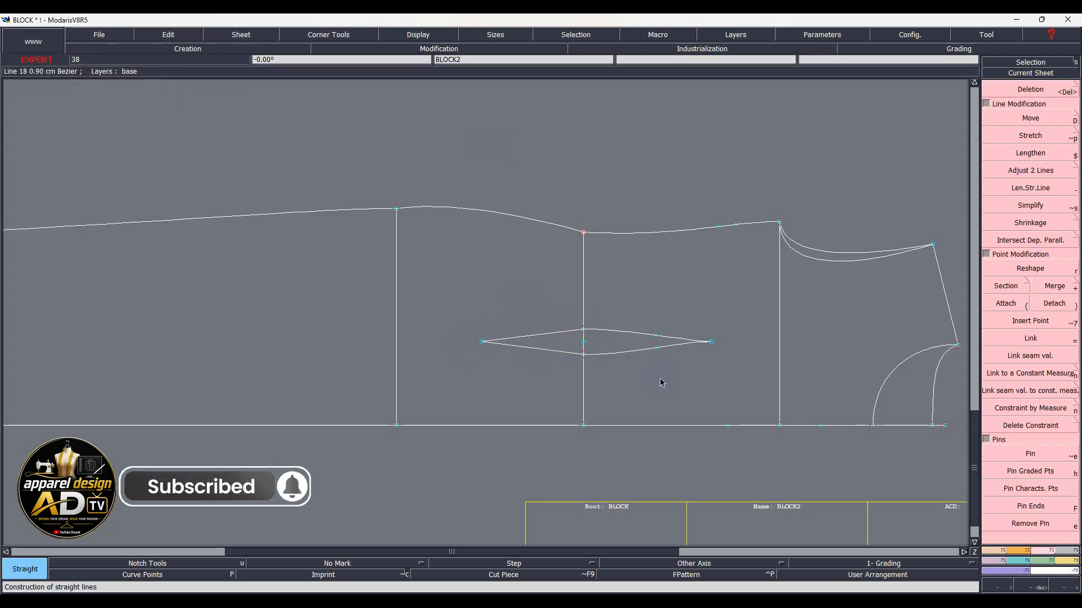
- Save the BLOCK model, continuing past the anomaly warnings to overwrite the existing file
{"action": "key", "text": "ctrl+s"}
{"action": "left_click", "coordinate": [477, 373]}
{"action": "key", "text": "ctrl+s"}
{"action": "left_click", "coordinate": [475, 376]}
{"action": "key", "text": "ctrl+s"}
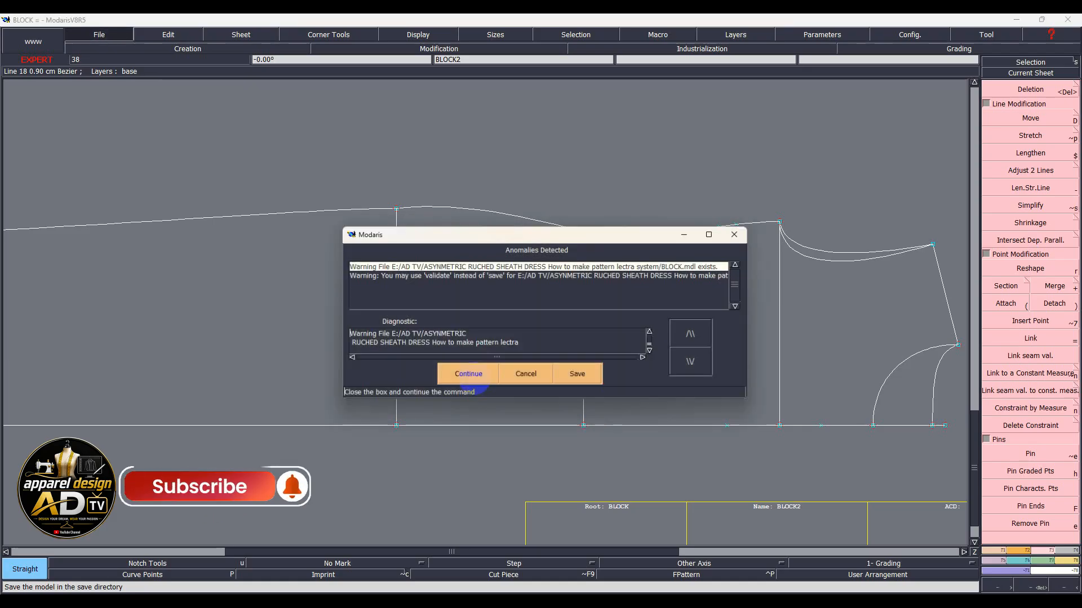
{"action": "left_click", "coordinate": [475, 376]}
- Shorten the dress by moving the hemline 12 cm horizontally toward the waist, with 0 vertical shift
{"action": "key", "text": "Home"}
{"action": "key", "text": "h"}
{"action": "right_click_drag", "start_coordinate": [192, 325], "coordinate": [225, 451]}
{"action": "key", "text": "shift+d"}
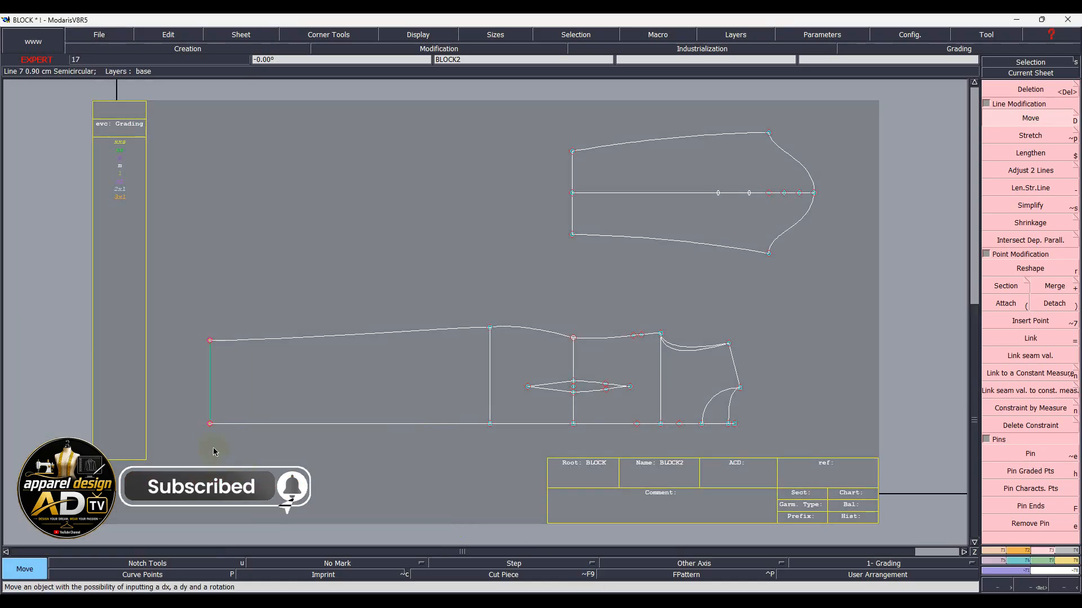
{"action": "left_click", "coordinate": [212, 426]}
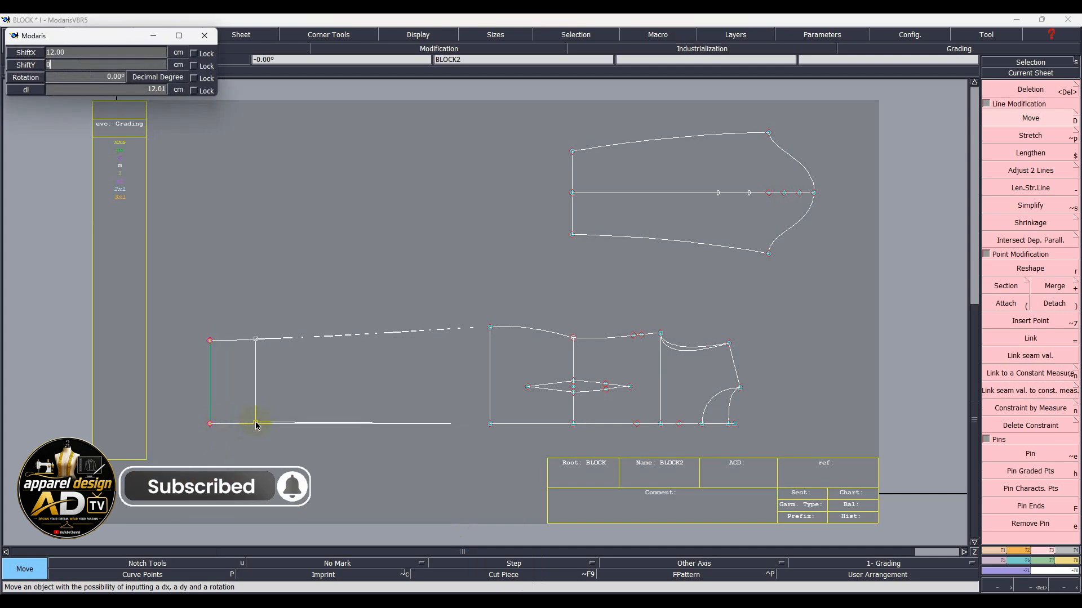
{"action": "key", "text": "Return"}
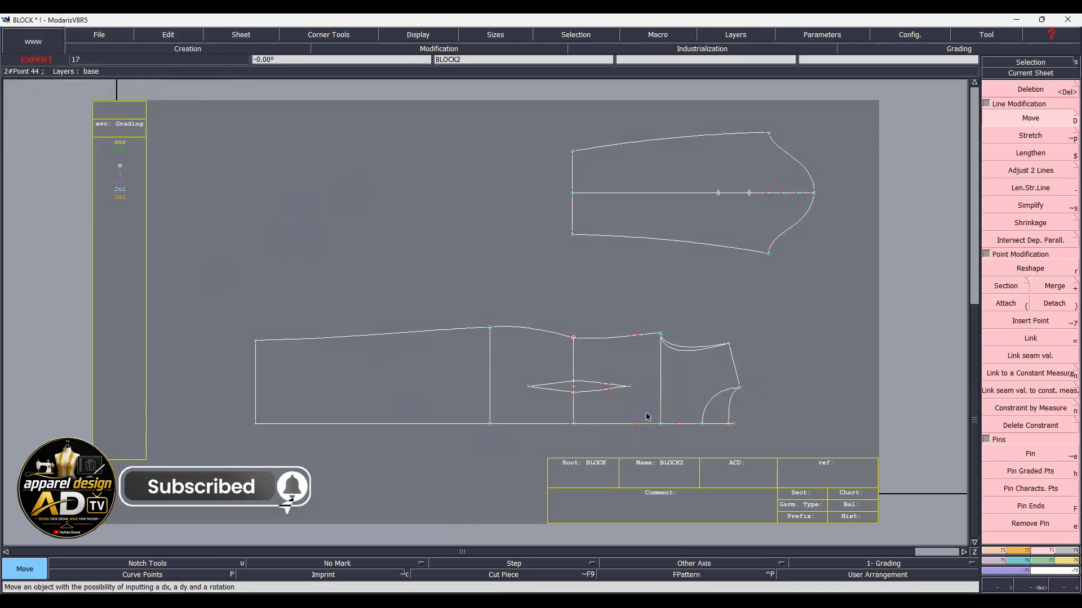
- Display the curve handles and reshape the side seam between hip and waist into a smoother curve
{"action": "scroll", "coordinate": [647, 416], "scroll_direction": "up", "scroll_amount": 2}
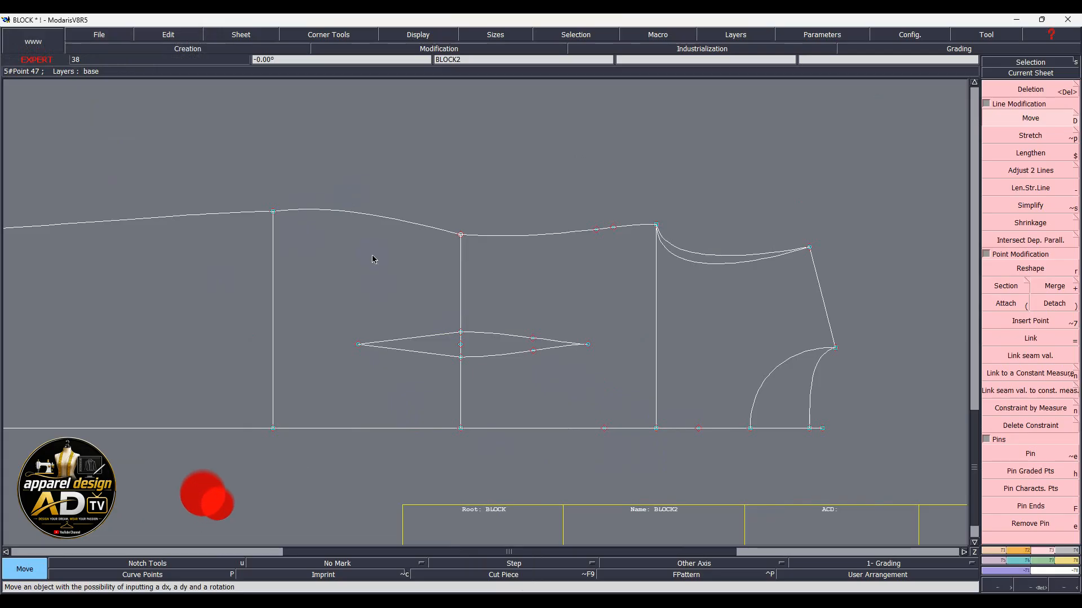
{"action": "key", "text": "ctrl+h"}
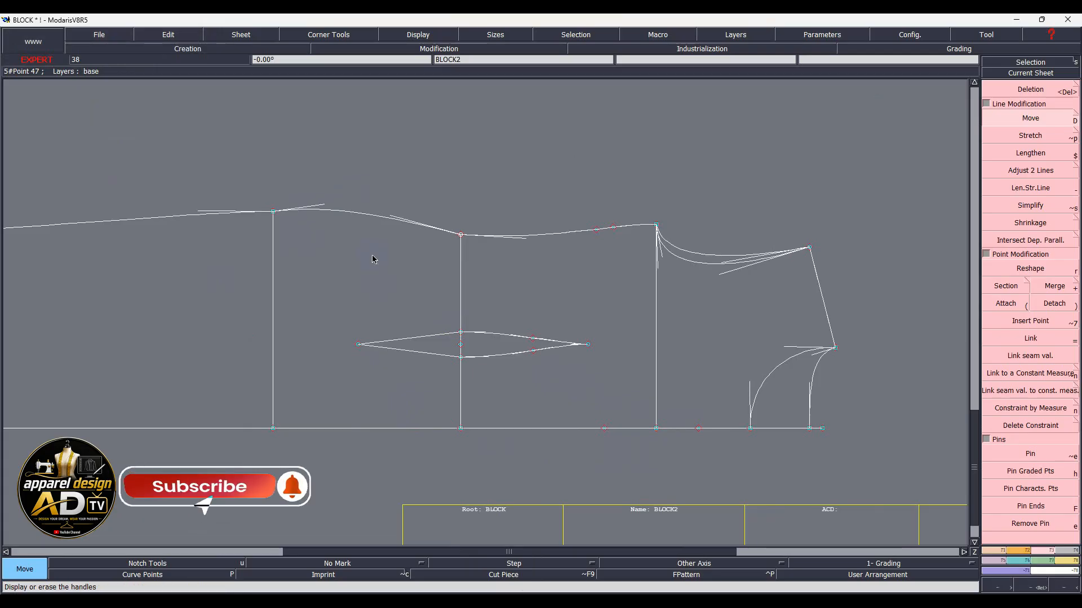
{"action": "key", "text": "r"}
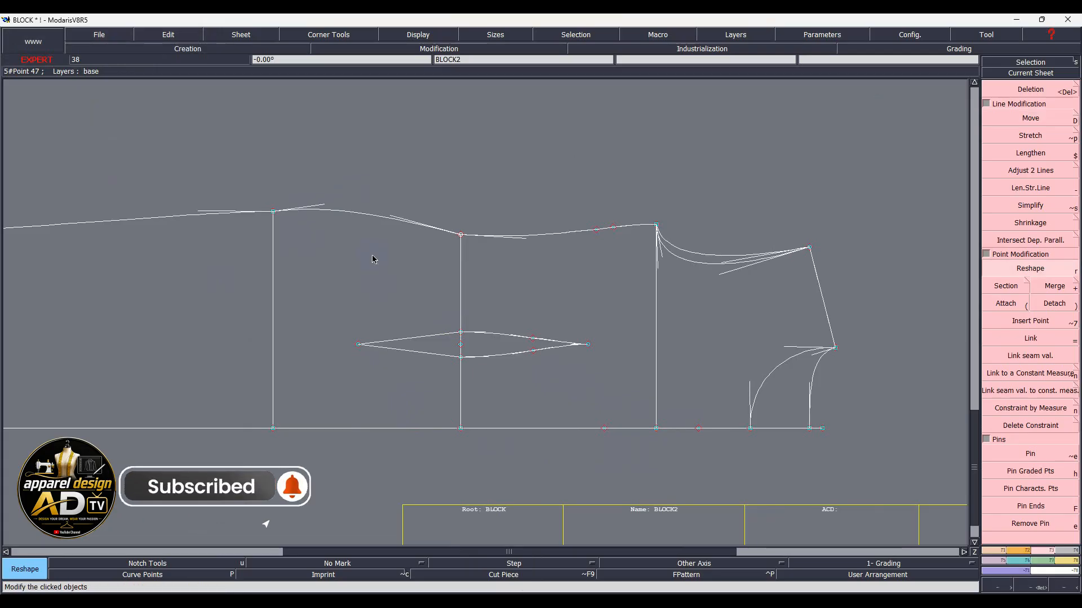
{"action": "left_click", "coordinate": [330, 212]}
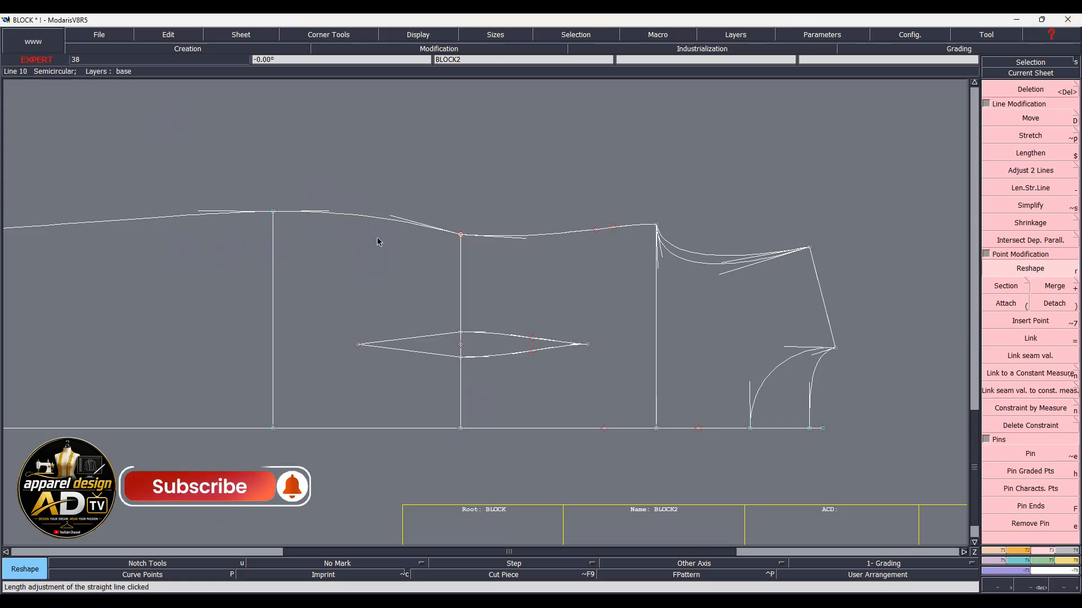
{"action": "left_click", "coordinate": [400, 220]}
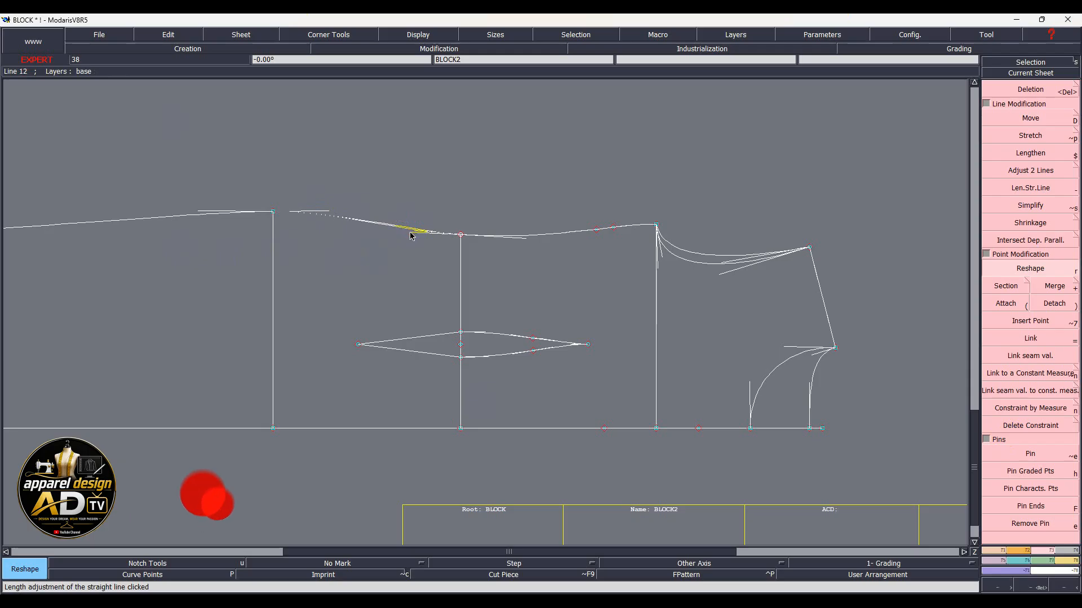
{"action": "left_click", "coordinate": [329, 211]}
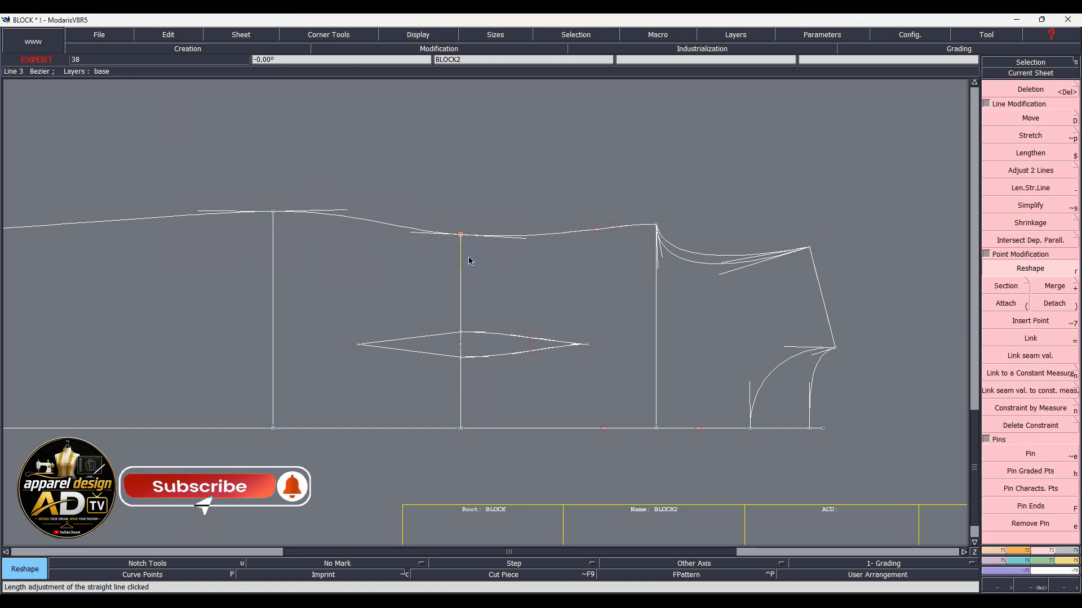
- Move the waistline and the dart's upper part 1 cm horizontally toward the bust line with 0 vertical shift, and hide the curve handles
{"action": "left_click_drag", "start_coordinate": [478, 368], "coordinate": [596, 471]}
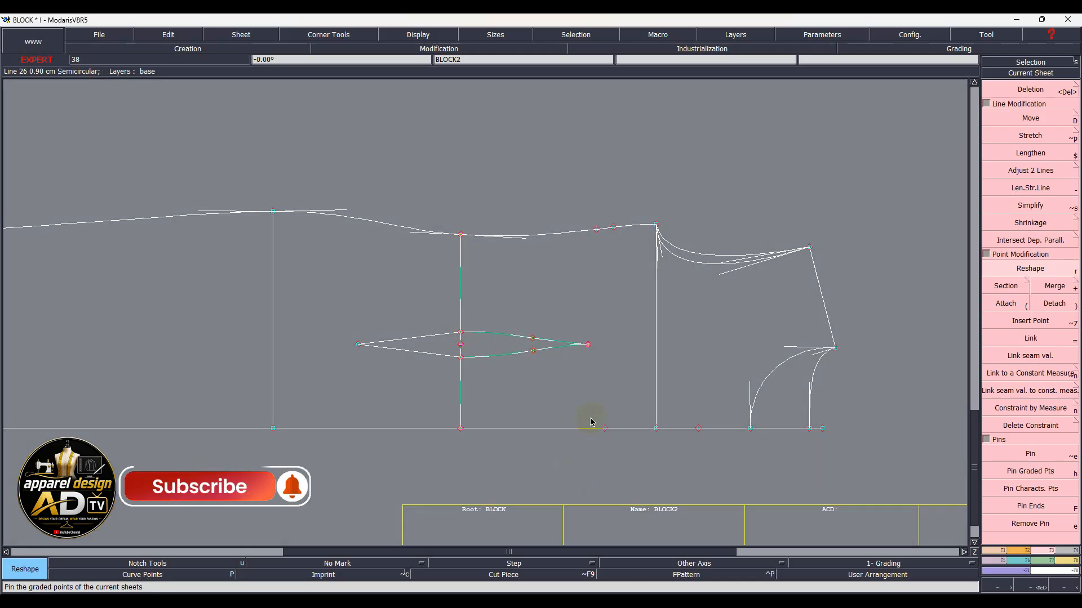
{"action": "key", "text": "shift+d"}
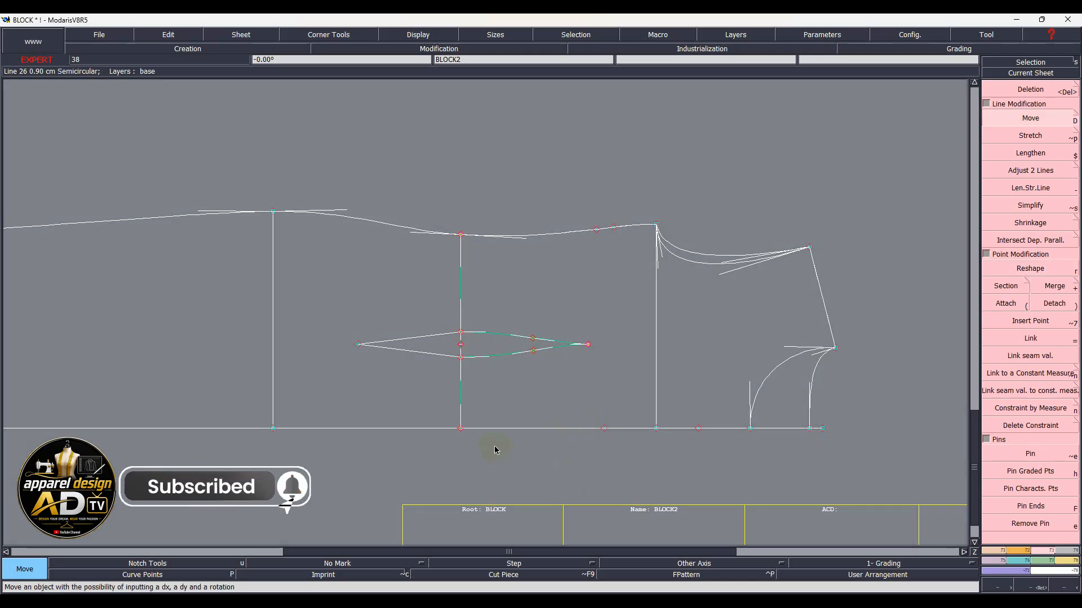
{"action": "left_click", "coordinate": [460, 430]}
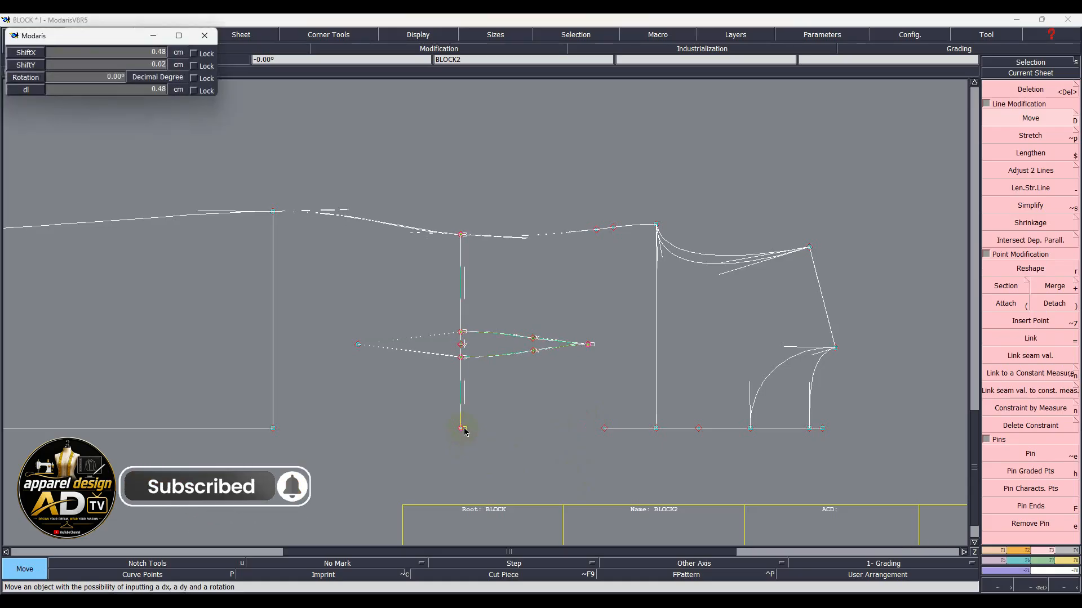
{"action": "type", "text": "1"}
{"action": "key", "text": "Return"}
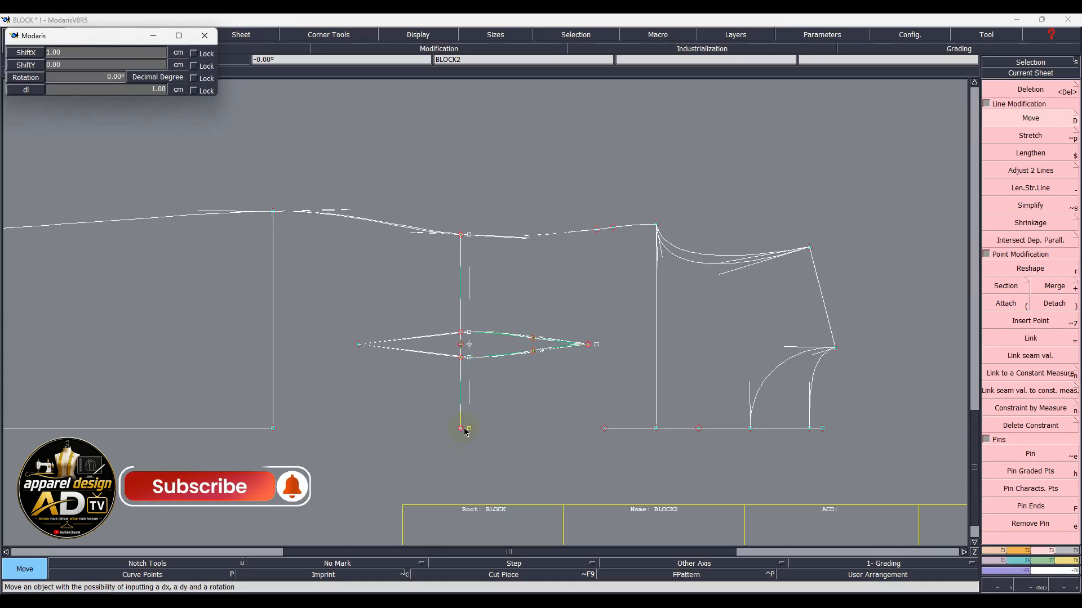
{"action": "left_click", "coordinate": [415, 262]}
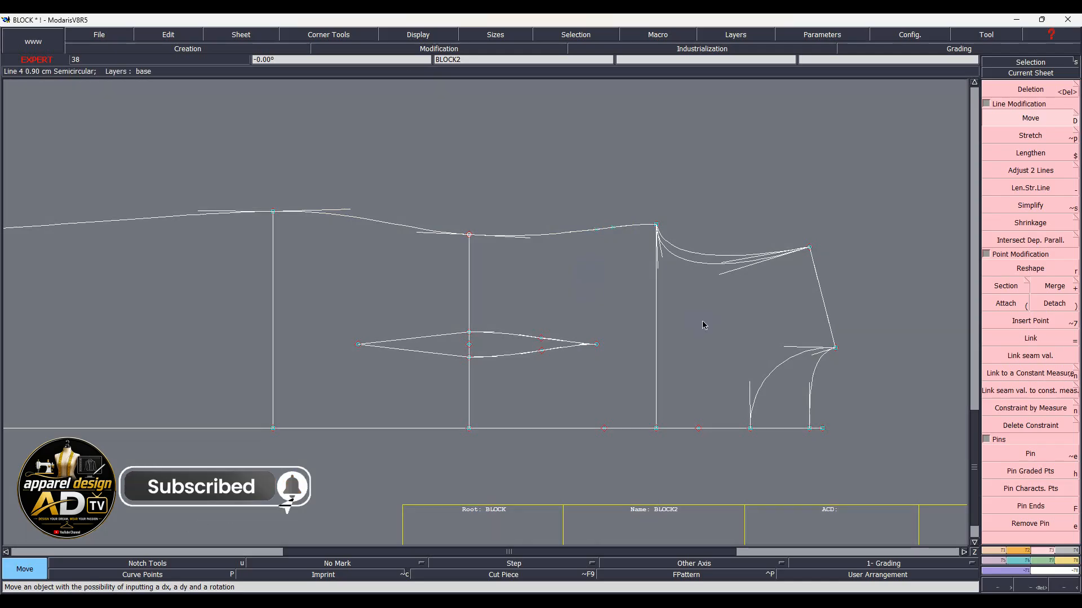
{"action": "key", "text": "ctrl+h"}
- Copy the BLOCK2 sheet and delete the sleeve outline from the copy
{"action": "key", "text": "j"}
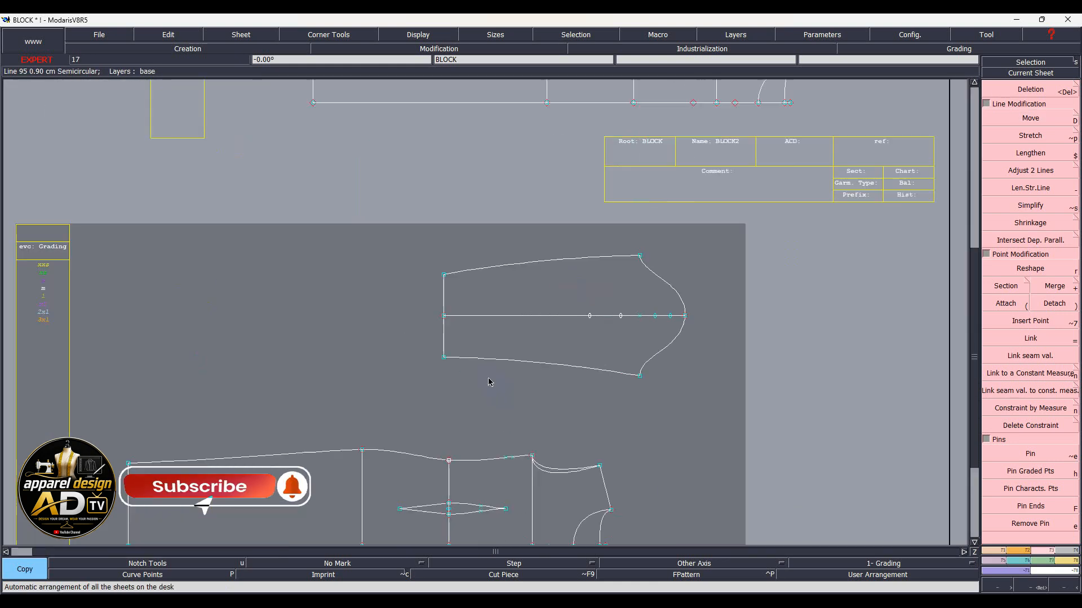
{"action": "left_click", "coordinate": [714, 414]}
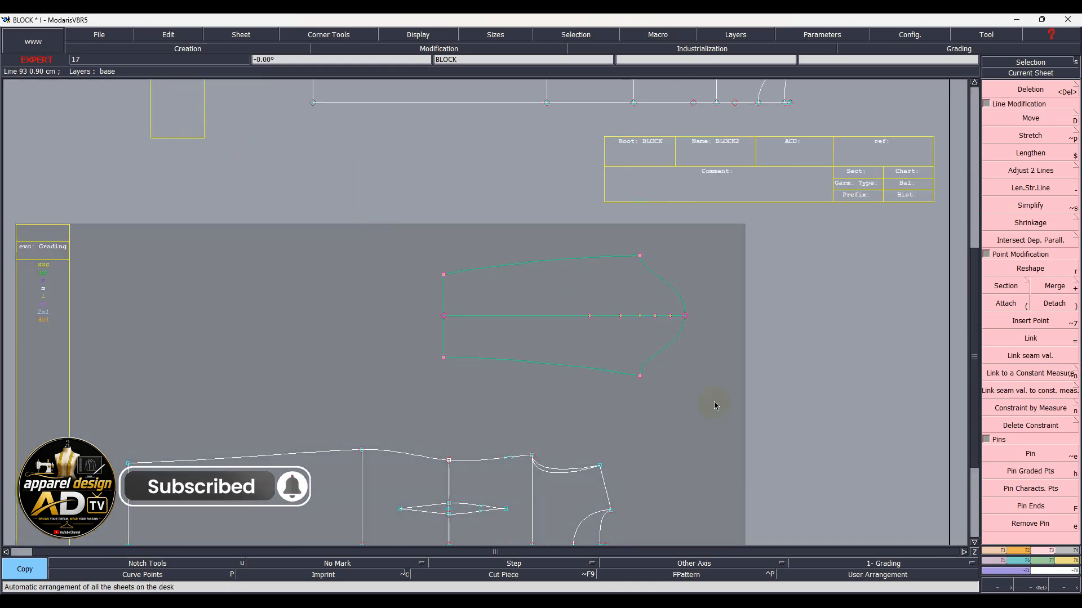
{"action": "key", "text": "Delete"}
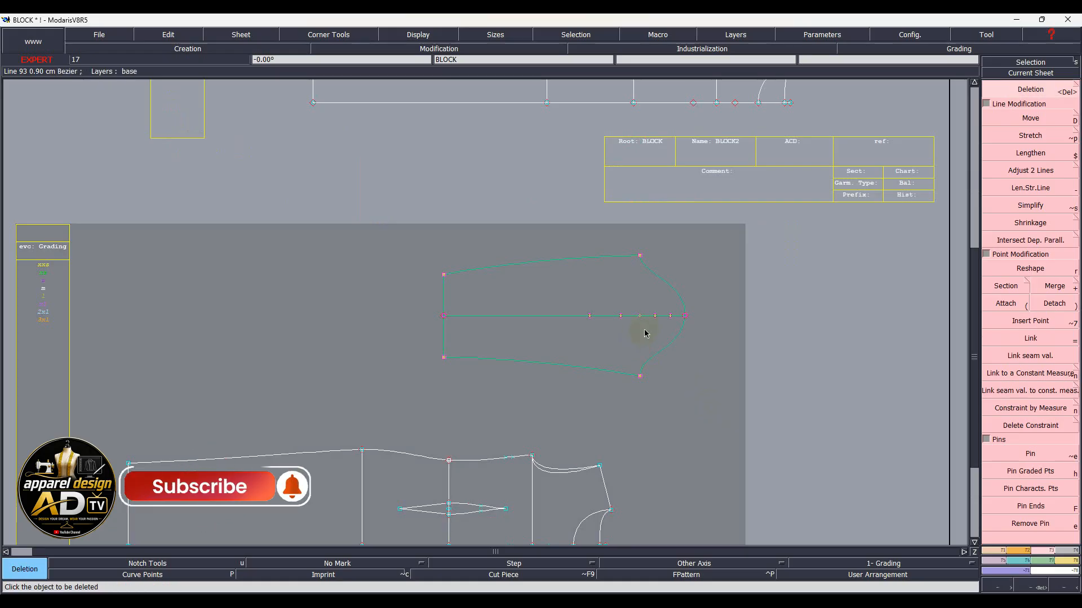
{"action": "left_click", "coordinate": [667, 294]}
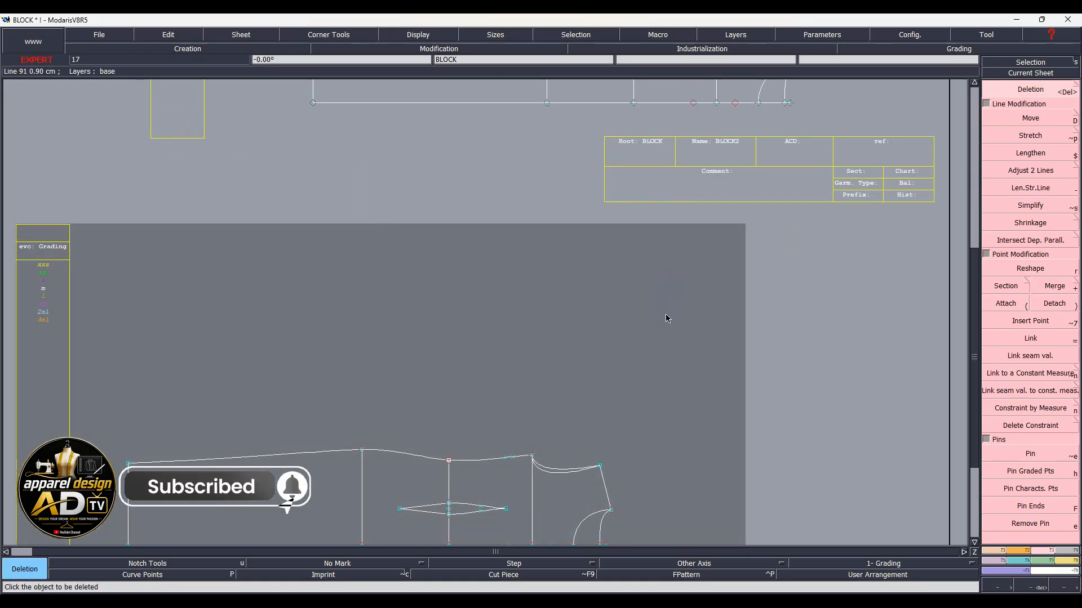
{"action": "left_click", "coordinate": [664, 315]}
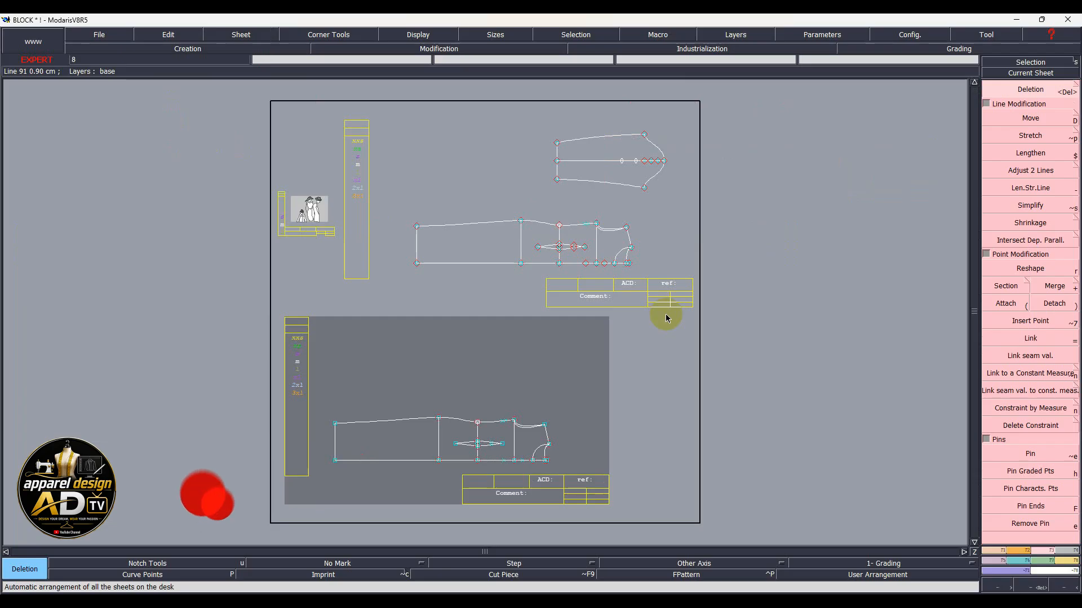
- Delete the shallower neckline curve and the leftover centre line beyond the deeper neckline on the BLOCK sheet
{"action": "left_click", "coordinate": [507, 462]}
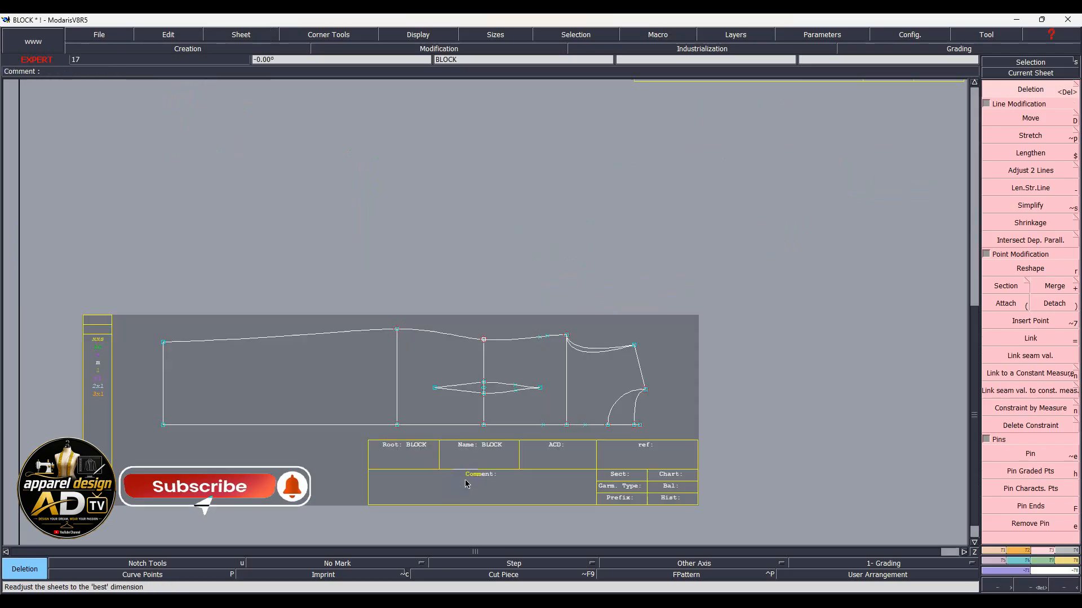
{"action": "scroll", "coordinate": [740, 420], "scroll_direction": "up", "scroll_amount": 1}
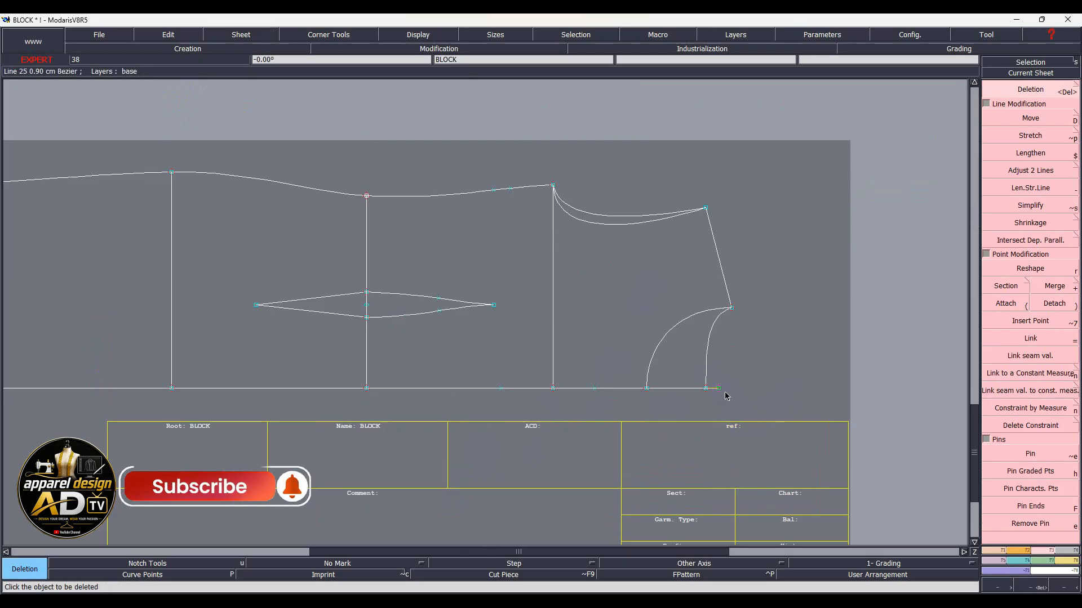
{"action": "left_click", "coordinate": [716, 389]}
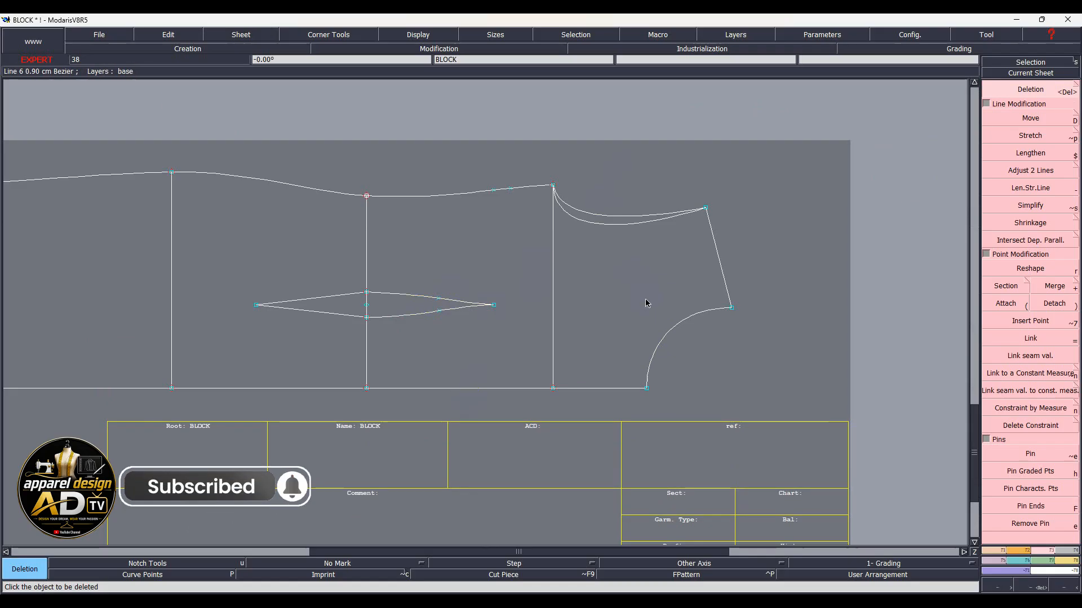
{"action": "scroll", "coordinate": [644, 299], "scroll_direction": "up", "scroll_amount": 2}
- Divide the shoulder line into 2 equal parts and section it at the midpoint
{"action": "scroll", "coordinate": [660, 304], "scroll_direction": "down", "scroll_amount": 3}
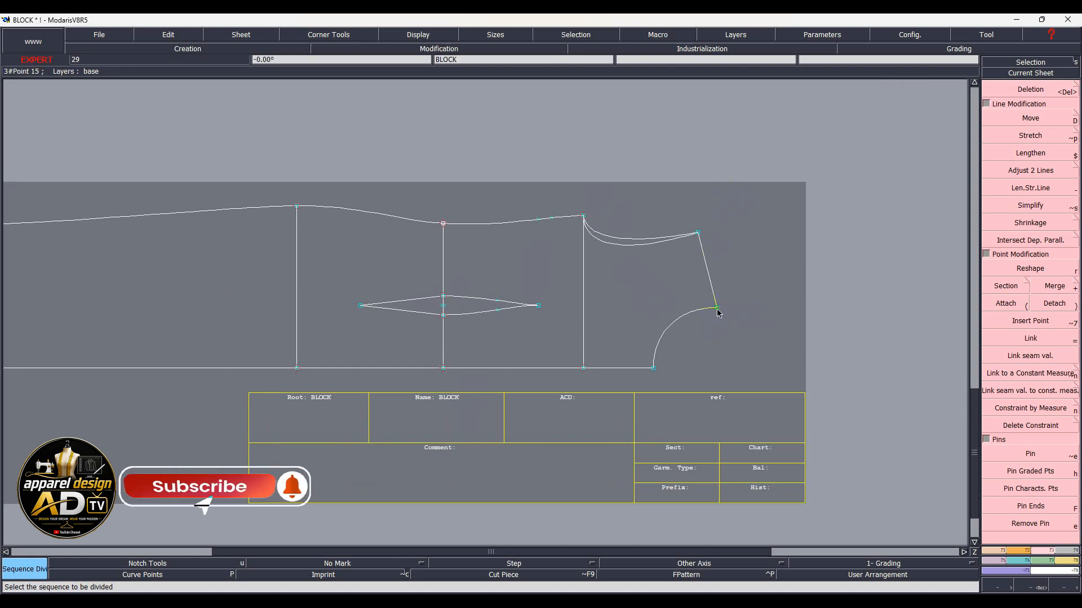
{"action": "left_click", "coordinate": [699, 235]}
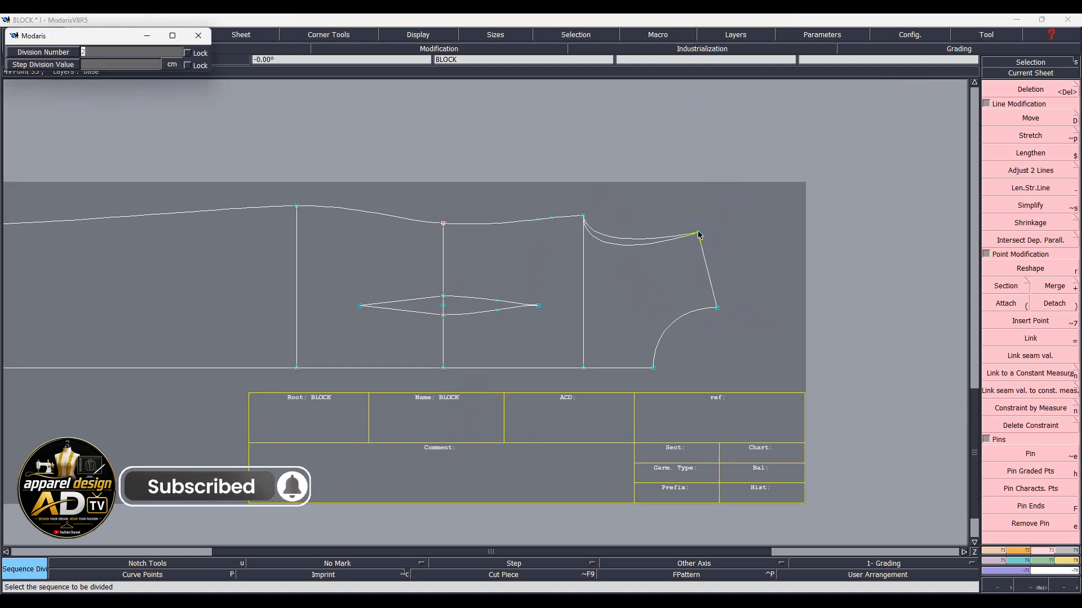
{"action": "key", "text": "Return"}
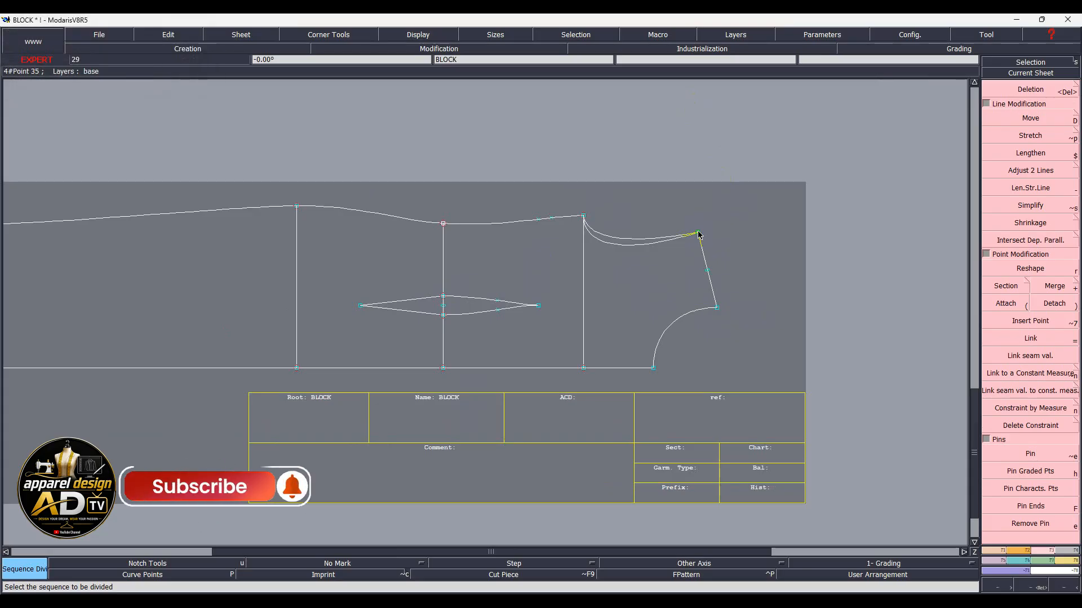
{"action": "key", "text": "alt+7"}
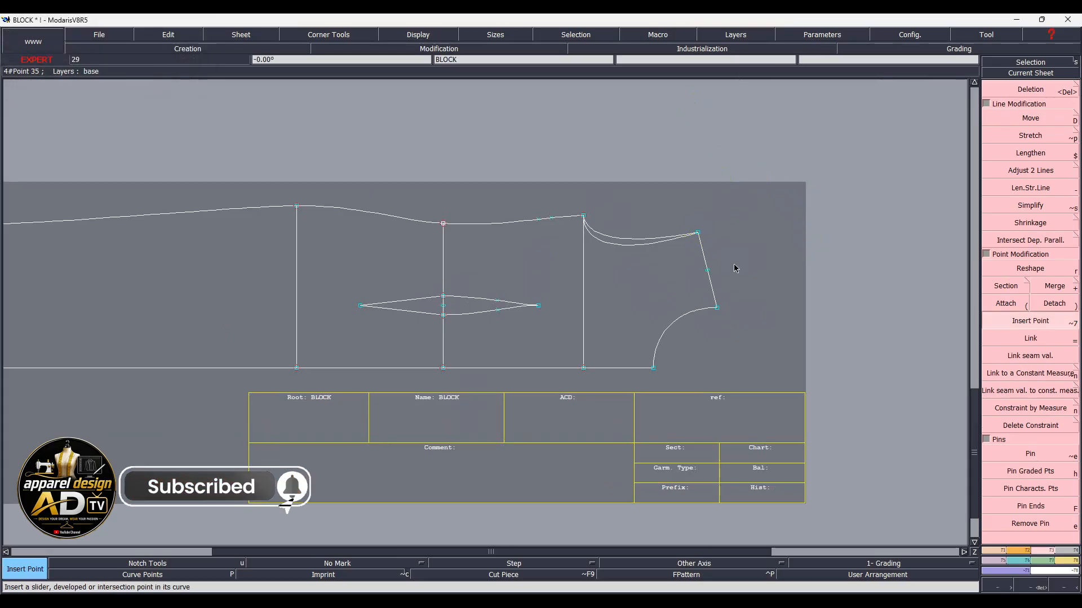
{"action": "left_click", "coordinate": [1001, 284]}
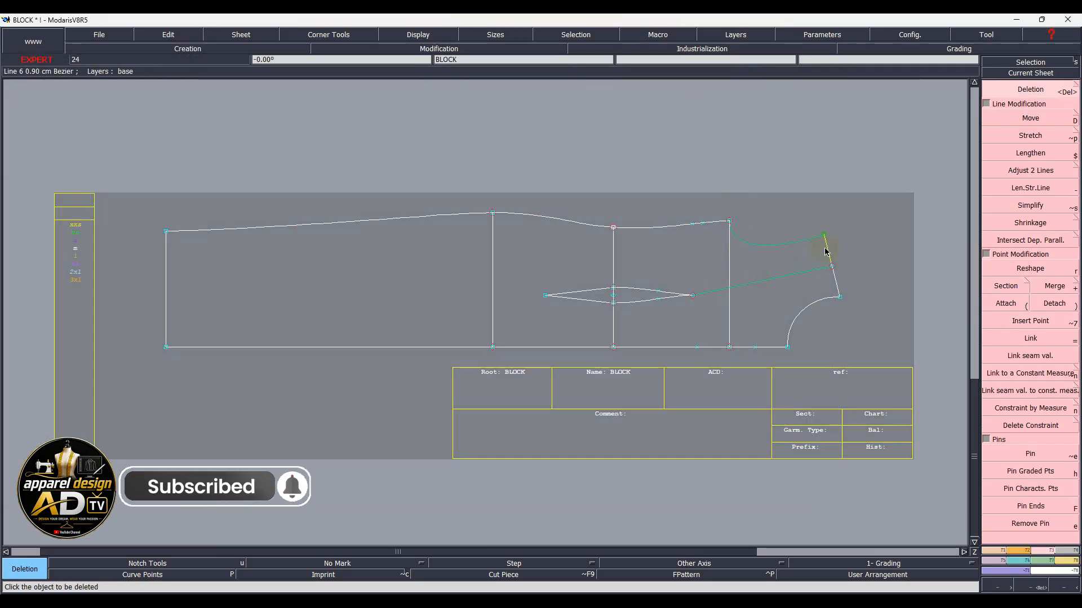
- Duplicate the armhole, outer shoulder segment and dart-to-shoulder line, rotated 8 degrees about the dart's upper tip
{"action": "key", "text": "d"}
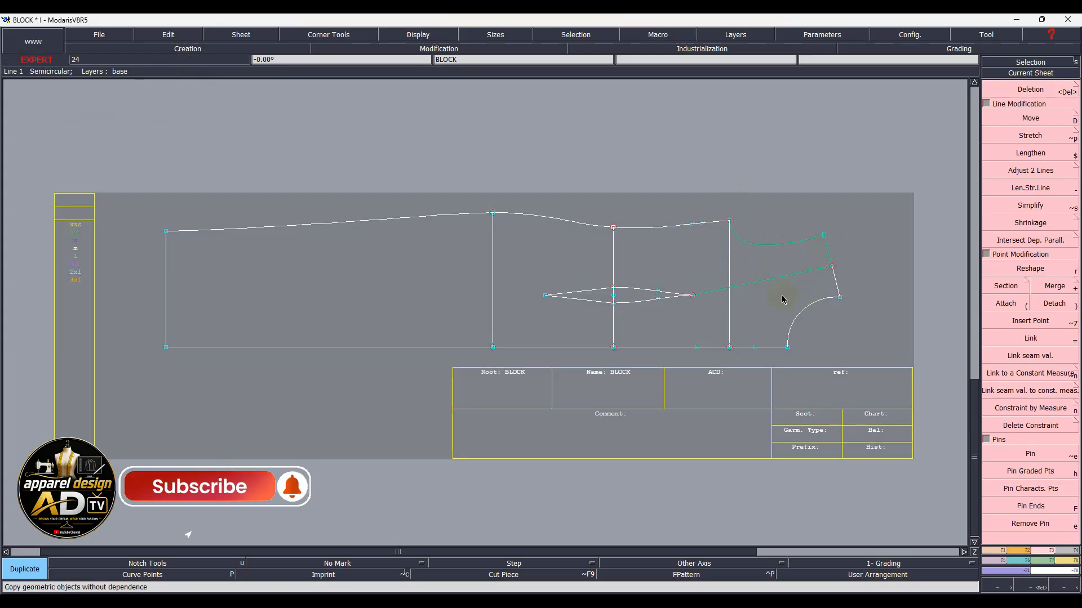
{"action": "left_click", "coordinate": [692, 297]}
{"action": "type", "text": "7"}
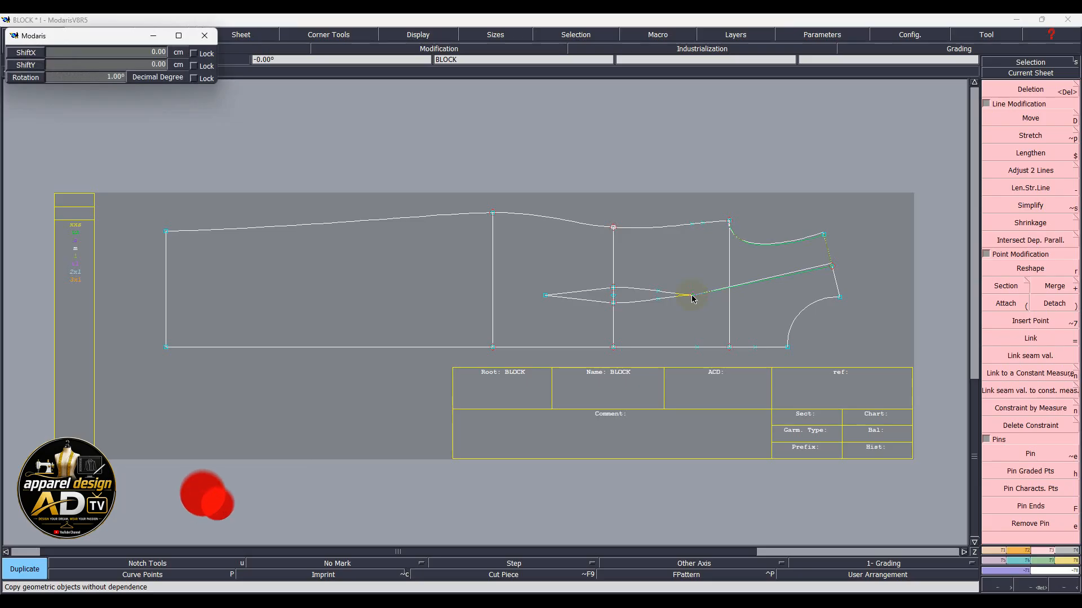
{"action": "type", "text": "8"}
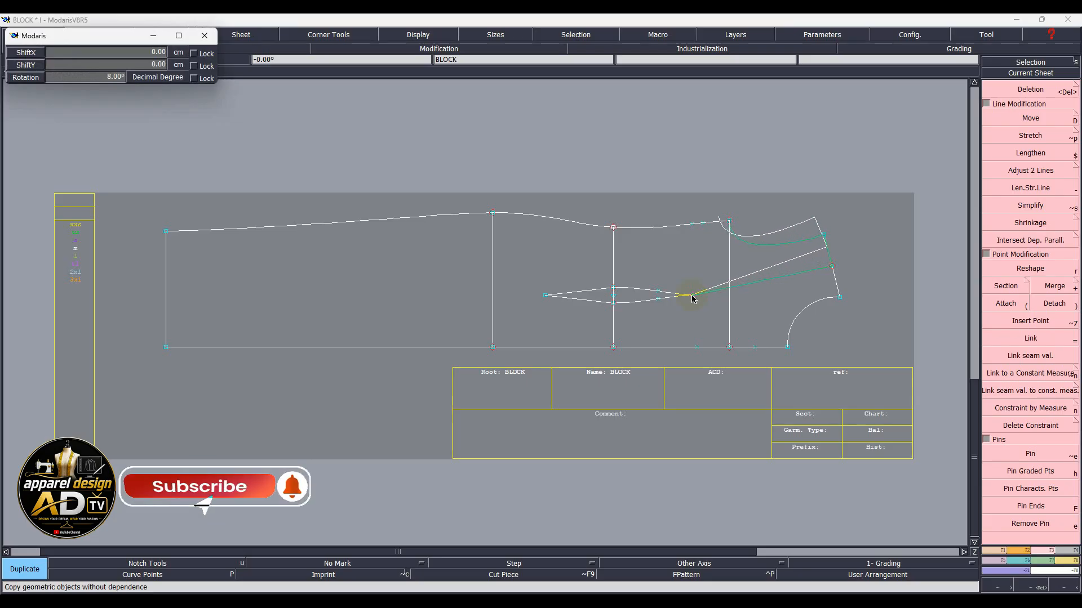
{"action": "key", "text": "Return"}
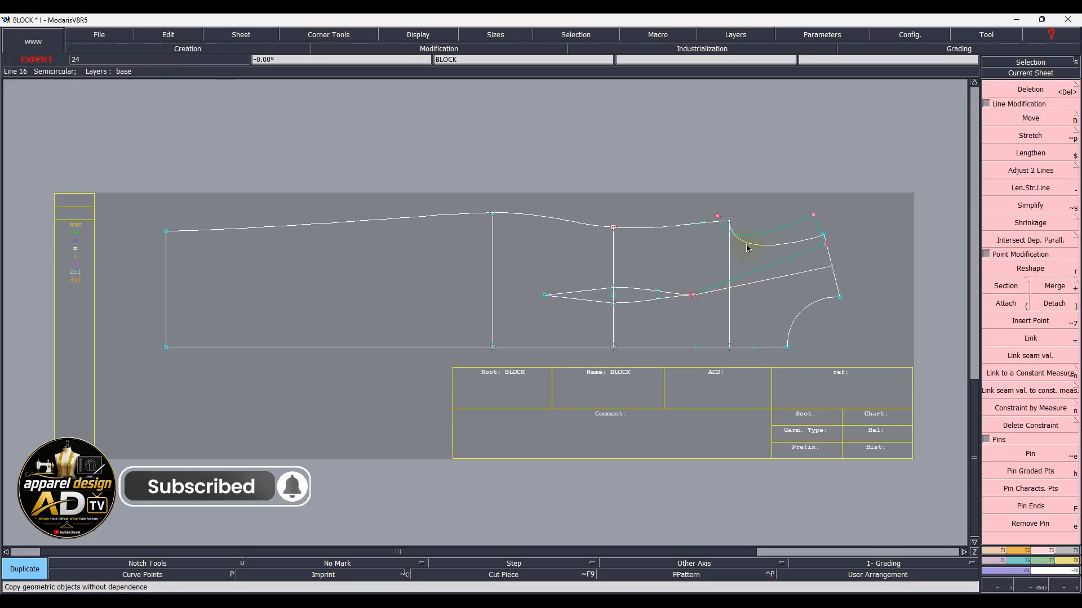
- Move the end point of the rotated dart line onto the dart's upper tip
{"action": "scroll", "coordinate": [725, 300], "scroll_direction": "up", "scroll_amount": 2}
{"action": "scroll", "coordinate": [725, 300], "scroll_direction": "up", "scroll_amount": 5}
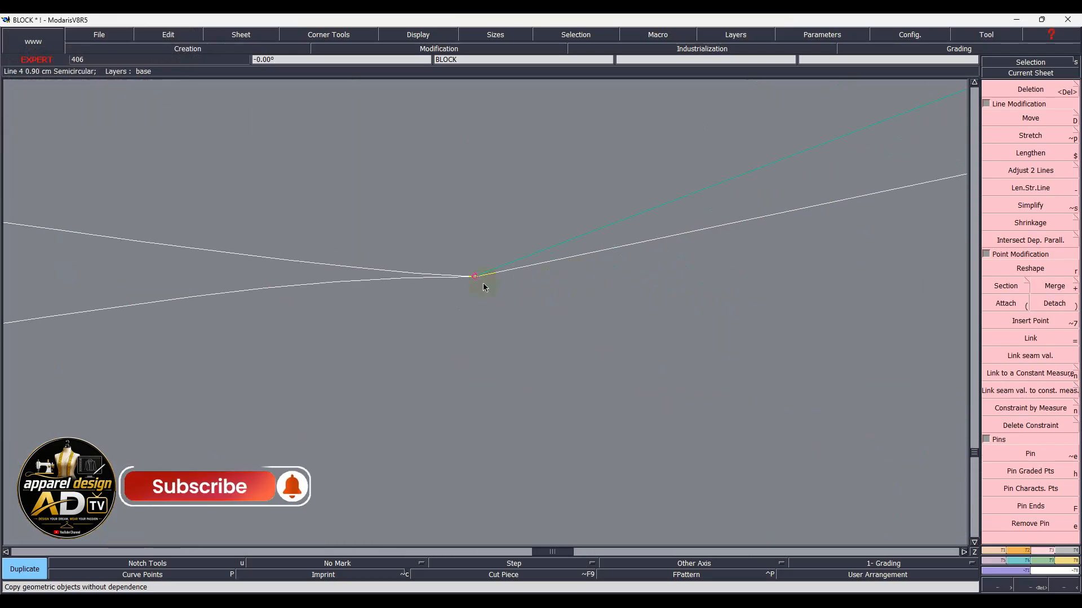
{"action": "key", "text": "shift+d"}
{"action": "left_click", "coordinate": [474, 253]}
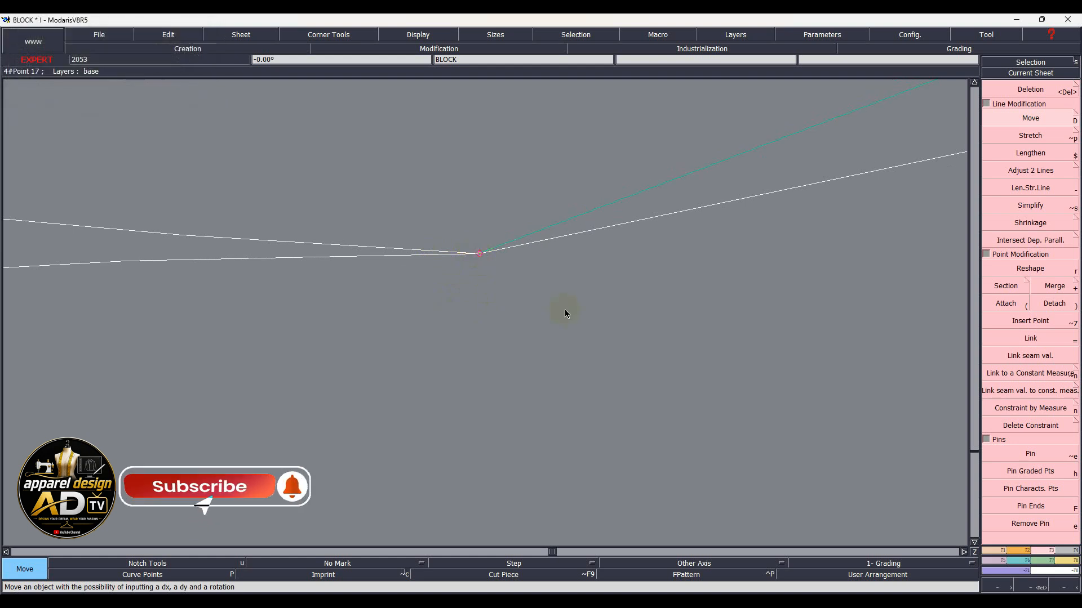
{"action": "key", "text": "F3"}
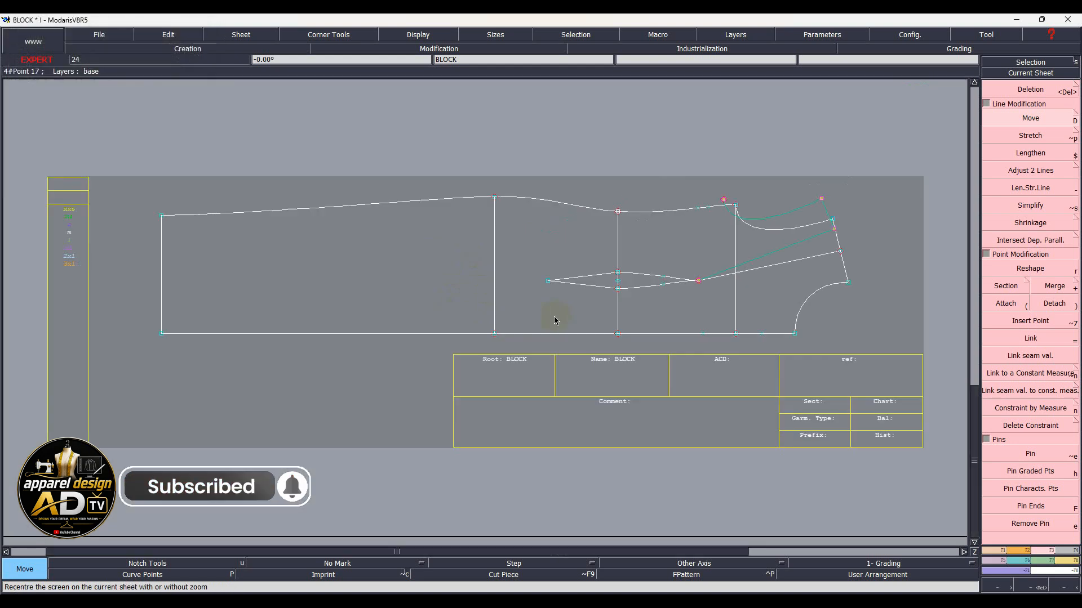
- Delete the original armhole, outer shoulder segment and bust line, leaving the rotated copies
{"action": "key", "text": "Delete"}
{"action": "left_click", "coordinate": [789, 219]}
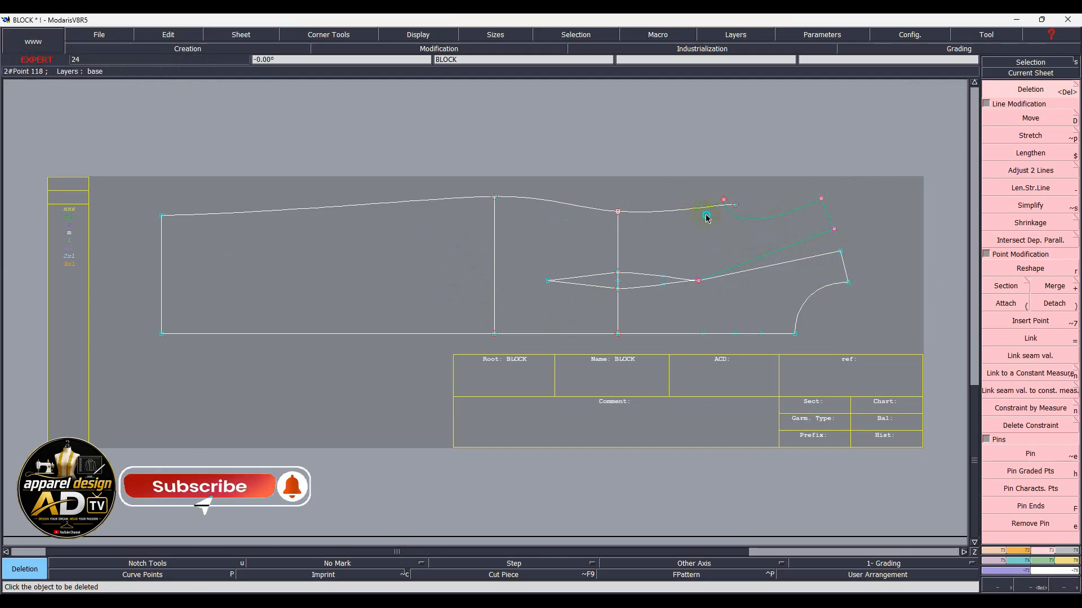
- Attach the side seam's underarm end to the end point of the rotated armhole
{"action": "left_click_drag", "start_coordinate": [683, 194], "coordinate": [714, 226]}
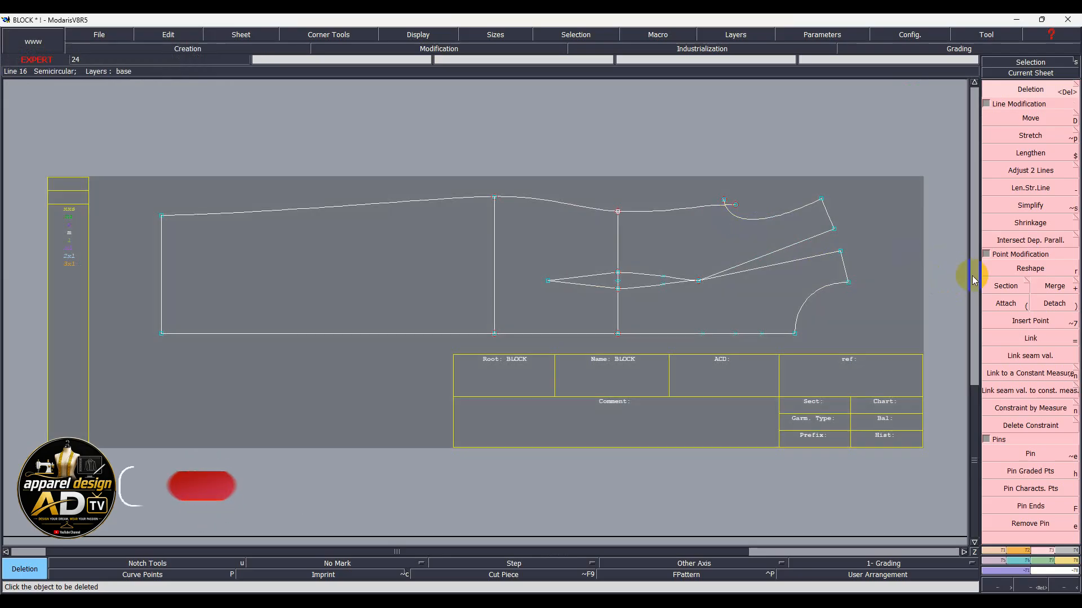
{"action": "left_click", "coordinate": [1005, 304]}
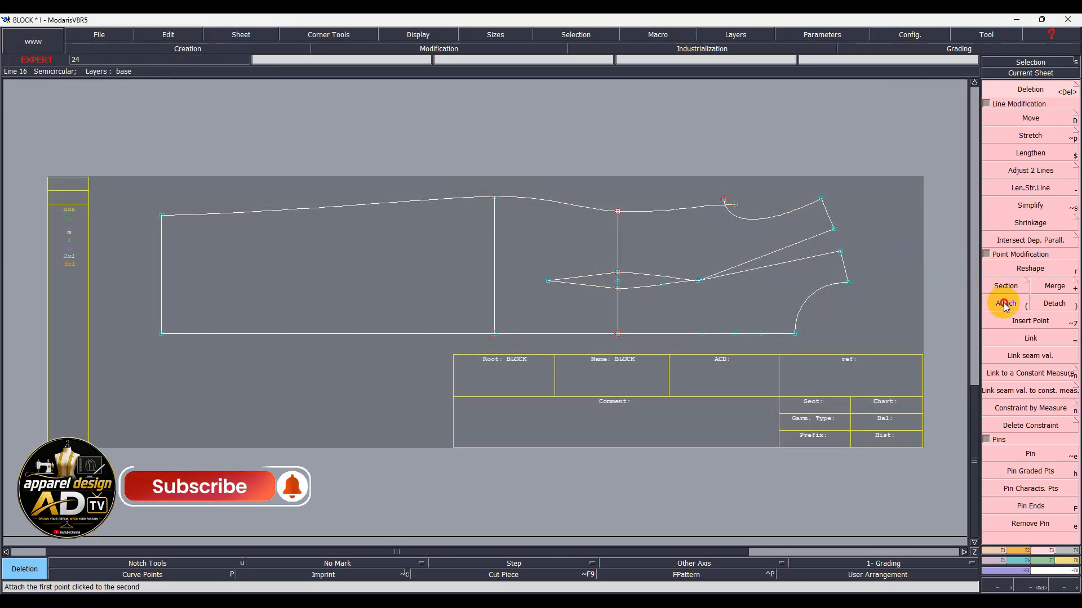
{"action": "left_click", "coordinate": [725, 204]}
{"action": "left_click", "coordinate": [725, 204]}
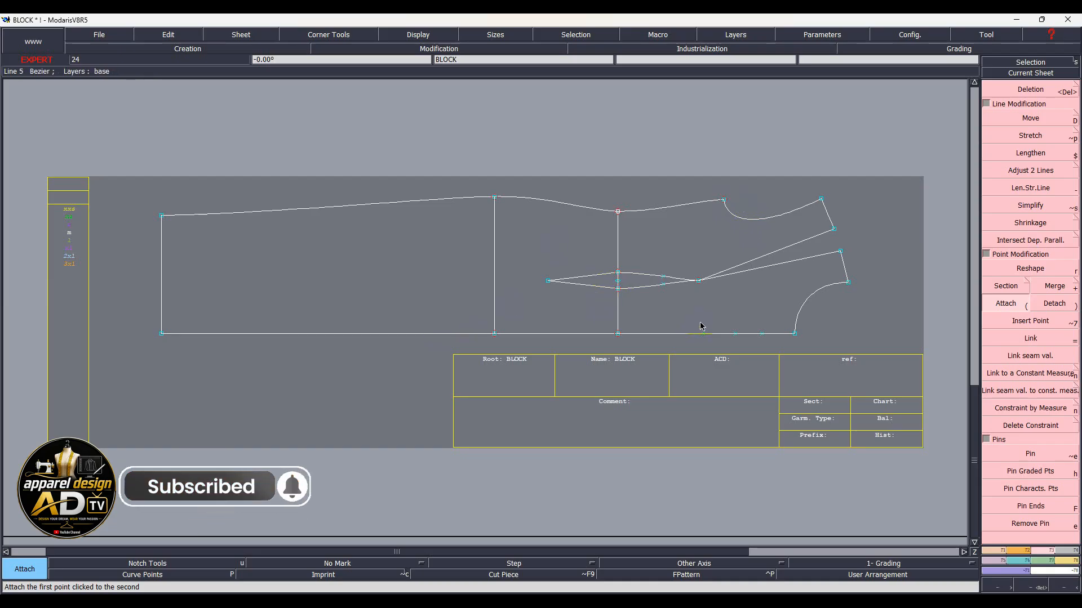
{"action": "left_click", "coordinate": [717, 172]}
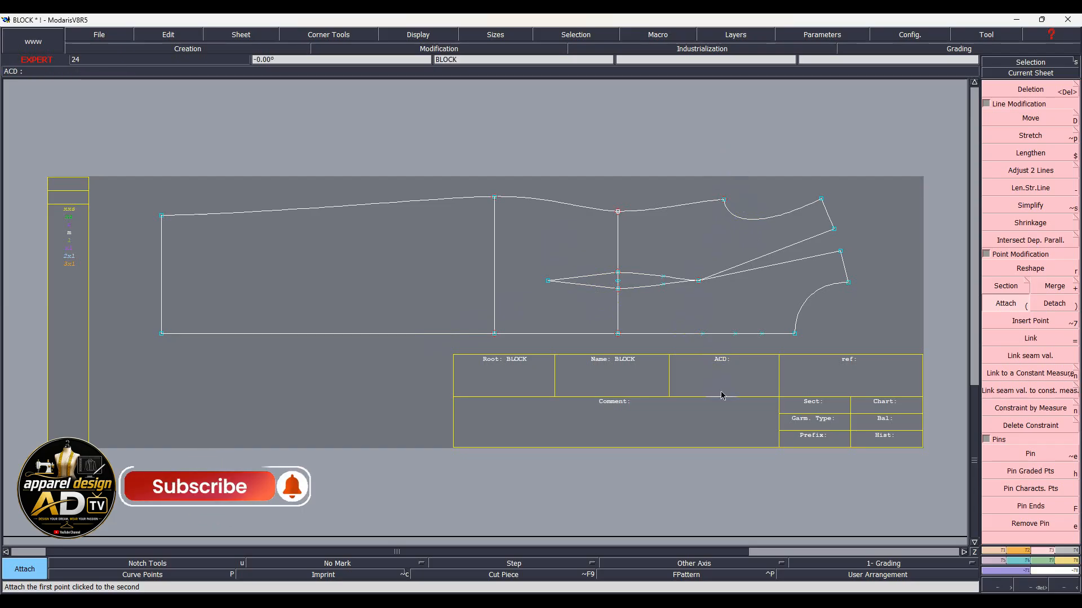
- Attach the loose end of the shoulder dart line to the waist dart's upper tip
{"action": "scroll", "coordinate": [723, 387], "scroll_direction": "down", "scroll_amount": 1}
{"action": "scroll", "coordinate": [723, 385], "scroll_direction": "up", "scroll_amount": 1}
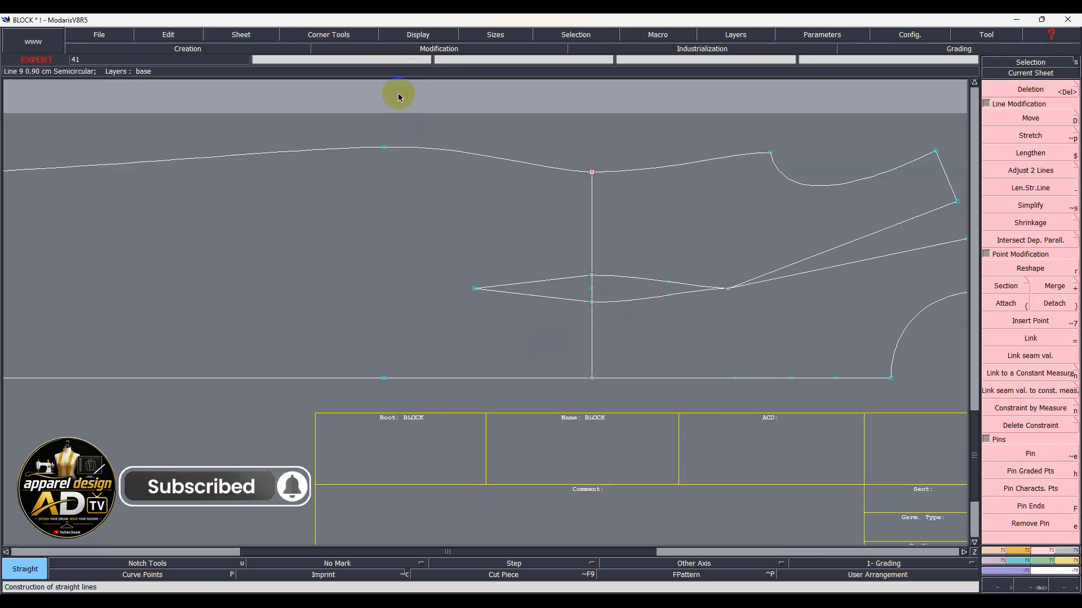
{"action": "left_click", "coordinate": [1005, 303]}
{"action": "left_click", "coordinate": [728, 290]}
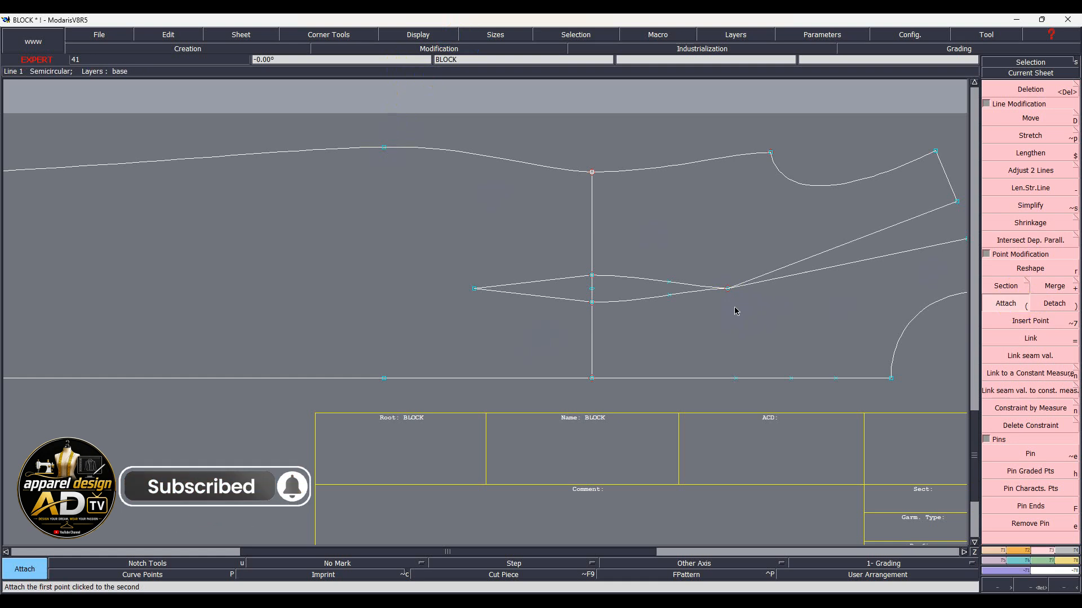
{"action": "key", "text": "Home"}
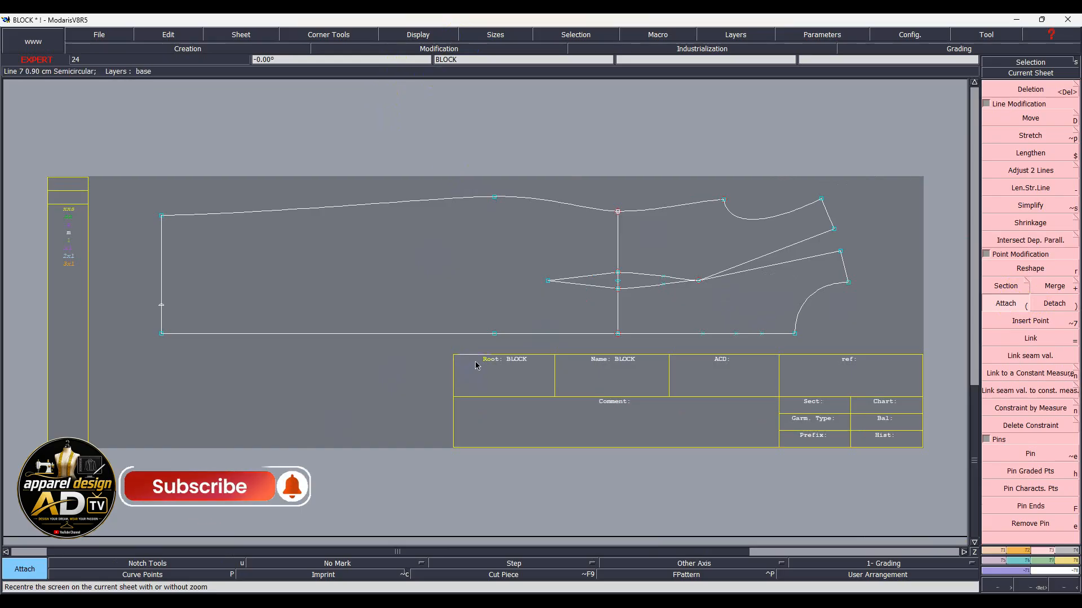
- Merge the centre front line at the hip and delete the extra points on it between waist and neckline
{"action": "key", "text": "plus"}
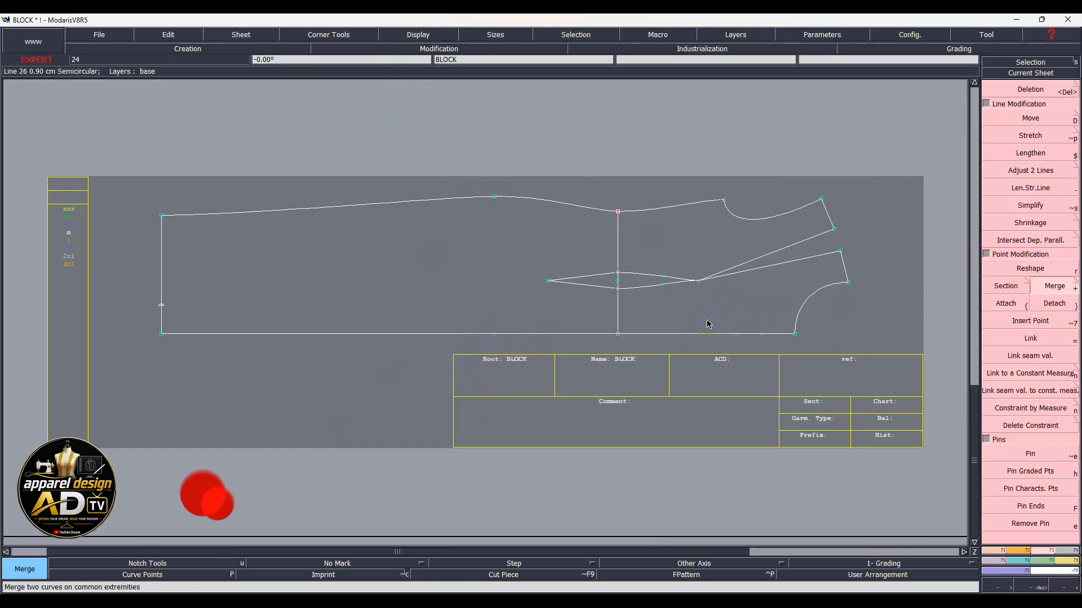
{"action": "key", "text": "Delete"}
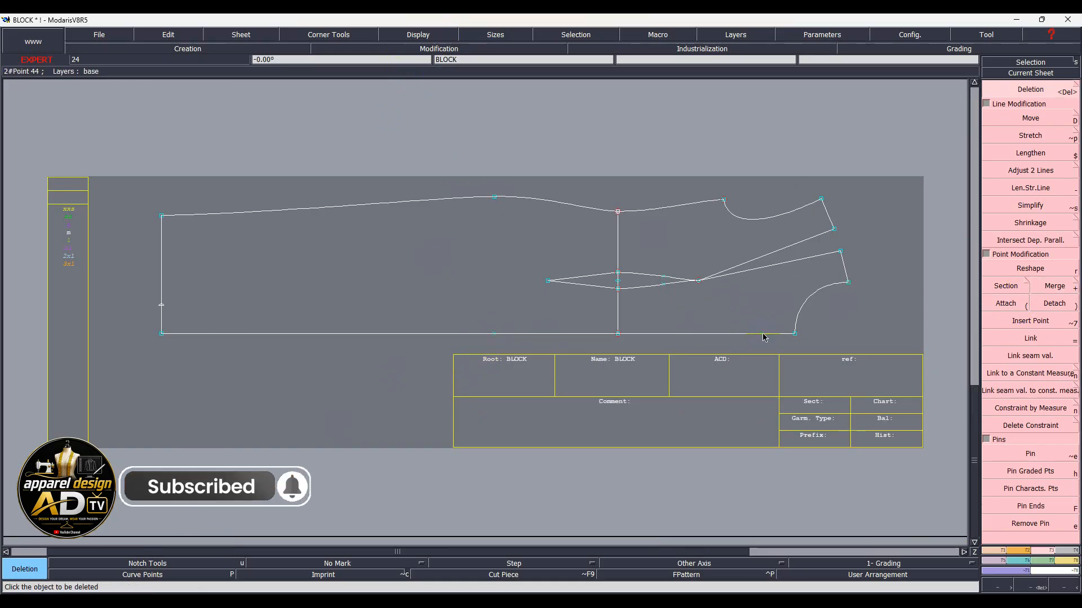
- Create a symmetry axis along the centre front line below the hip
{"action": "key", "text": "shift+s"}
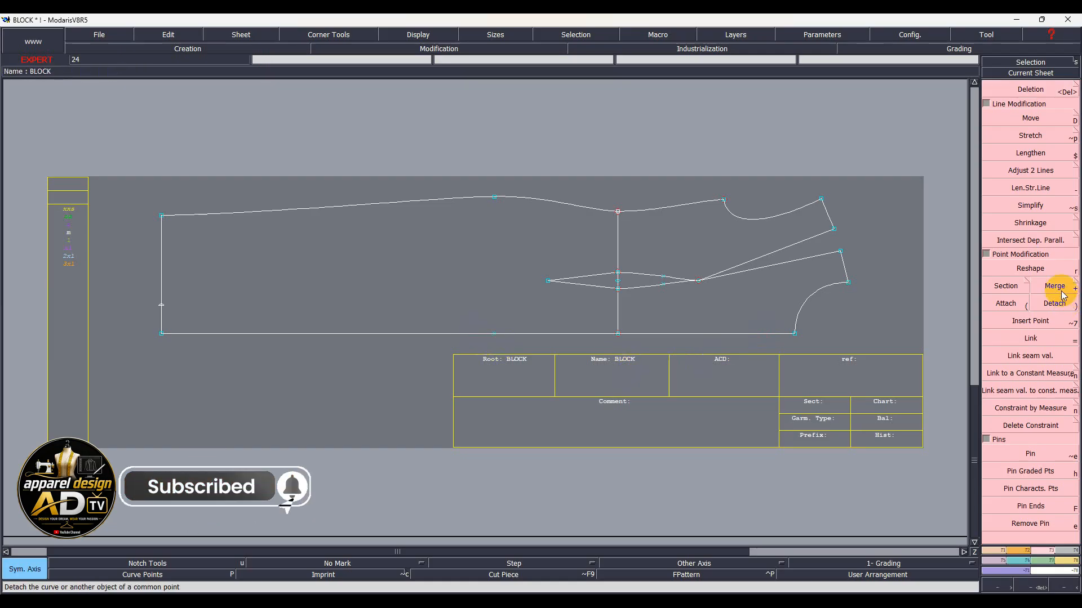
{"action": "left_click", "coordinate": [1007, 302]}
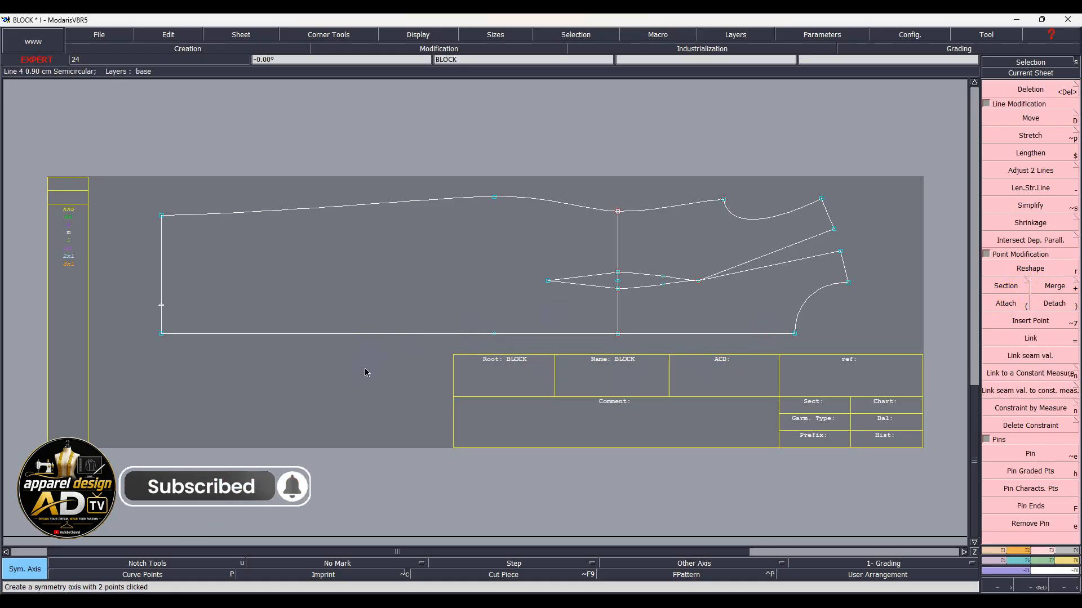
{"action": "left_click", "coordinate": [381, 333]}
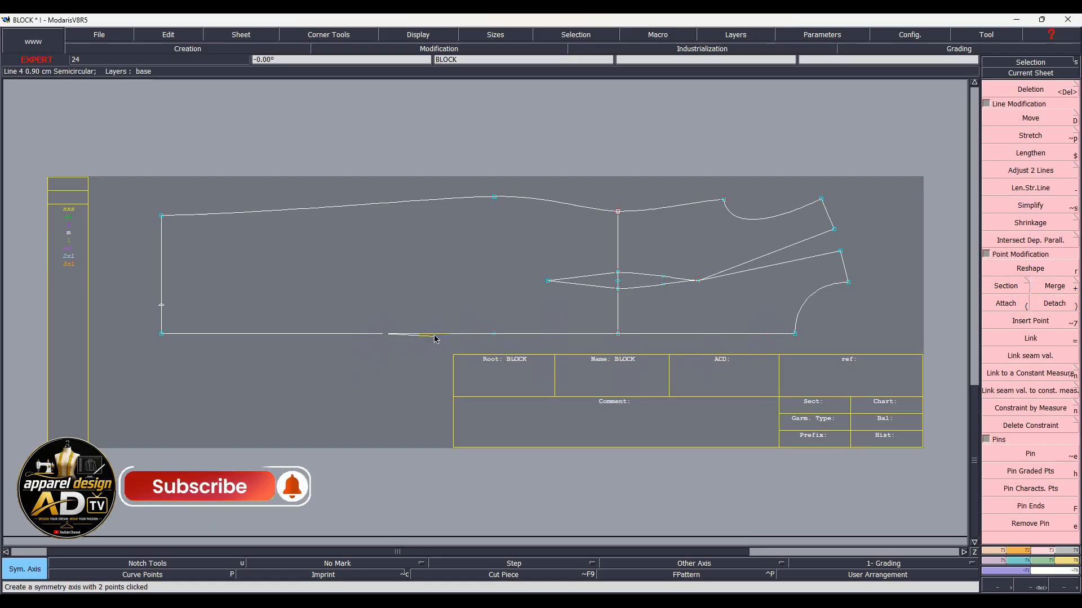
- Symmetrize the hem, side seam, armhole, shoulder segments, neckline and dart lines across the centre front axis
{"action": "left_click", "coordinate": [25, 569]}
{"action": "left_click", "coordinate": [29, 277]}
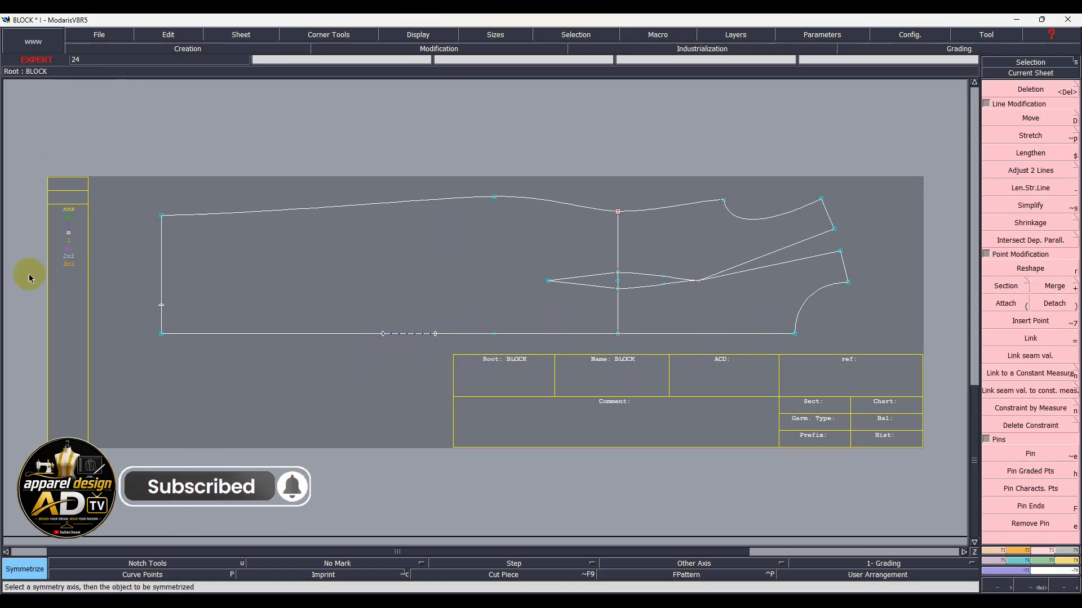
{"action": "left_click", "coordinate": [161, 272]}
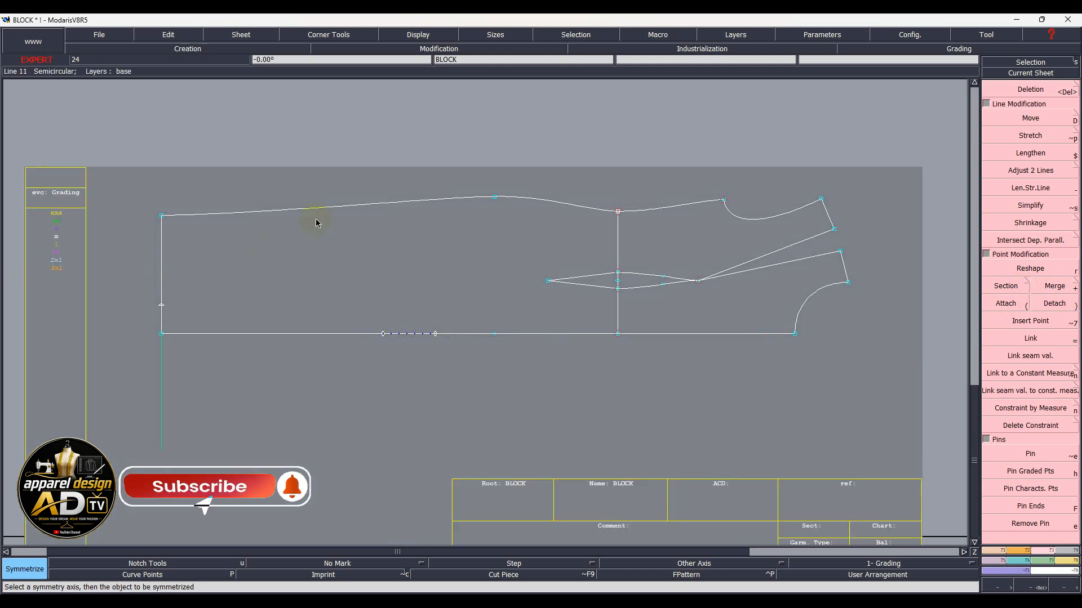
{"action": "left_click", "coordinate": [320, 214]}
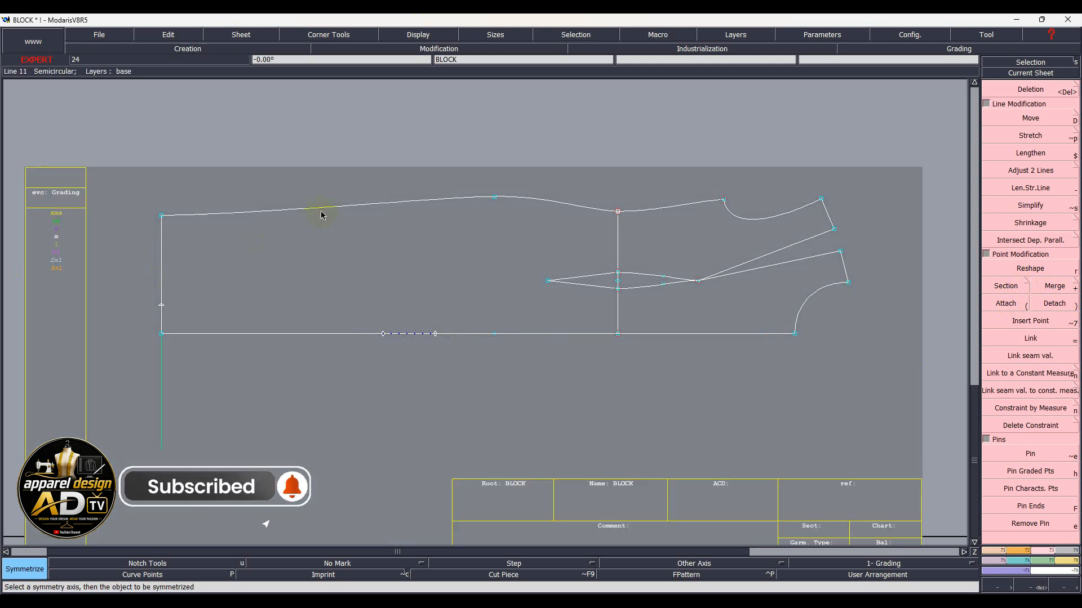
{"action": "left_click", "coordinate": [679, 205]}
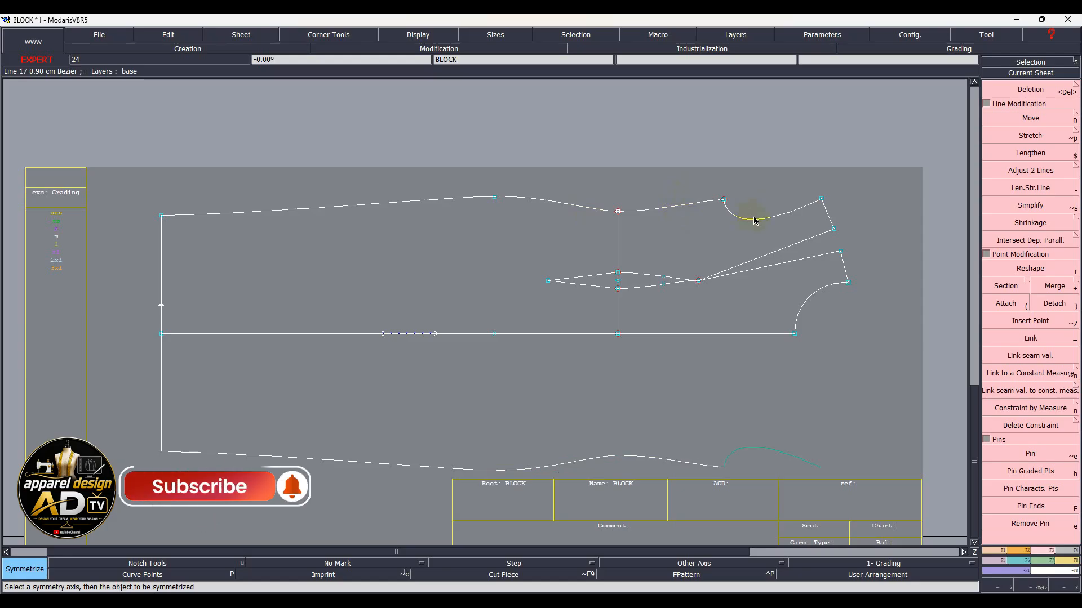
{"action": "left_click", "coordinate": [820, 217]}
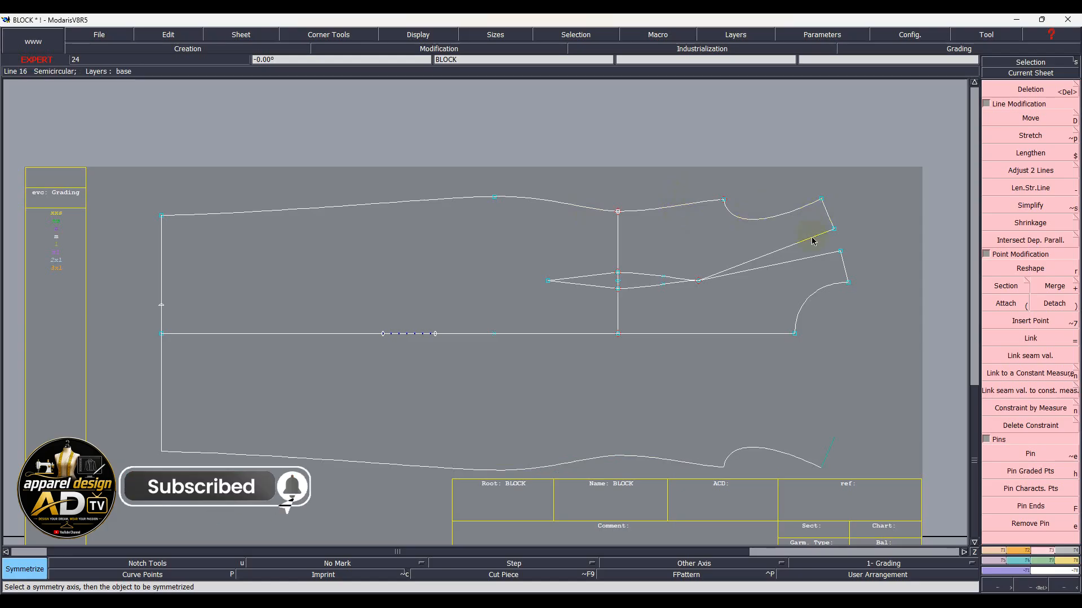
{"action": "left_click", "coordinate": [819, 268]}
{"action": "left_click", "coordinate": [845, 271]}
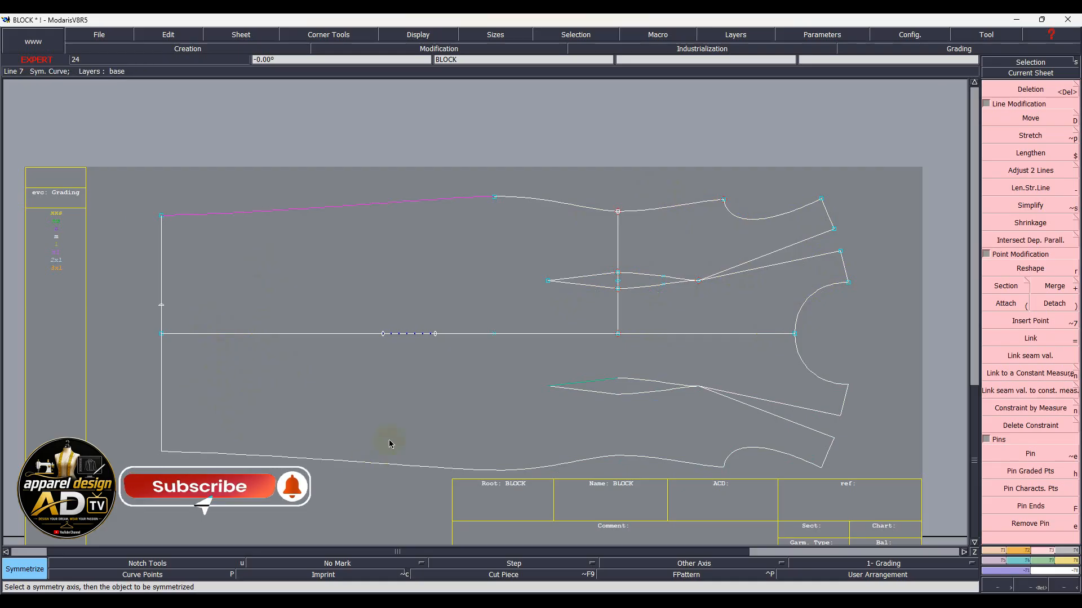
- Delete the symmetry constraints from the mirrored outline and dart lines
{"action": "left_click", "coordinate": [1008, 303]}
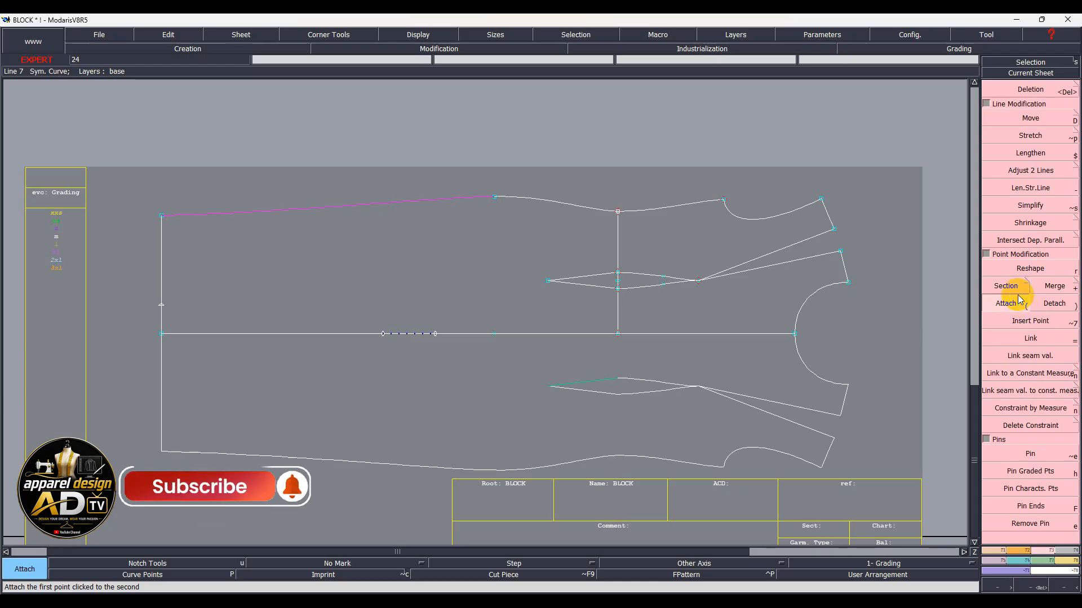
{"action": "left_click", "coordinate": [1014, 425]}
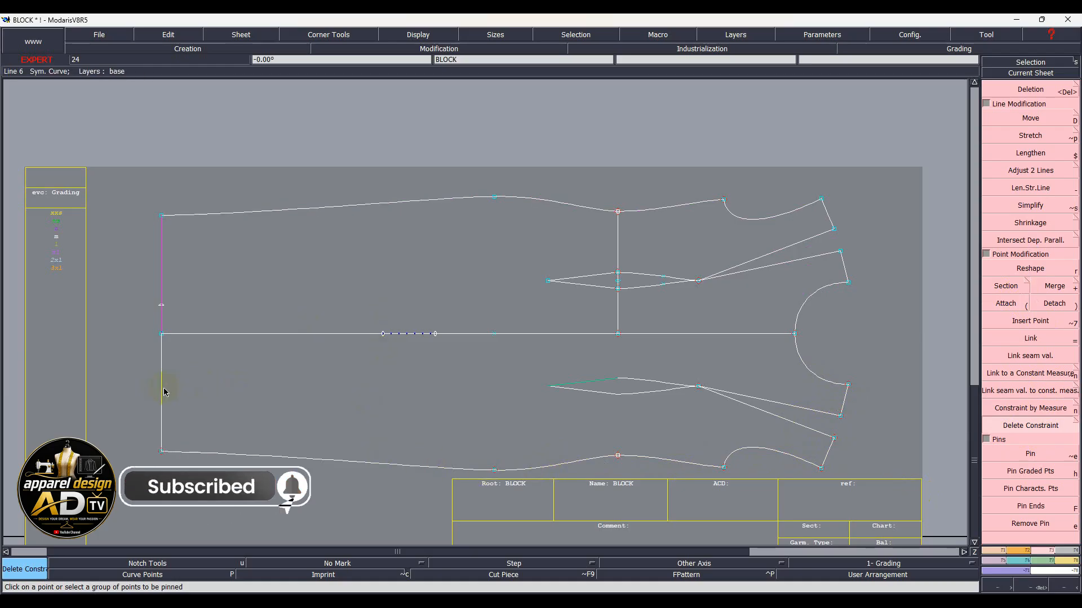
{"action": "left_click", "coordinate": [380, 369]}
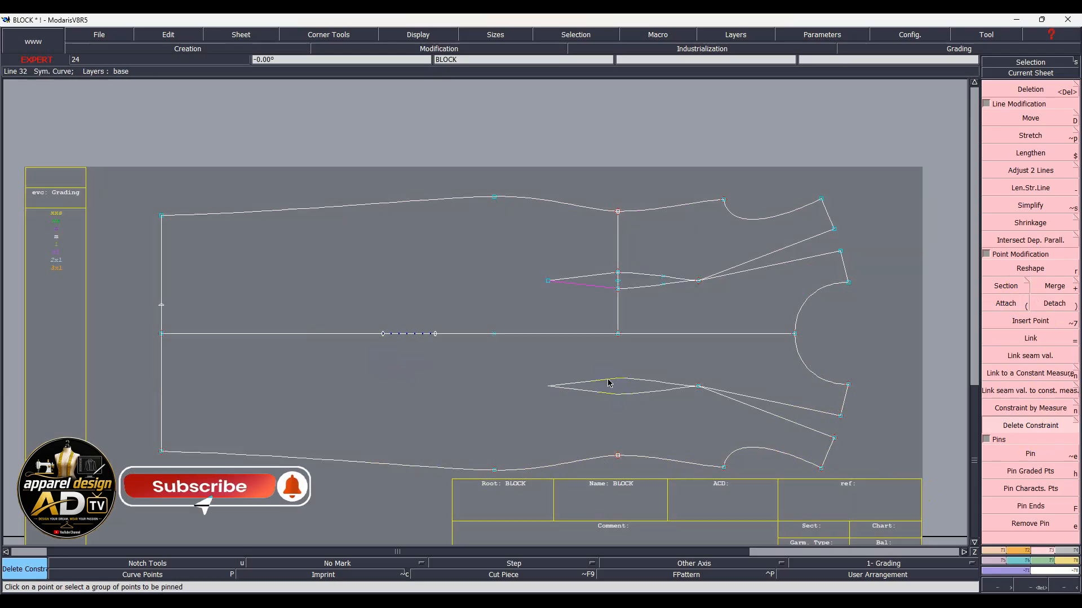
{"action": "left_click", "coordinate": [651, 392]}
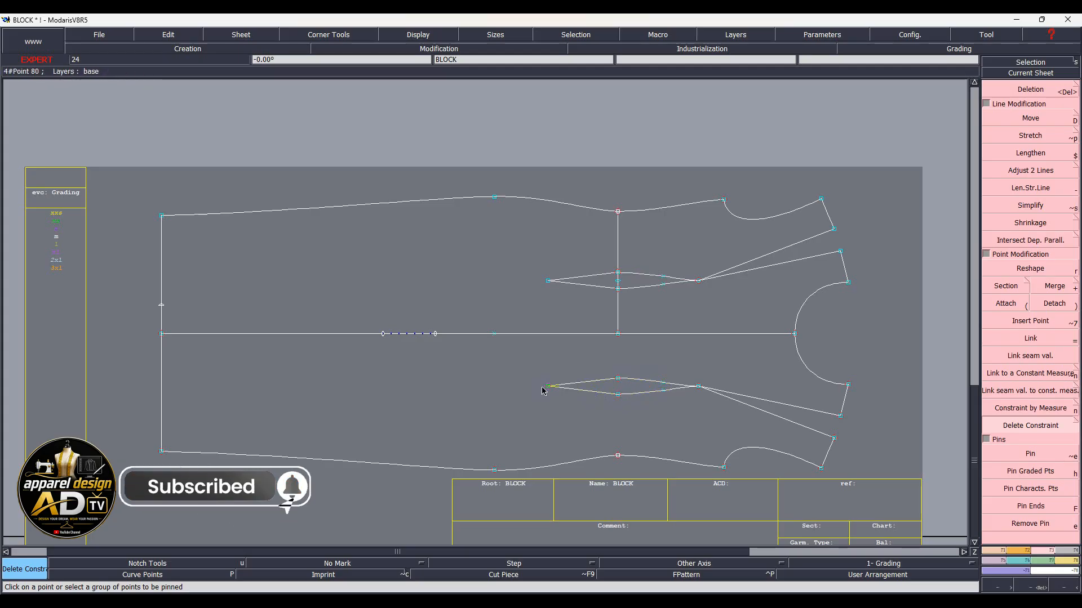
- Draw a straight line from the mirrored waist dart's upper tip to the mirrored neck-shoulder point
{"action": "key", "text": "shift+n"}
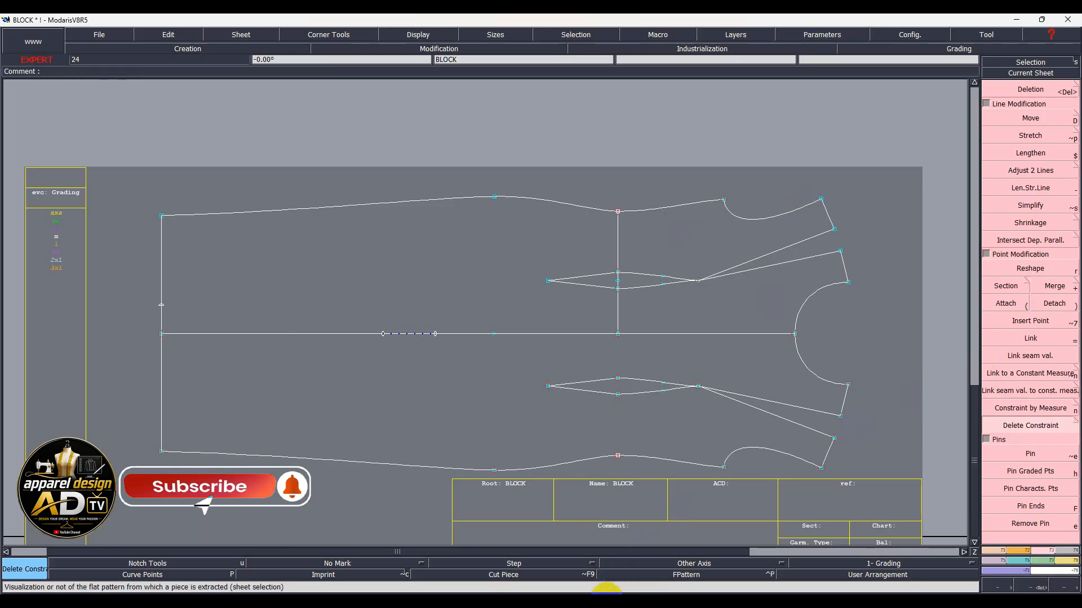
{"action": "key", "text": "d"}
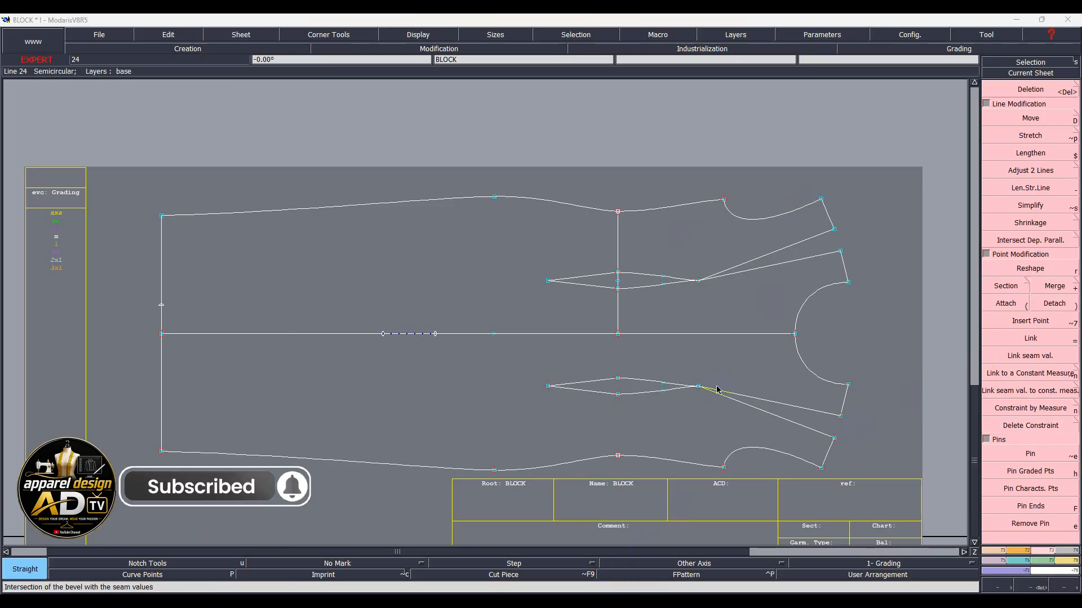
{"action": "left_click", "coordinate": [698, 387]}
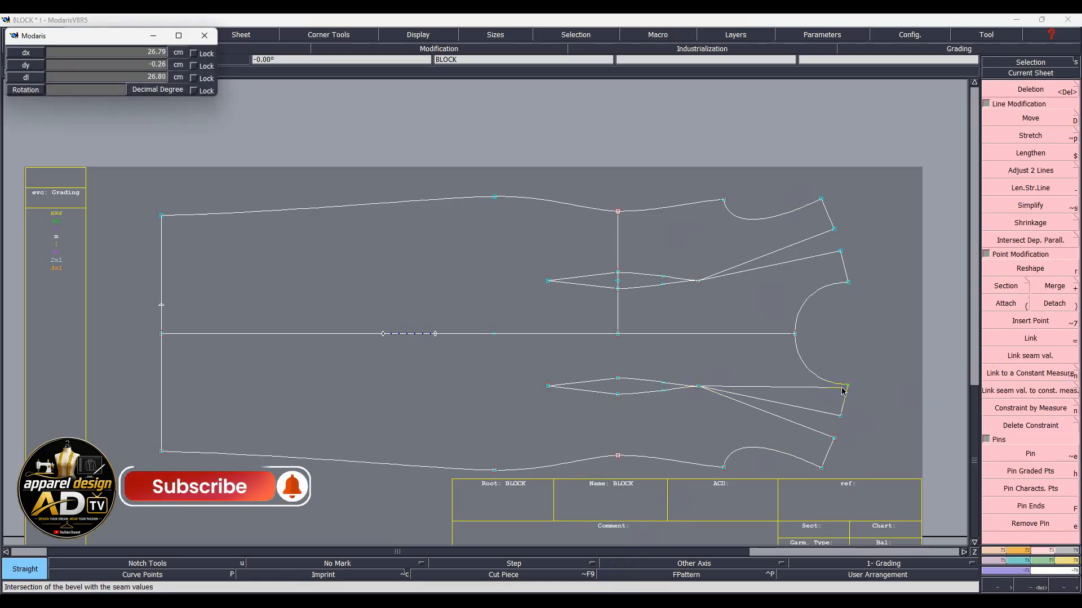
{"action": "left_click", "coordinate": [846, 386]}
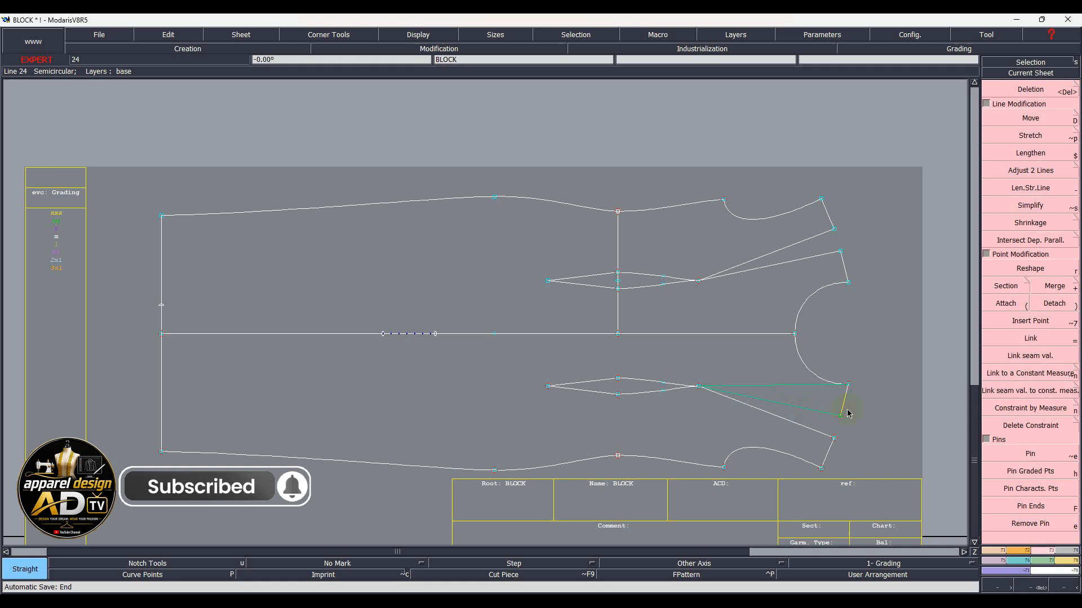
- Duplicate the mirrored inner shoulder segment and its two lines to the dart tip, rotated -9 degrees about that tip
{"action": "left_click", "coordinate": [848, 412]}
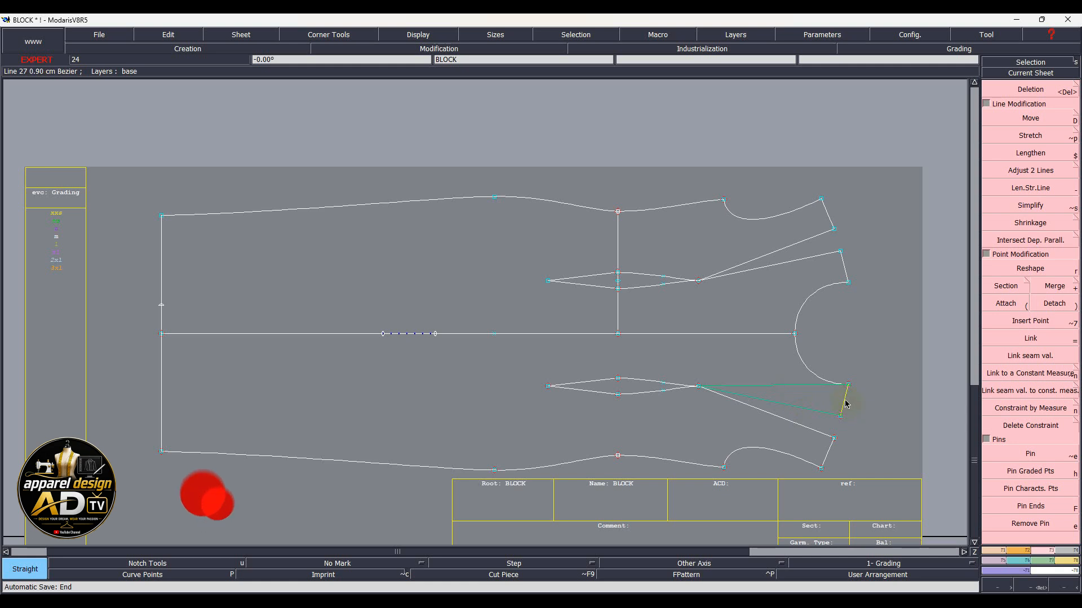
{"action": "key", "text": "d"}
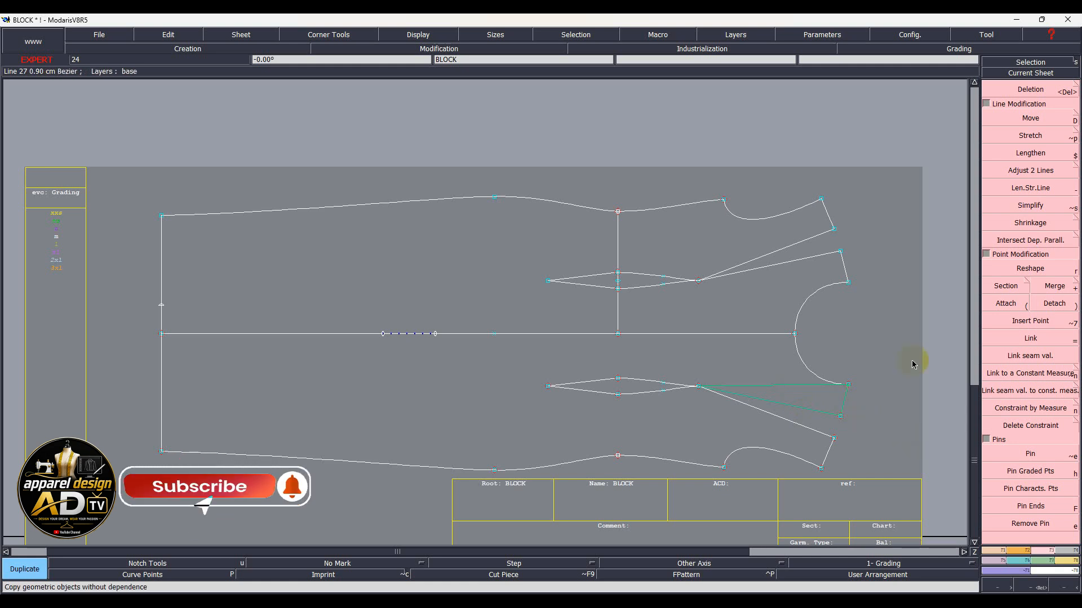
{"action": "left_click", "coordinate": [698, 388]}
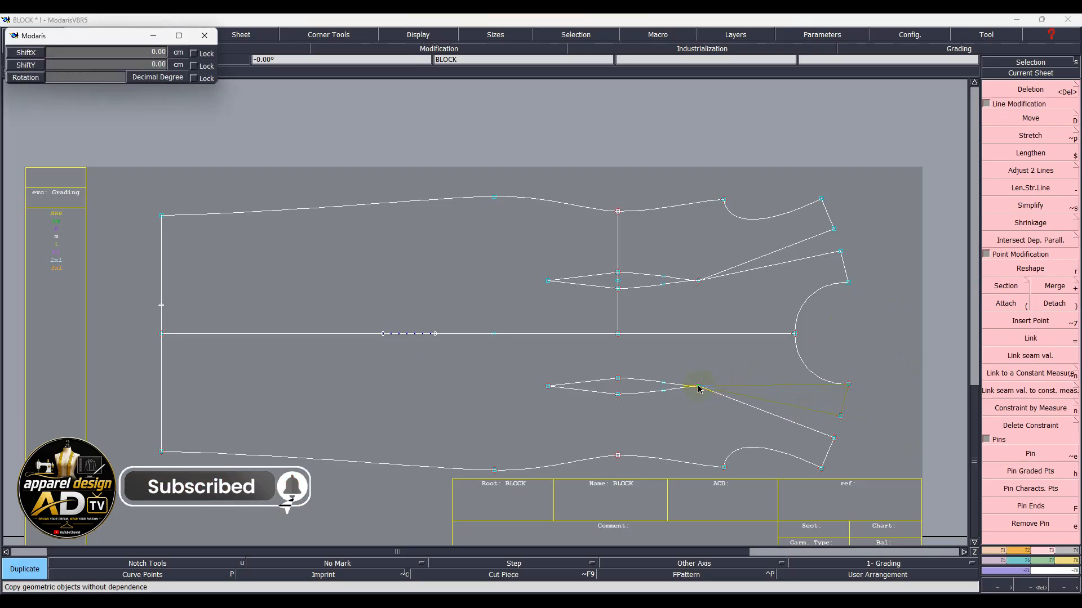
{"action": "scroll", "coordinate": [698, 389], "scroll_direction": "down", "scroll_amount": 5}
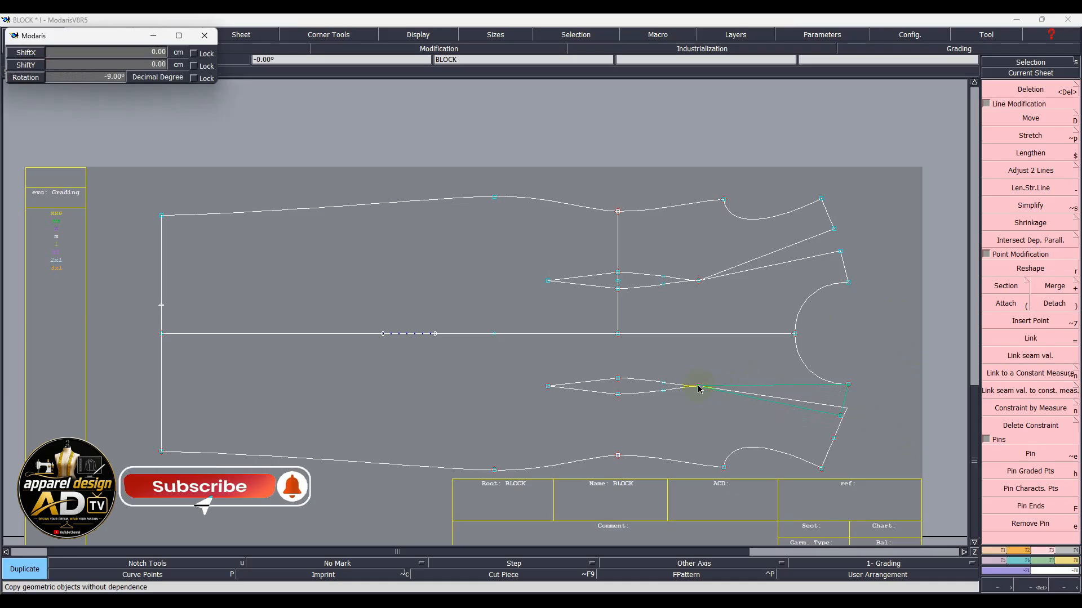
{"action": "left_click", "coordinate": [698, 388]}
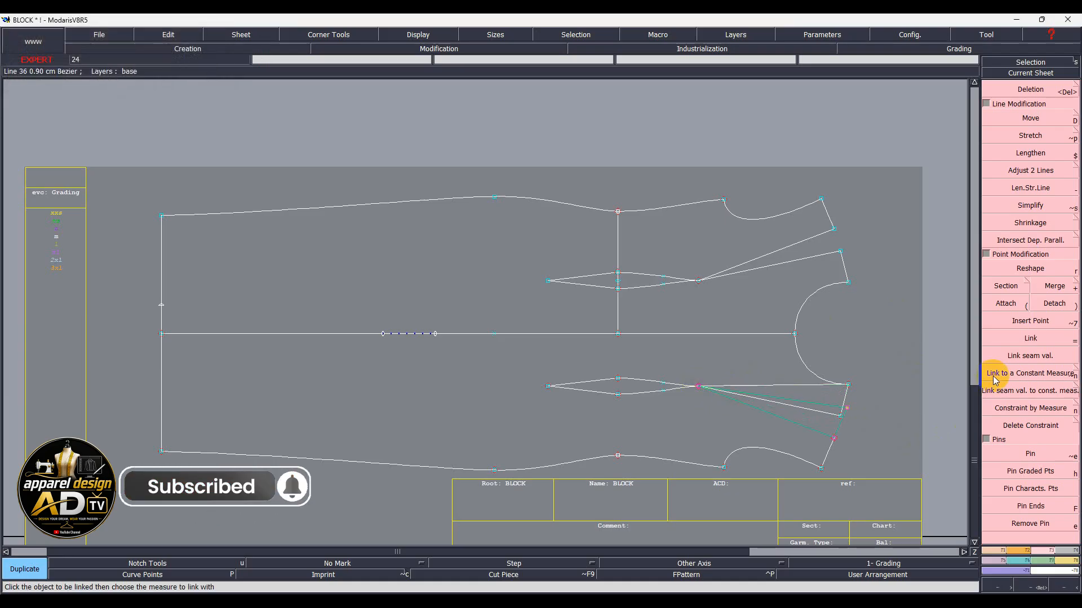
- Attach the rotated copies to the mirrored dart's upper tip and the outer shoulder segment's dart point
{"action": "left_click", "coordinate": [1001, 306]}
{"action": "left_click", "coordinate": [698, 387]}
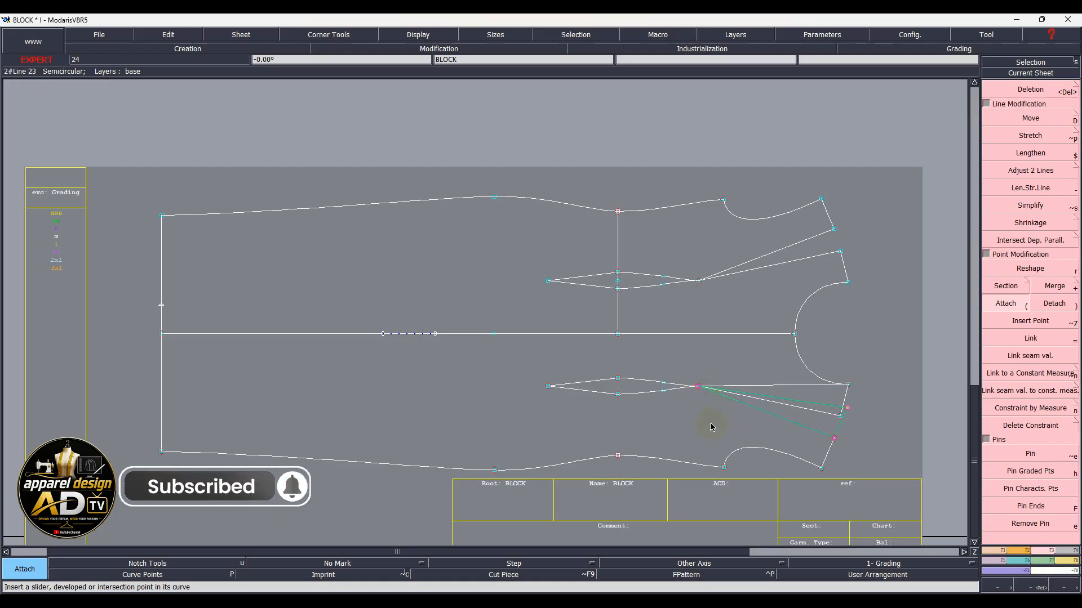
{"action": "left_click", "coordinate": [1008, 321]}
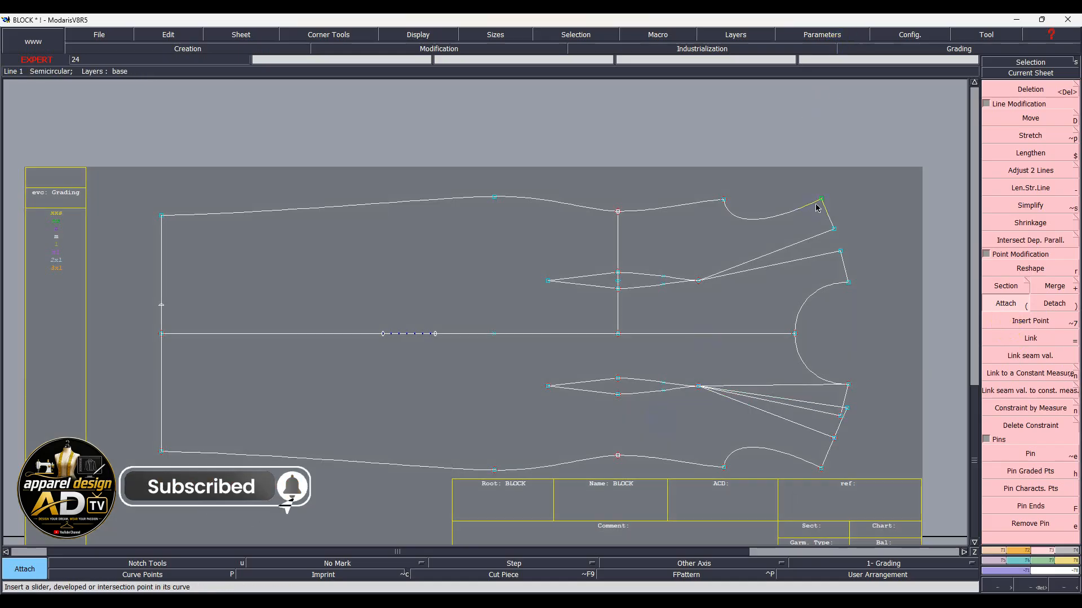
- Delete the original inner shoulder segment on the mirrored half
{"action": "key", "text": "Delete"}
{"action": "scroll", "coordinate": [867, 427], "scroll_direction": "up", "scroll_amount": 1}
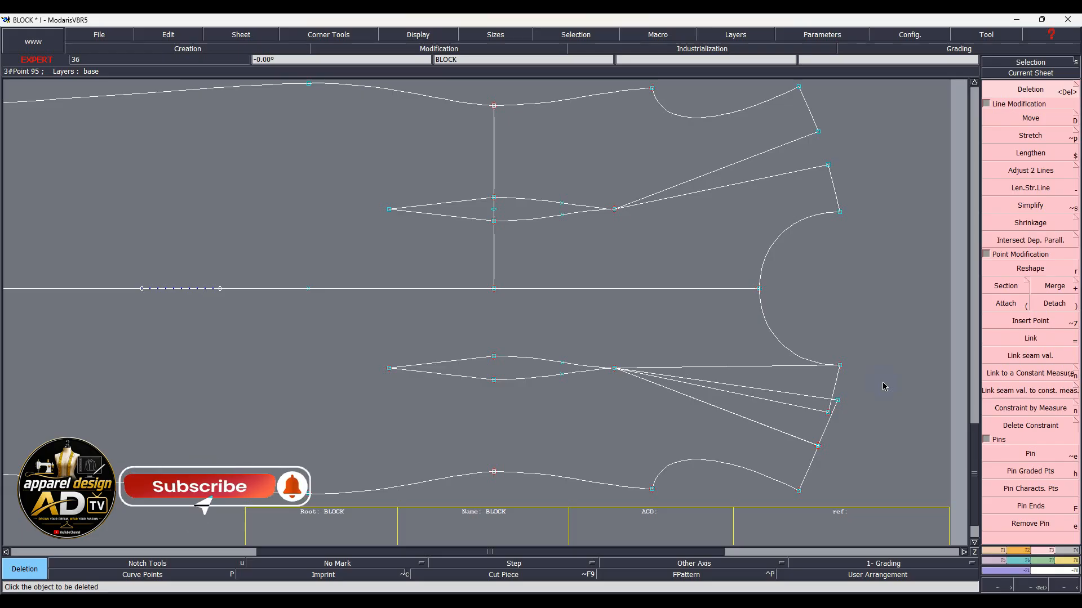
{"action": "left_click", "coordinate": [882, 18]}
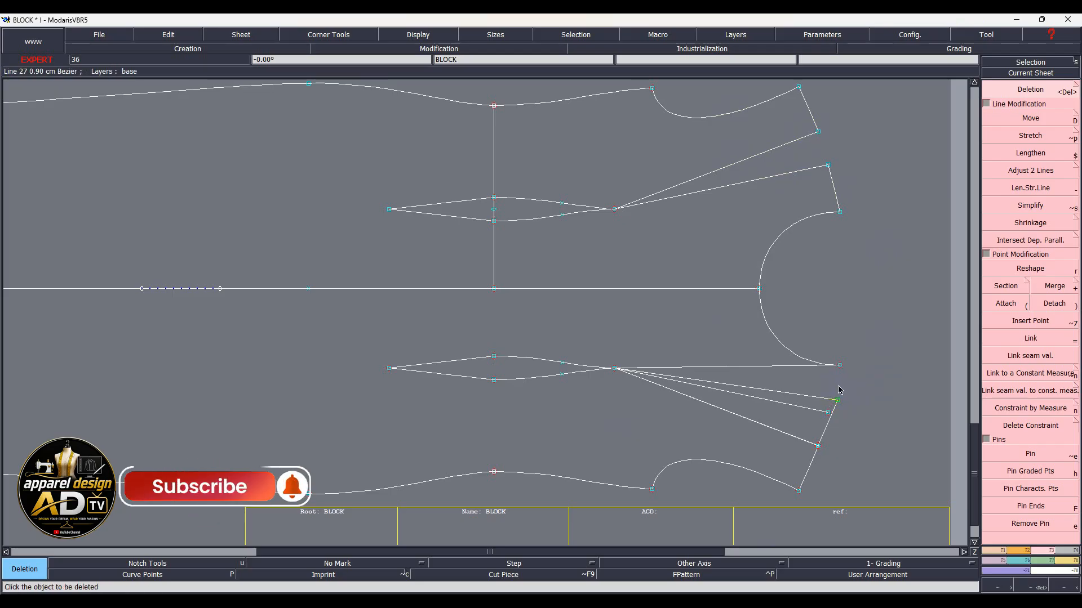
- Delete the leftover construction lines beside the rotated mirrored shoulder segment and attach the shoulder segments at the dart point
{"action": "left_click", "coordinate": [792, 371]}
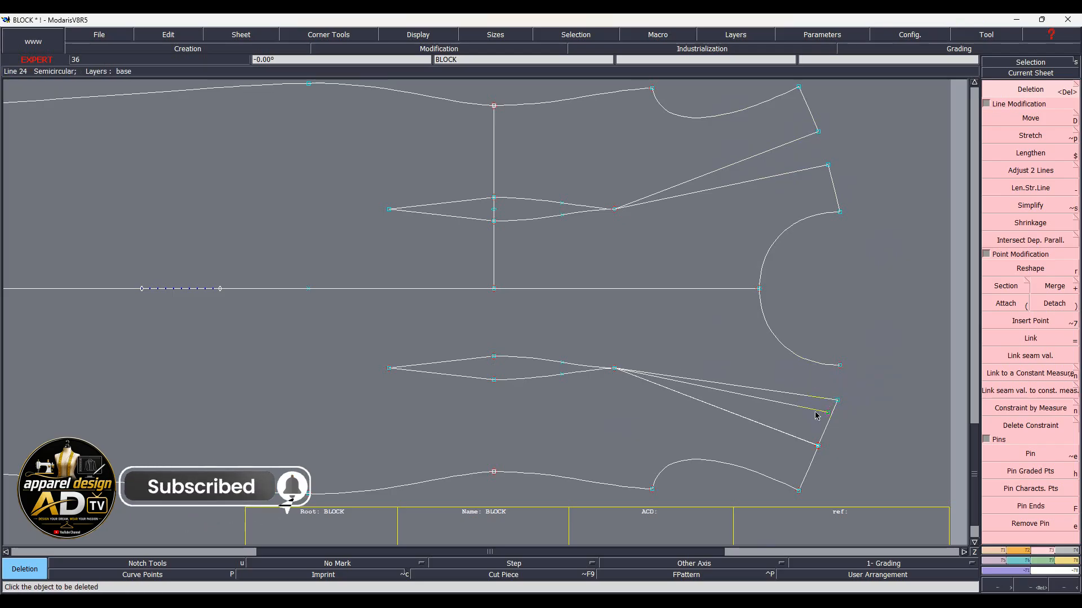
{"action": "left_click", "coordinate": [1006, 303]}
{"action": "left_click", "coordinate": [822, 459]}
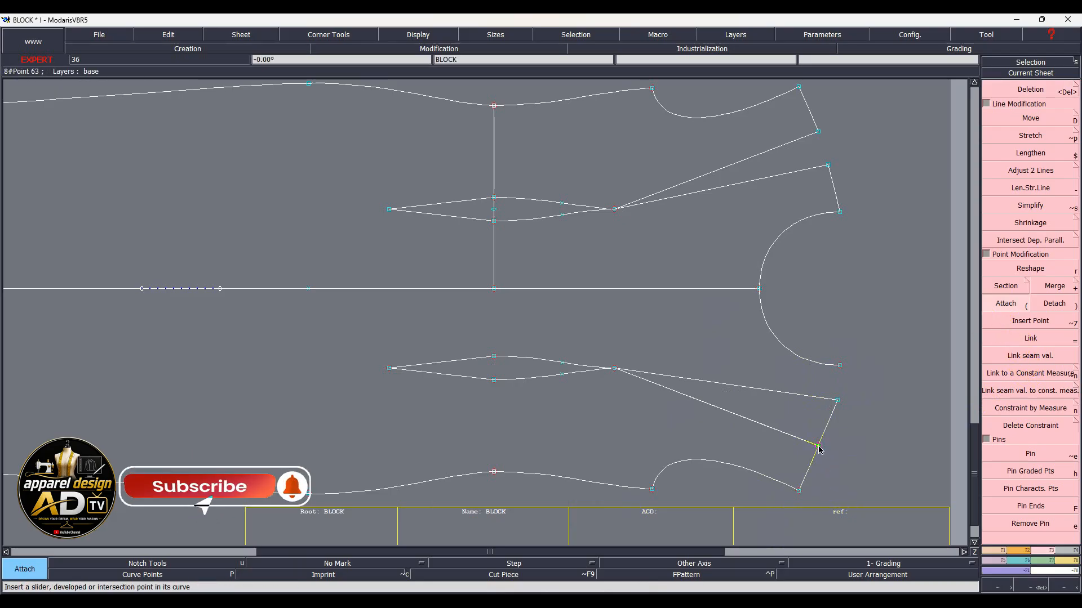
{"action": "left_click", "coordinate": [820, 450]}
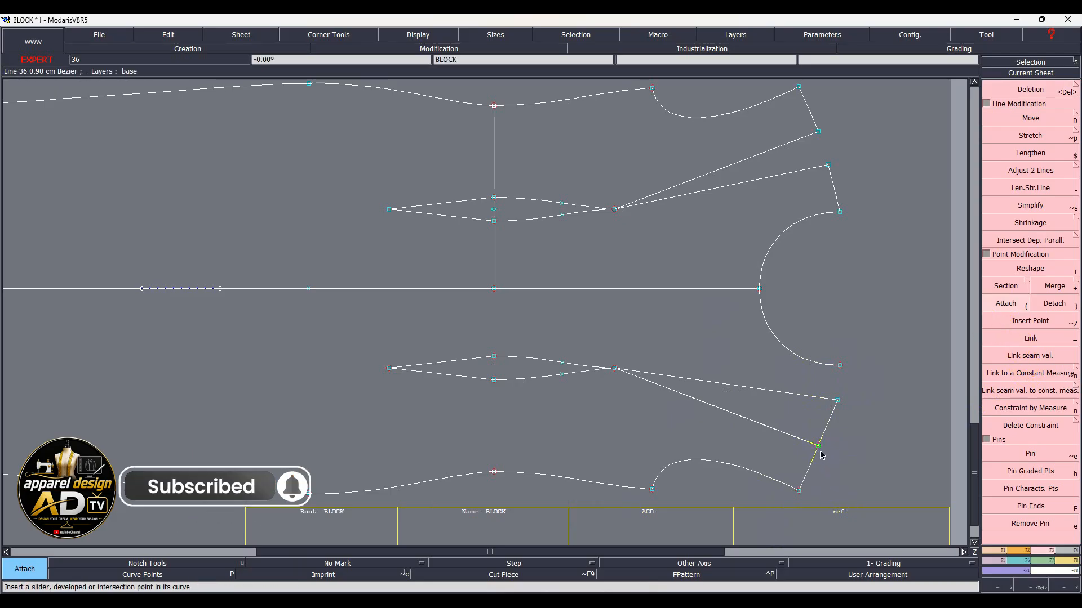
{"action": "scroll", "coordinate": [821, 455], "scroll_direction": "up", "scroll_amount": 3}
{"action": "scroll", "coordinate": [800, 439], "scroll_direction": "down", "scroll_amount": 1}
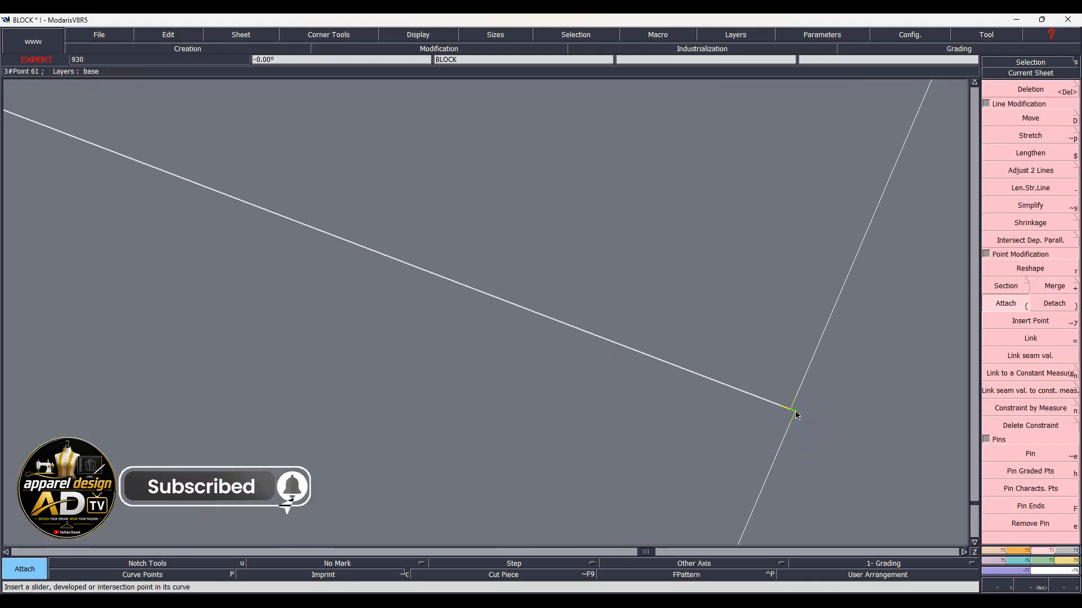
{"action": "left_click", "coordinate": [795, 419]}
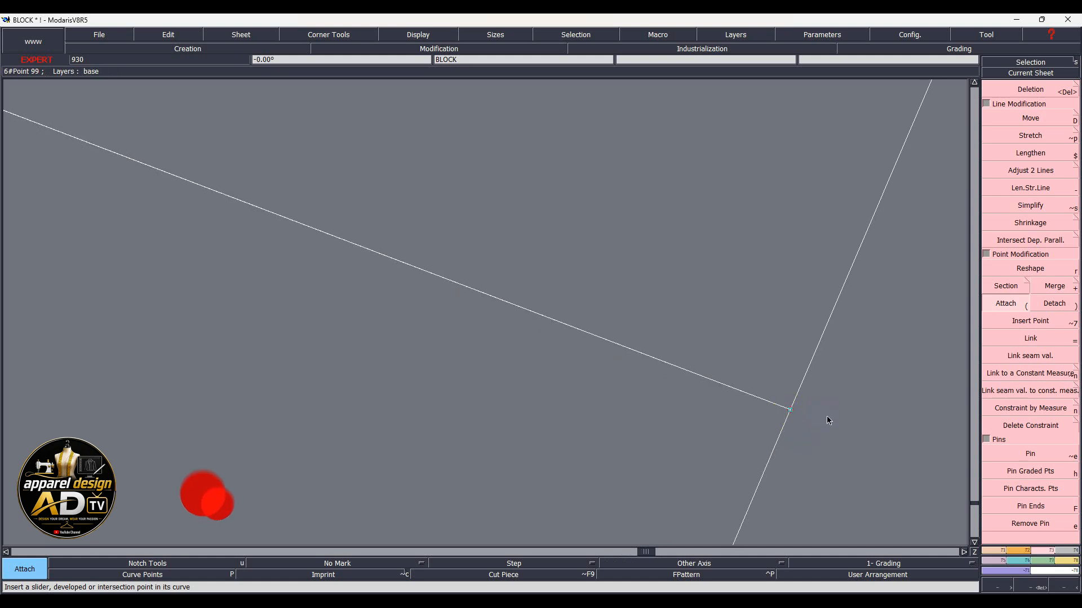
{"action": "key", "text": "Escape"}
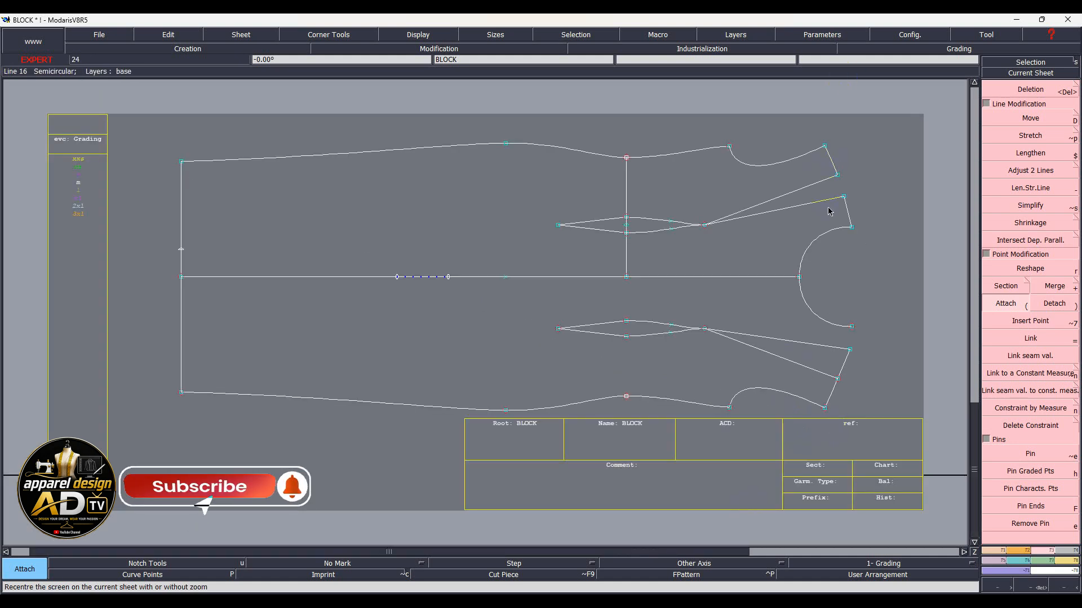
- Duplicate the original half's inner shoulder segment and its dart line, rotated 9 degrees about the waist dart's upper tip
{"action": "scroll", "coordinate": [828, 213], "scroll_direction": "up", "scroll_amount": 1}
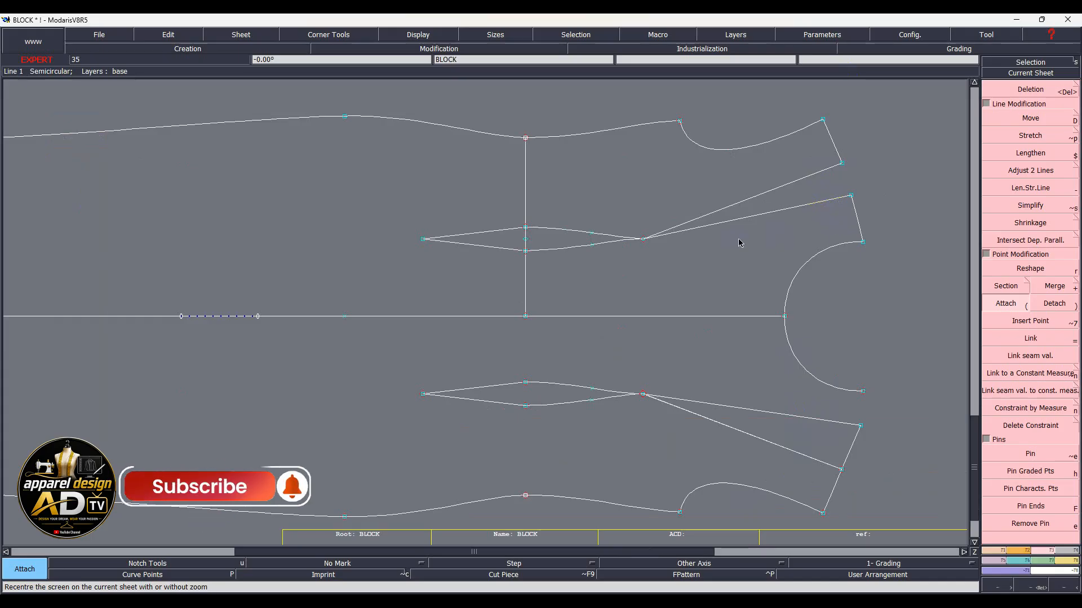
{"action": "key", "text": "d"}
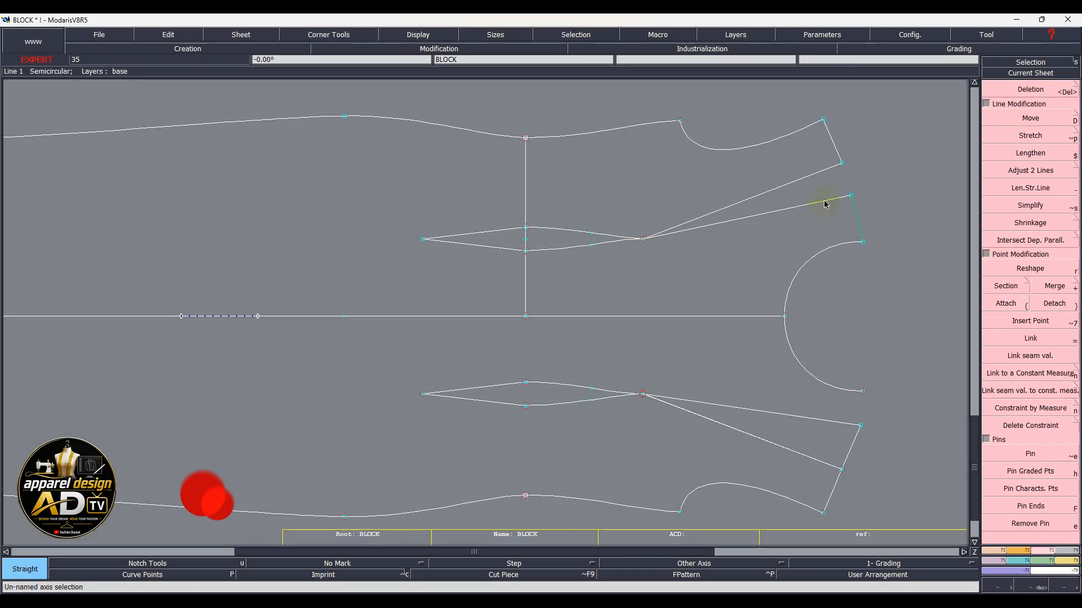
{"action": "left_click", "coordinate": [824, 201]}
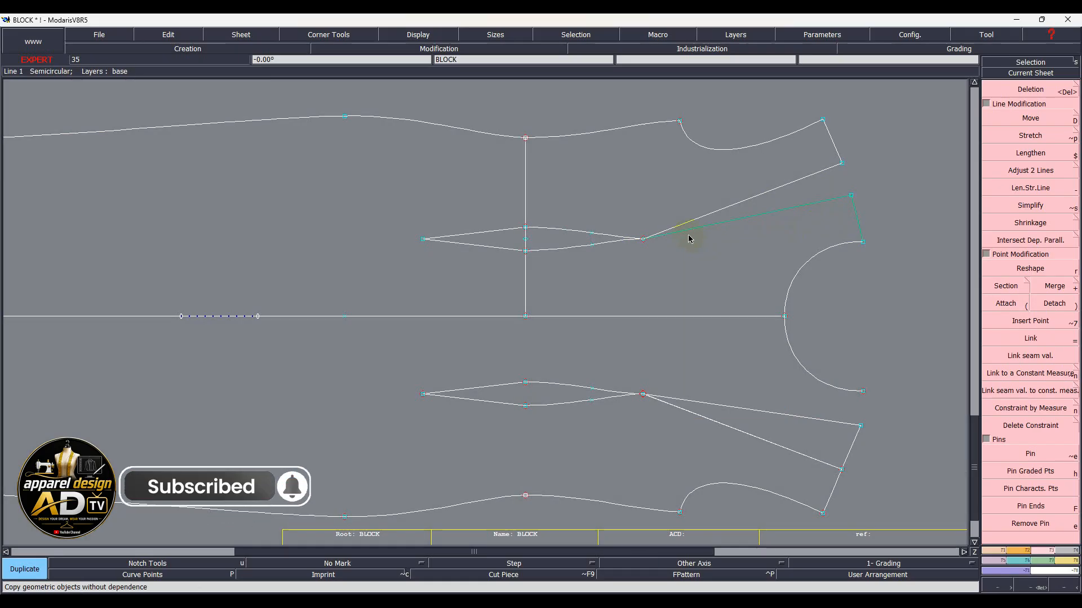
{"action": "left_click", "coordinate": [643, 242]}
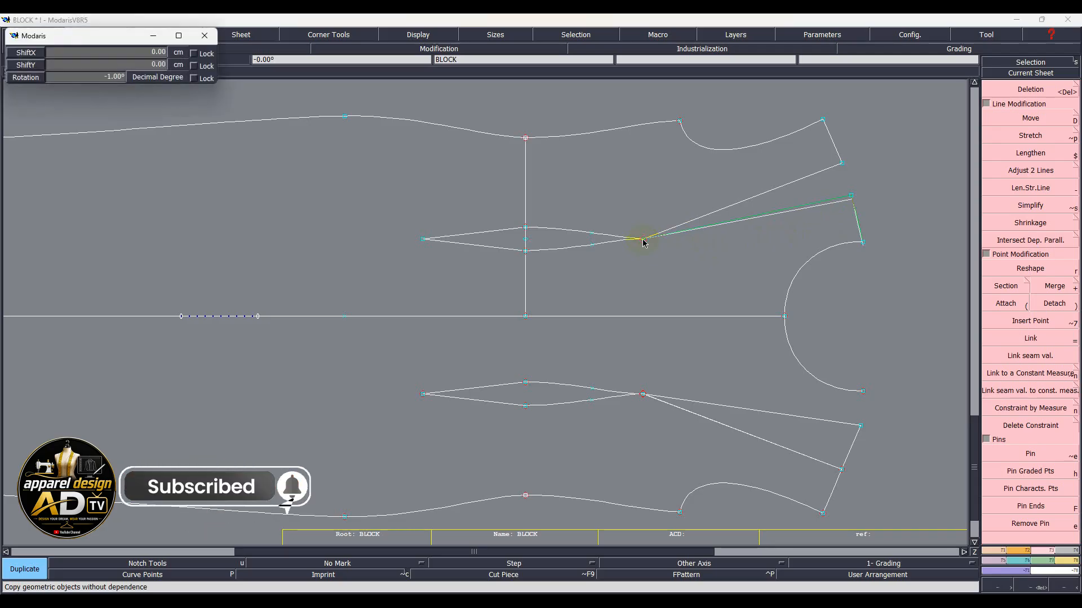
{"action": "scroll", "coordinate": [644, 242], "scroll_direction": "up", "scroll_amount": 8}
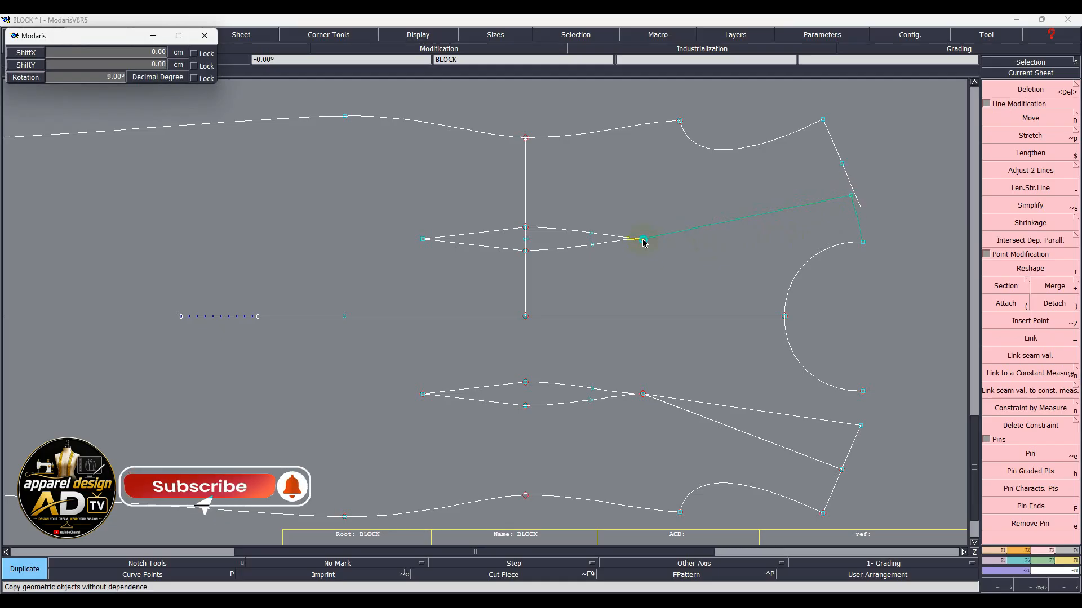
{"action": "left_click", "coordinate": [644, 243]}
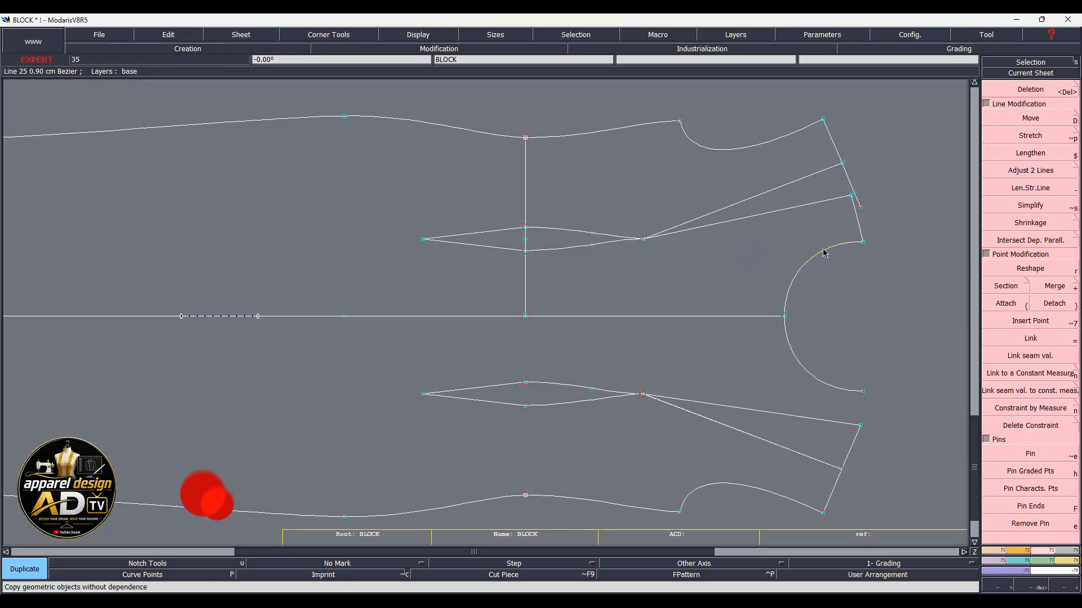
- Attach the rotated copy to the original waist dart's upper tip
{"action": "left_click", "coordinate": [1006, 304]}
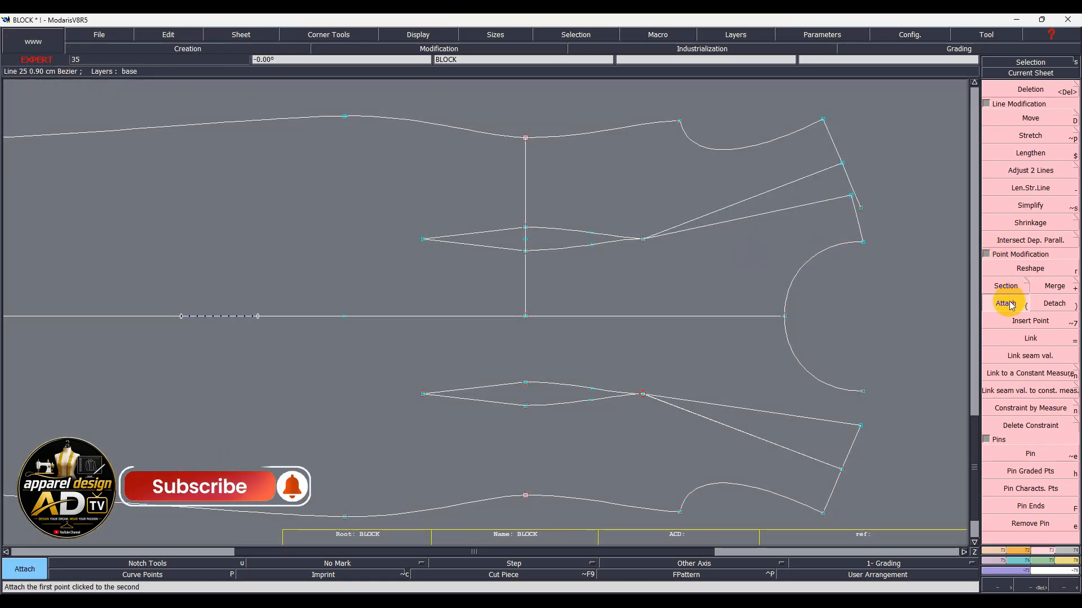
{"action": "left_click", "coordinate": [643, 240]}
{"action": "left_click", "coordinate": [643, 240]}
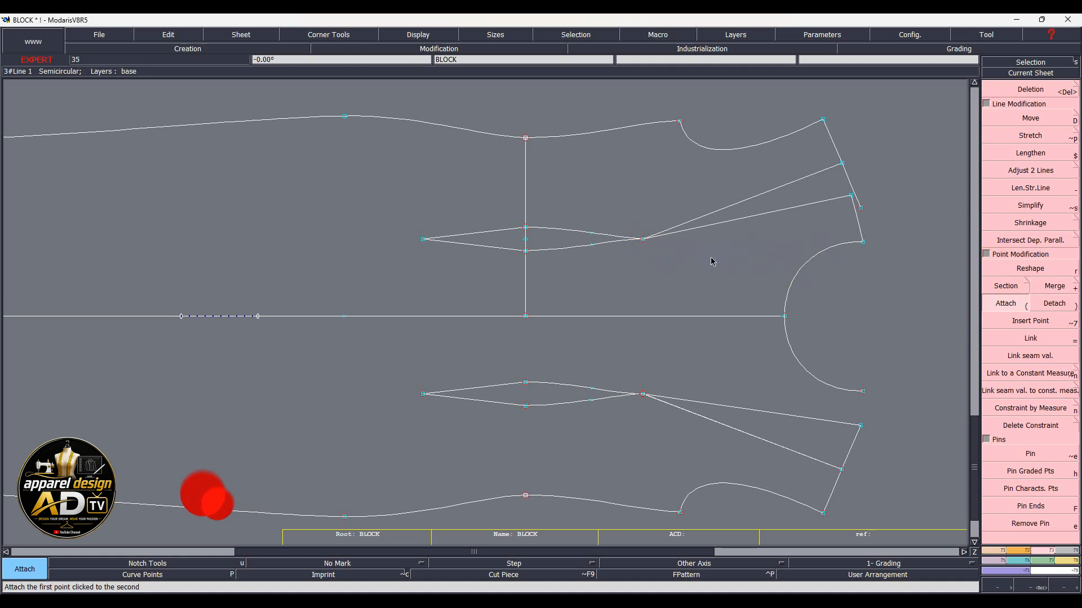
- Delete the original half's old inner shoulder segment and dart line, along with both neckline curves
{"action": "key", "text": "Delete"}
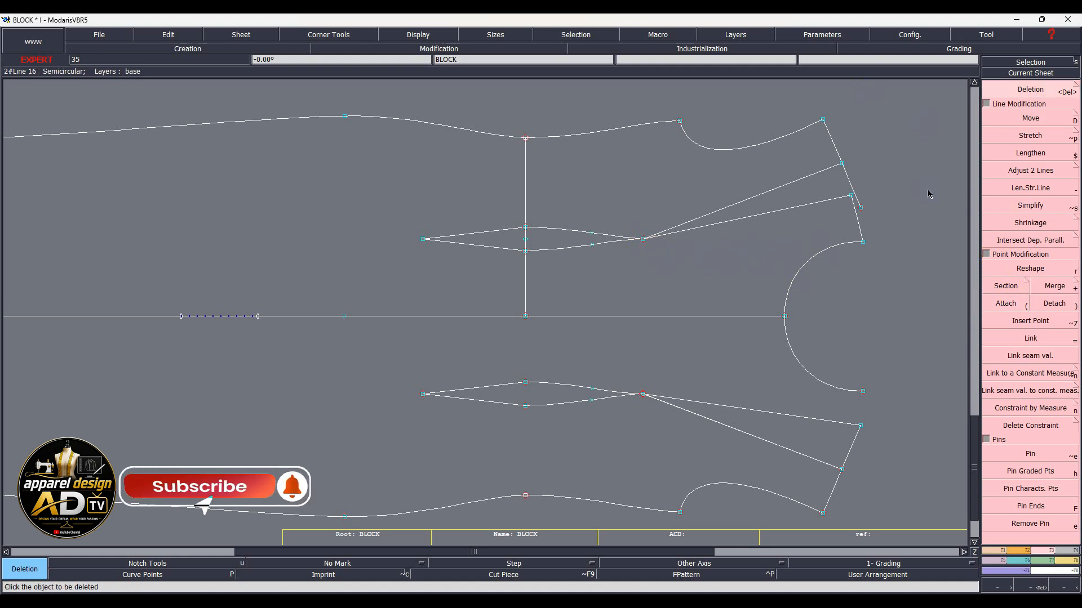
{"action": "left_click", "coordinate": [820, 203]}
{"action": "left_click", "coordinate": [848, 244]}
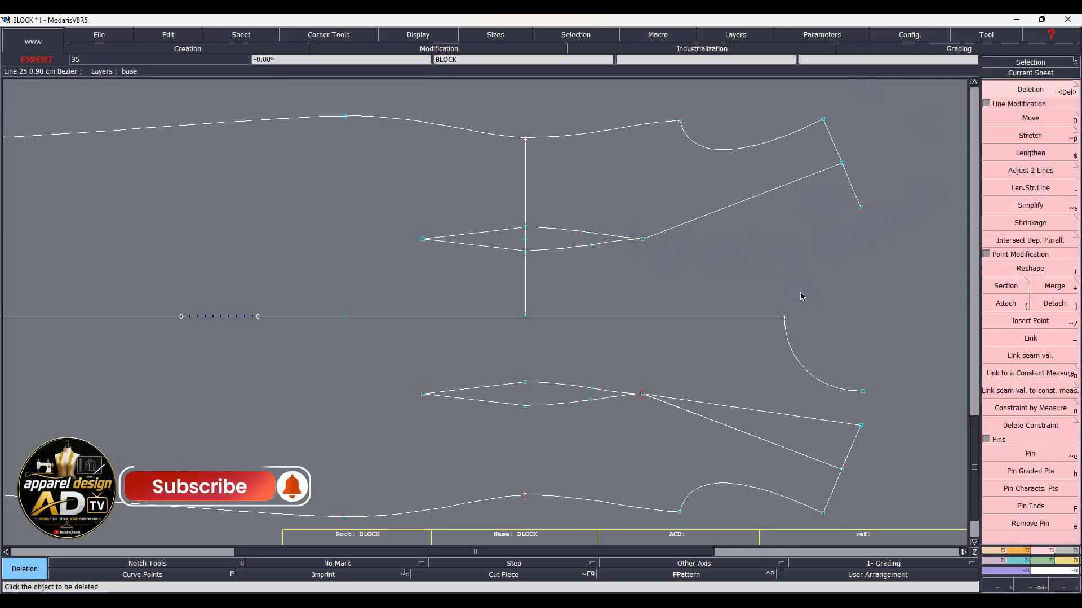
{"action": "left_click", "coordinate": [787, 342]}
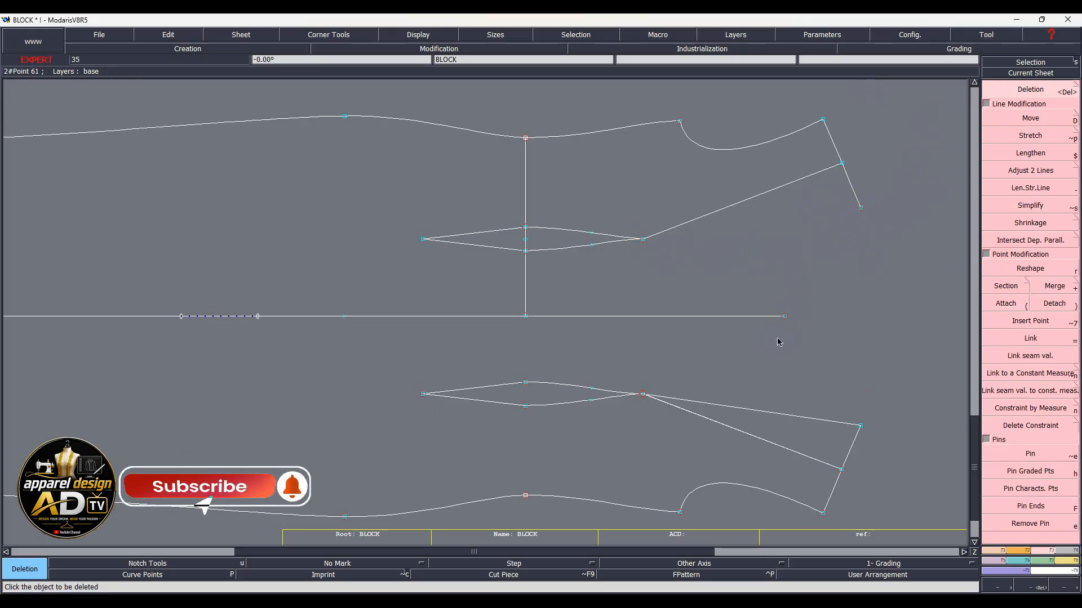
- Attach the loose waist dart and shoulder dart line ends together at the mirrored dart's upper tip
{"action": "left_click", "coordinate": [999, 303]}
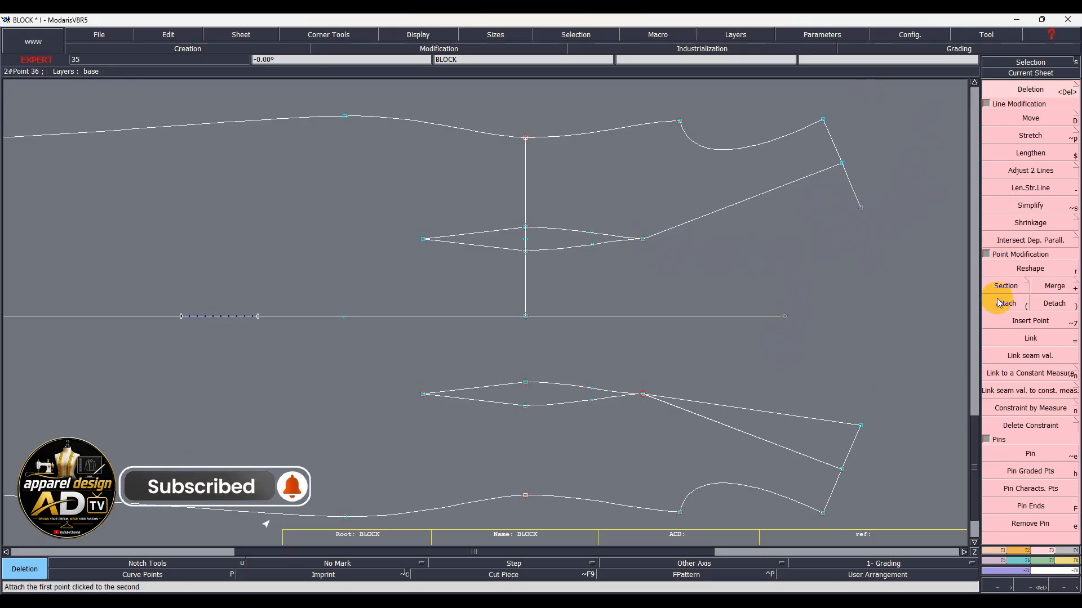
{"action": "left_click", "coordinate": [644, 395]}
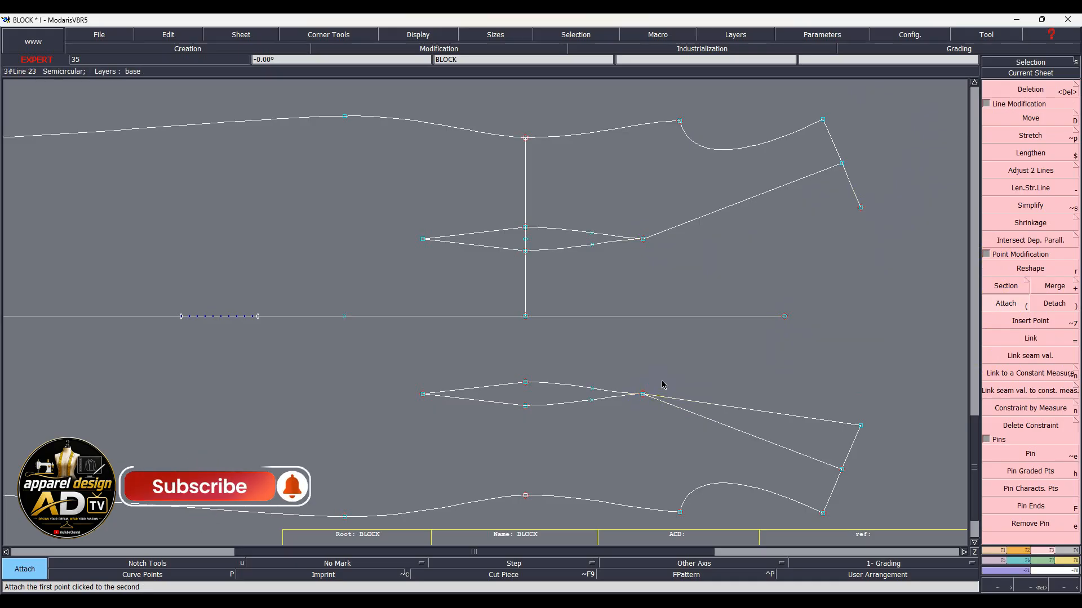
{"action": "scroll", "coordinate": [660, 389], "scroll_direction": "up", "scroll_amount": 8}
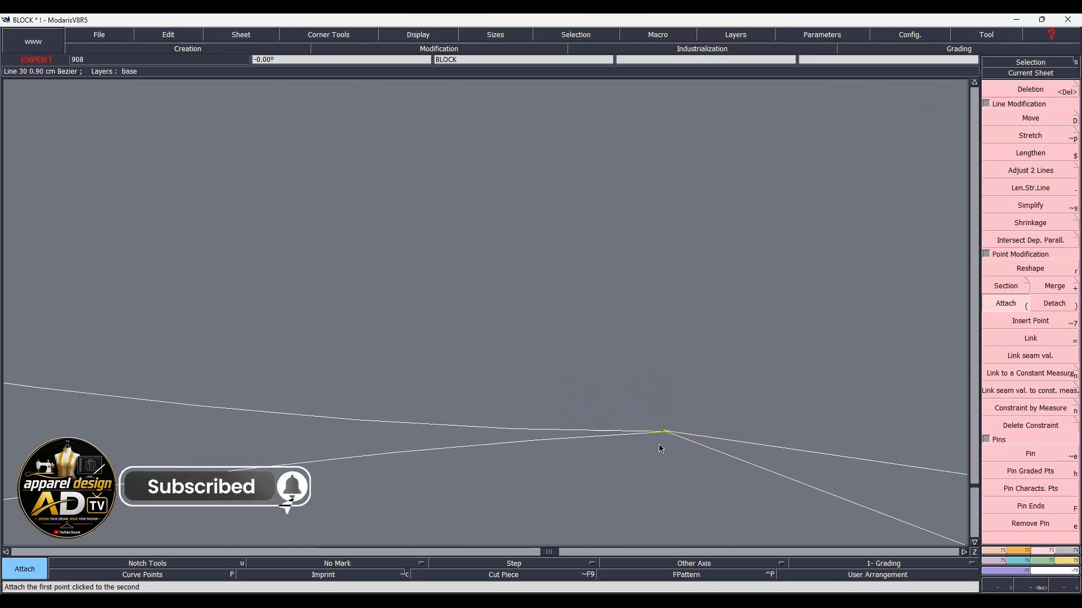
{"action": "scroll", "coordinate": [662, 445], "scroll_direction": "up", "scroll_amount": 3}
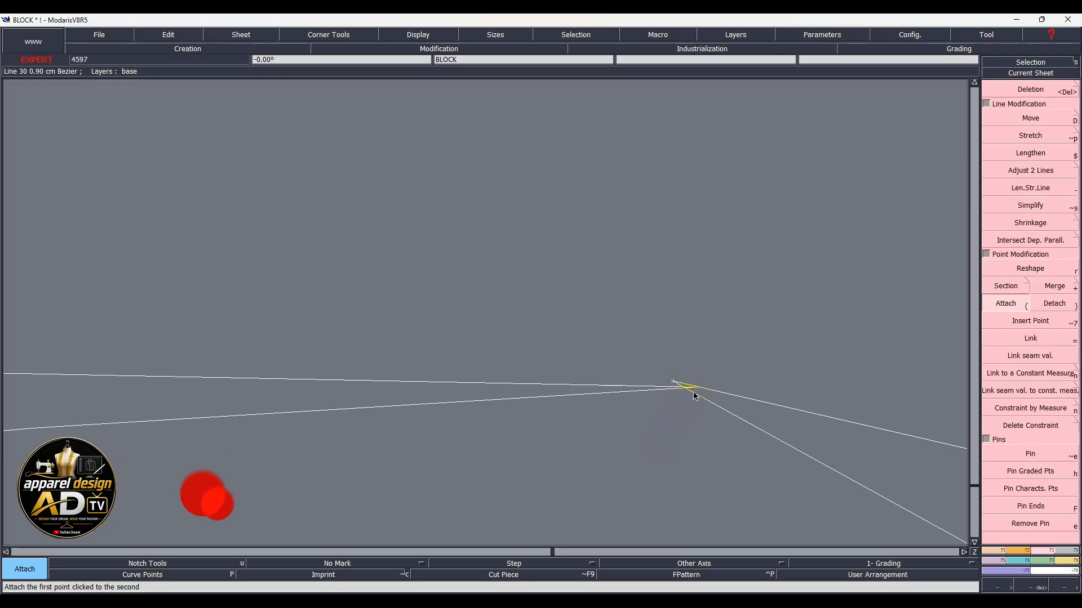
{"action": "left_click", "coordinate": [698, 391]}
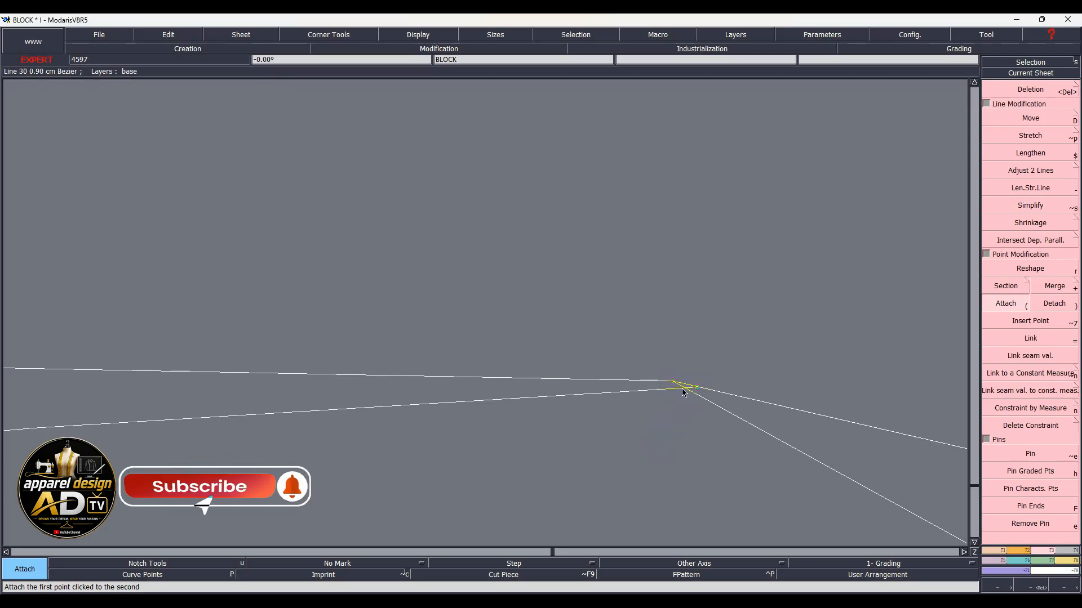
{"action": "left_click", "coordinate": [673, 382]}
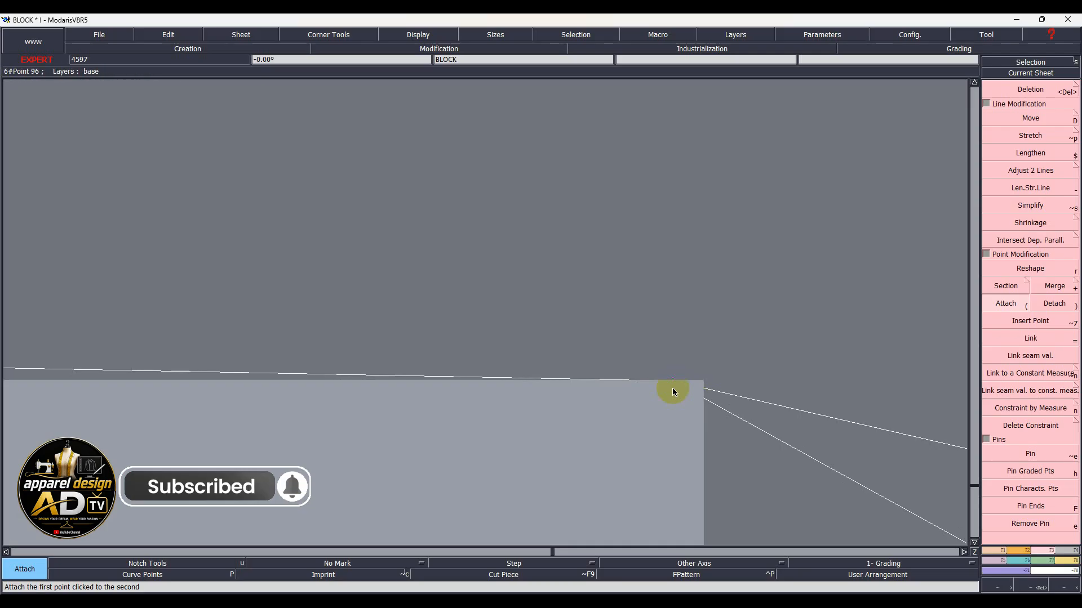
{"action": "key", "text": "Home"}
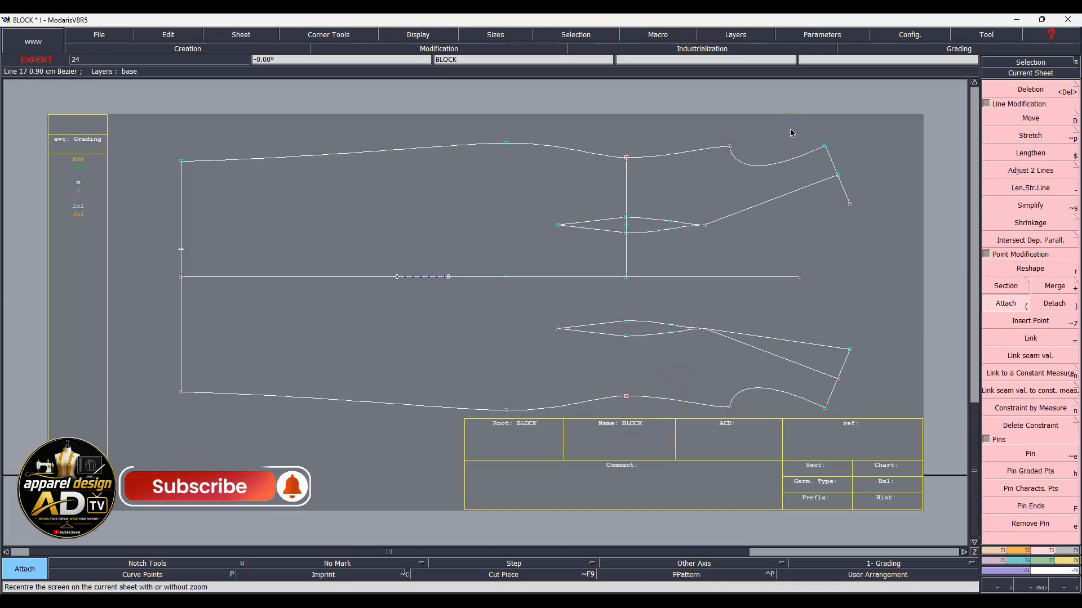
- Delete the mirrored half's line from the dart tip to the mid-shoulder point and merge its two shoulder segments
{"action": "key", "text": "2"}
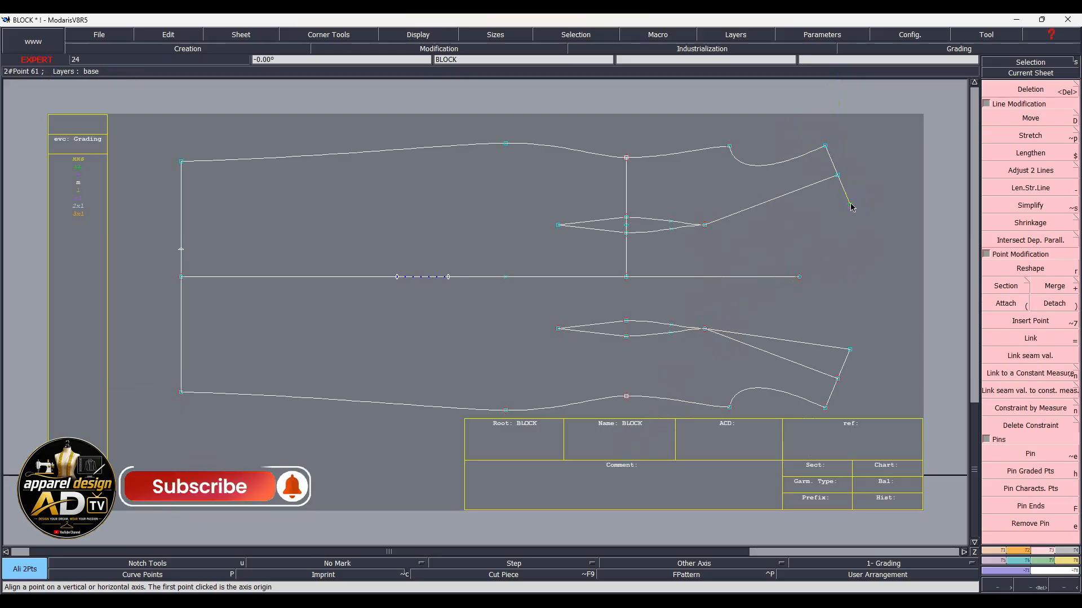
{"action": "key", "text": "Delete"}
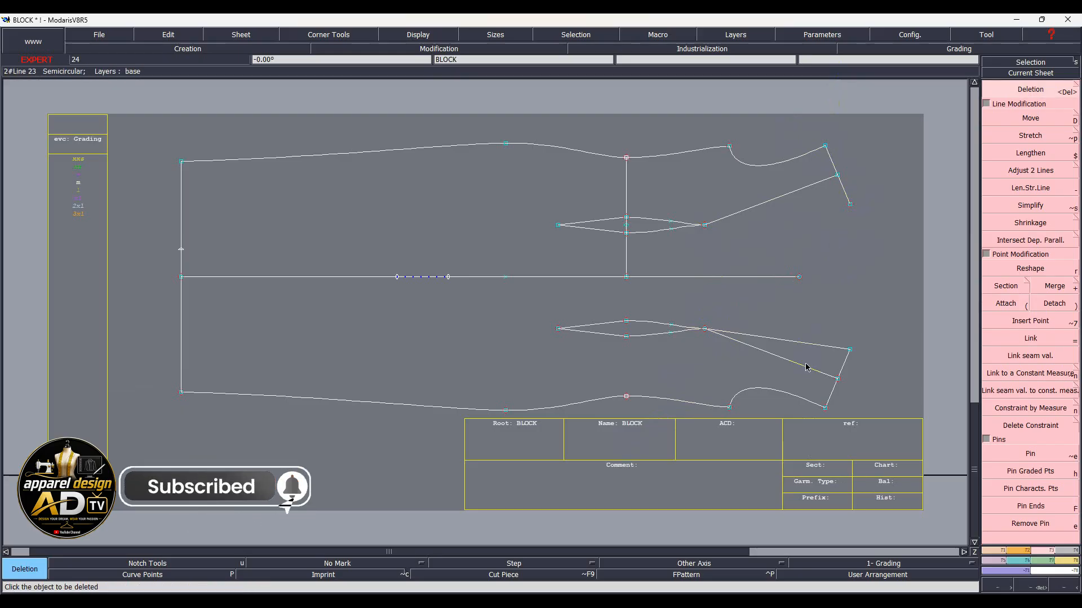
{"action": "left_click", "coordinate": [794, 363]}
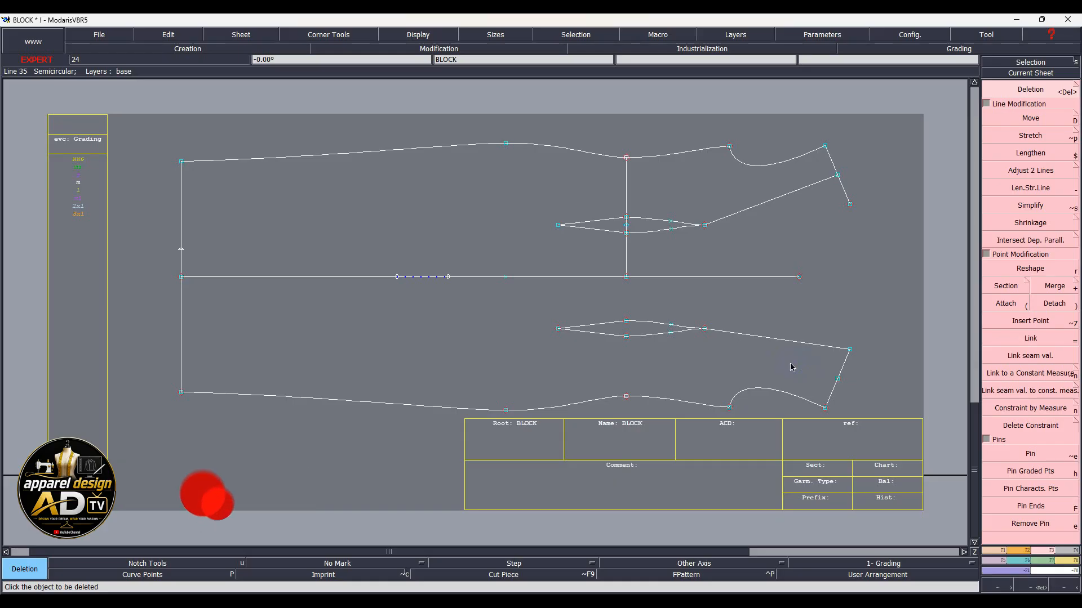
{"action": "key", "text": "plus"}
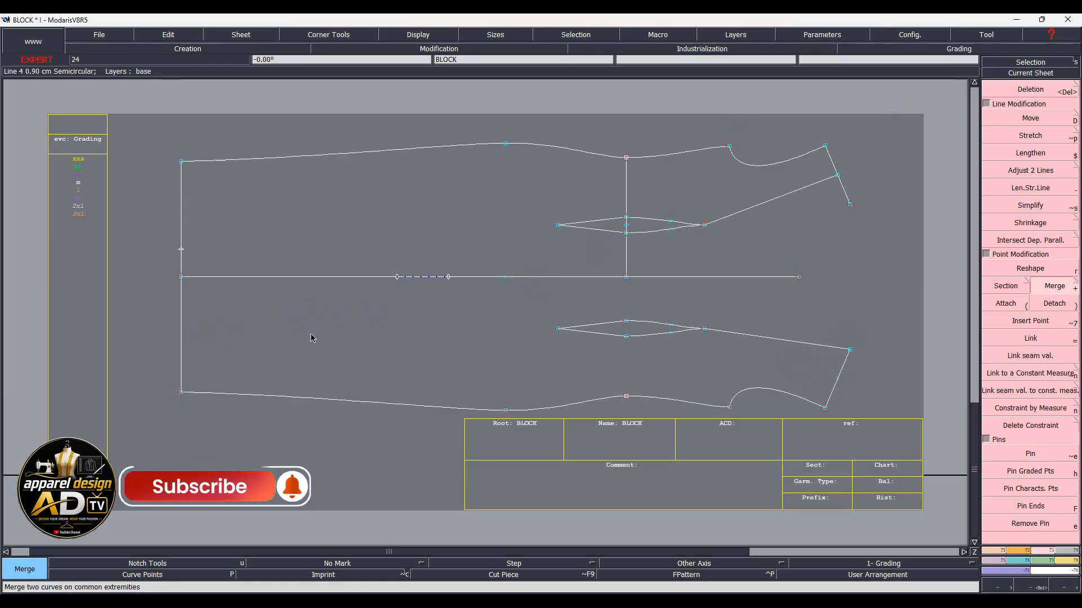
- Draw a Bezier line from the mirrored half's hem to the lower tip of its waist dart
{"action": "key", "text": "b"}
{"action": "left_click", "coordinate": [181, 351]}
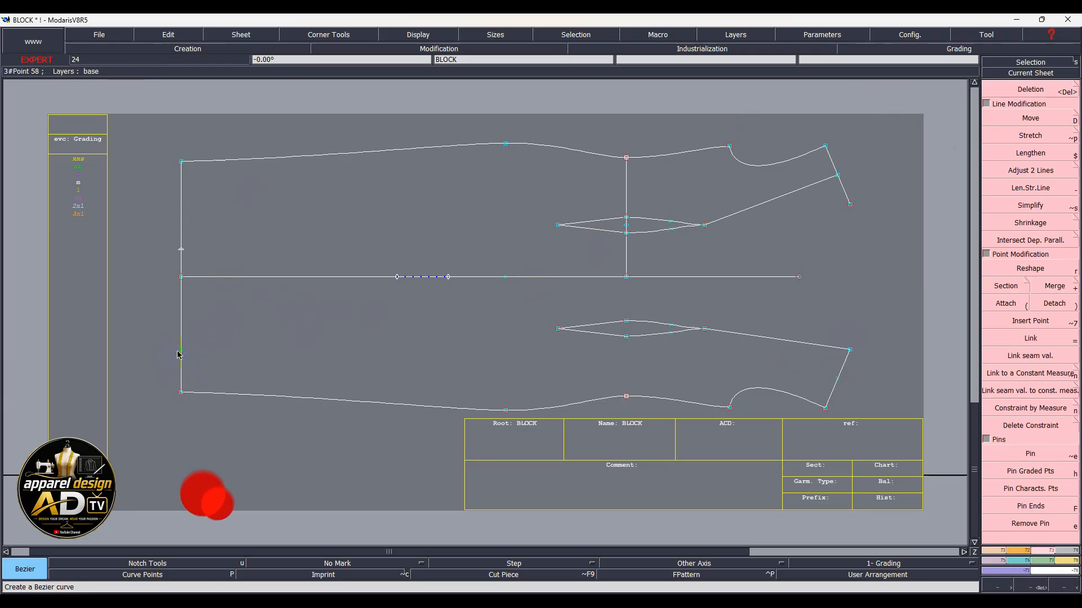
{"action": "left_click", "coordinate": [560, 333]}
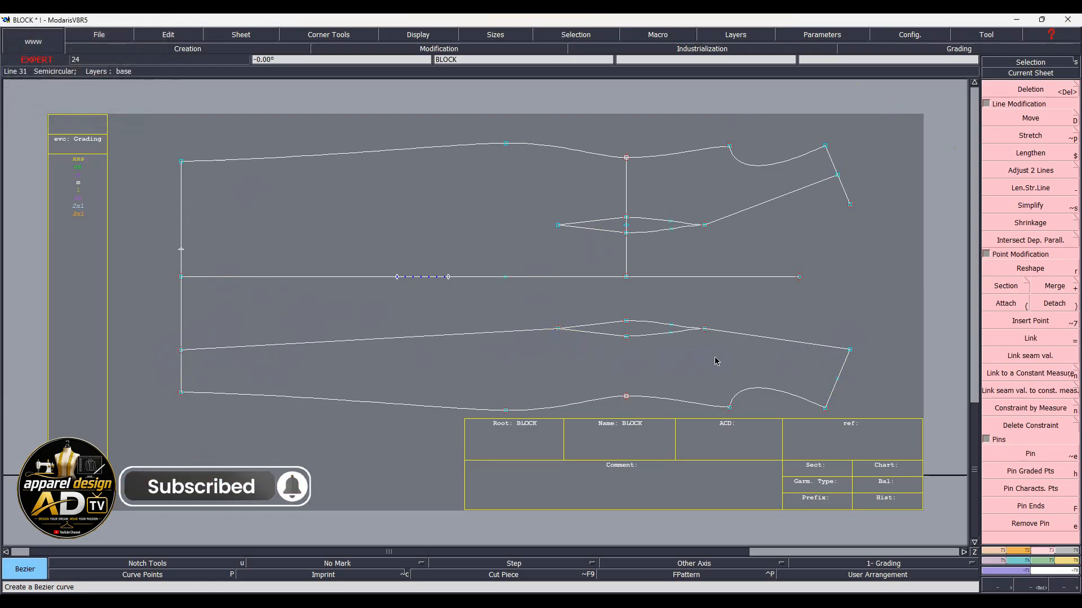
- Draw a straight line about 12.3 cm long from the original shoulder's neck end, running inward roughly parallel to the dart line
{"action": "scroll", "coordinate": [717, 361], "scroll_direction": "up", "scroll_amount": 2}
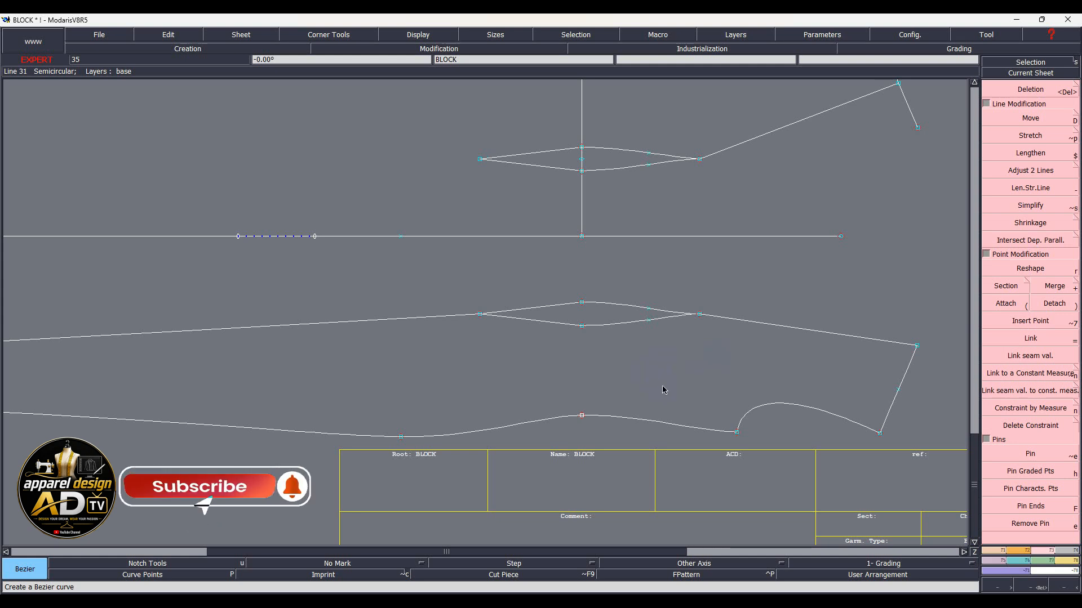
{"action": "scroll", "coordinate": [708, 402], "scroll_direction": "down", "scroll_amount": 2}
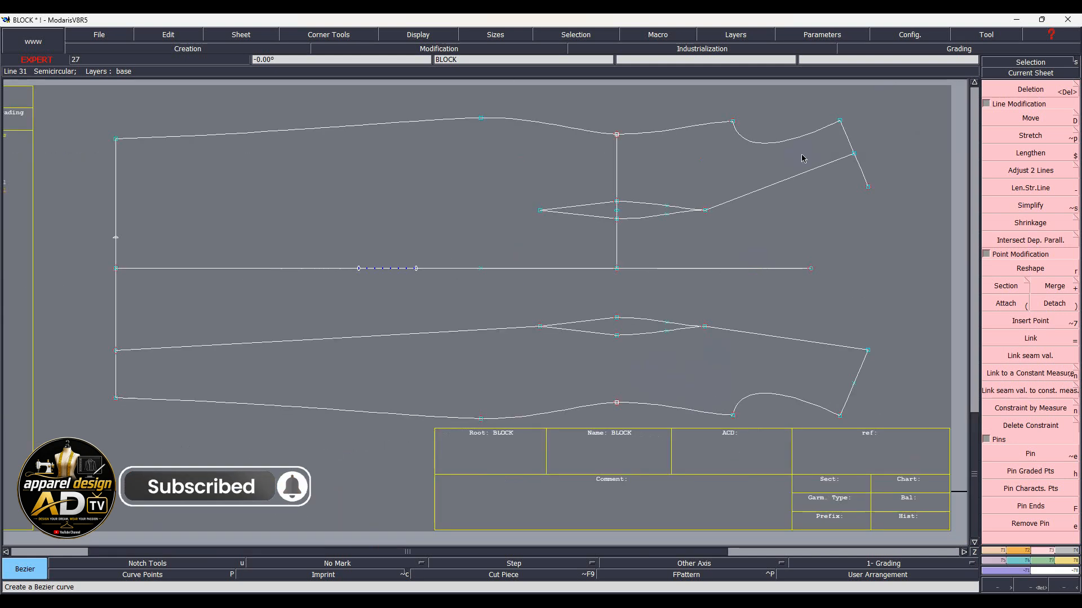
{"action": "key", "text": "b"}
{"action": "left_click", "coordinate": [867, 186]}
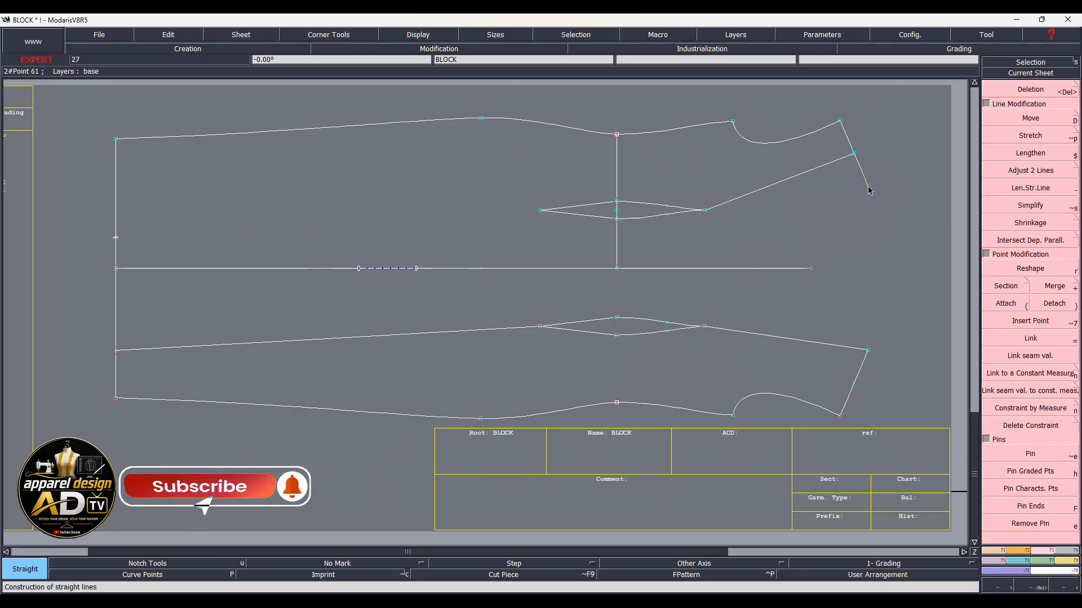
{"action": "key", "text": "Return"}
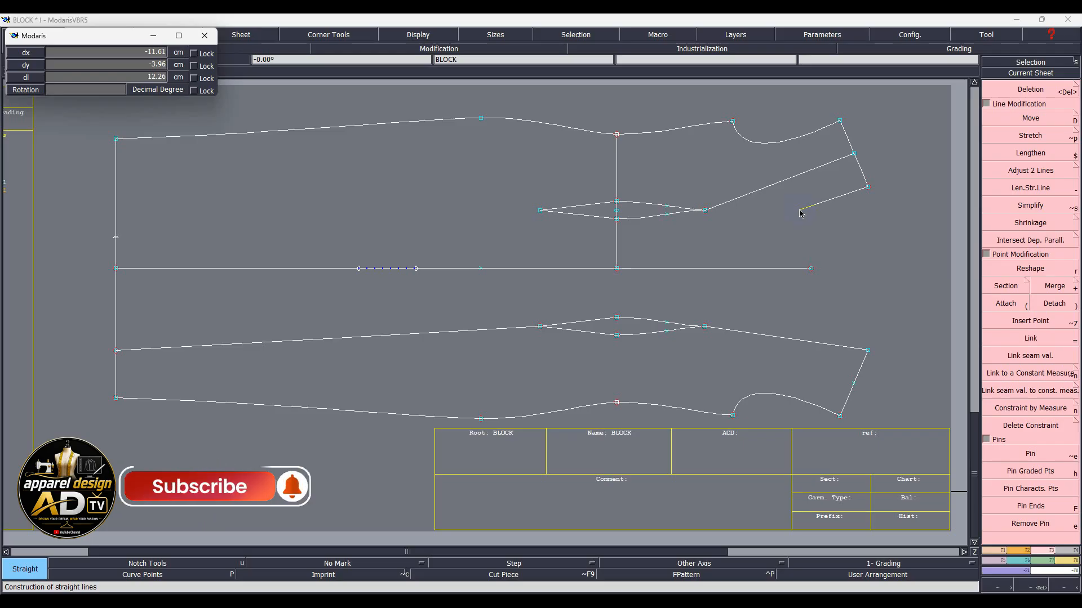
{"action": "left_click", "coordinate": [799, 210]}
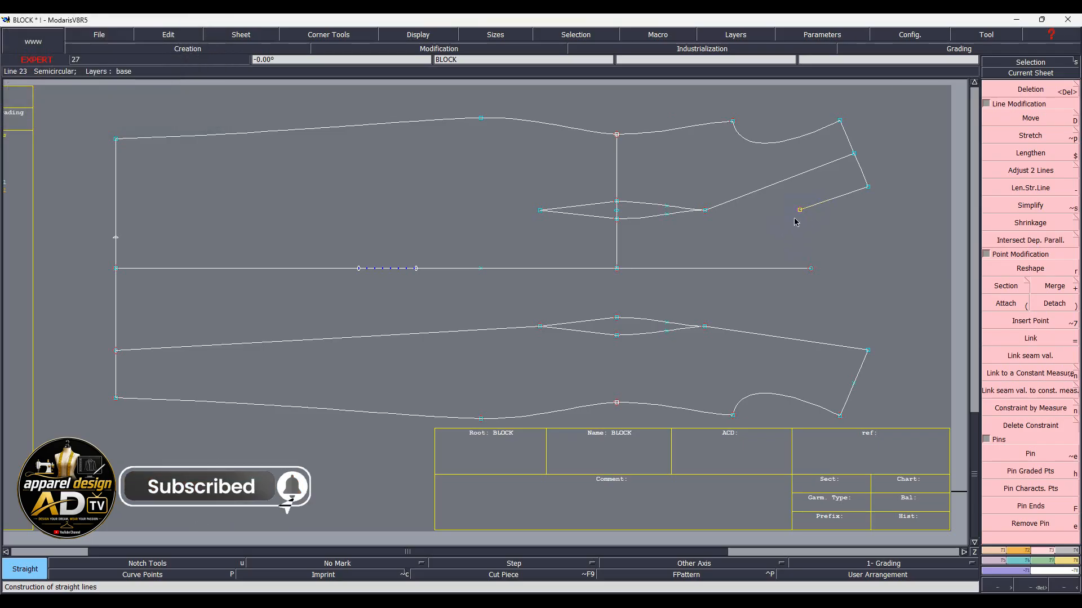
- Draw a straight line from the shoulder line's inner end to the mirrored half's dart-to-neck line and insert a point where it lands
{"action": "left_click", "coordinate": [760, 335]}
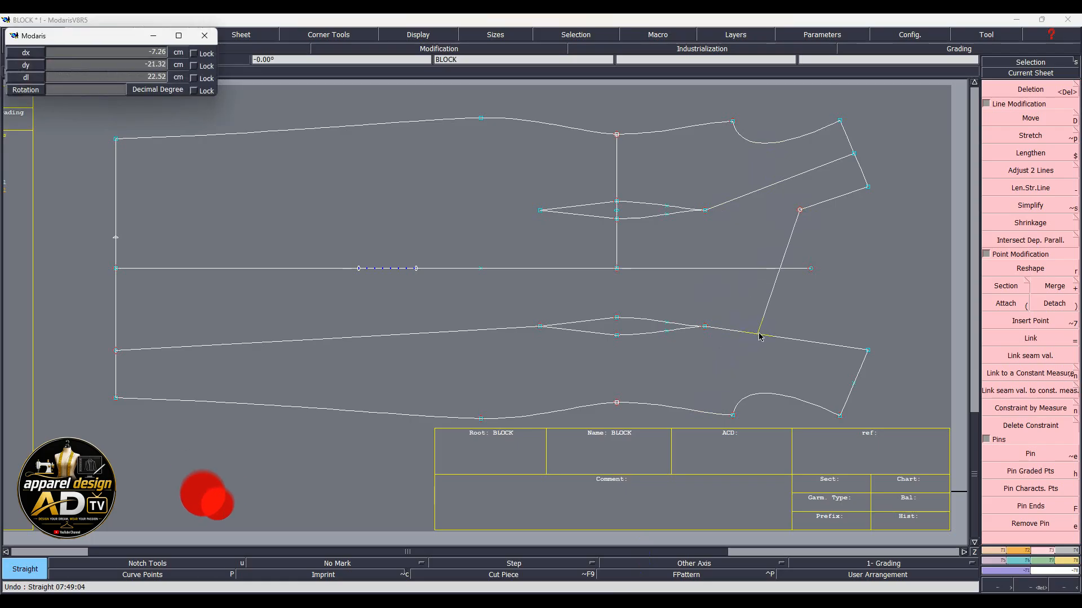
{"action": "left_click", "coordinate": [761, 334]}
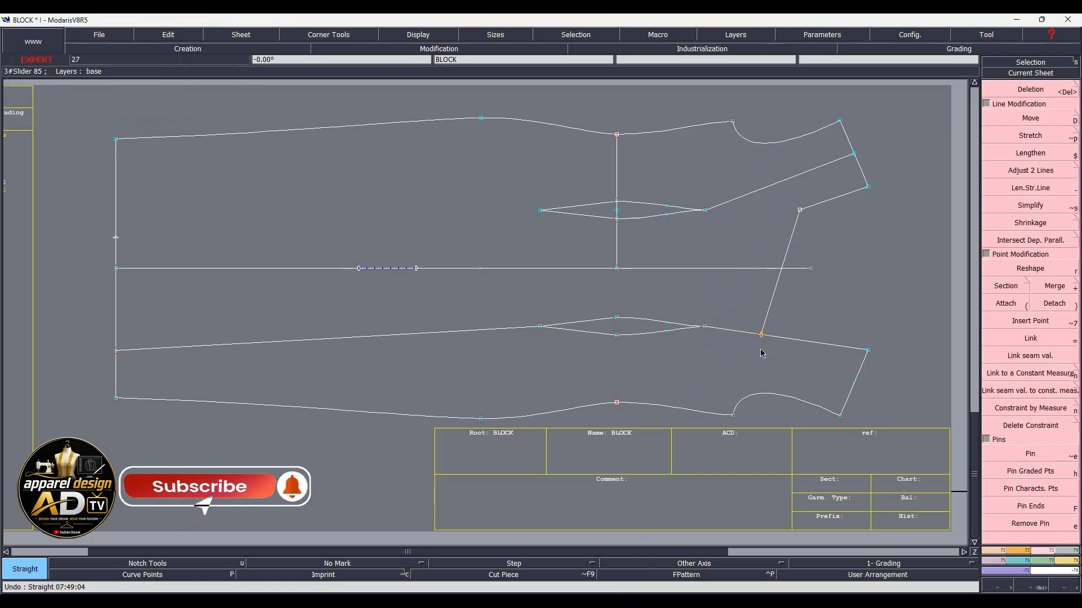
{"action": "key", "text": "shift+7"}
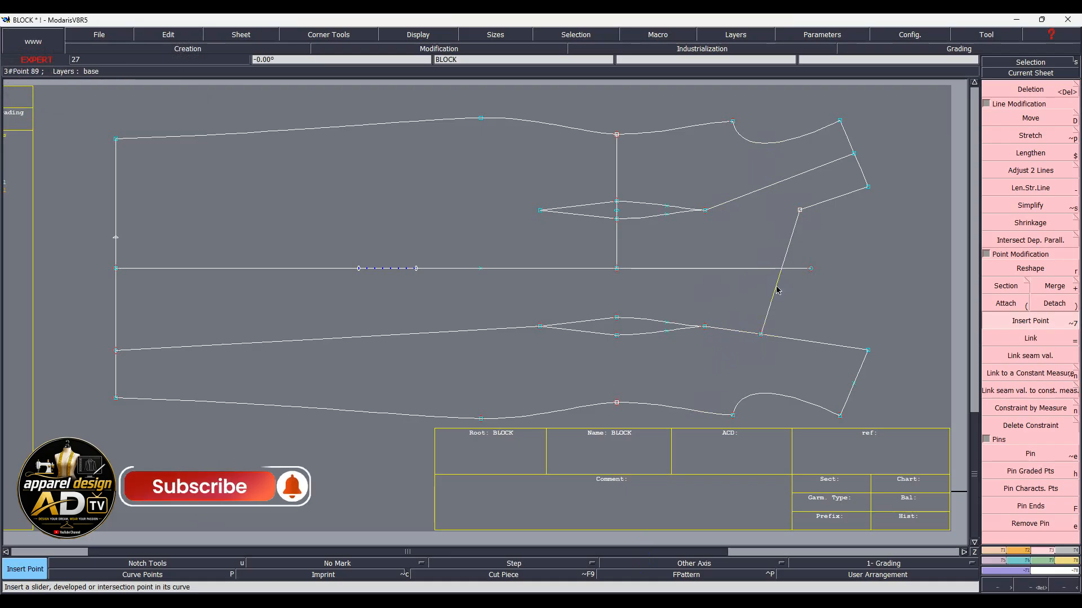
- Delete the centre front line, the waistline outside the dart and the diagonal neckline line, and section the mirrored dart-to-neck line at the inserted point
{"action": "key", "text": "Delete"}
{"action": "left_click", "coordinate": [736, 272]}
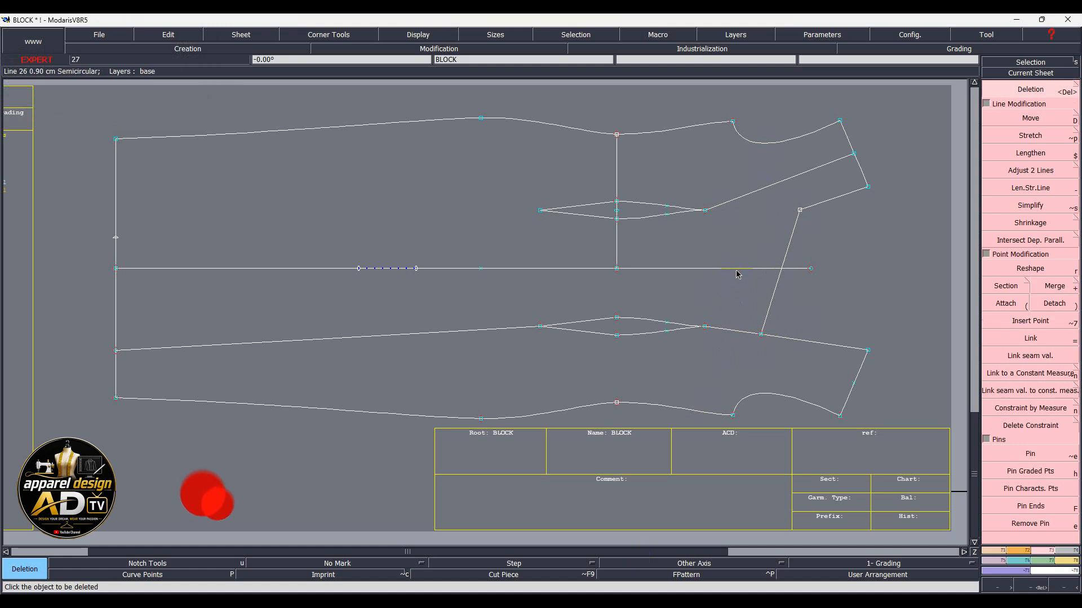
{"action": "left_click", "coordinate": [561, 268]}
{"action": "left_click", "coordinate": [623, 182]}
{"action": "left_click", "coordinate": [774, 303]}
{"action": "left_click", "coordinate": [1006, 286]}
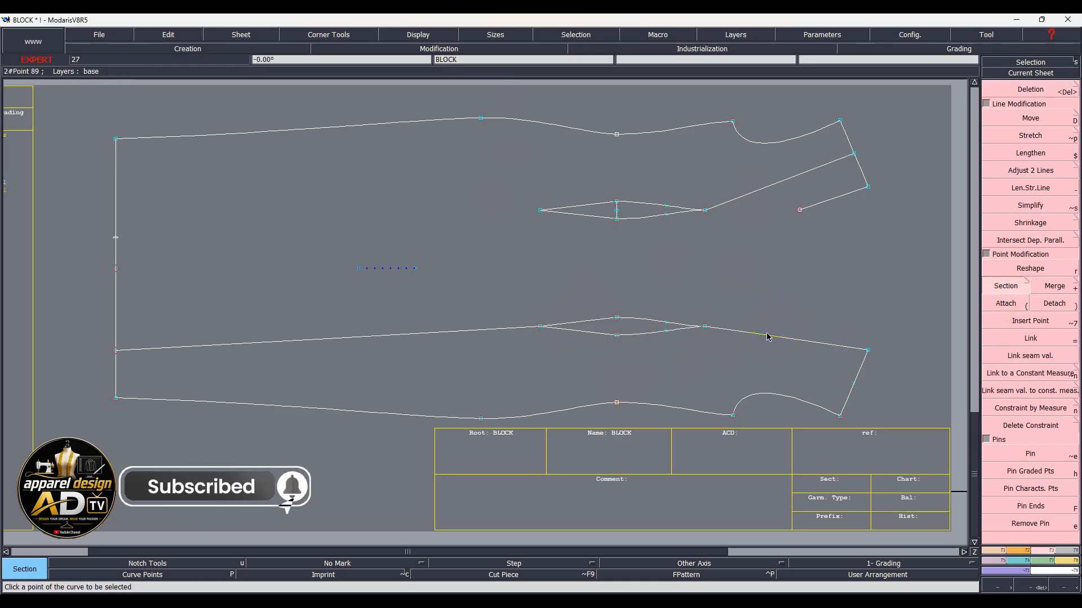
- Draw straight lines from the shoulder line's inner end to the section point and from the original side seam's hip point to the mirrored dart's lower tip
{"action": "key", "text": "s"}
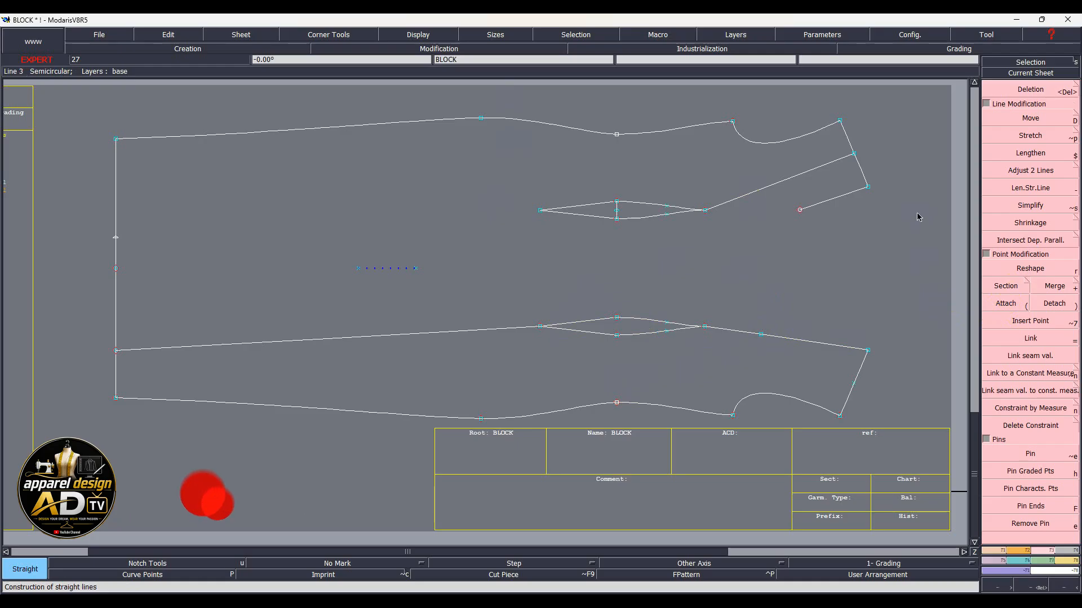
{"action": "left_click", "coordinate": [800, 210]}
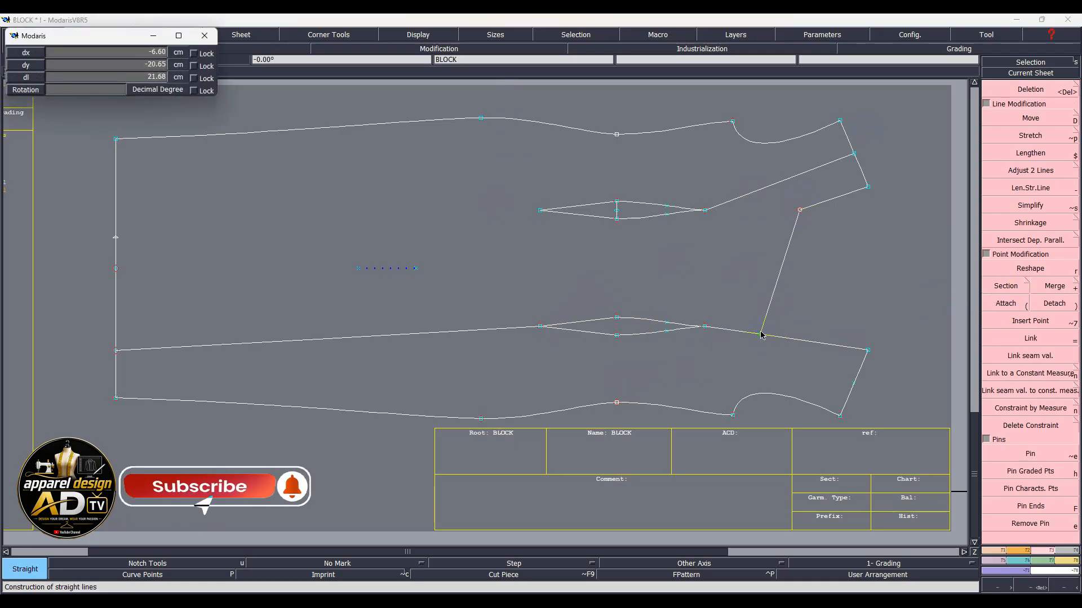
{"action": "left_click", "coordinate": [761, 334]}
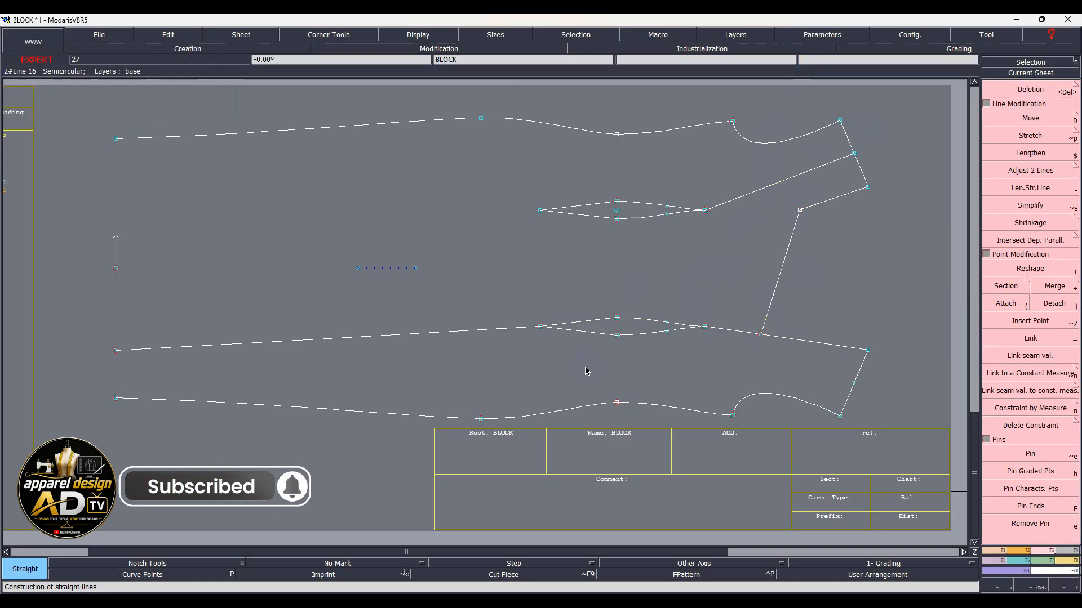
{"action": "left_click", "coordinate": [480, 118]}
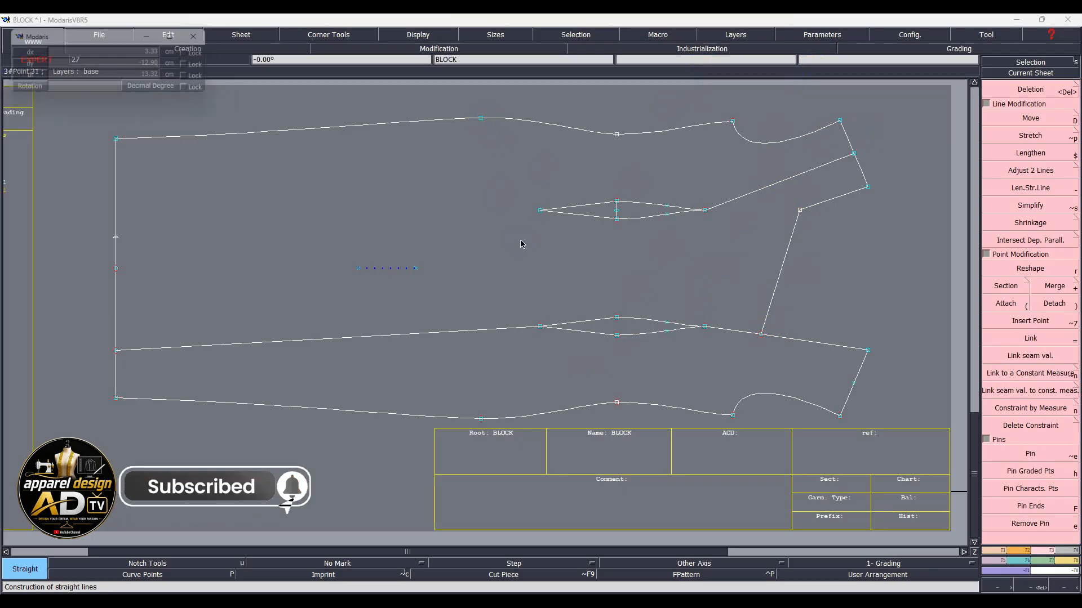
{"action": "left_click", "coordinate": [540, 326]}
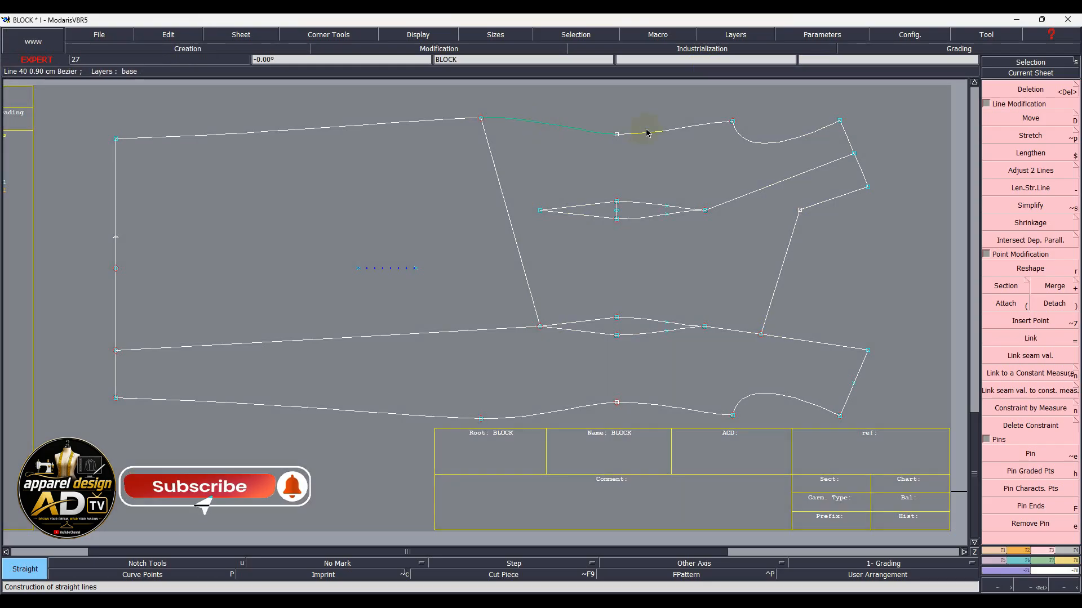
- Duplicate the original half's bodice outline, waist dart and mirrored dart's inner edge, rotated outward about 12° around the side seam's hip point
{"action": "left_click", "coordinate": [657, 135]}
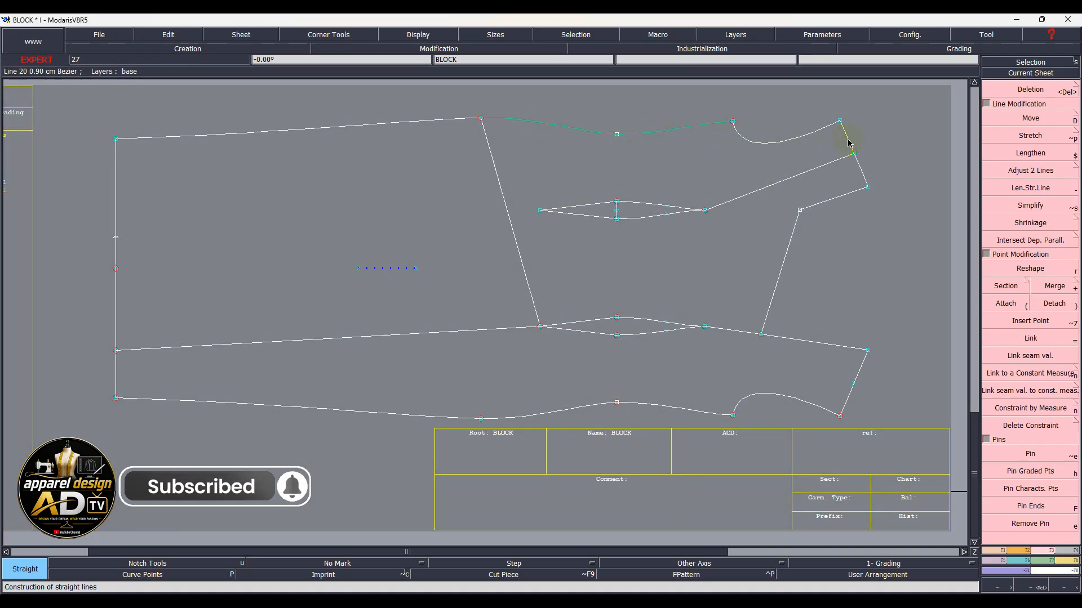
{"action": "left_click", "coordinate": [796, 135]}
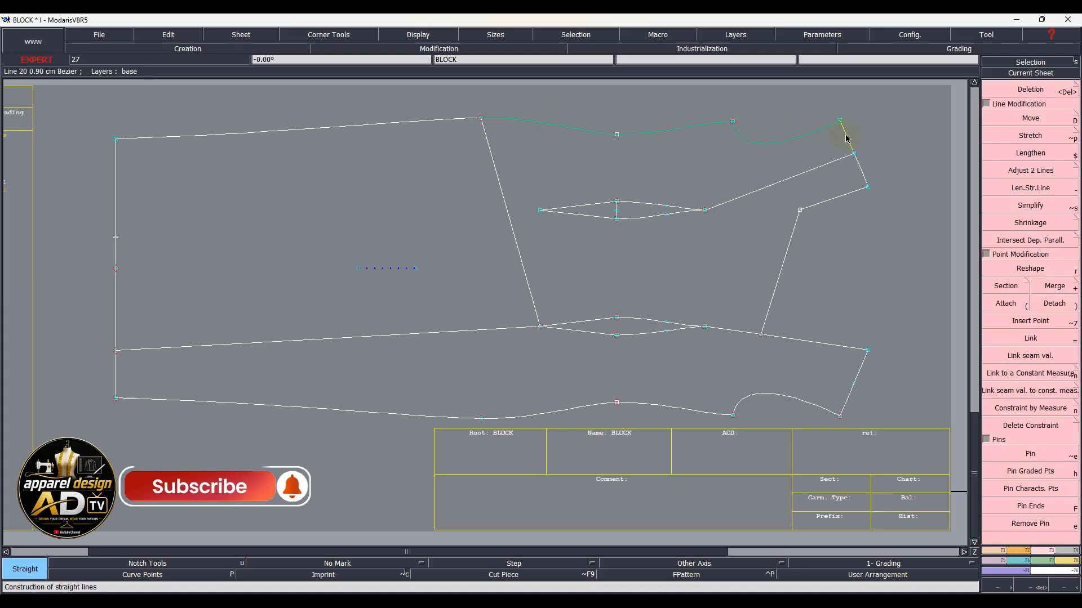
{"action": "left_click", "coordinate": [856, 162]}
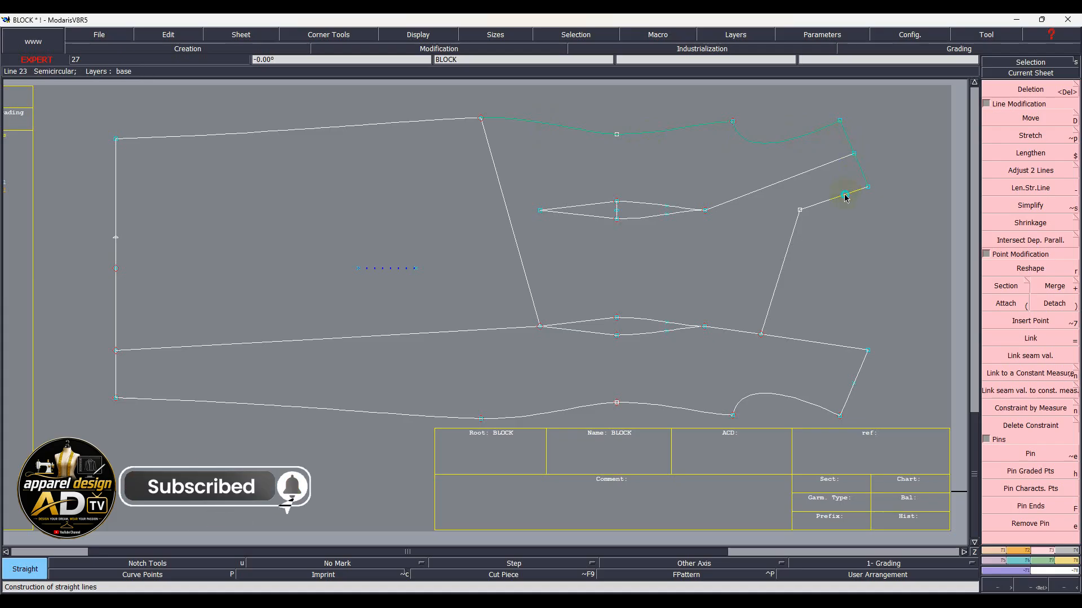
{"action": "left_click", "coordinate": [736, 336]}
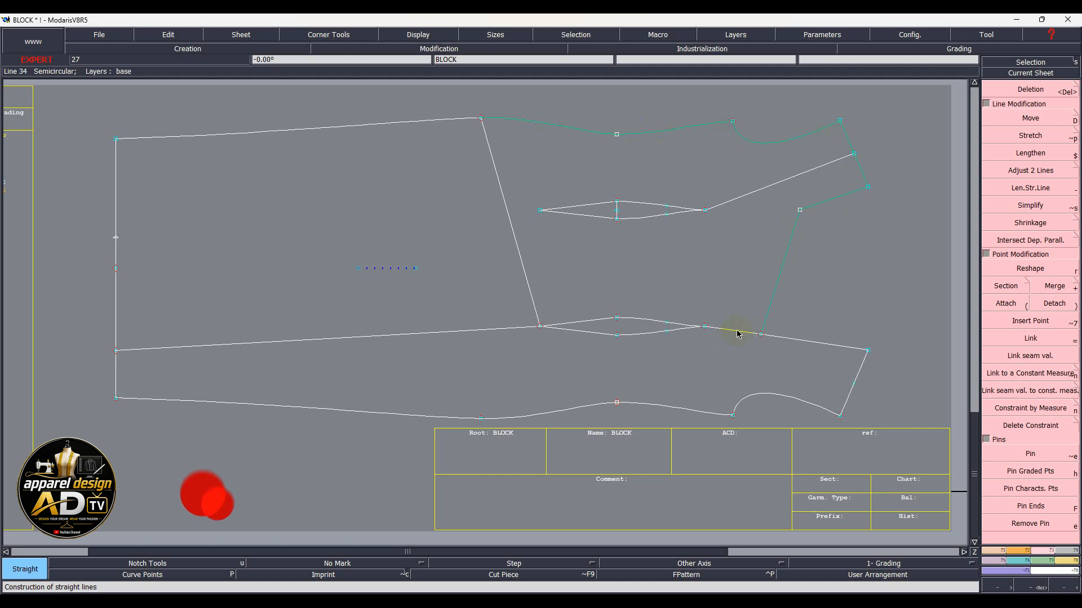
{"action": "left_click", "coordinate": [645, 323]}
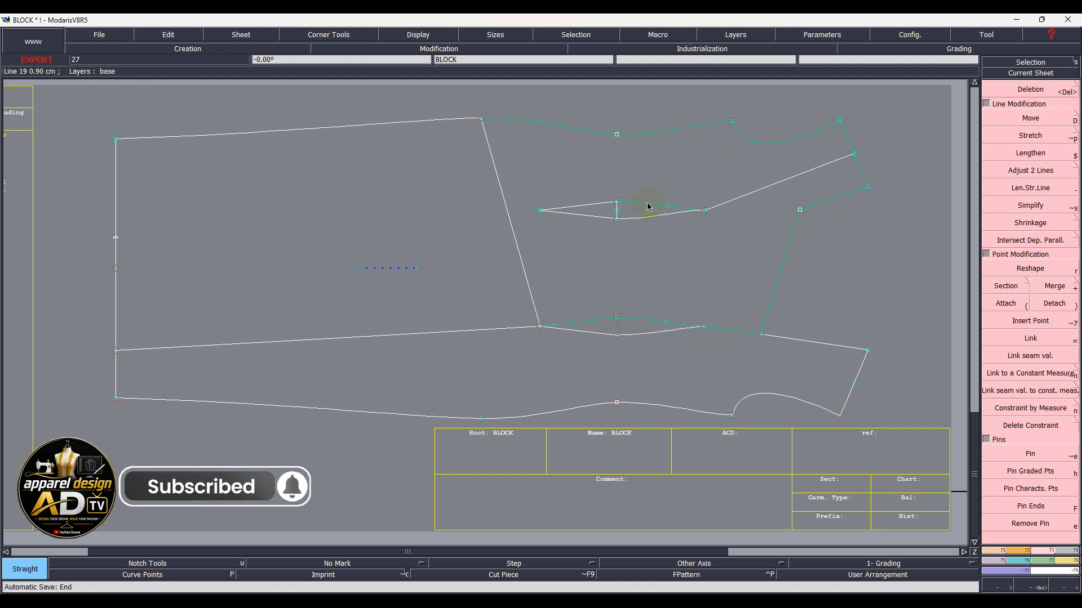
{"action": "left_click", "coordinate": [646, 221]}
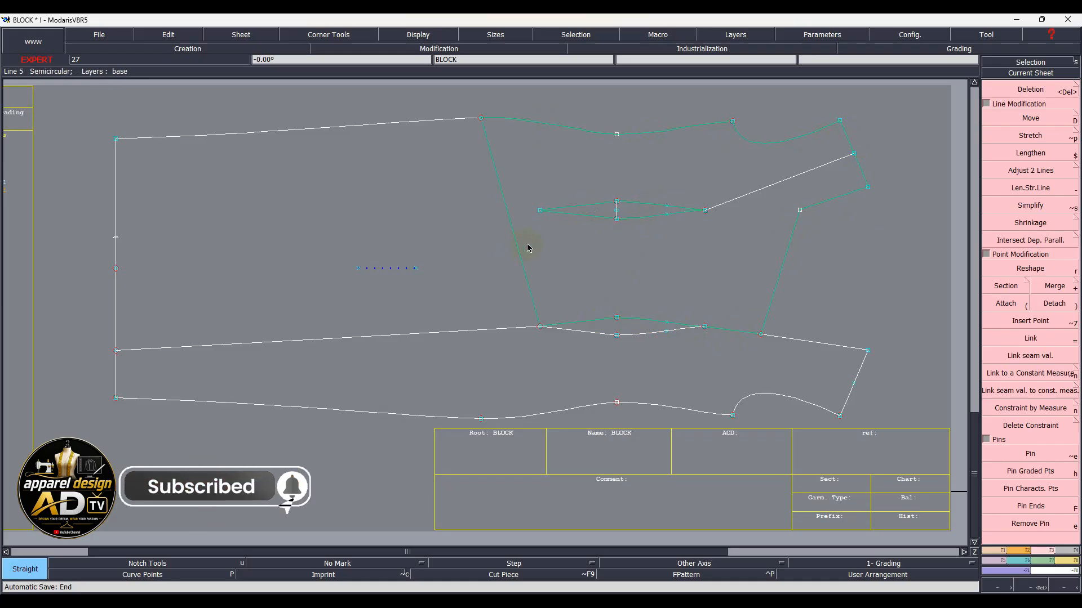
{"action": "key", "text": "d"}
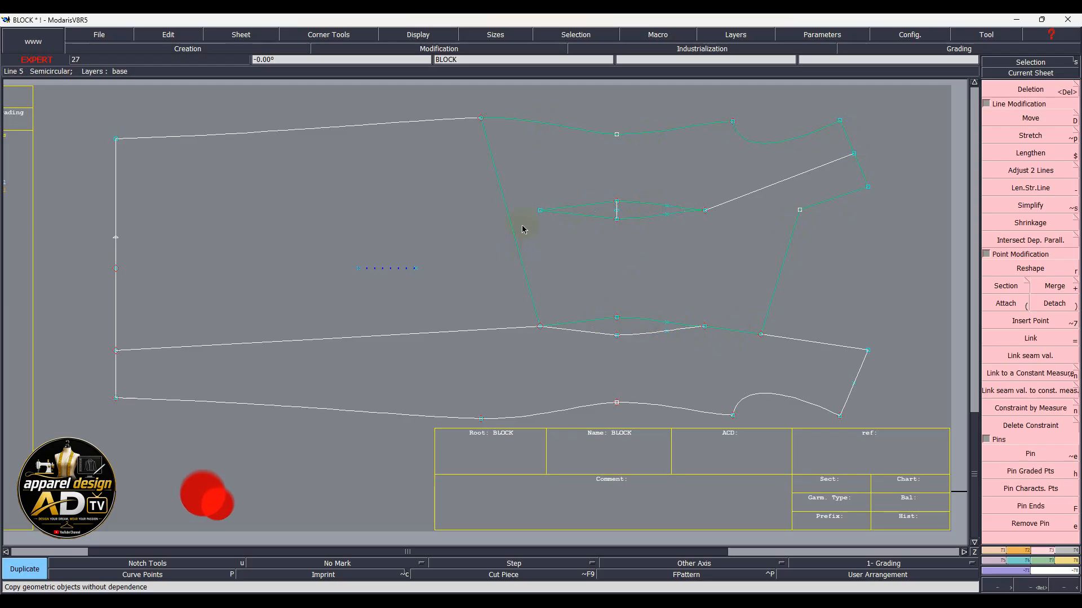
{"action": "left_click", "coordinate": [482, 122]}
{"action": "scroll", "coordinate": [481, 122], "scroll_direction": "up", "scroll_amount": 8}
{"action": "scroll", "coordinate": [482, 122], "scroll_direction": "up", "scroll_amount": 1}
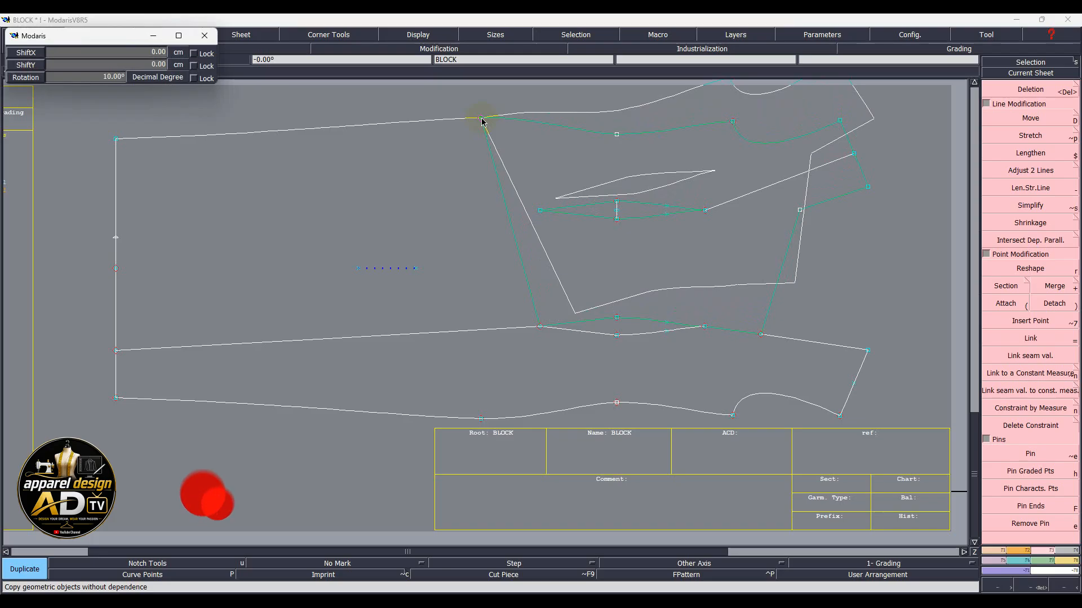
{"action": "scroll", "coordinate": [482, 121], "scroll_direction": "up", "scroll_amount": 1}
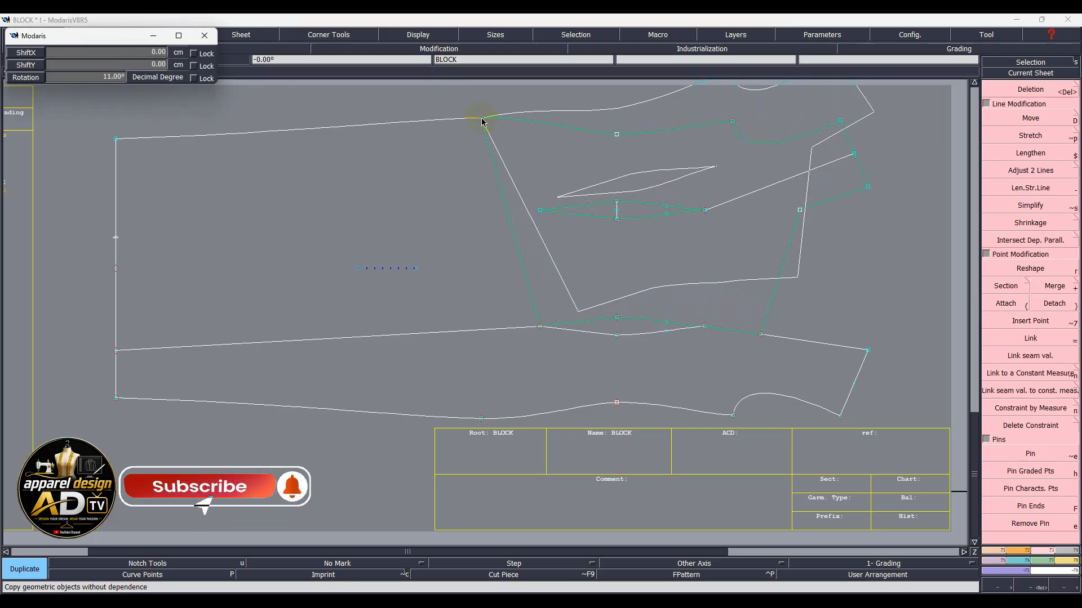
{"action": "scroll", "coordinate": [482, 122], "scroll_direction": "up", "scroll_amount": 1}
{"action": "left_click", "coordinate": [482, 122]}
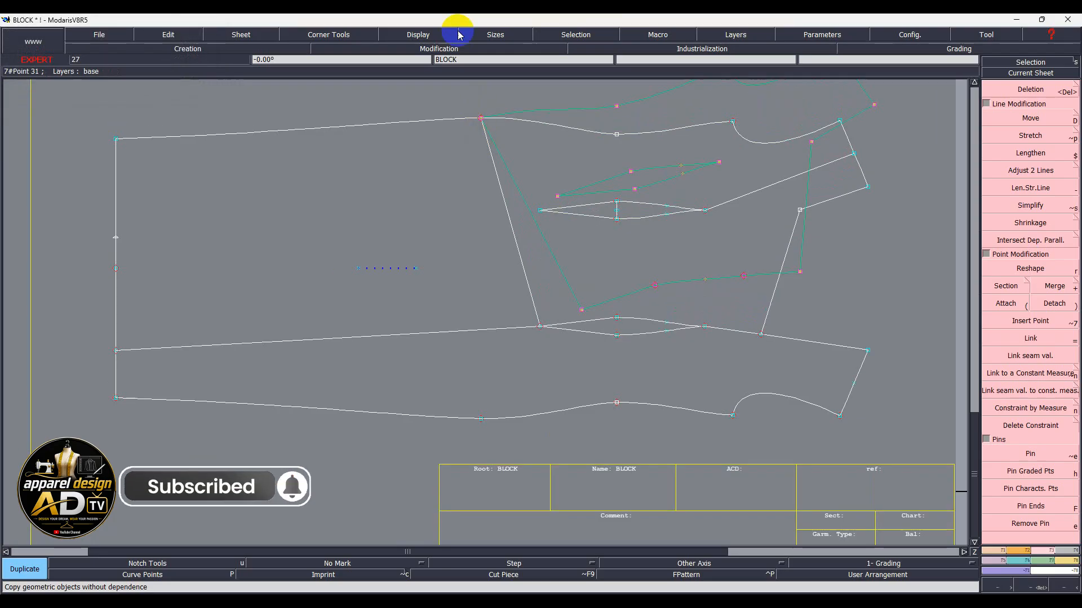
- Move the rotated copy so that its pivot corner lies exactly on the side seam's hip point
{"action": "scroll", "coordinate": [445, 97], "scroll_direction": "up", "scroll_amount": 8}
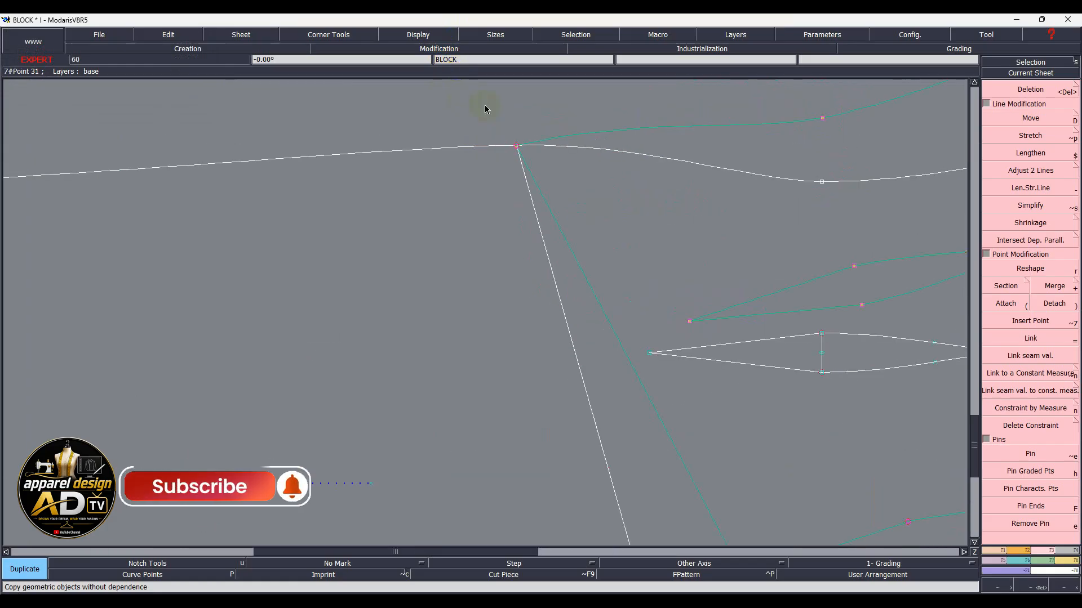
{"action": "scroll", "coordinate": [549, 164], "scroll_direction": "up", "scroll_amount": 5}
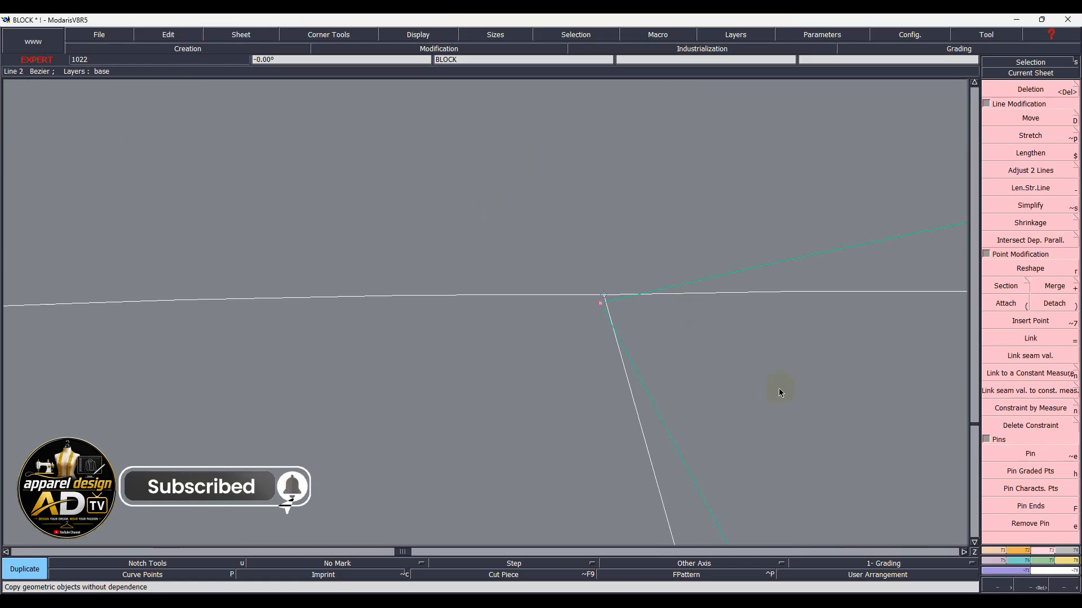
{"action": "key", "text": "d"}
{"action": "left_click", "coordinate": [601, 304]}
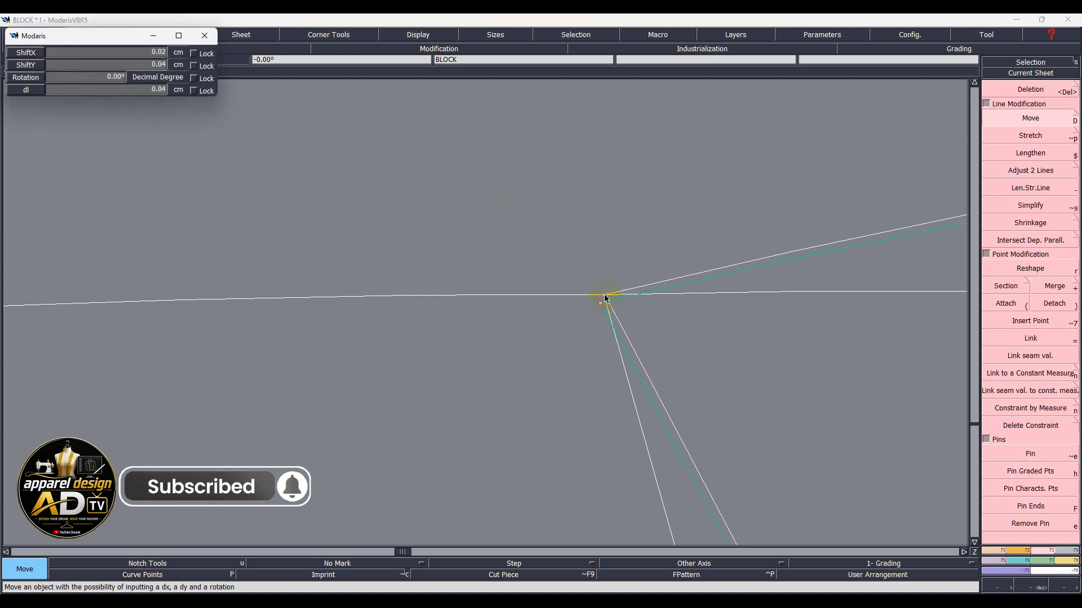
{"action": "left_click", "coordinate": [606, 297]}
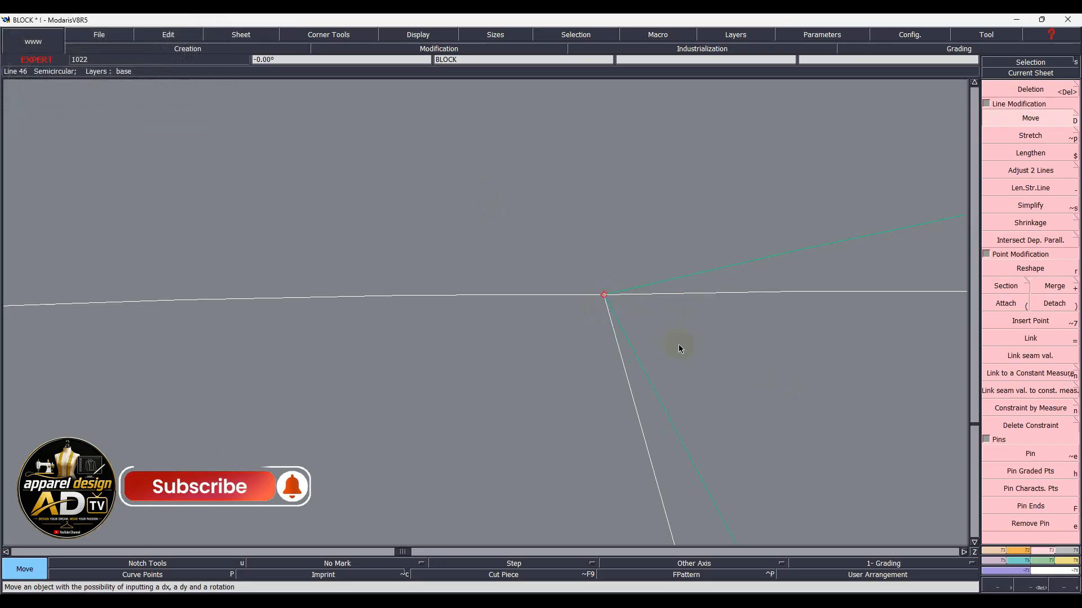
- Delete the unrotated side seam above the hip, armhole, shoulder, dart-to-shoulder line and neckline lines of the original half
{"action": "key", "text": "F5"}
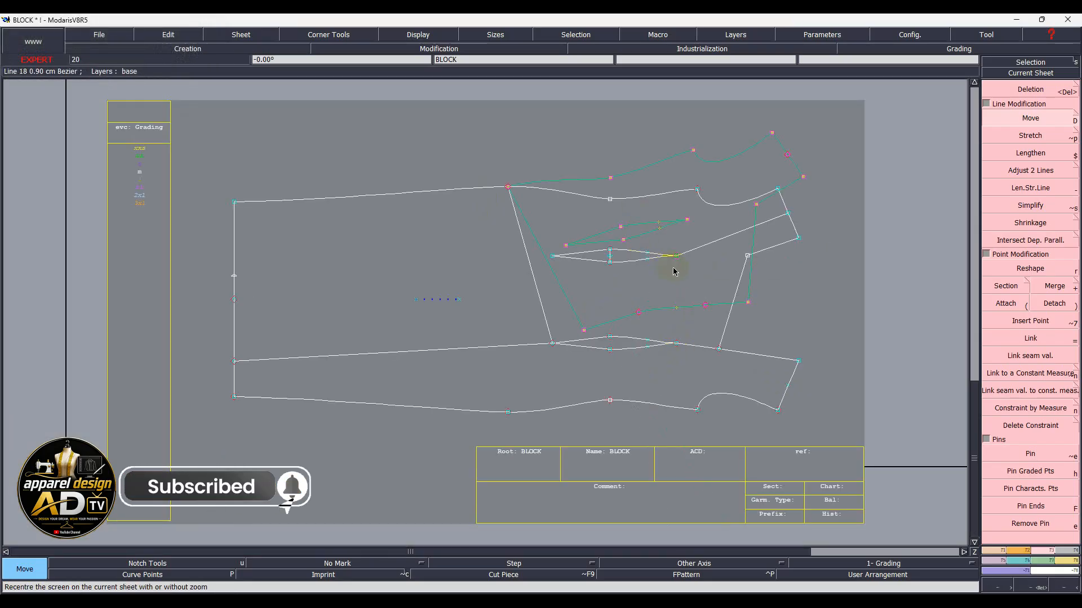
{"action": "key", "text": "Delete"}
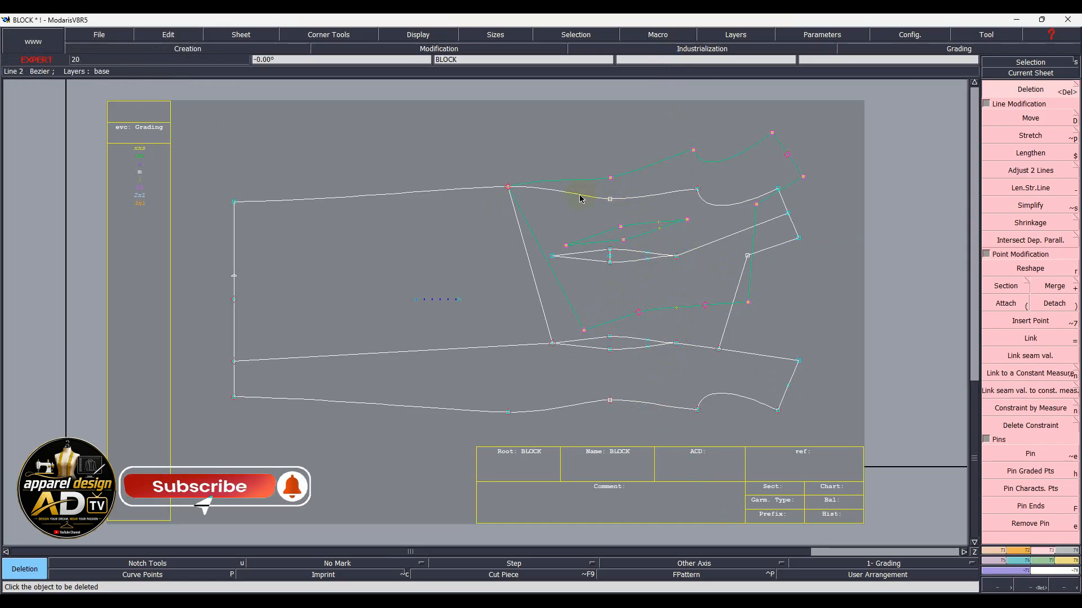
{"action": "left_click", "coordinate": [704, 207]}
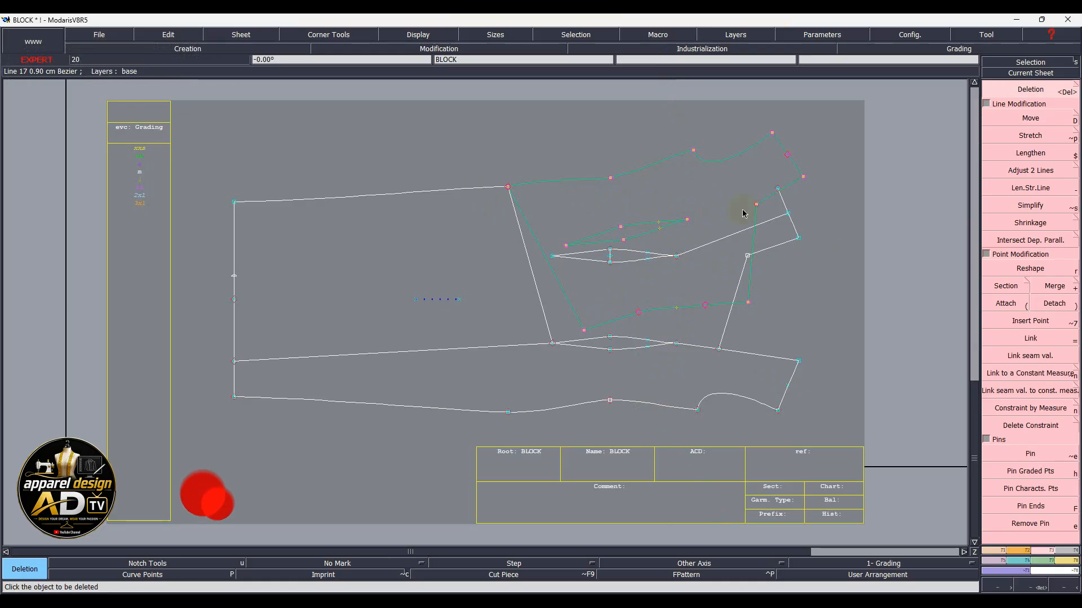
{"action": "left_click", "coordinate": [795, 227]}
{"action": "left_click", "coordinate": [780, 219]}
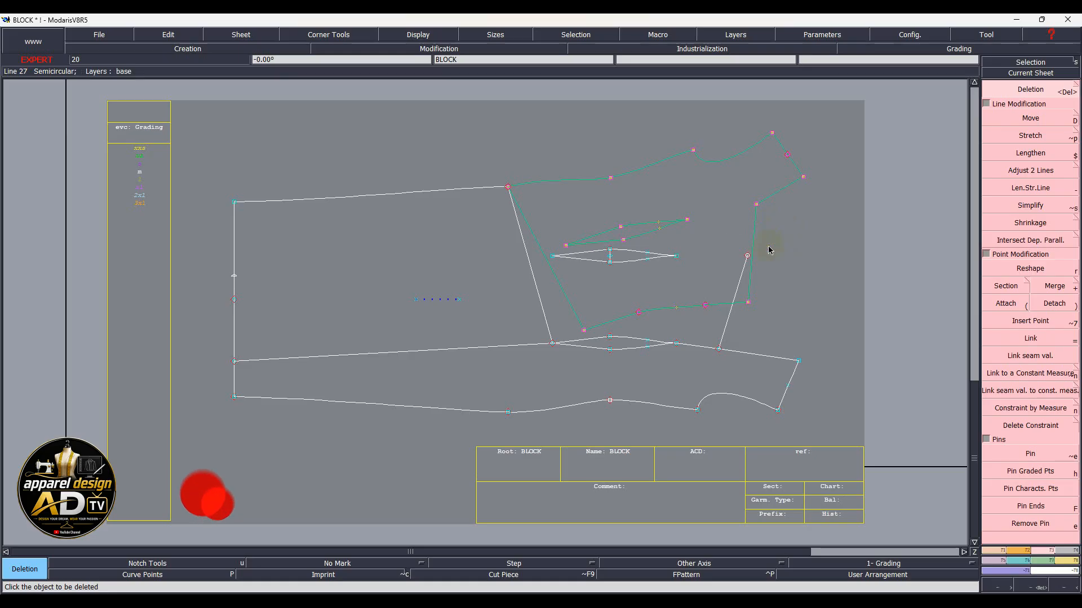
{"action": "left_click", "coordinate": [739, 283]}
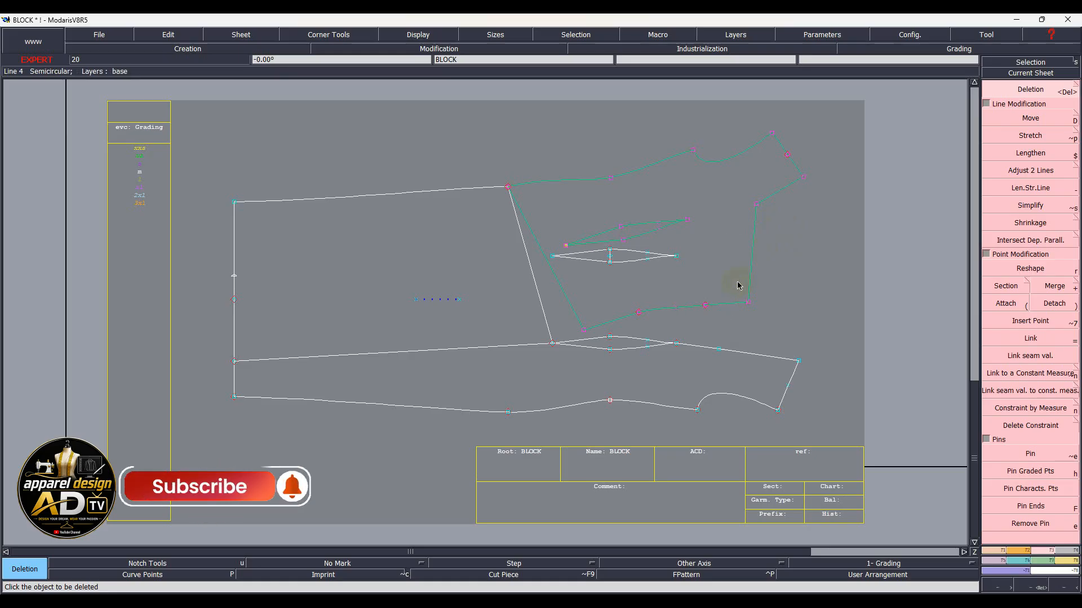
- Delete the unrotated waist dart with its cross line, and turn the rotated panel's inner edge into one smooth curve
{"action": "left_click", "coordinate": [658, 258]}
{"action": "left_click", "coordinate": [635, 249]}
{"action": "left_click", "coordinate": [593, 259]}
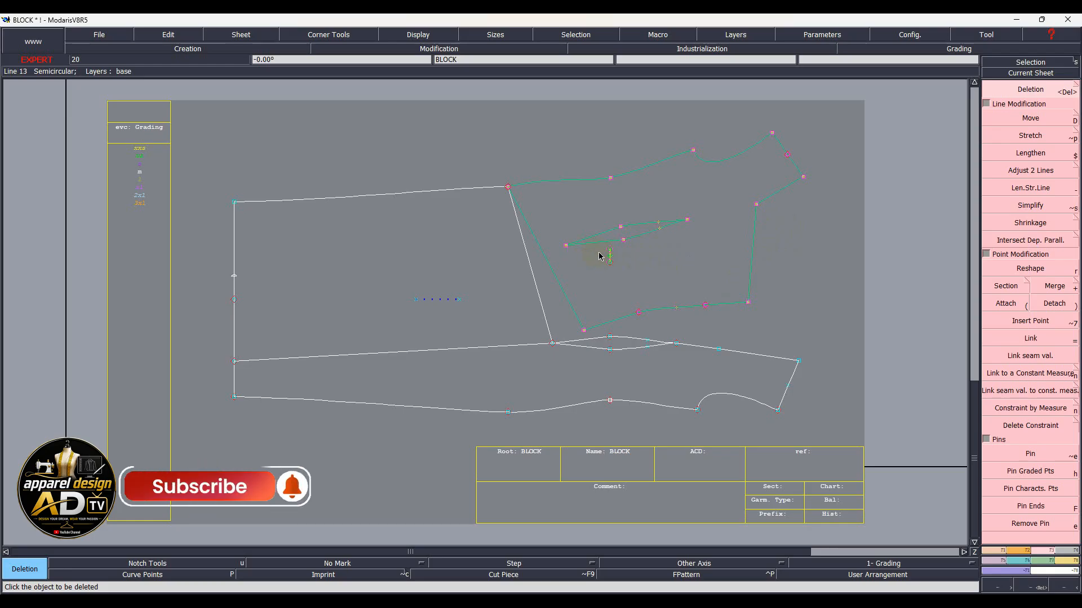
{"action": "scroll", "coordinate": [611, 253], "scroll_direction": "up", "scroll_amount": 3}
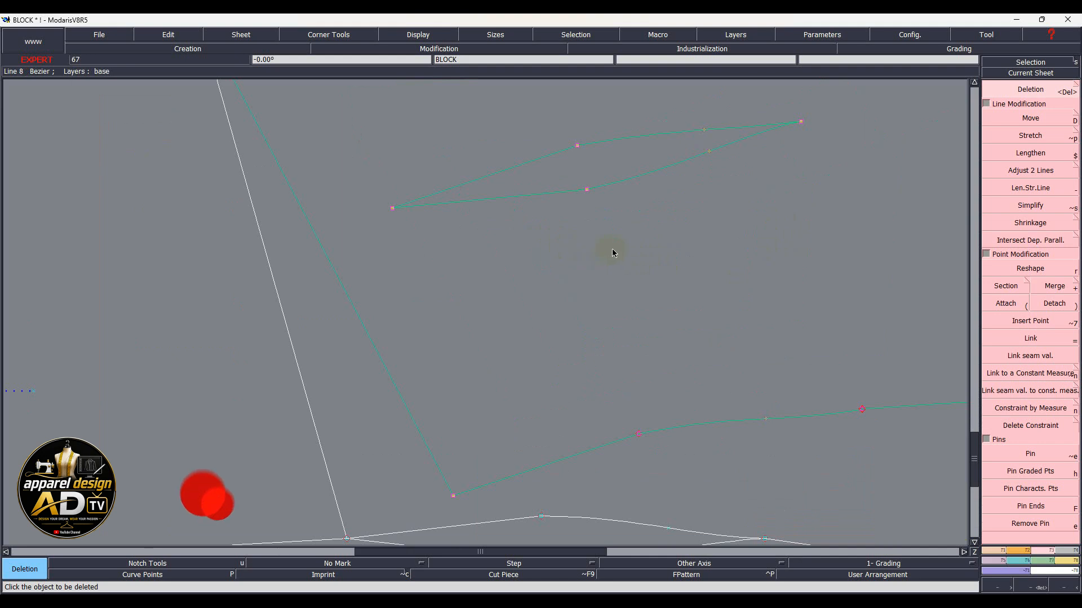
{"action": "key", "text": "Home"}
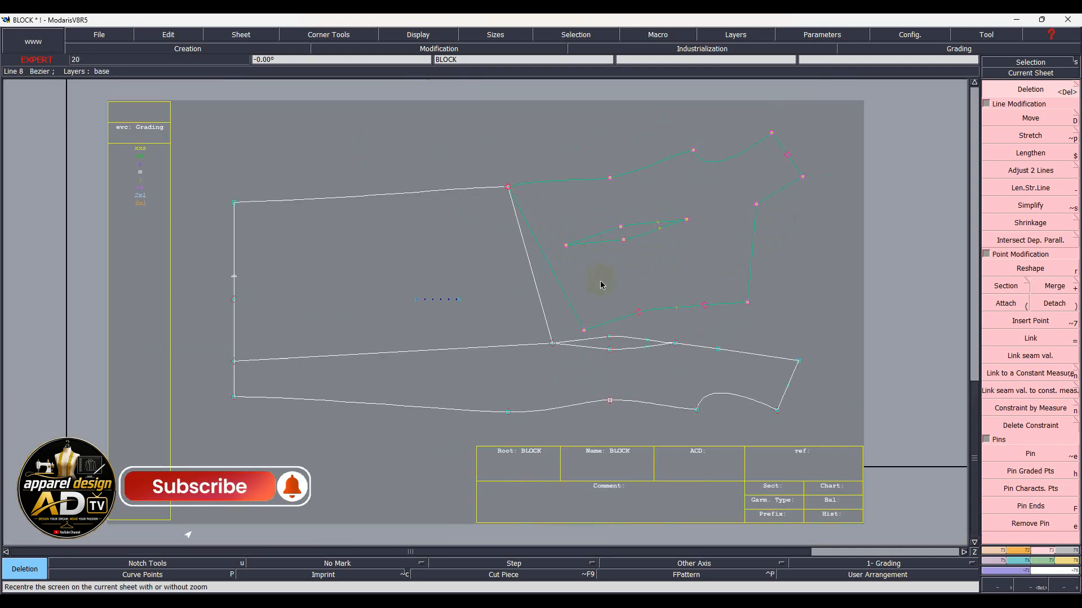
{"action": "left_click", "coordinate": [629, 272]}
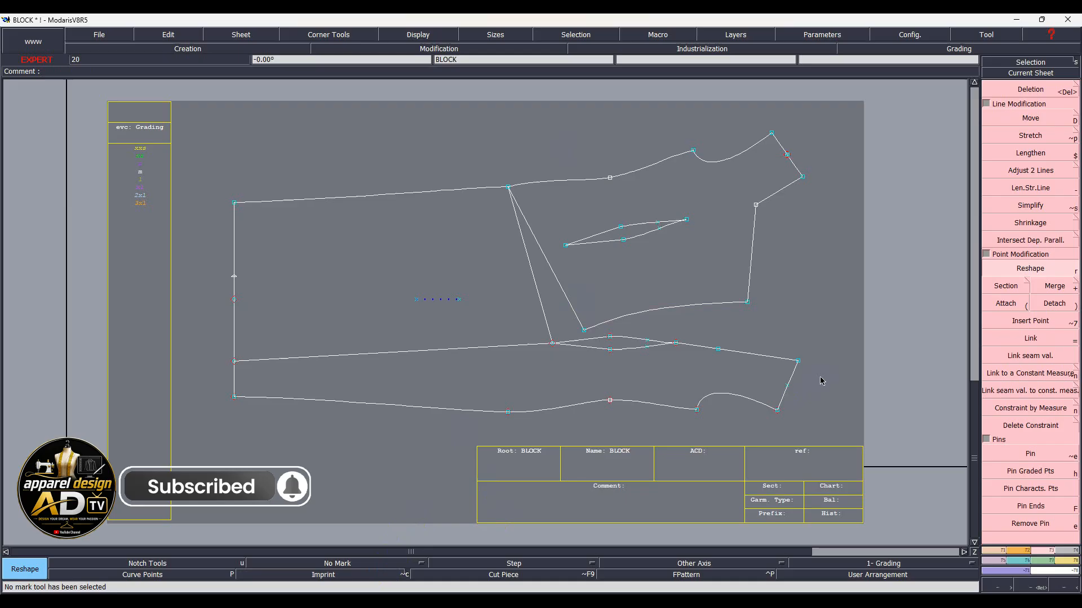
- Divide the rotated panel's inner edge, from the neckline corner to the lower corner, into 5 equal parts
{"action": "key", "text": "slash"}
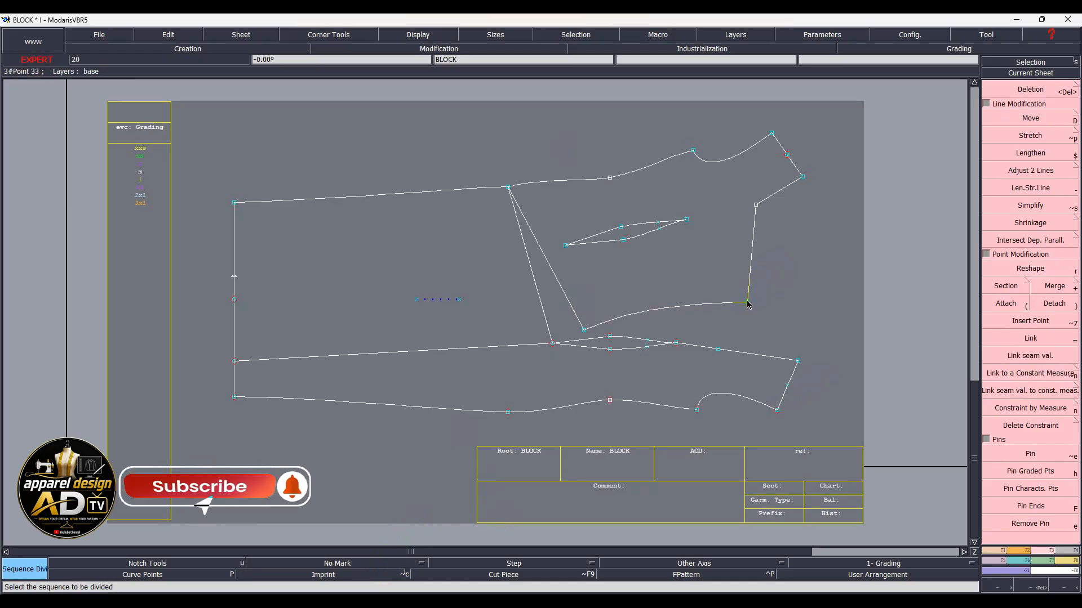
{"action": "left_click", "coordinate": [589, 331]}
{"action": "left_click", "coordinate": [583, 333]}
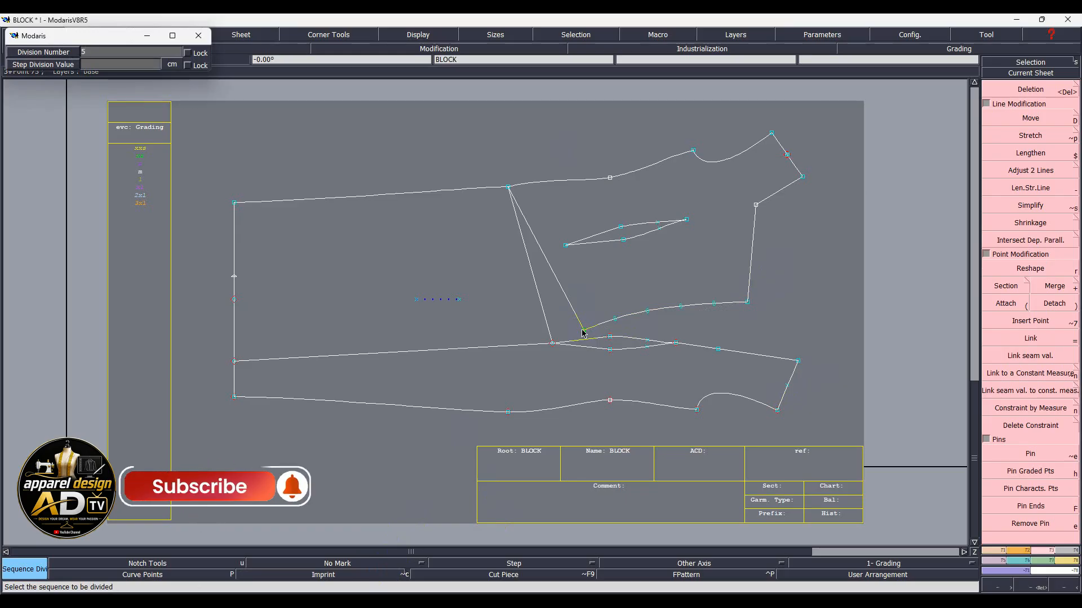
- Divide the rotated panel's inner edge, and its side seam from underarm to hip point, into 5 equal parts each
{"action": "type", "text": "5"}
{"action": "key", "text": "Return"}
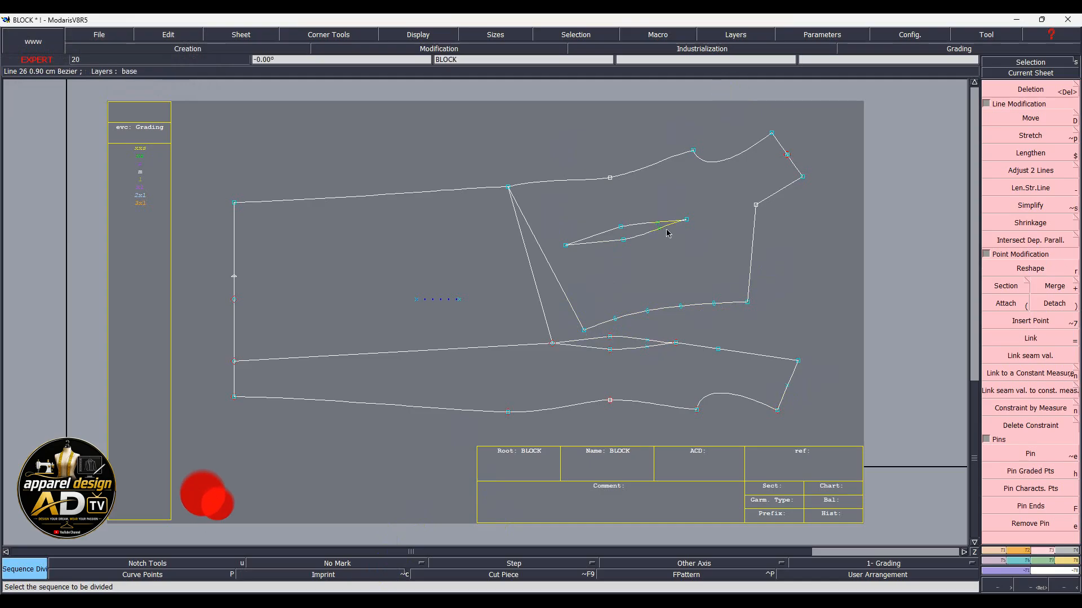
{"action": "left_click", "coordinate": [1063, 290]}
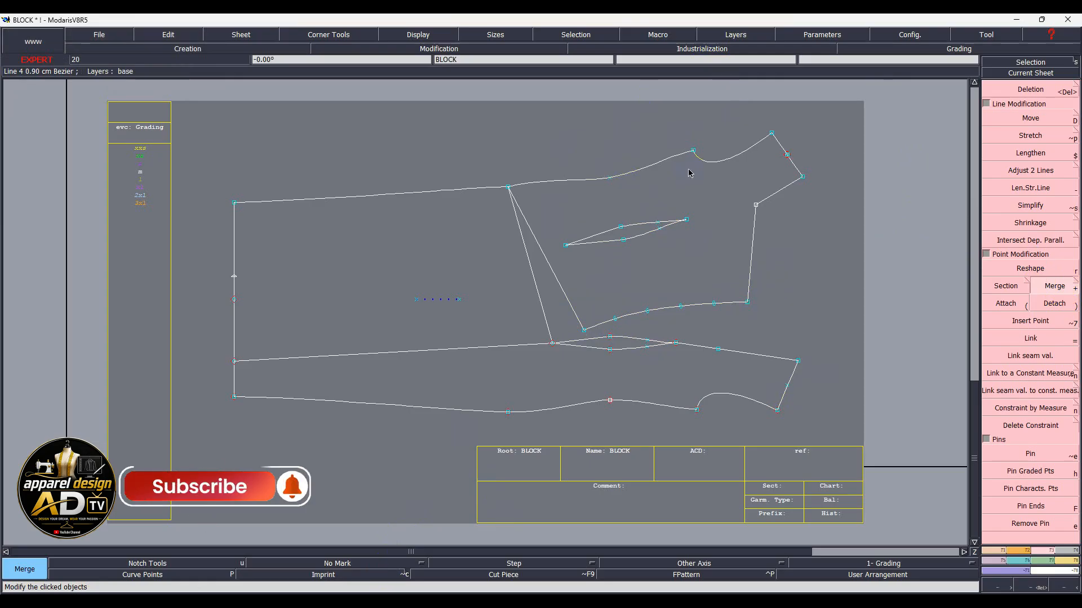
{"action": "key", "text": "slash"}
{"action": "left_click", "coordinate": [693, 150]}
{"action": "left_click", "coordinate": [509, 187]}
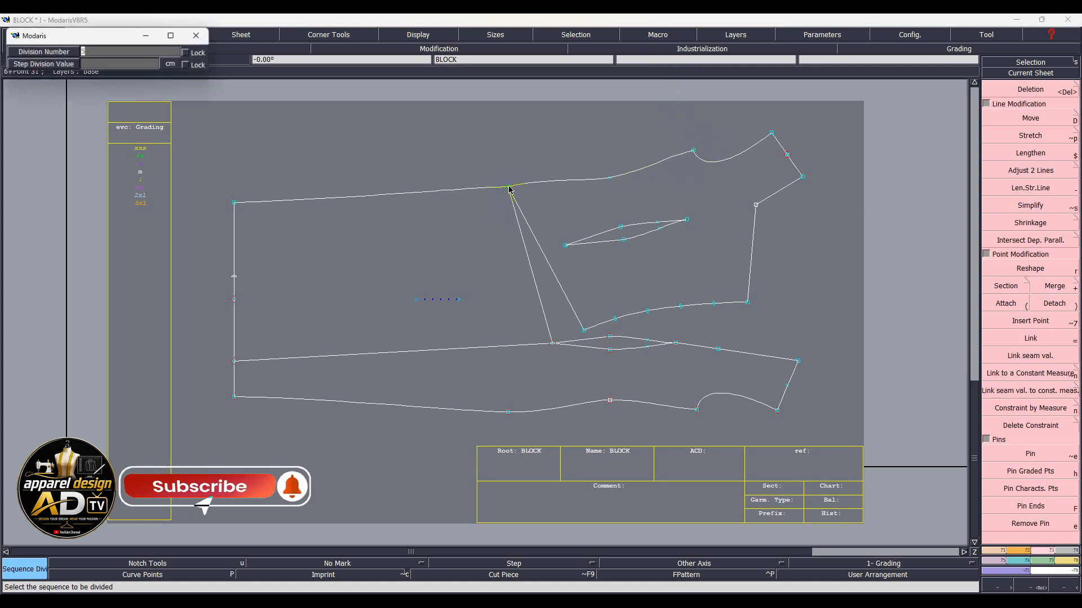
{"action": "key", "text": "Return"}
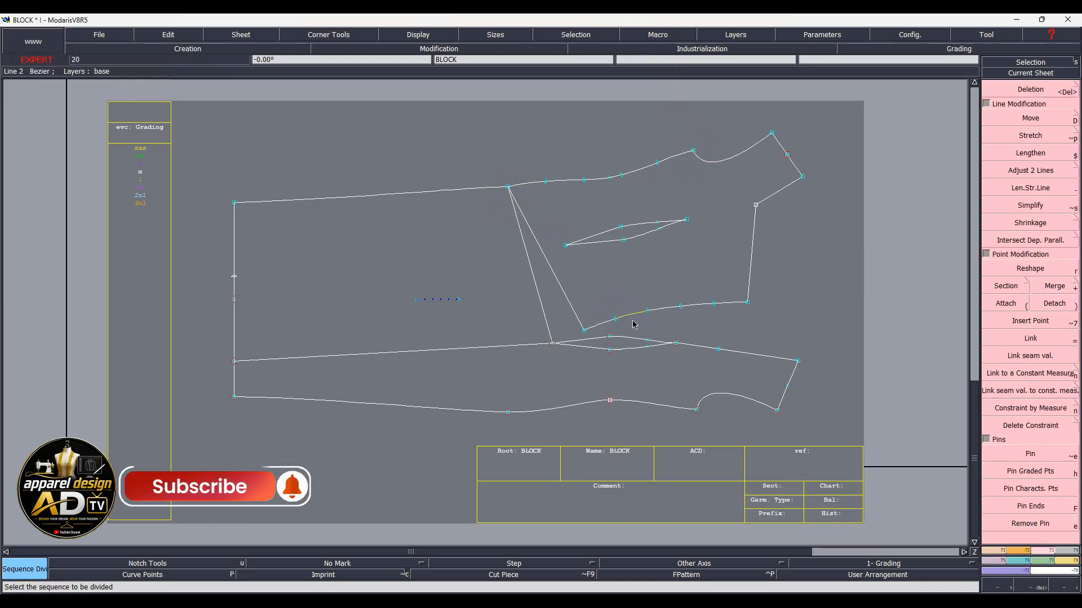
- Split the panel's side seam and inner edge at their lowest division points and join these with a straight slash line
{"action": "key", "text": "shift+7"}
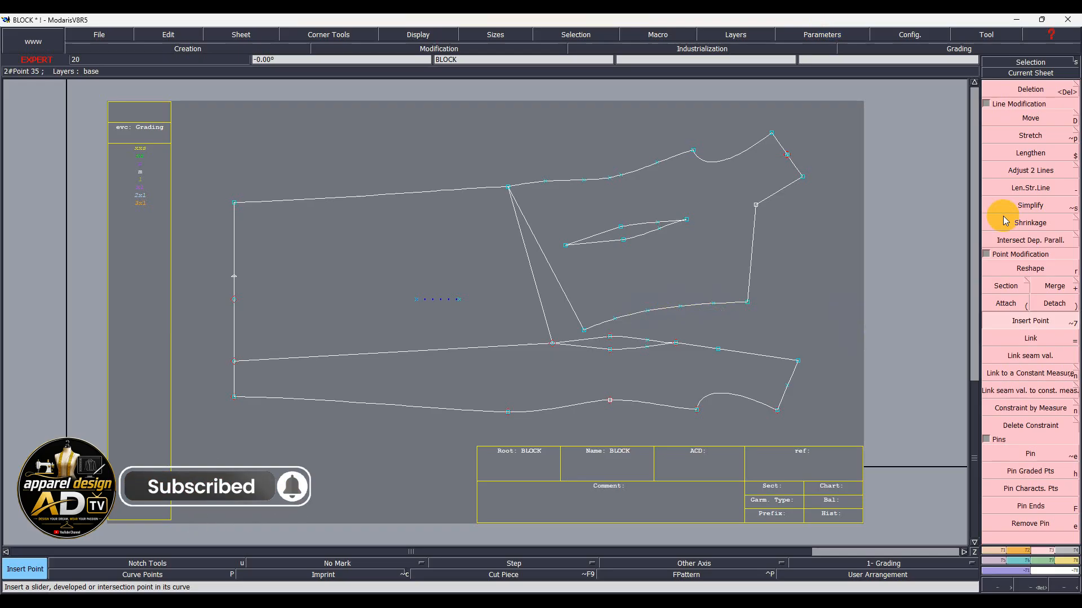
{"action": "left_click", "coordinate": [1005, 303]}
{"action": "left_click", "coordinate": [1005, 285]}
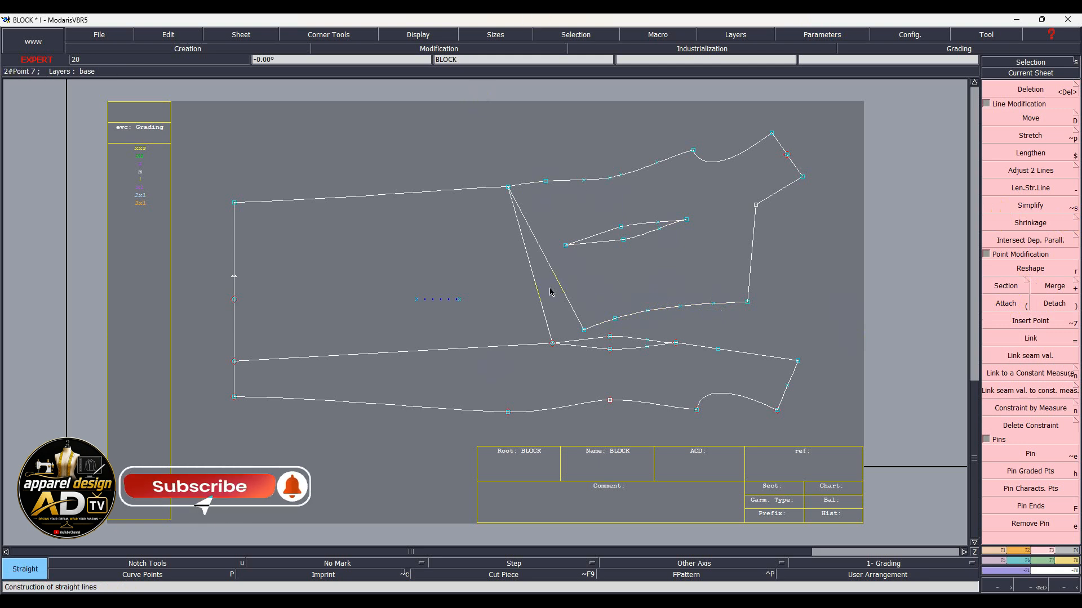
{"action": "left_click", "coordinate": [545, 182]}
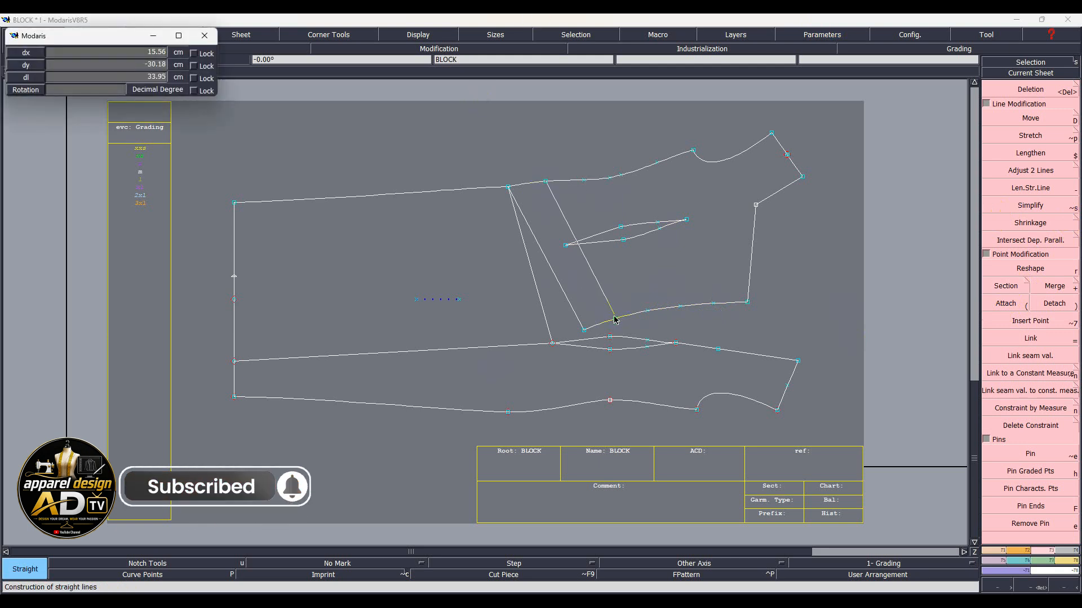
{"action": "left_click", "coordinate": [614, 319]}
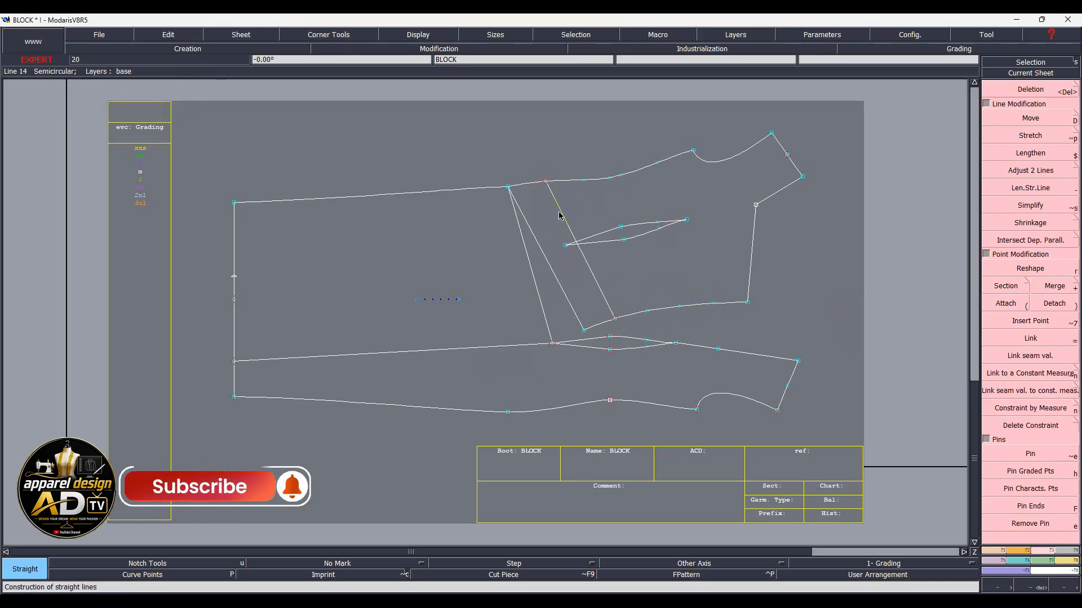
- Duplicate the slash line, waist dart and all panel lines above it, rotated upward about the slash line's side seam end
{"action": "left_click", "coordinate": [607, 241]}
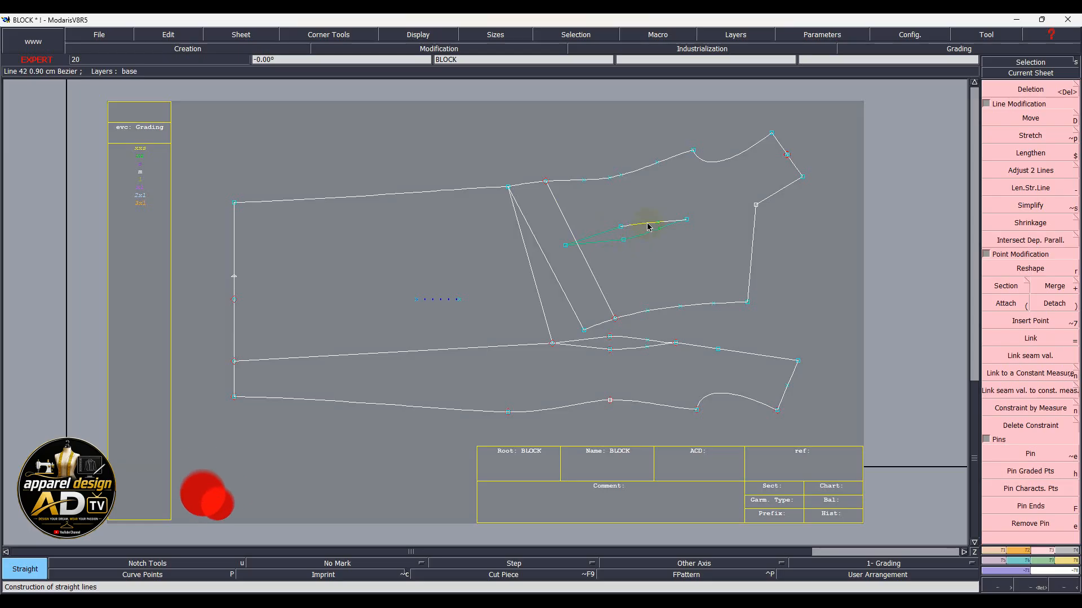
{"action": "left_click", "coordinate": [691, 308]}
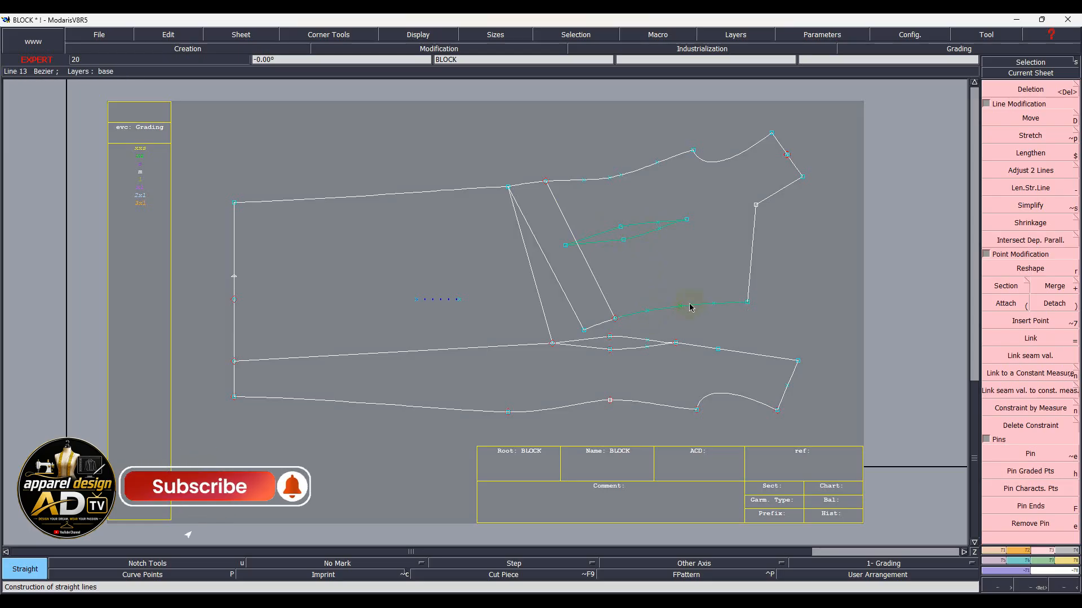
{"action": "left_click", "coordinate": [750, 272]}
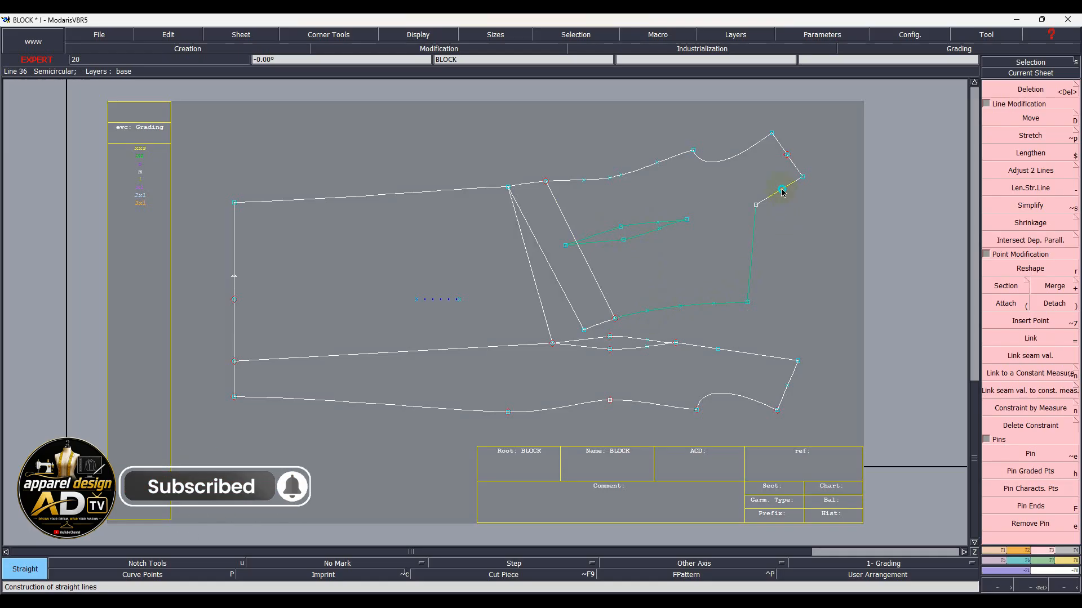
{"action": "left_click", "coordinate": [781, 149]}
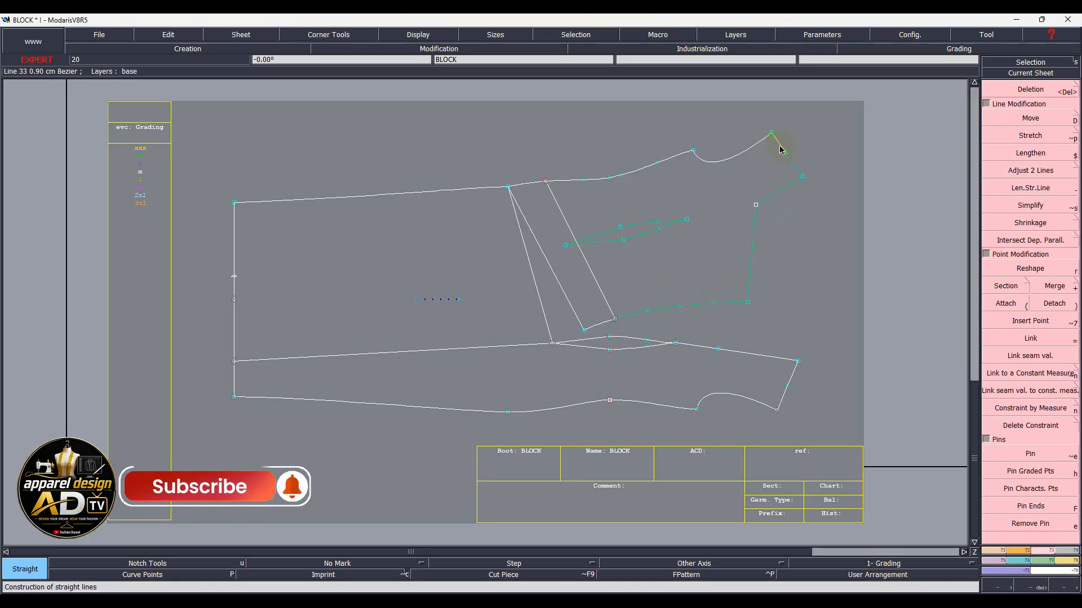
{"action": "left_click", "coordinate": [675, 156]}
{"action": "left_click", "coordinate": [560, 200]}
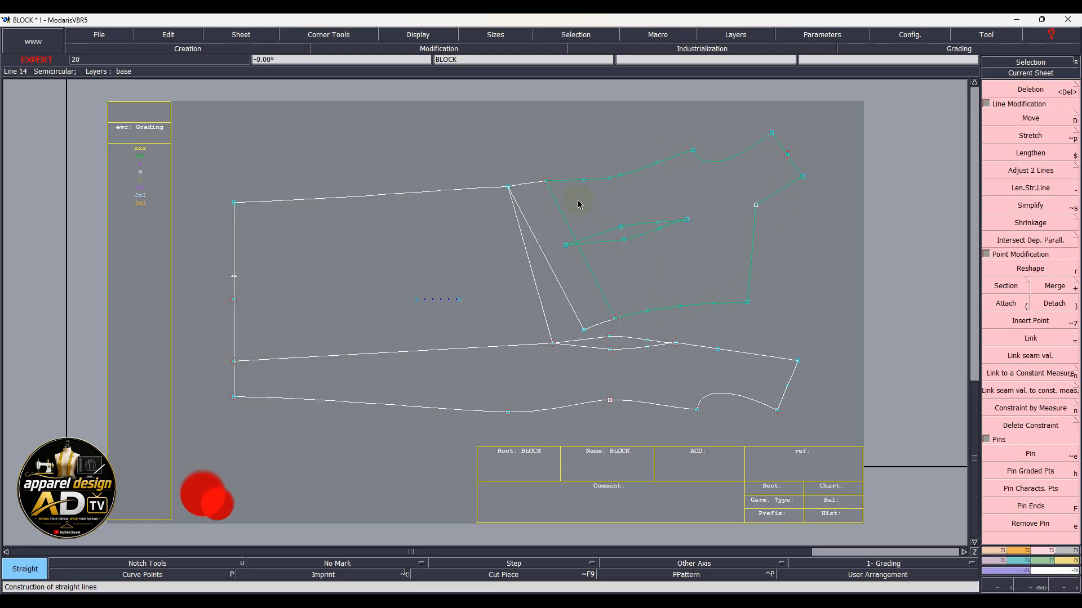
{"action": "key", "text": "d"}
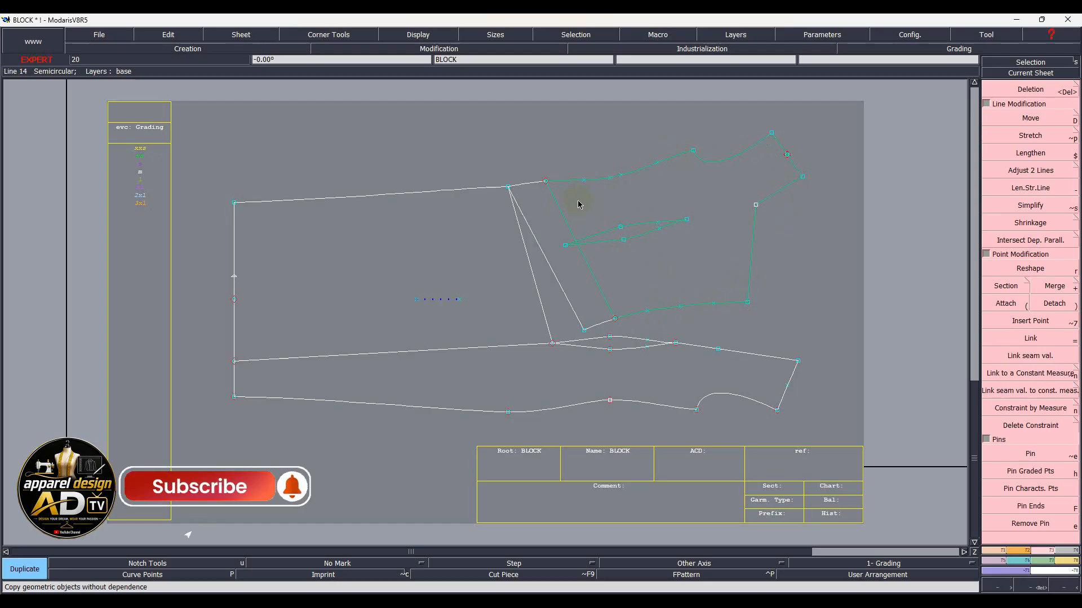
{"action": "left_click", "coordinate": [548, 184]}
{"action": "left_click", "coordinate": [547, 183]}
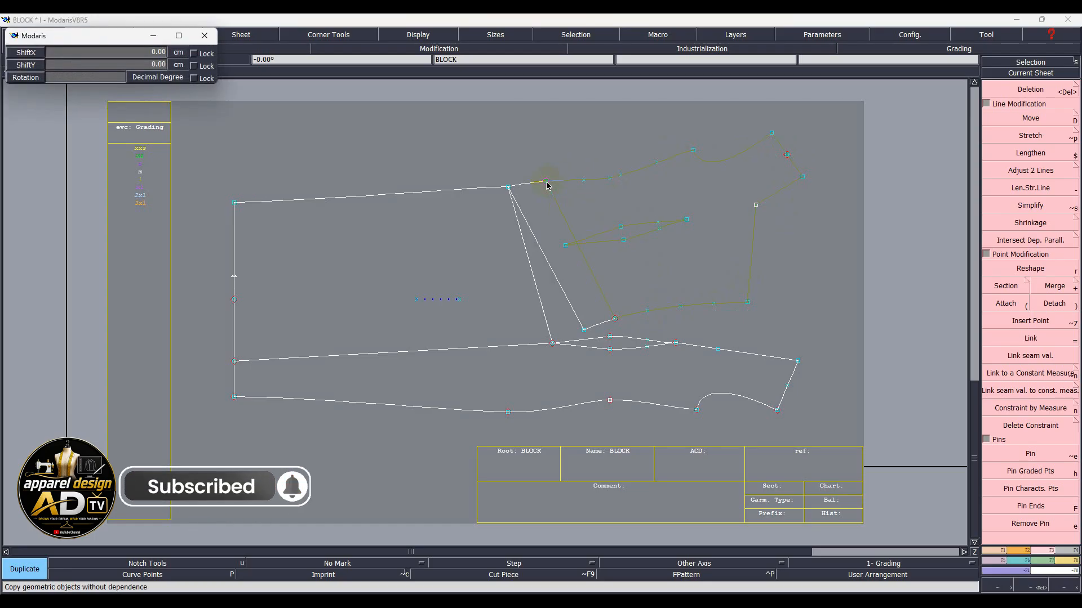
{"action": "scroll", "coordinate": [547, 183], "scroll_direction": "up", "scroll_amount": 3}
{"action": "scroll", "coordinate": [547, 183], "scroll_direction": "up", "scroll_amount": 6}
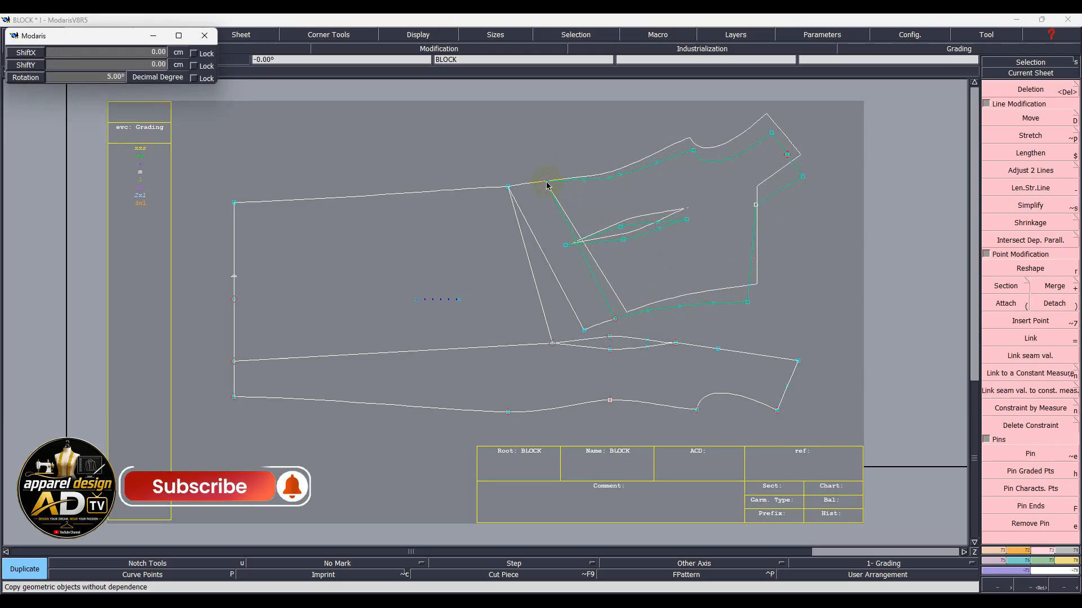
{"action": "scroll", "coordinate": [546, 183], "scroll_direction": "up", "scroll_amount": 3}
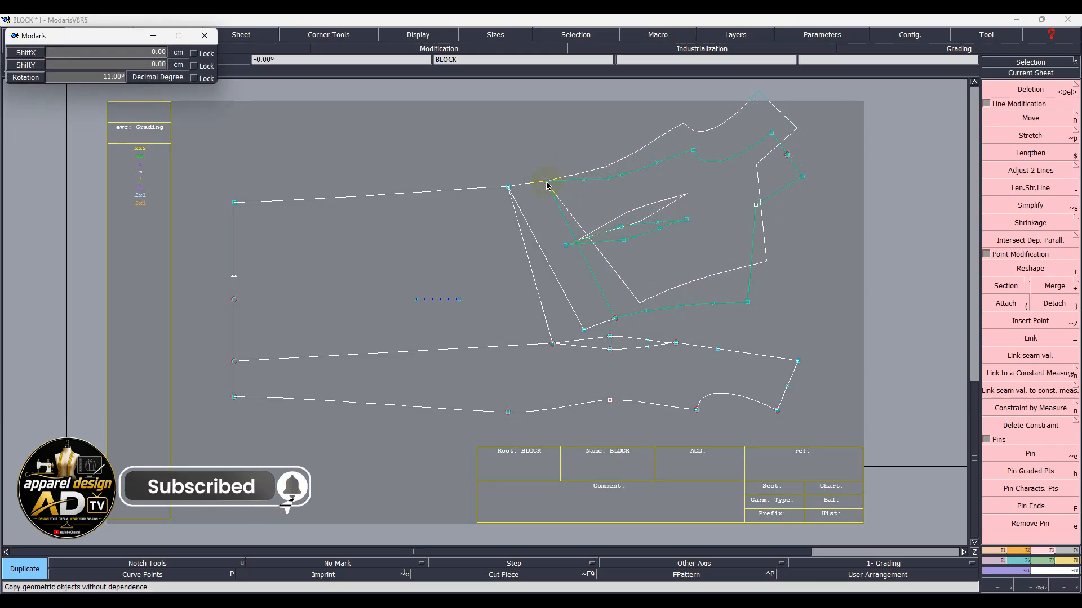
{"action": "left_click", "coordinate": [547, 183]}
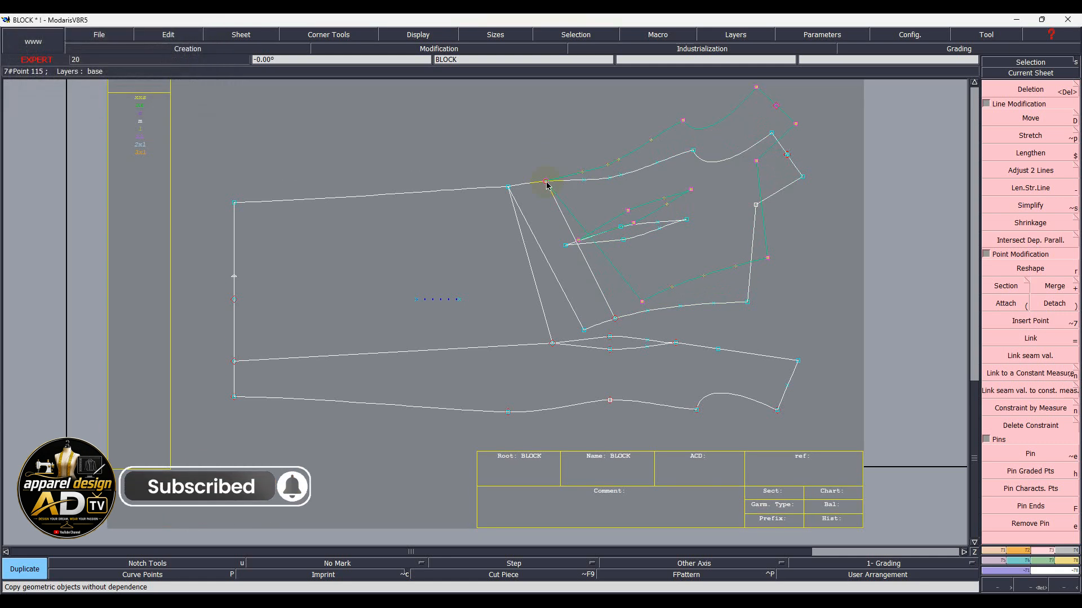
- Delete the unrotated side seam, armhole, shoulder, neckline and inner edge lines above the slash line
{"action": "left_click", "coordinate": [1005, 303]}
{"action": "left_click", "coordinate": [992, 271]}
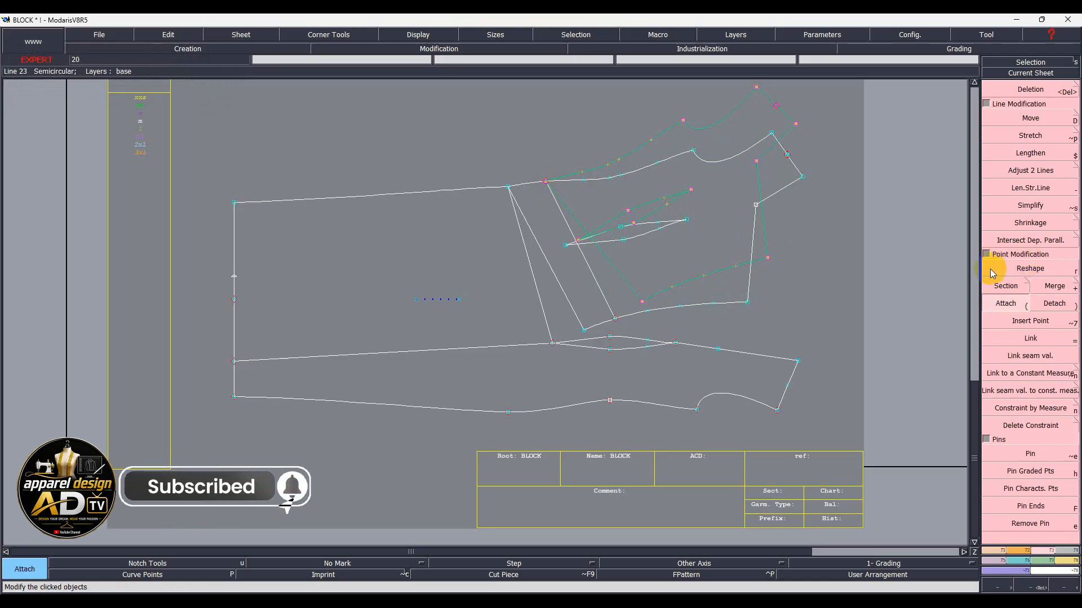
{"action": "key", "text": "Delete"}
{"action": "left_click", "coordinate": [673, 163]}
{"action": "left_click", "coordinate": [704, 161]}
{"action": "left_click", "coordinate": [794, 165]}
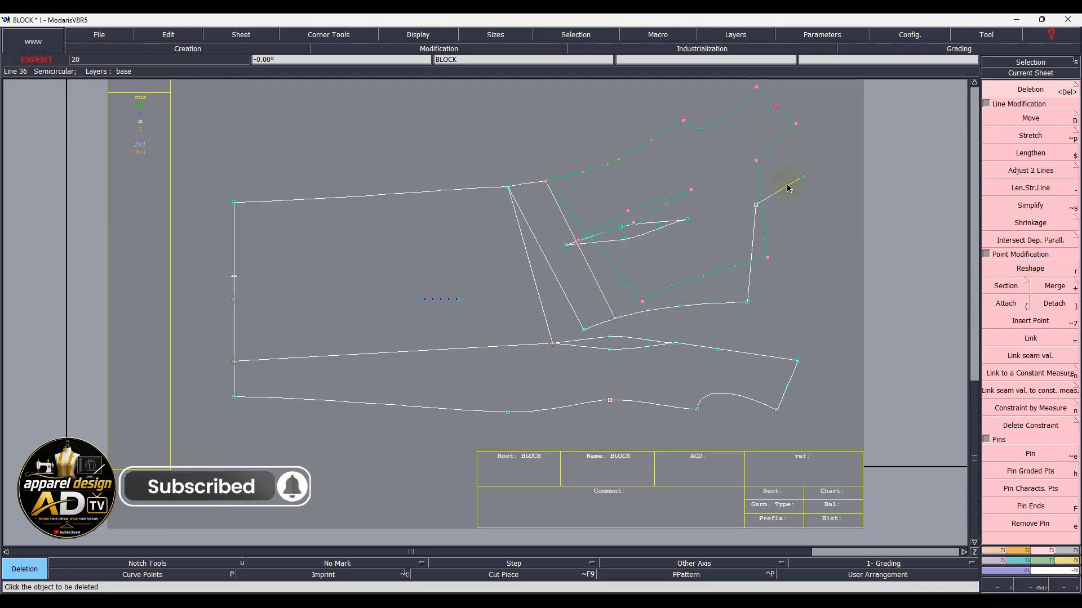
{"action": "left_click", "coordinate": [755, 229]}
{"action": "left_click", "coordinate": [700, 306]}
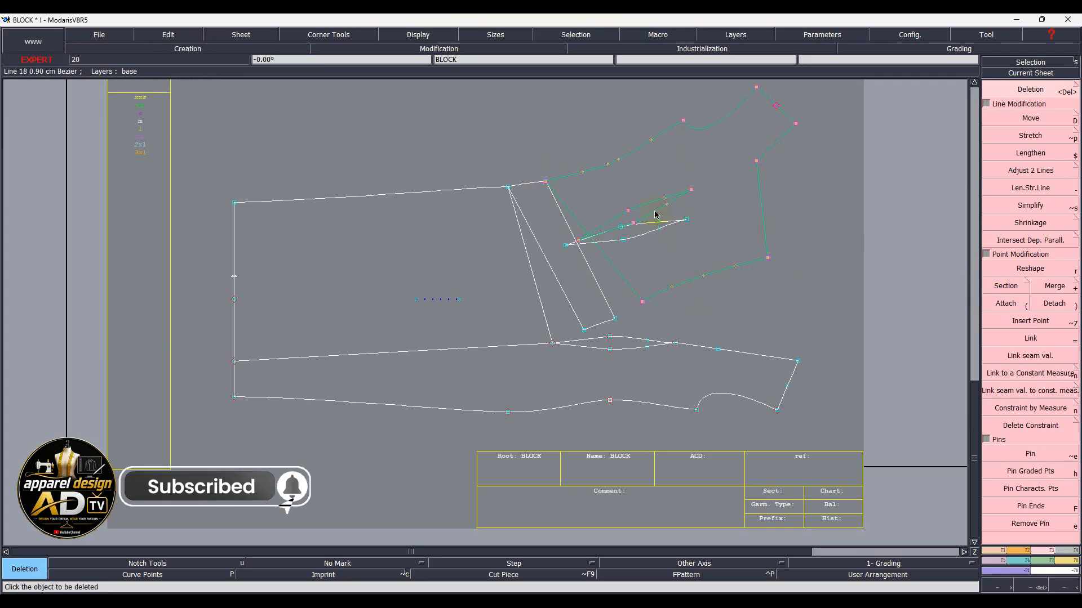
- Delete the unrotated waist dart lines left behind beside the rotated copy
{"action": "left_click", "coordinate": [672, 228]}
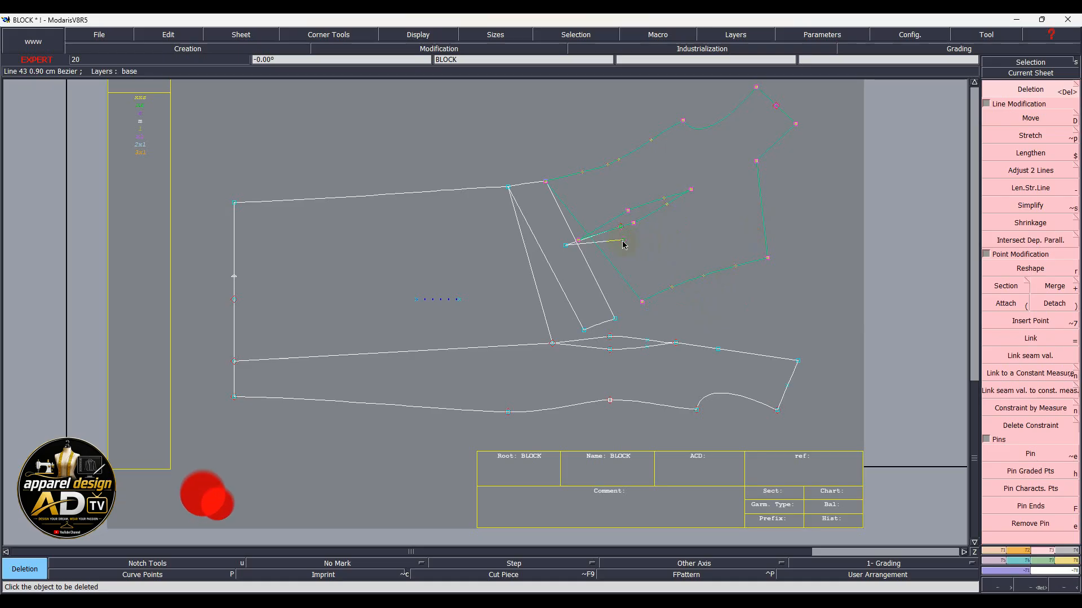
{"action": "scroll", "coordinate": [568, 248], "scroll_direction": "up", "scroll_amount": 5}
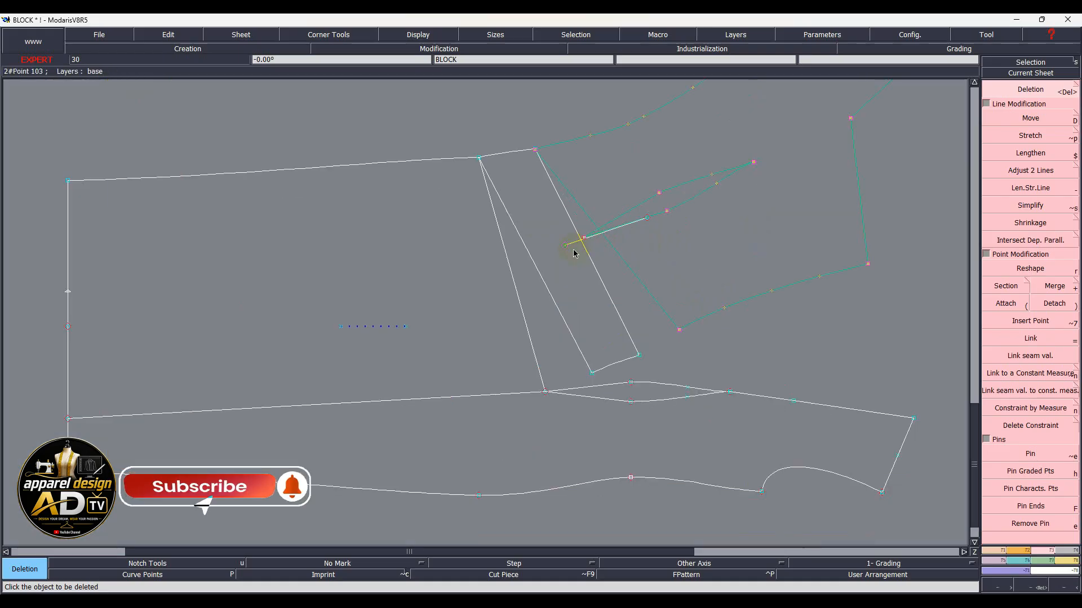
{"action": "left_click", "coordinate": [565, 227]}
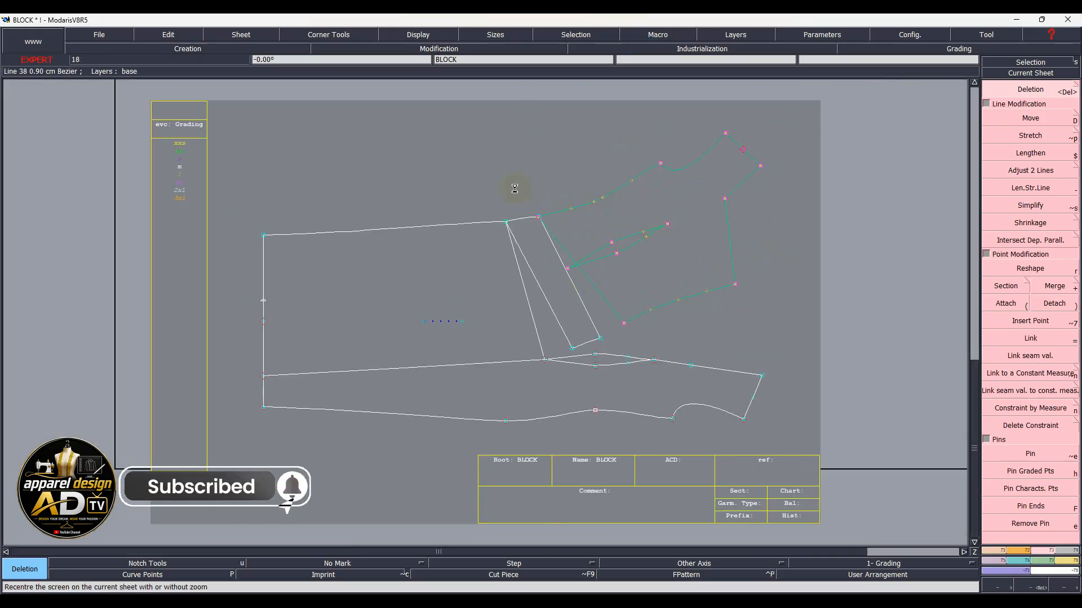
- Move the rotated copy so that its pivot corner lies exactly on the slash line's side seam end, and attach it there
{"action": "scroll", "coordinate": [536, 207], "scroll_direction": "up", "scroll_amount": 10}
{"action": "scroll", "coordinate": [583, 309], "scroll_direction": "up", "scroll_amount": 4}
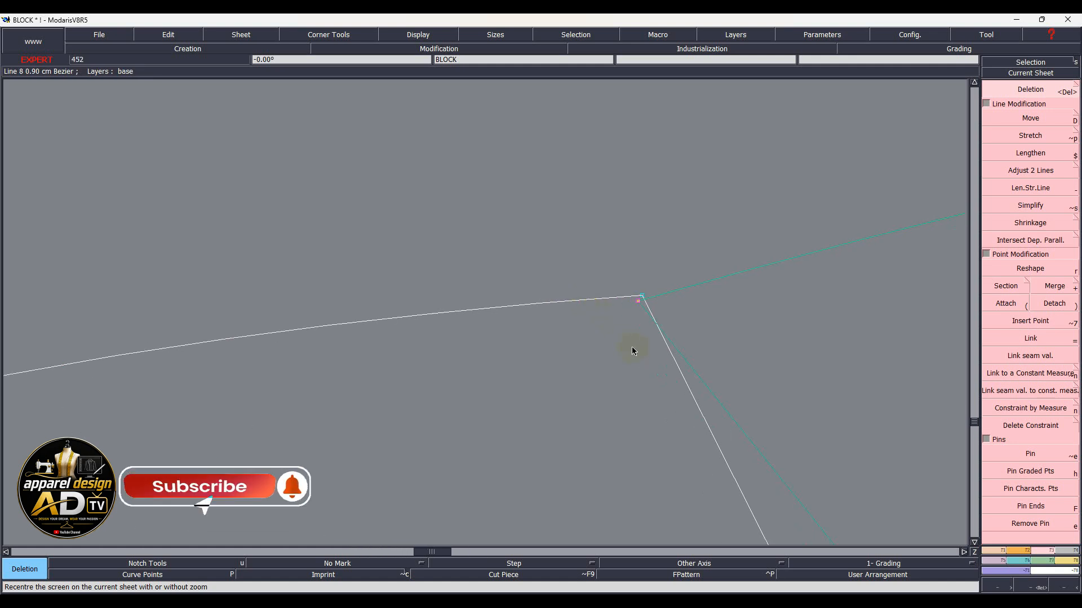
{"action": "key", "text": "d"}
{"action": "left_click", "coordinate": [640, 306]}
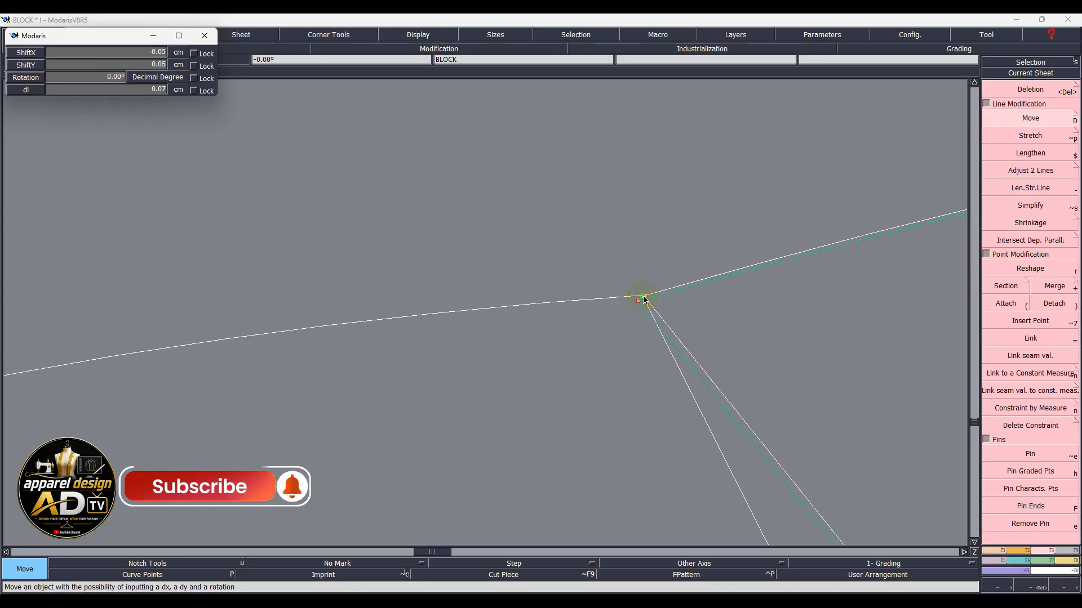
{"action": "left_click", "coordinate": [643, 299]}
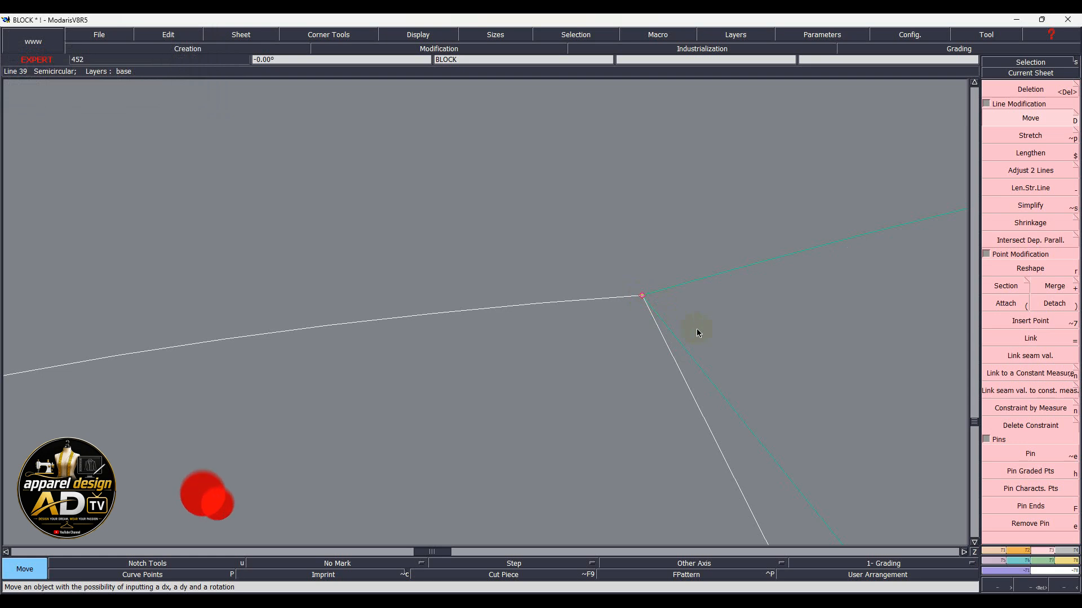
{"action": "left_click", "coordinate": [809, 321]}
{"action": "left_click", "coordinate": [1005, 303]}
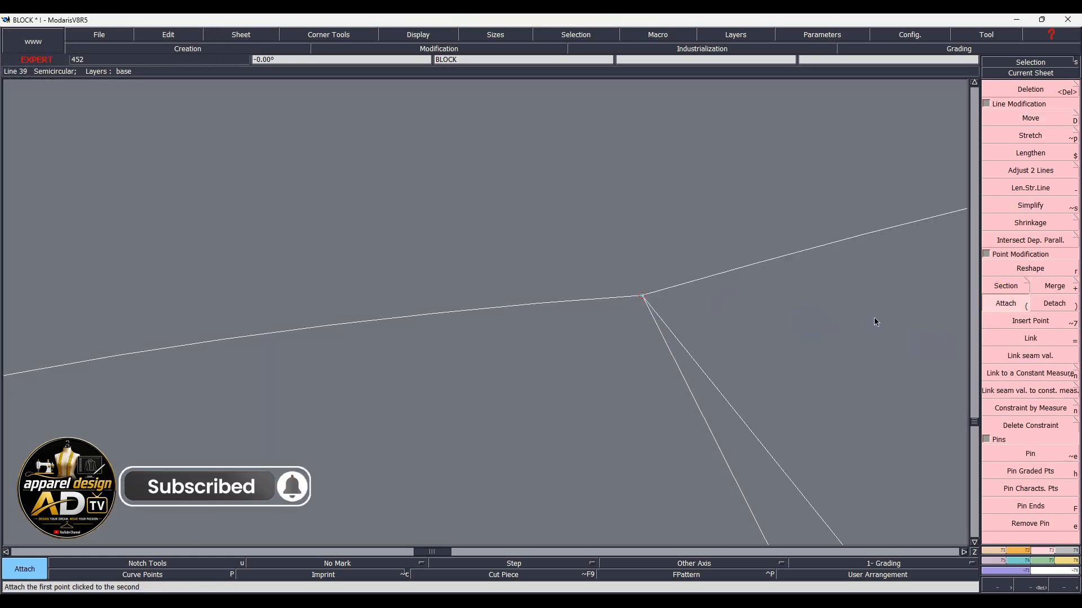
{"action": "left_click", "coordinate": [645, 295]}
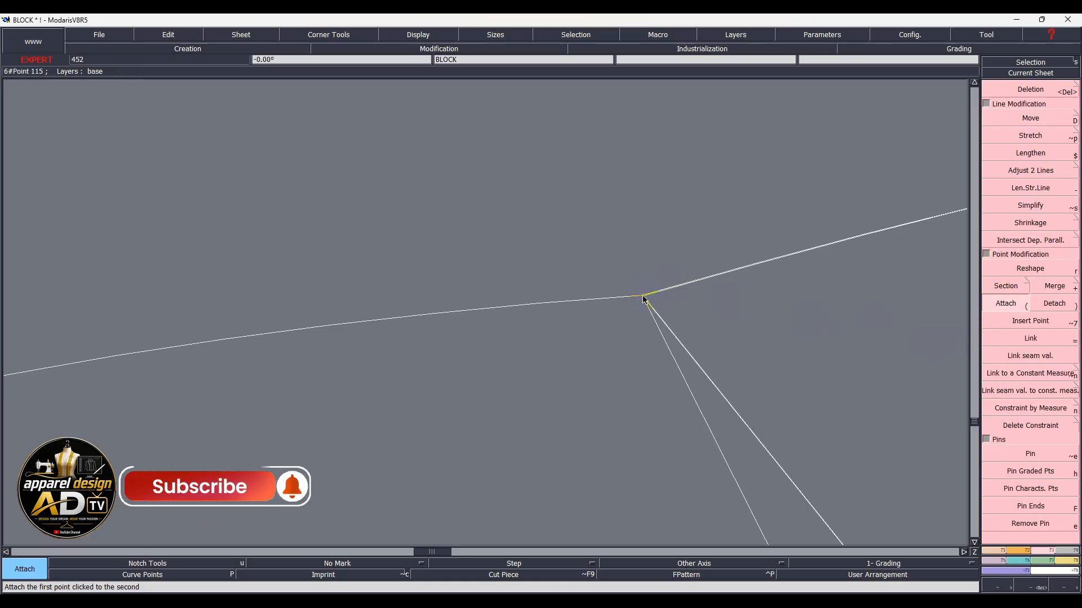
- Draw a second straight slash line across the rotated panel between the next division points on its side seam and inner edge
{"action": "key", "text": "Home"}
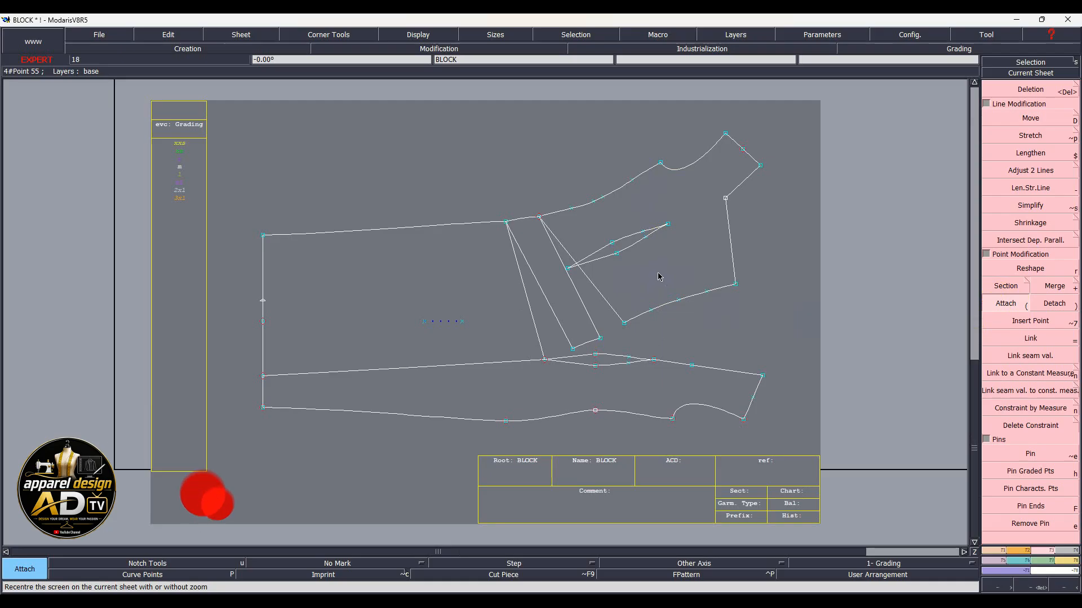
{"action": "scroll", "coordinate": [653, 291], "scroll_direction": "up", "scroll_amount": 2}
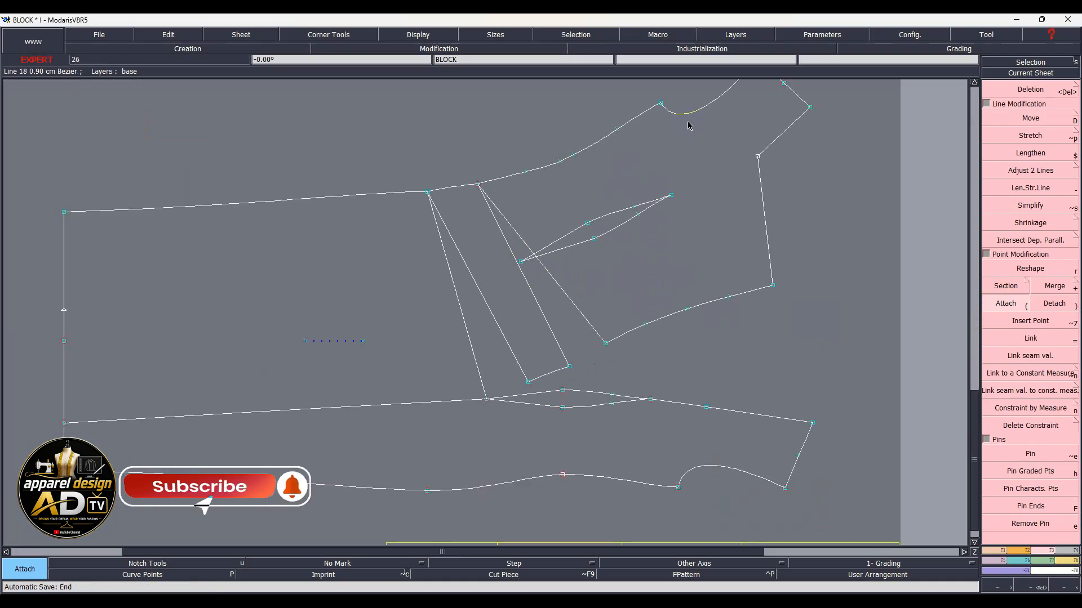
{"action": "scroll", "coordinate": [581, 298], "scroll_direction": "up", "scroll_amount": 2}
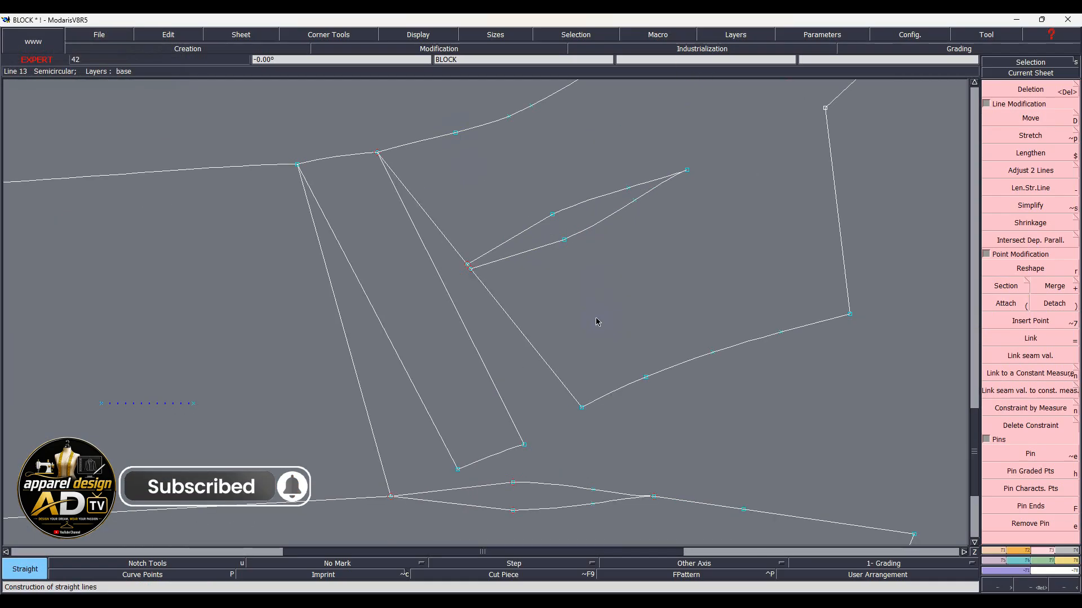
{"action": "left_click", "coordinate": [455, 132]}
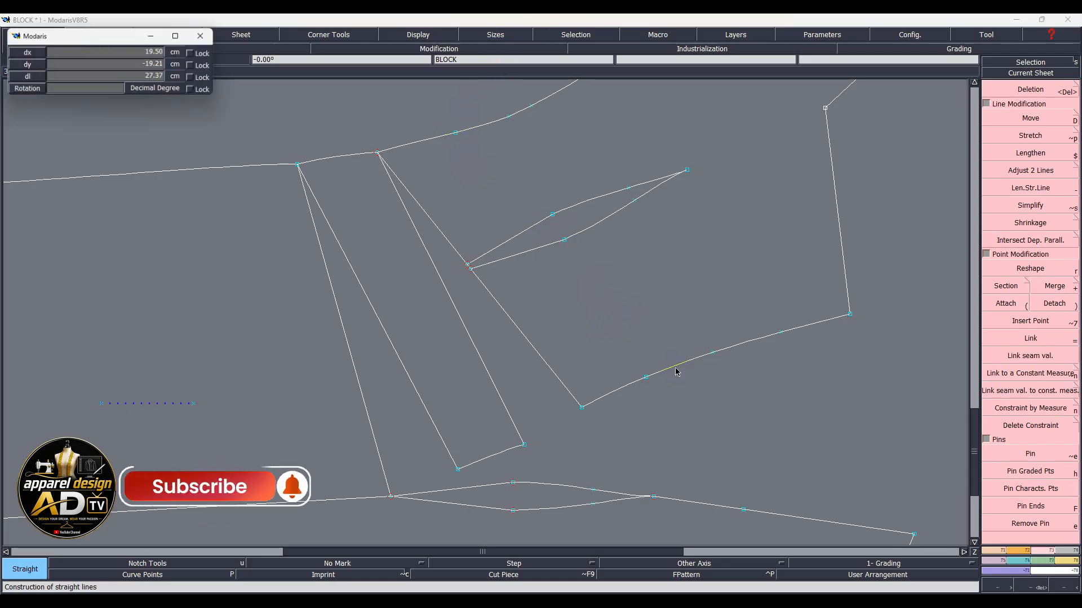
{"action": "left_click", "coordinate": [647, 378]}
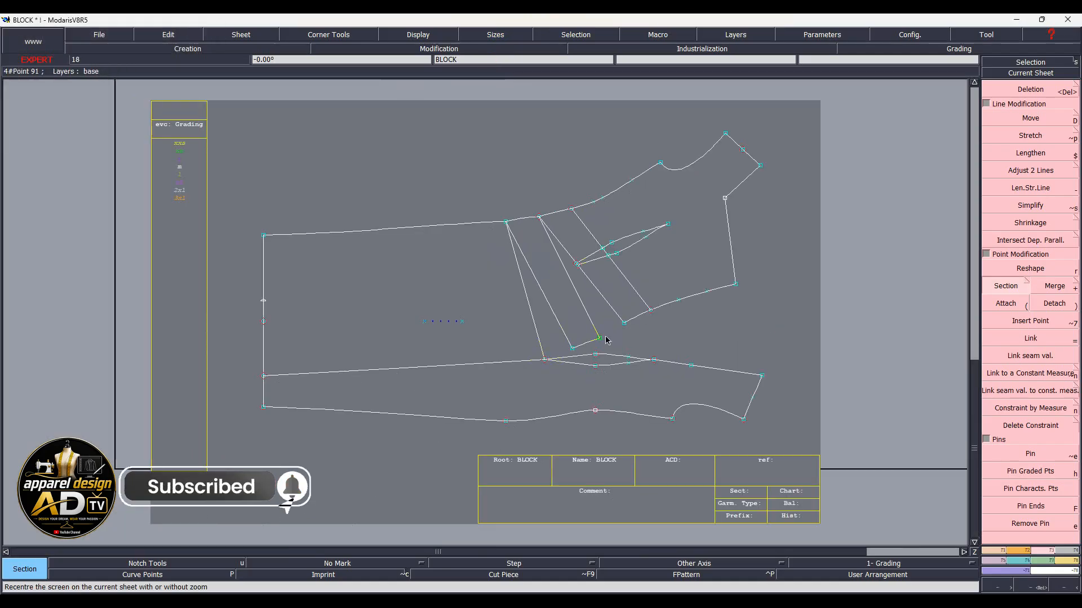
- Duplicate the panel outline, slash line and dart lines above the second slash line, rotated 12° about the slash line's side seam end
{"action": "left_click", "coordinate": [583, 224]}
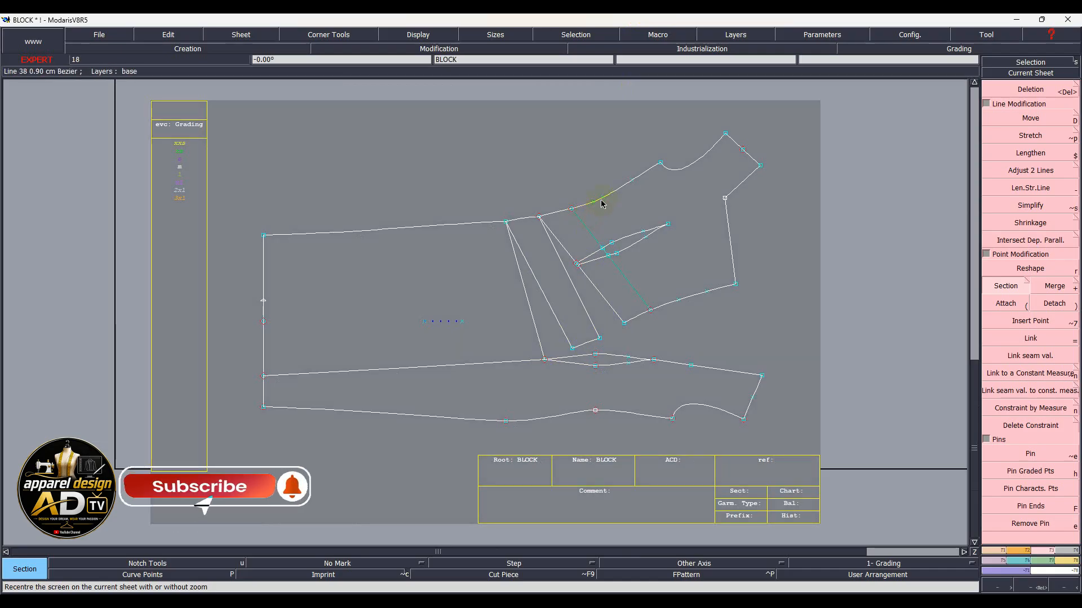
{"action": "scroll", "coordinate": [640, 254], "scroll_direction": "up", "scroll_amount": 4}
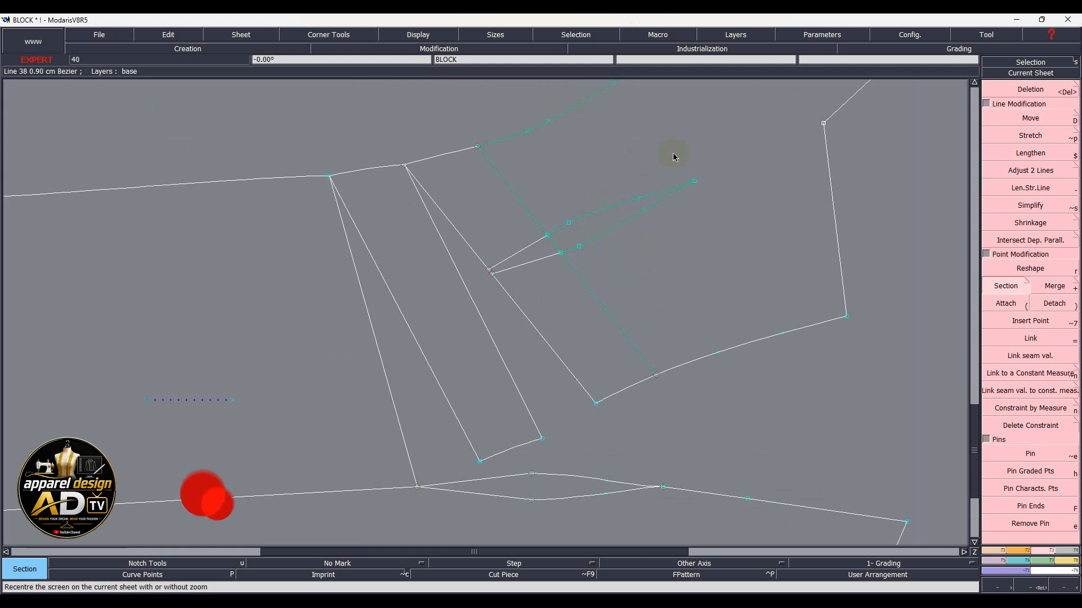
{"action": "key", "text": "Home"}
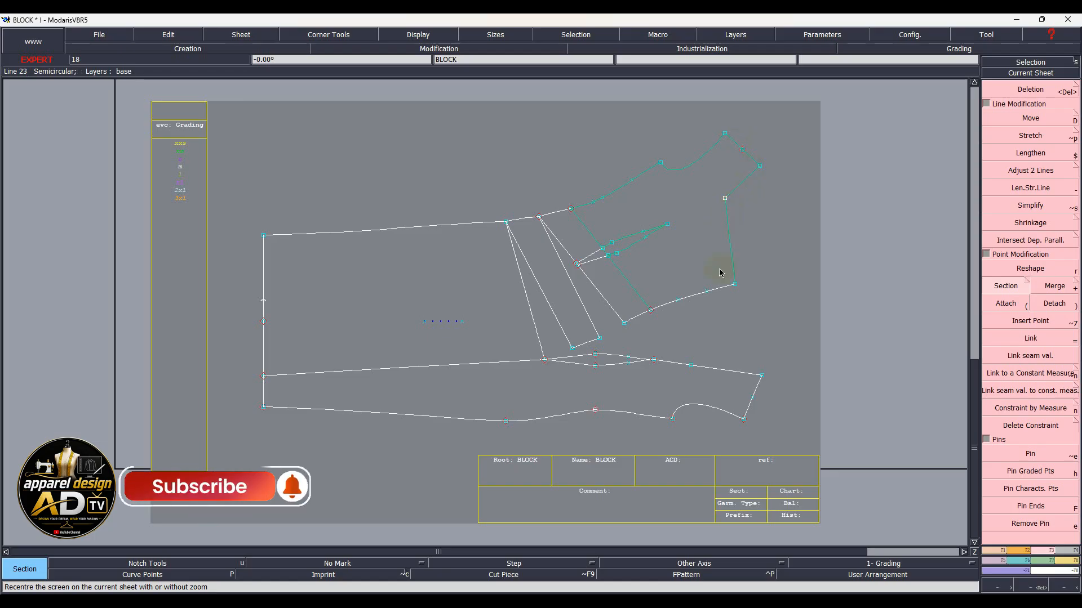
{"action": "key", "text": "d"}
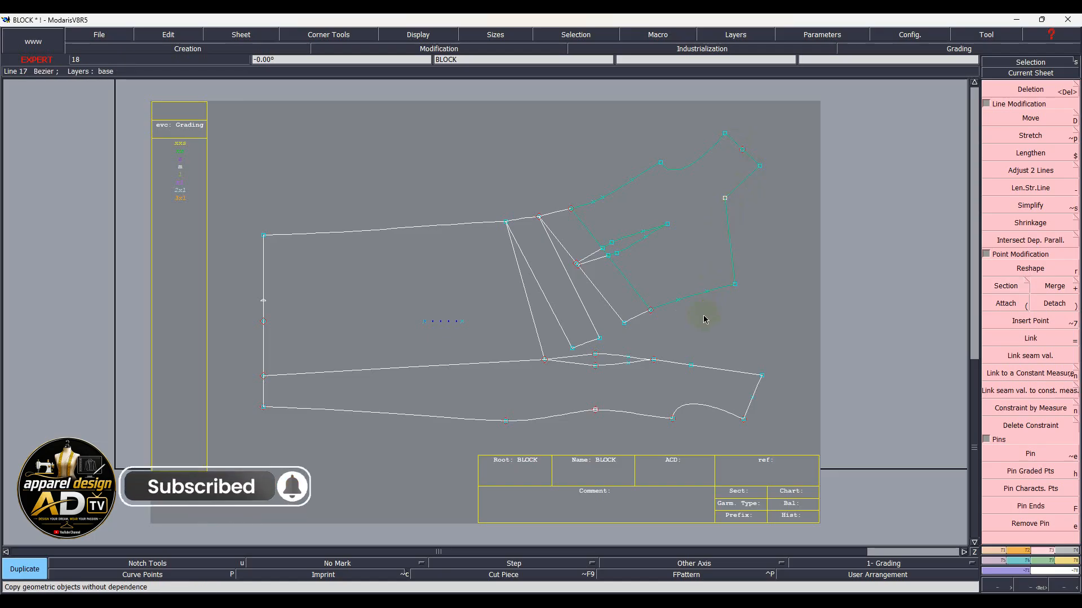
{"action": "left_click", "coordinate": [573, 211]}
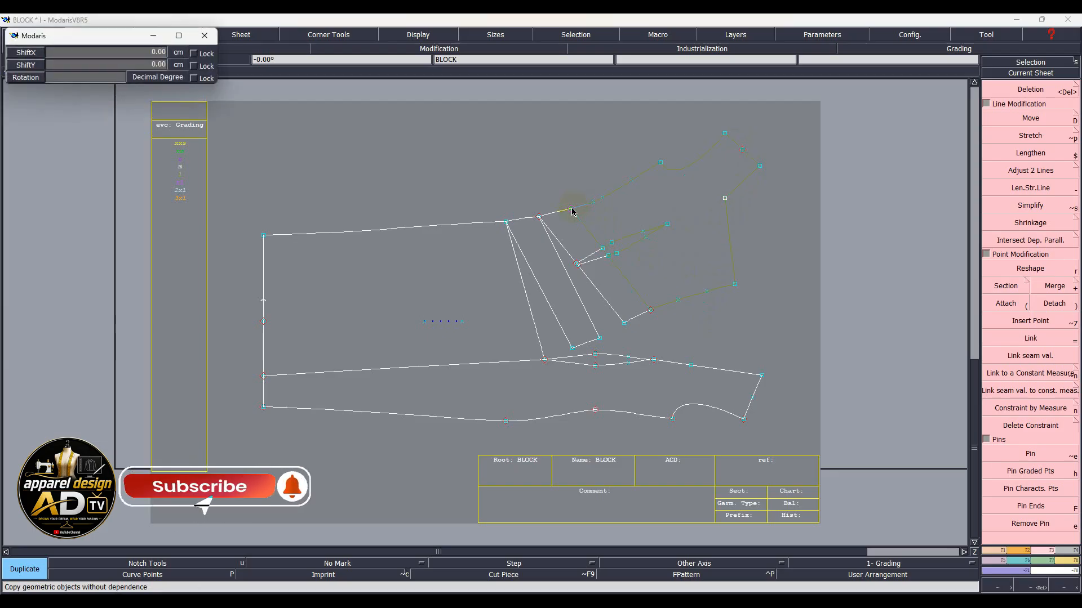
{"action": "scroll", "coordinate": [573, 212], "scroll_direction": "up", "scroll_amount": 4}
{"action": "scroll", "coordinate": [573, 212], "scroll_direction": "up", "scroll_amount": 6}
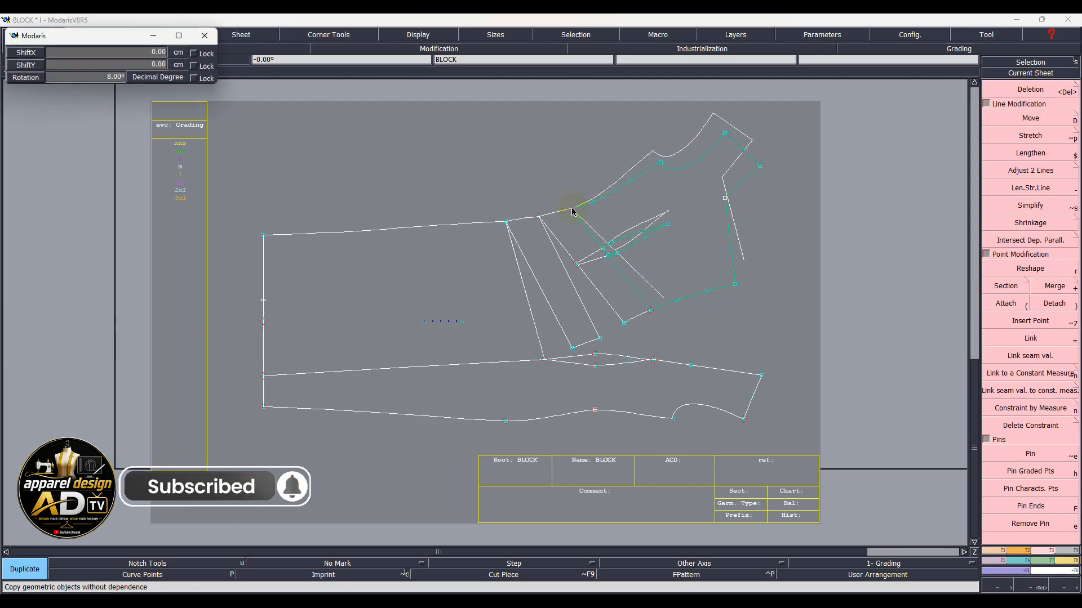
{"action": "scroll", "coordinate": [573, 211], "scroll_direction": "up", "scroll_amount": 2}
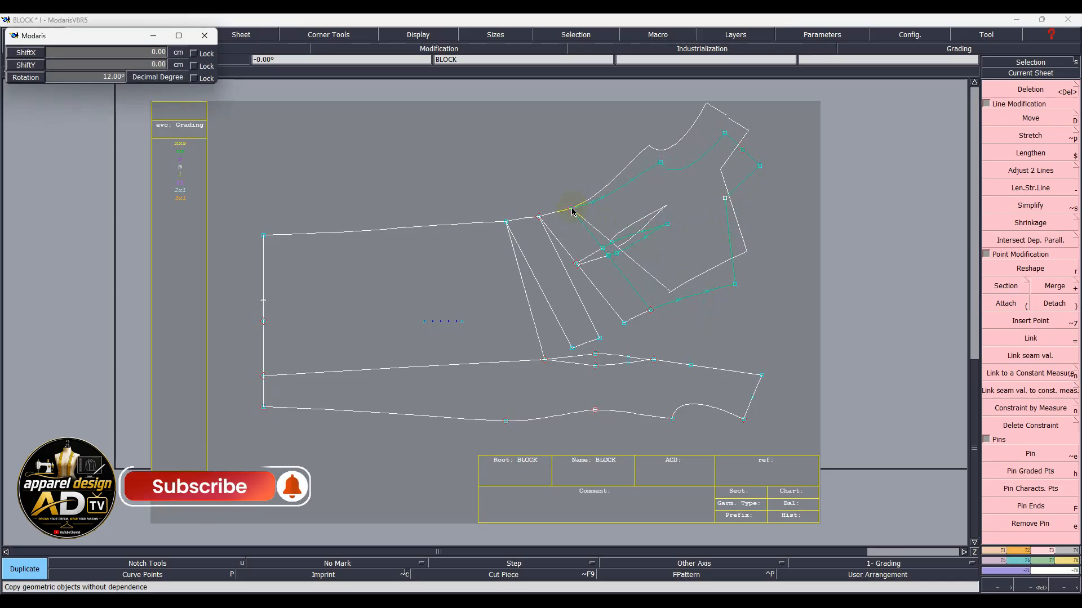
{"action": "left_click", "coordinate": [572, 212]}
- Move the 12° rotated copy so that its pivot corner lies on the second slash line's side seam end
{"action": "scroll", "coordinate": [554, 179], "scroll_direction": "up", "scroll_amount": 5}
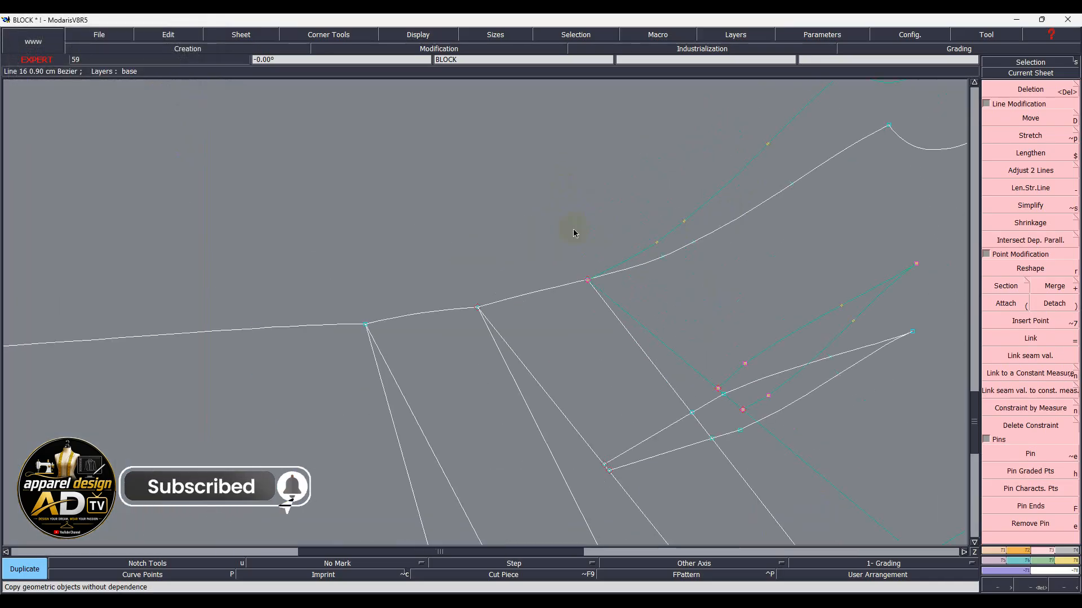
{"action": "scroll", "coordinate": [593, 324], "scroll_direction": "up", "scroll_amount": 4}
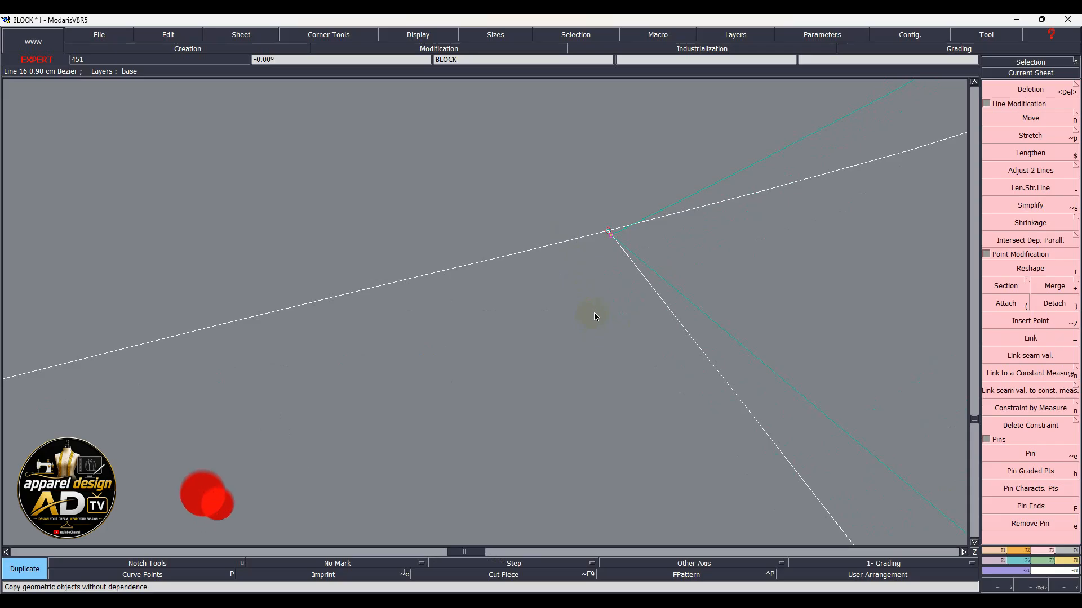
{"action": "key", "text": "d"}
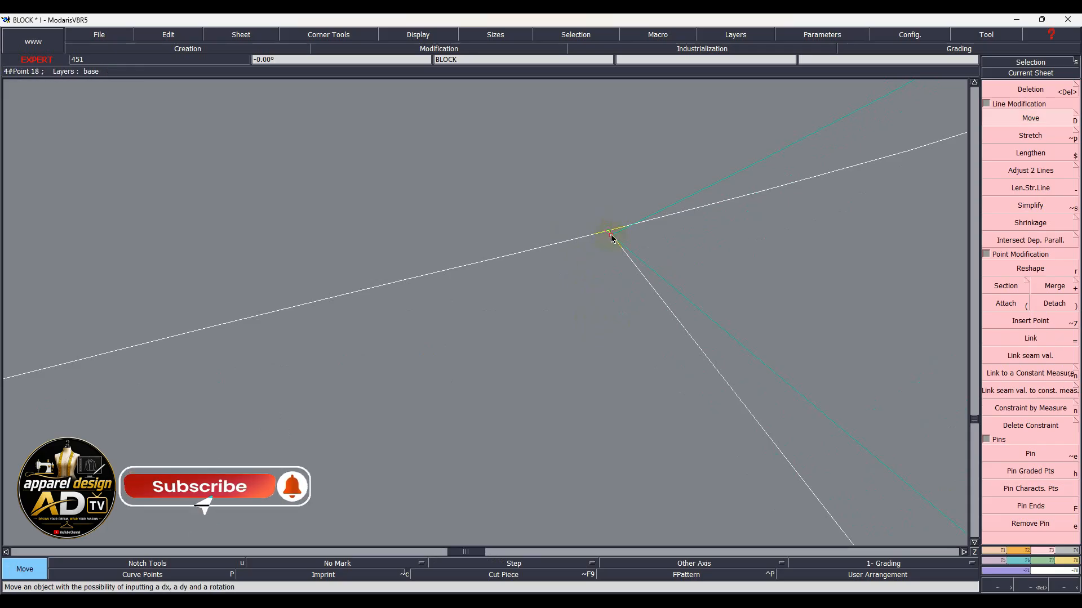
{"action": "left_click", "coordinate": [610, 235]}
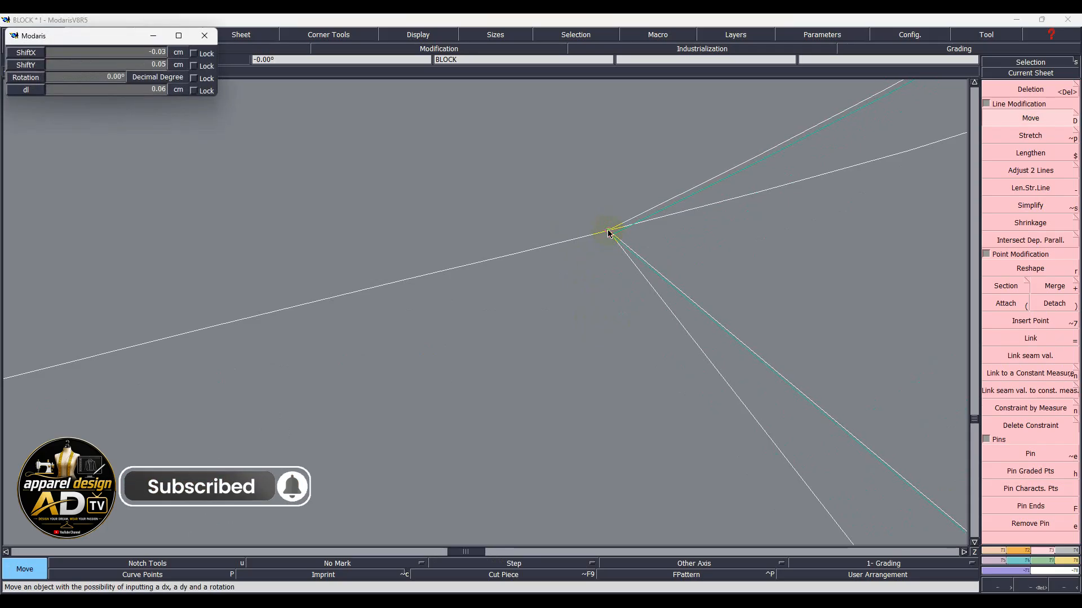
{"action": "key", "text": "Escape"}
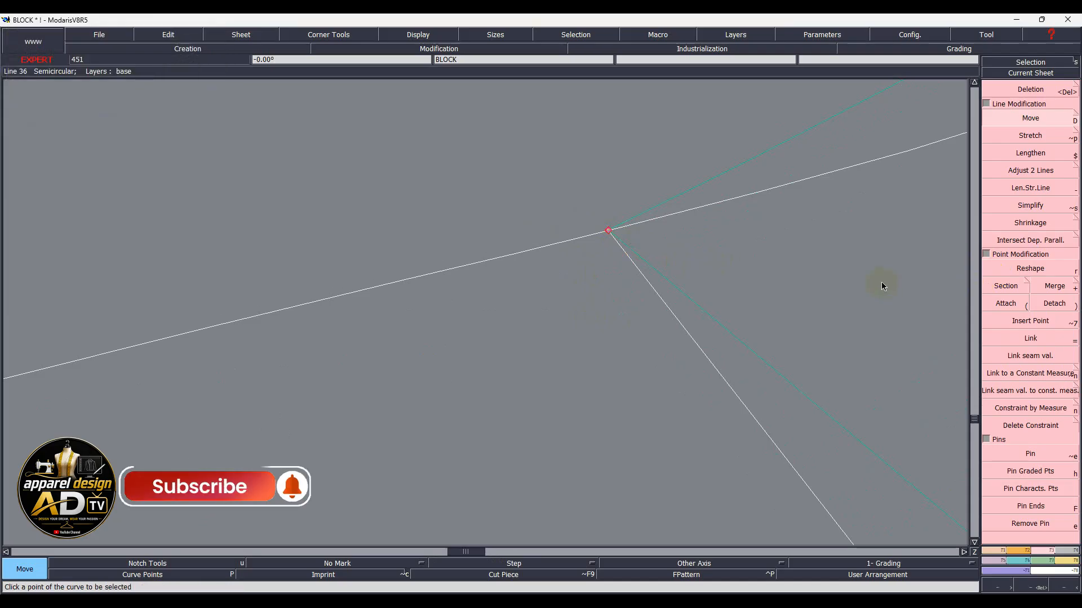
- Delete the unrotated outline and waist dart lines above the second slash line, keeping the rotated copy
{"action": "key", "text": "F11"}
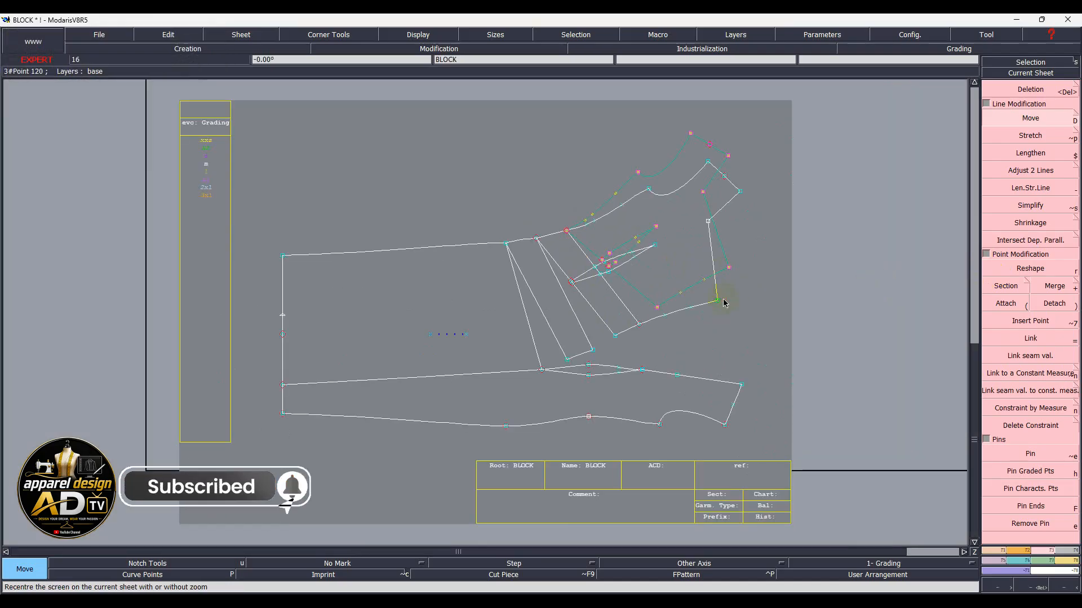
{"action": "key", "text": "Delete"}
{"action": "scroll", "coordinate": [667, 239], "scroll_direction": "up", "scroll_amount": 1}
{"action": "left_click", "coordinate": [670, 169]}
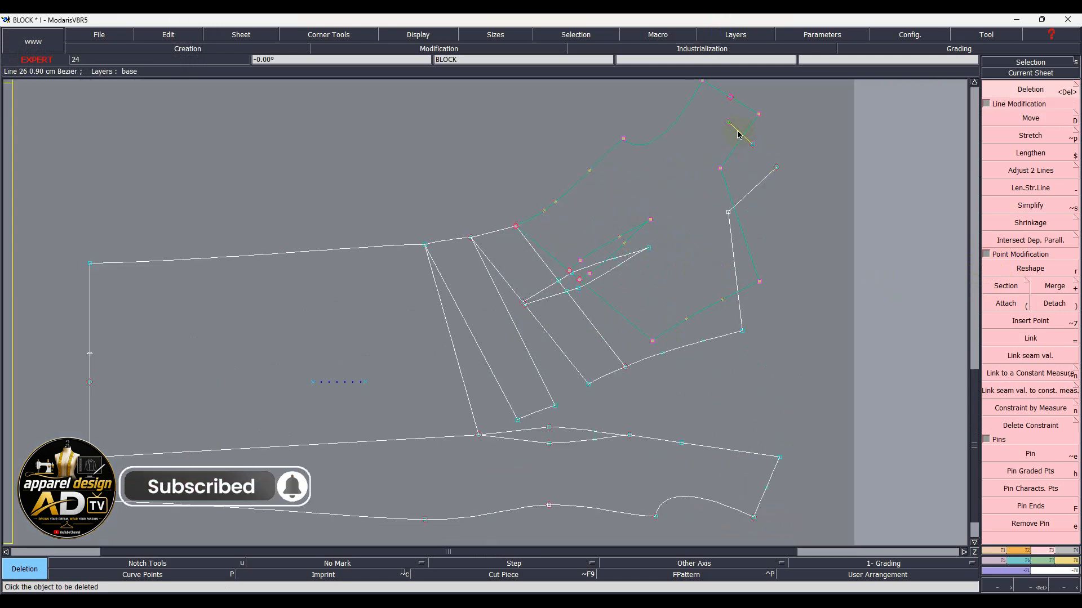
{"action": "left_click", "coordinate": [757, 186]}
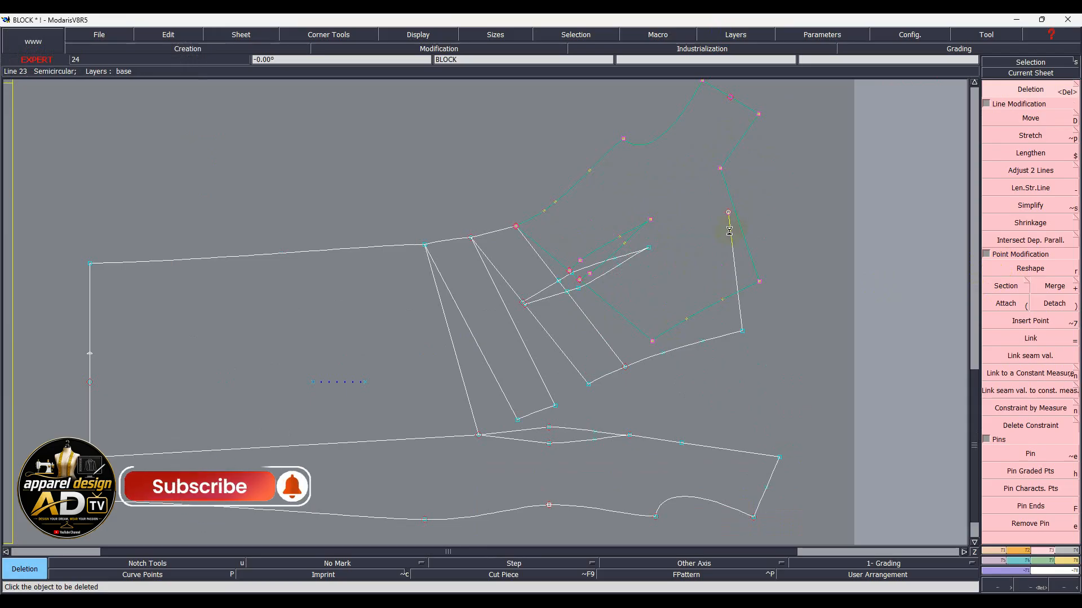
{"action": "left_click", "coordinate": [711, 341]}
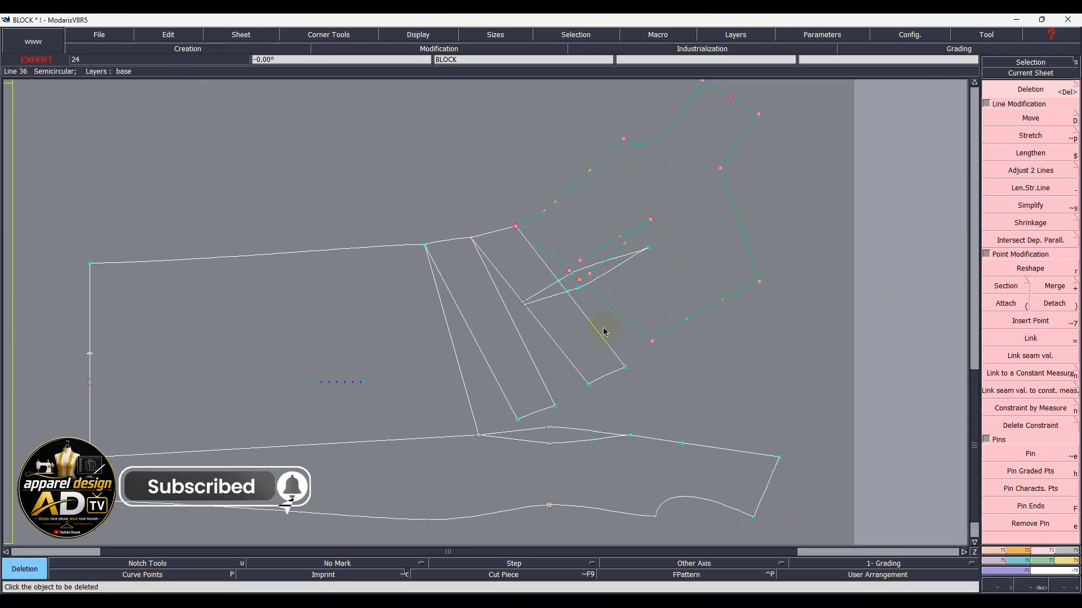
{"action": "scroll", "coordinate": [603, 332], "scroll_direction": "up", "scroll_amount": 2}
{"action": "left_click", "coordinate": [610, 244]}
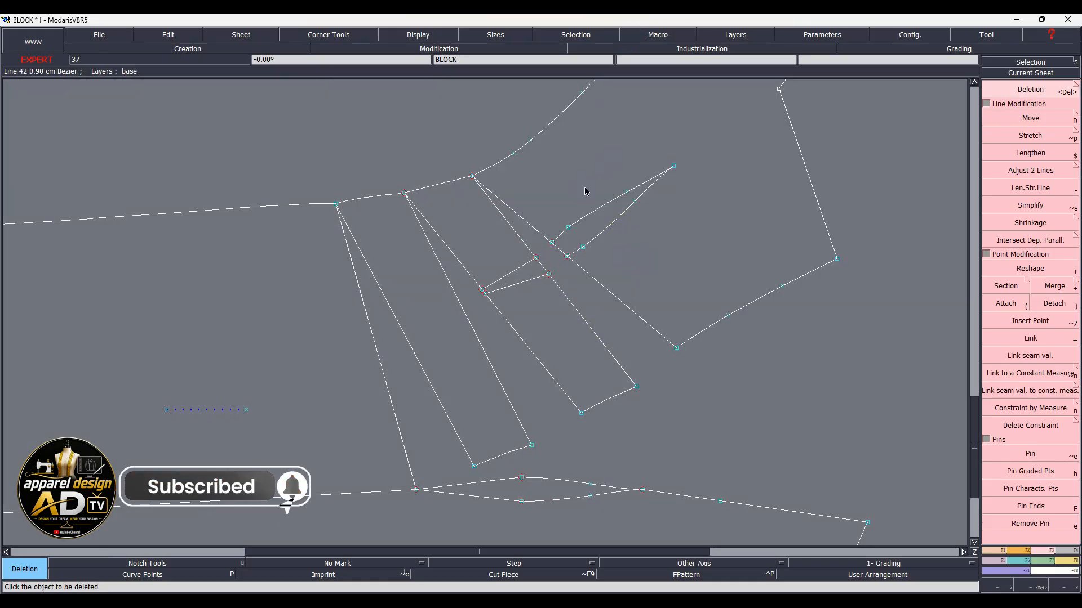
- Attach the rotated copy's pivot corner to the second slash line's end point on the side seam
{"action": "left_click", "coordinate": [1054, 243]}
{"action": "left_click", "coordinate": [1005, 303]}
{"action": "scroll", "coordinate": [471, 164], "scroll_direction": "up", "scroll_amount": 5}
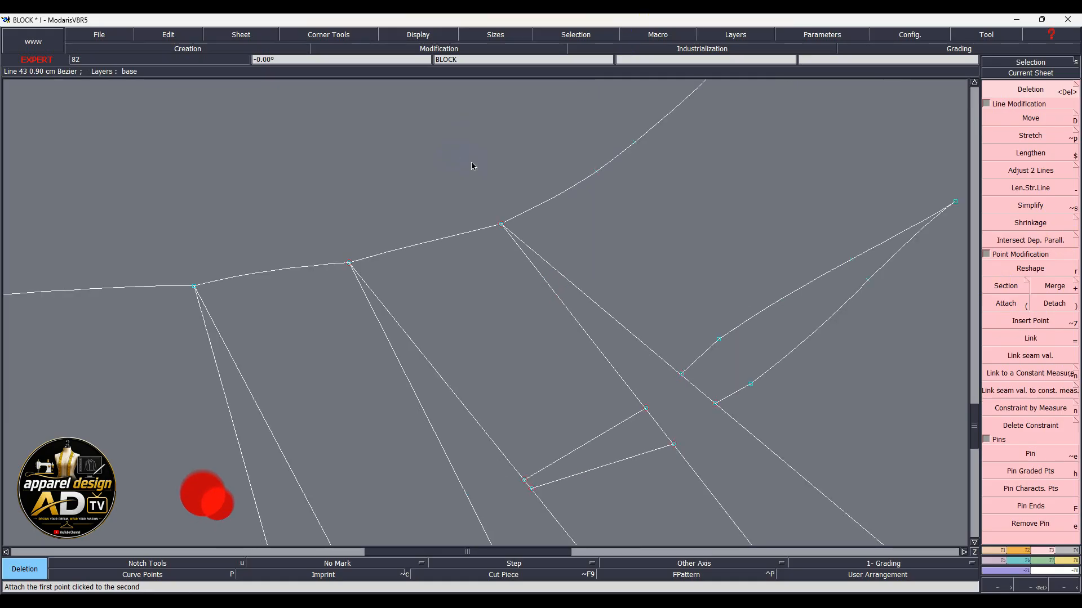
{"action": "scroll", "coordinate": [520, 225], "scroll_direction": "down", "scroll_amount": 5}
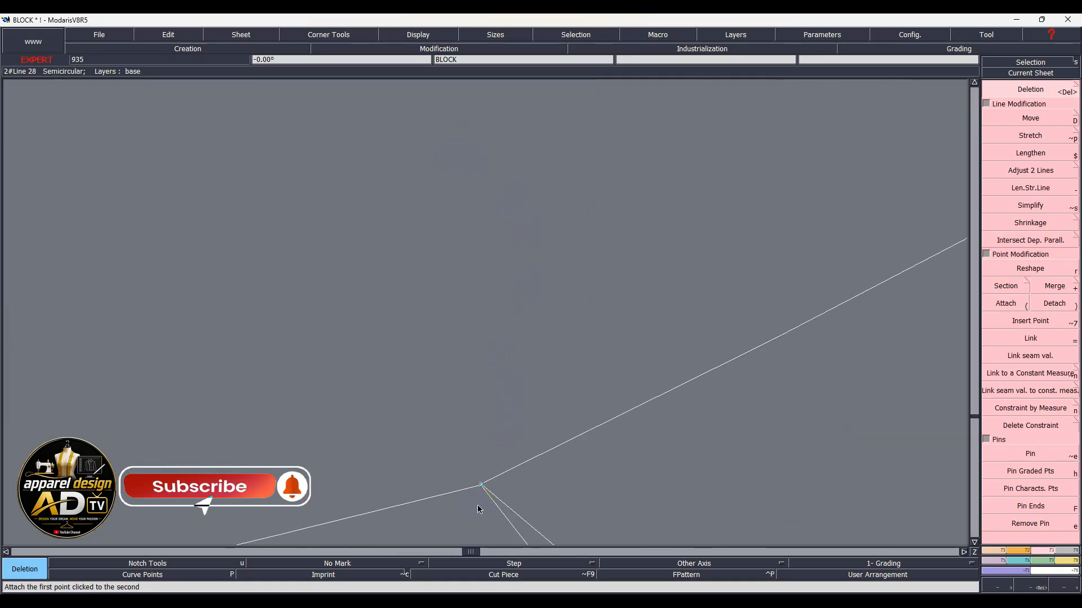
{"action": "scroll", "coordinate": [480, 501], "scroll_direction": "up", "scroll_amount": 3}
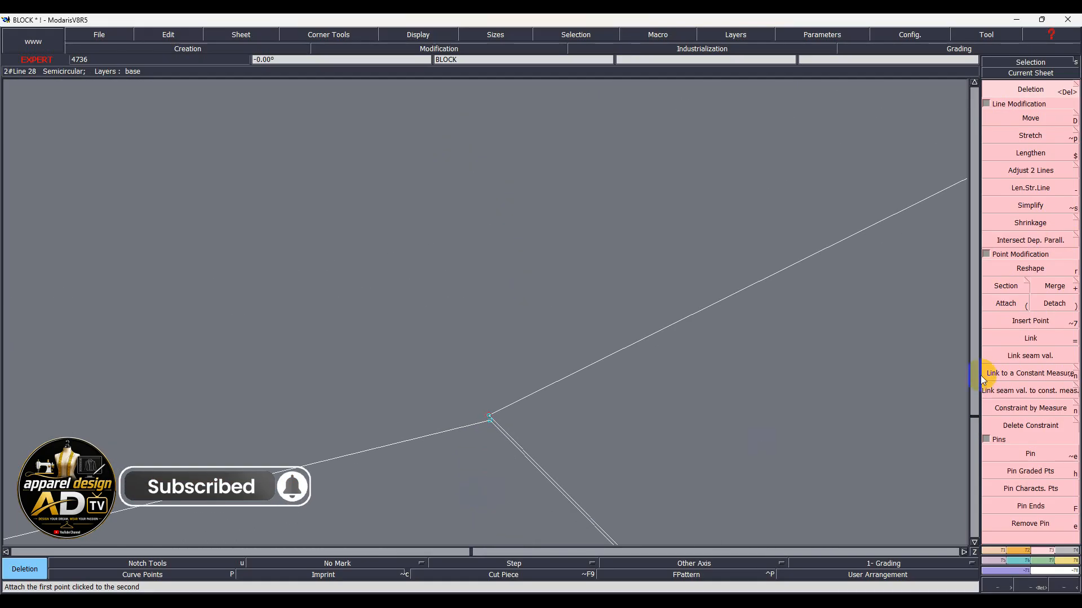
{"action": "left_click", "coordinate": [995, 312]}
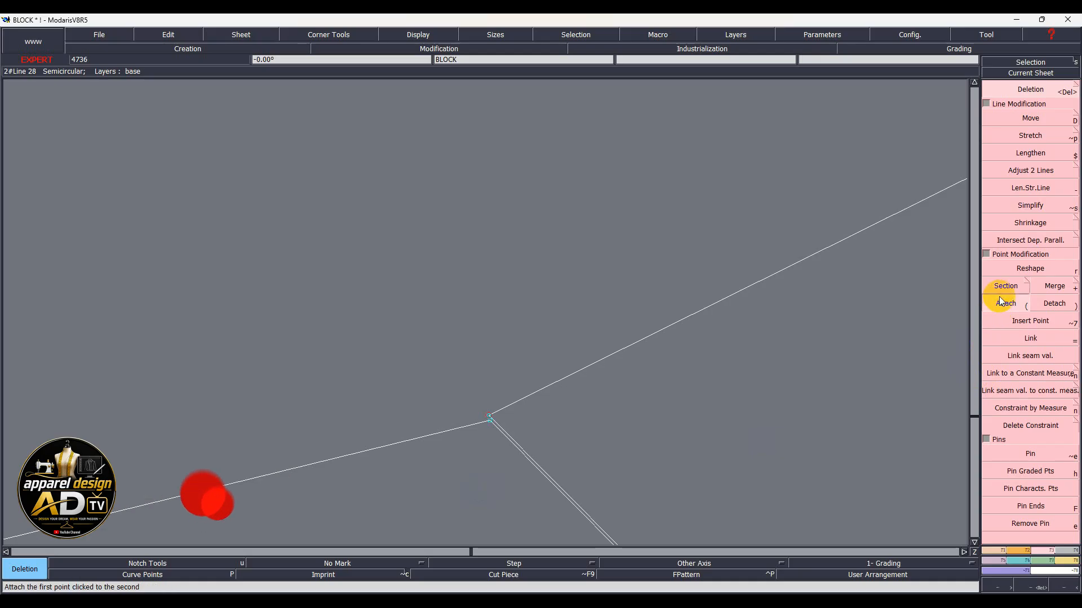
{"action": "left_click", "coordinate": [489, 421]}
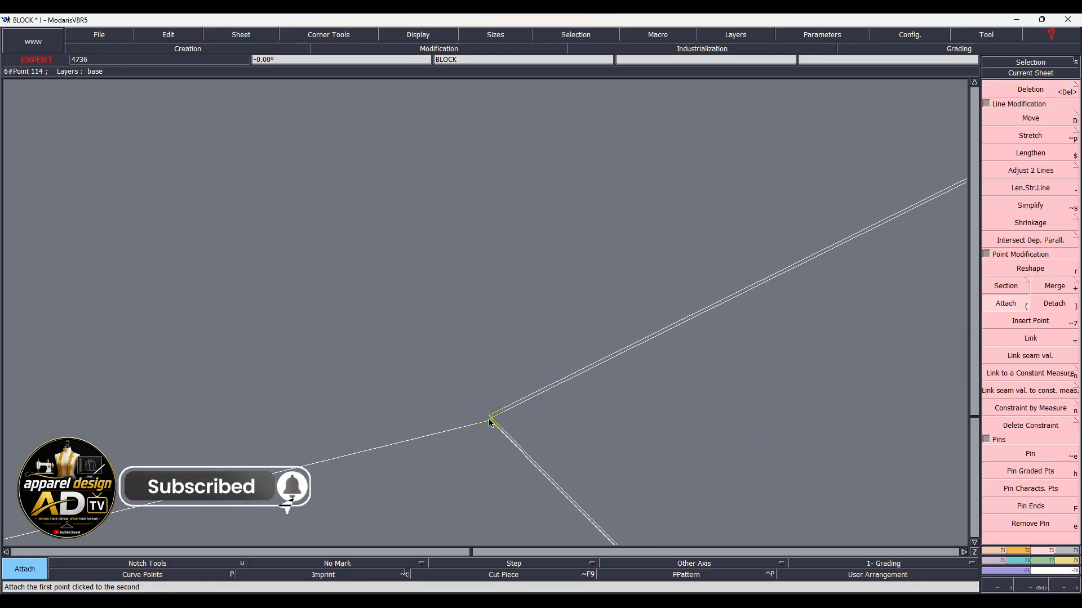
{"action": "left_click", "coordinate": [490, 421]}
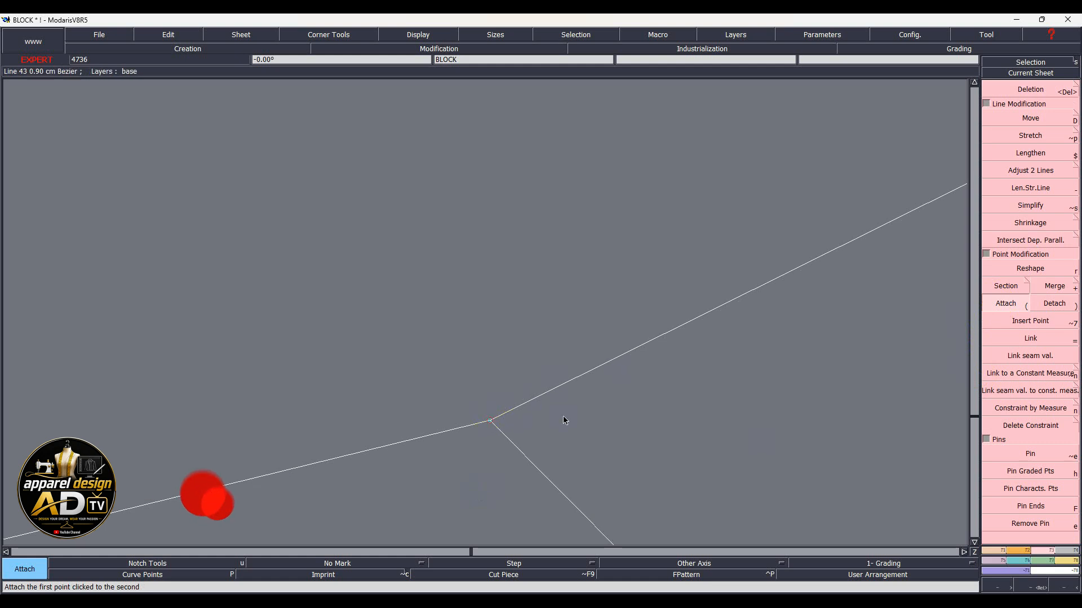
- Section the rotated panel's side seam and inner edge at their next division points and join them with a third straight slash line
{"action": "key", "text": "Home"}
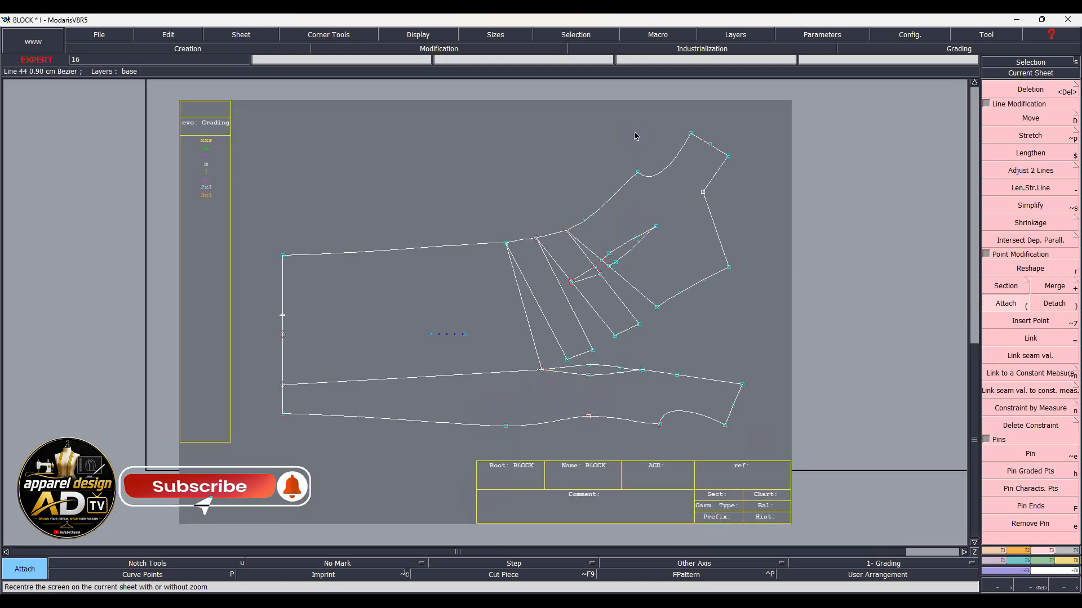
{"action": "scroll", "coordinate": [692, 258], "scroll_direction": "up", "scroll_amount": 2}
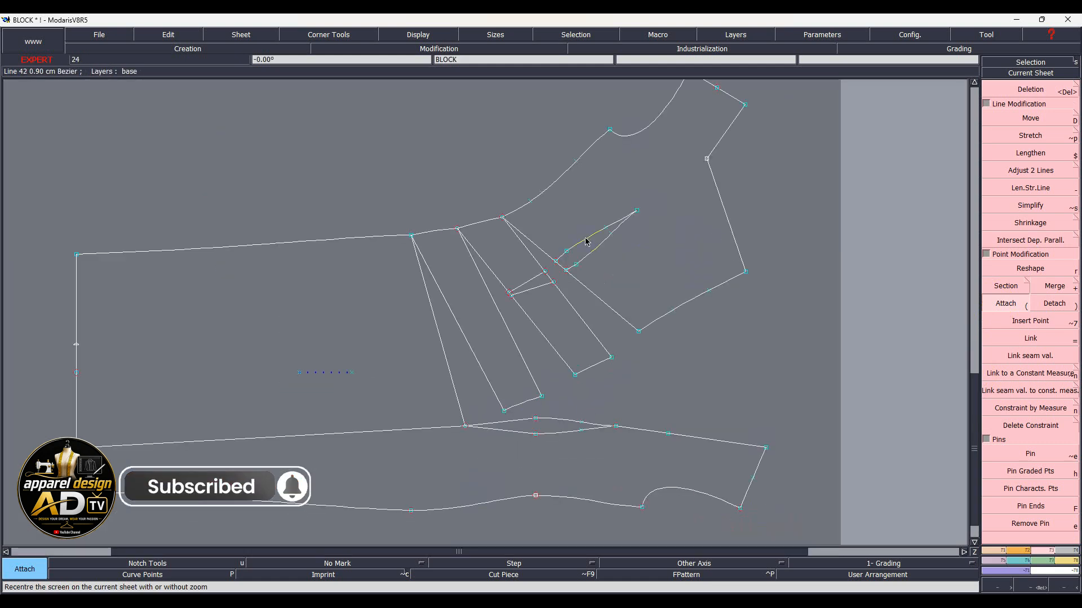
{"action": "left_click", "coordinate": [1003, 285]}
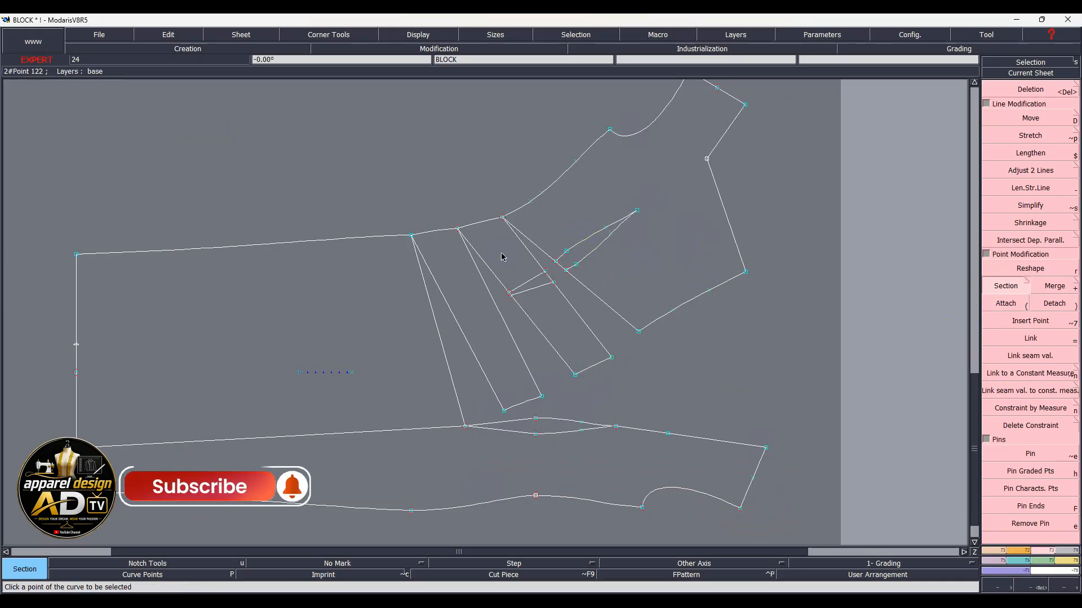
{"action": "left_click", "coordinate": [542, 194]}
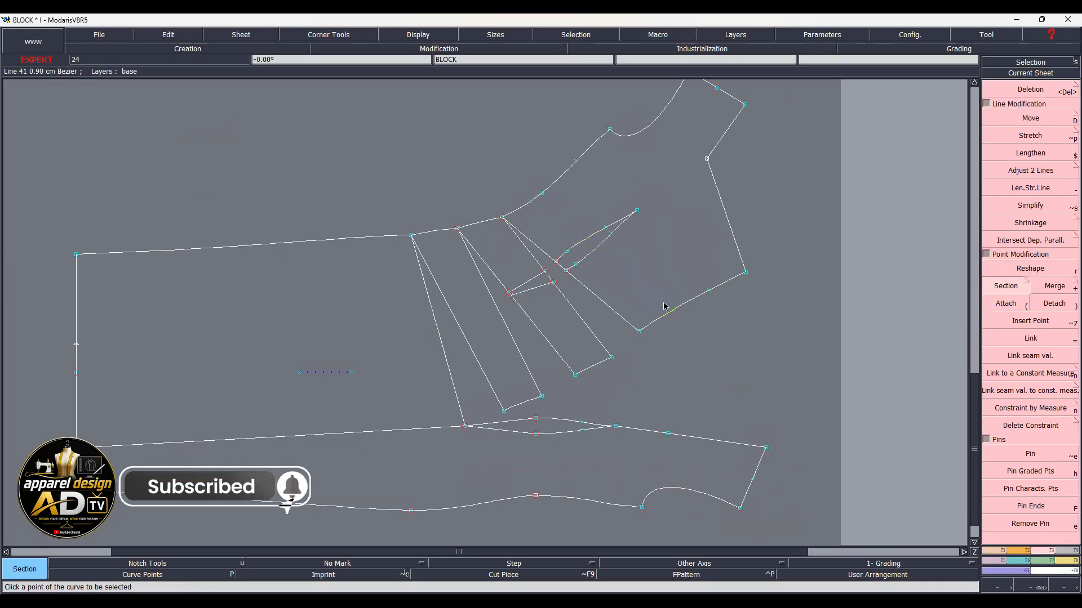
{"action": "key", "text": "l"}
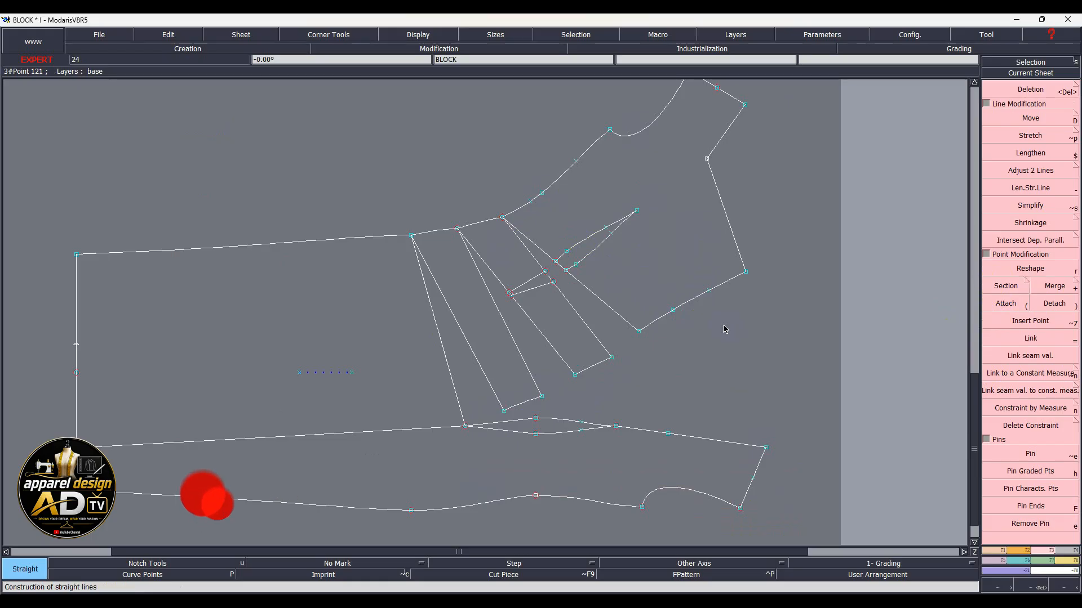
{"action": "left_click", "coordinate": [542, 194]}
{"action": "left_click", "coordinate": [674, 312]}
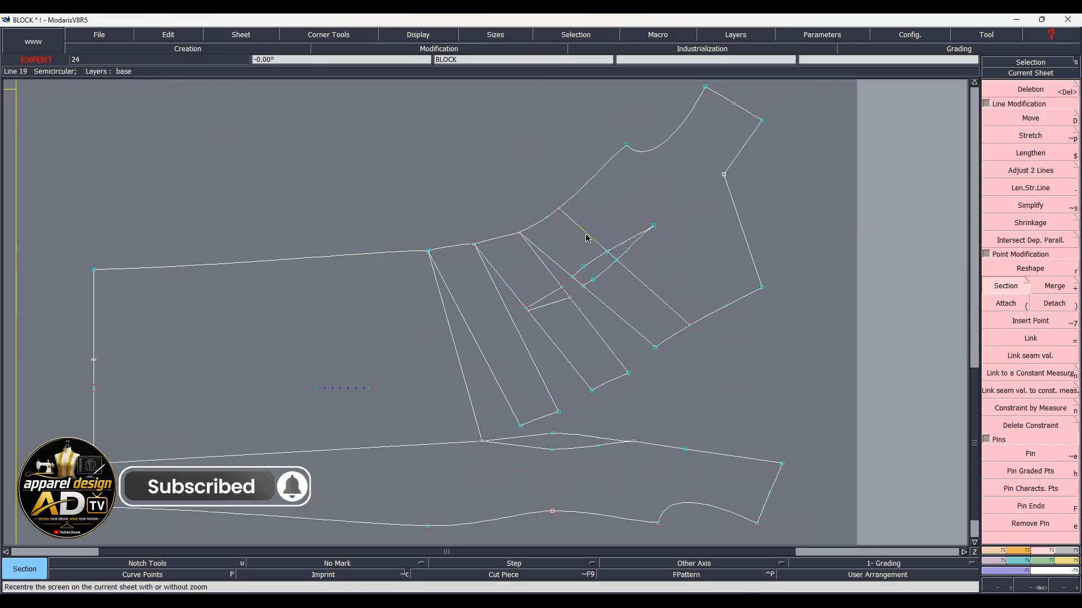
- Duplicate the panel outline and waist dart lines above the third slash line, rotated 12° about the slash line's side seam end
{"action": "left_click", "coordinate": [586, 236]}
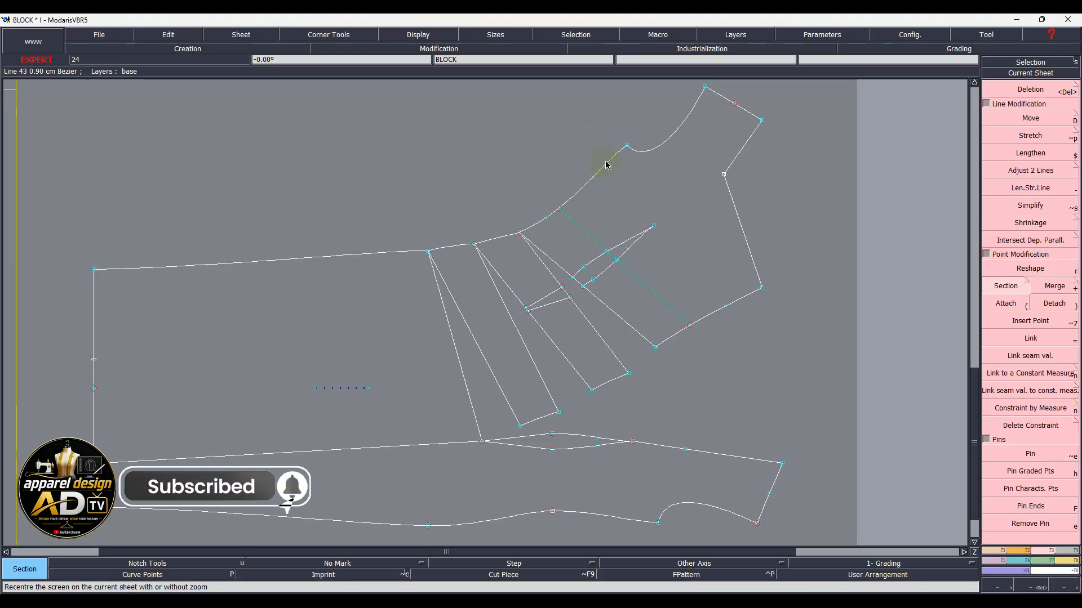
{"action": "left_click", "coordinate": [713, 96]}
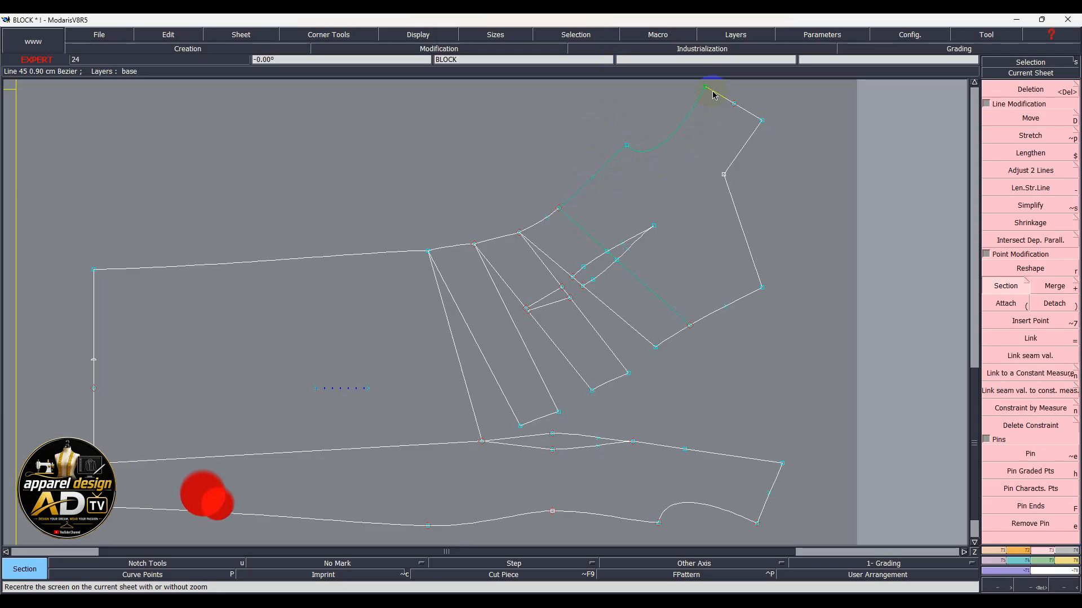
{"action": "left_click", "coordinate": [752, 134]}
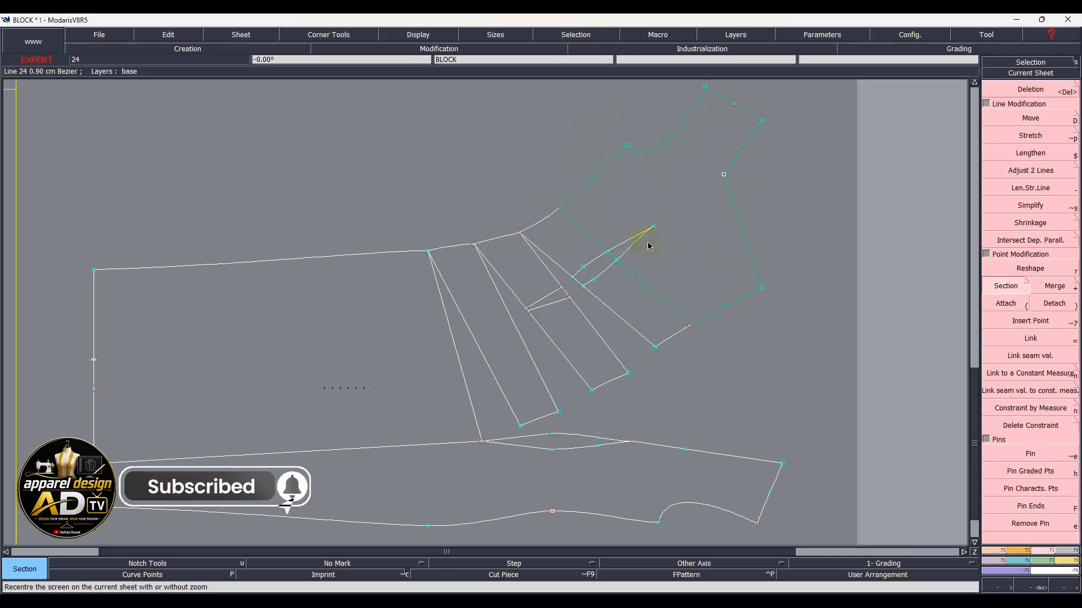
{"action": "scroll", "coordinate": [647, 246], "scroll_direction": "up", "scroll_amount": 1}
{"action": "right_click", "coordinate": [630, 243], "text": "shift"}
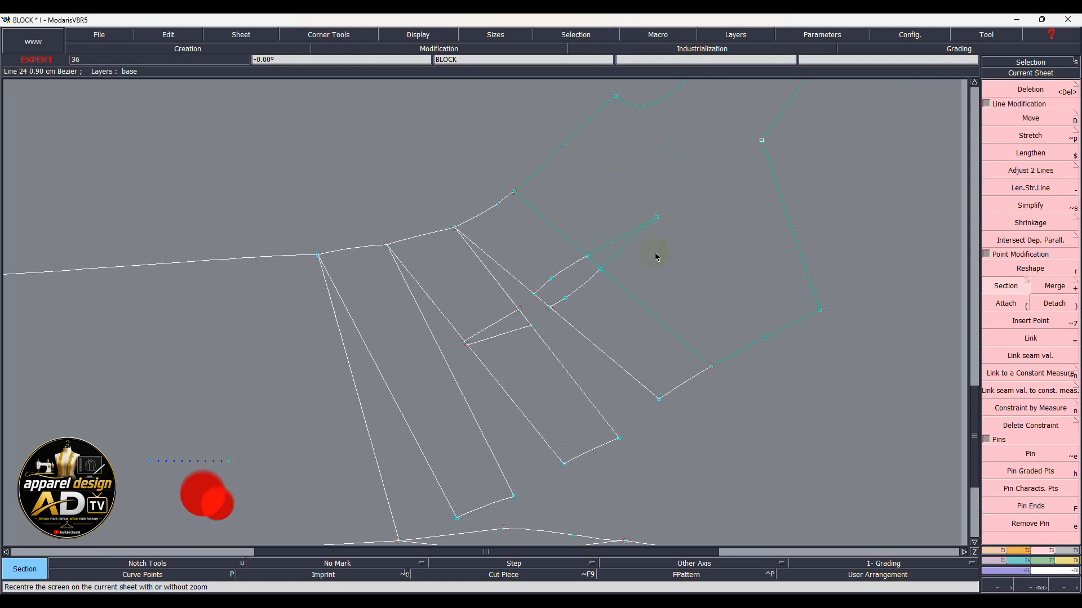
{"action": "key", "text": "d"}
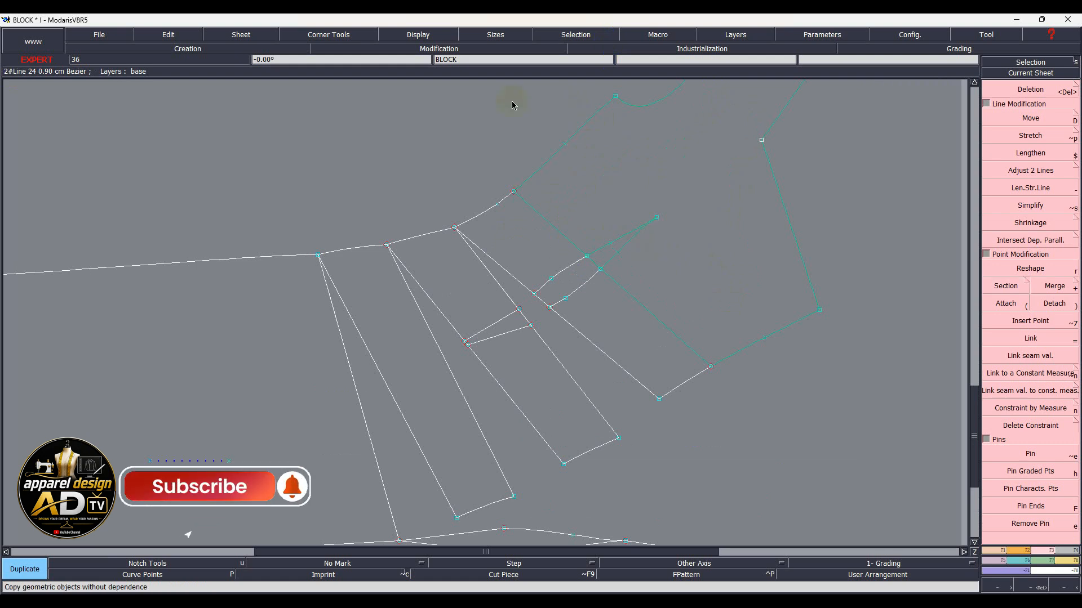
{"action": "left_click", "coordinate": [514, 193]}
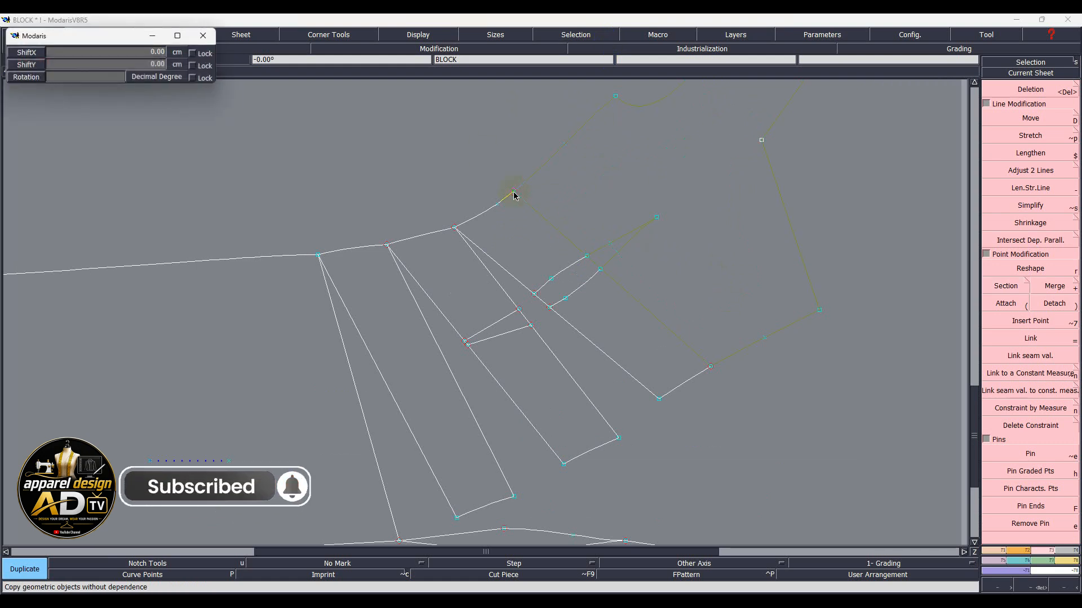
{"action": "scroll", "coordinate": [514, 193], "scroll_direction": "up", "scroll_amount": 8}
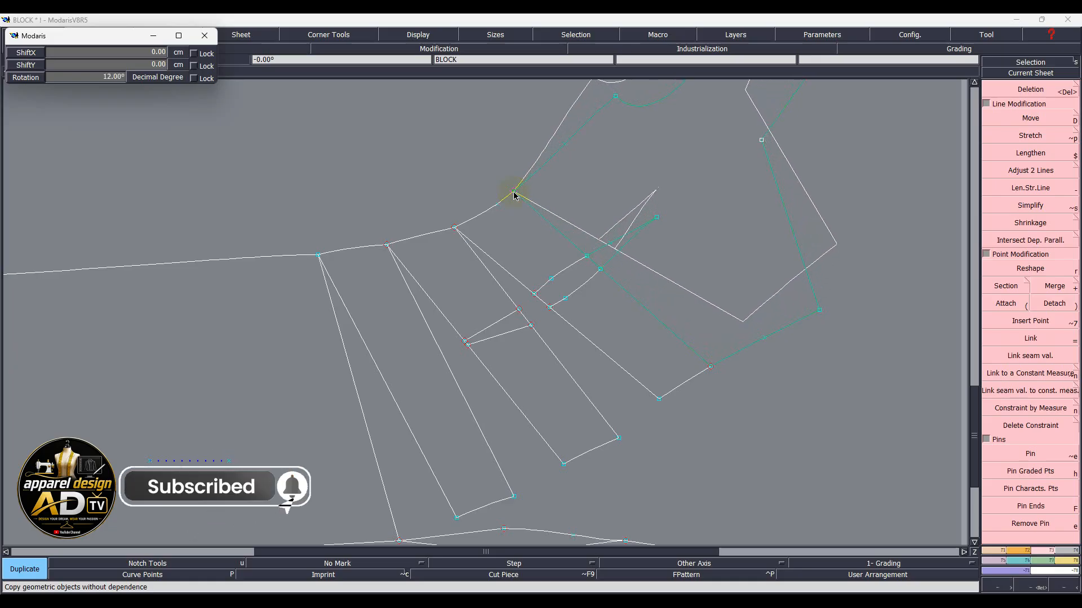
{"action": "left_click", "coordinate": [513, 195]}
- Move the 12° rotated copy so that its pivot corner lies on the third slash line's side seam end
{"action": "scroll", "coordinate": [499, 169], "scroll_direction": "up", "scroll_amount": 4}
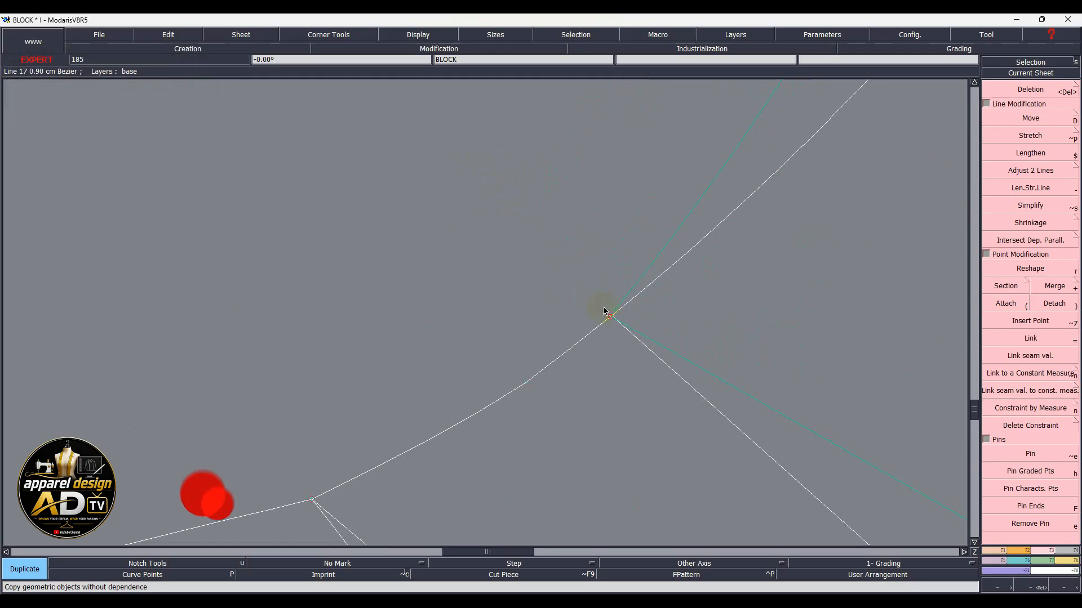
{"action": "scroll", "coordinate": [600, 307], "scroll_direction": "up", "scroll_amount": 3}
{"action": "scroll", "coordinate": [699, 376], "scroll_direction": "up", "scroll_amount": 2}
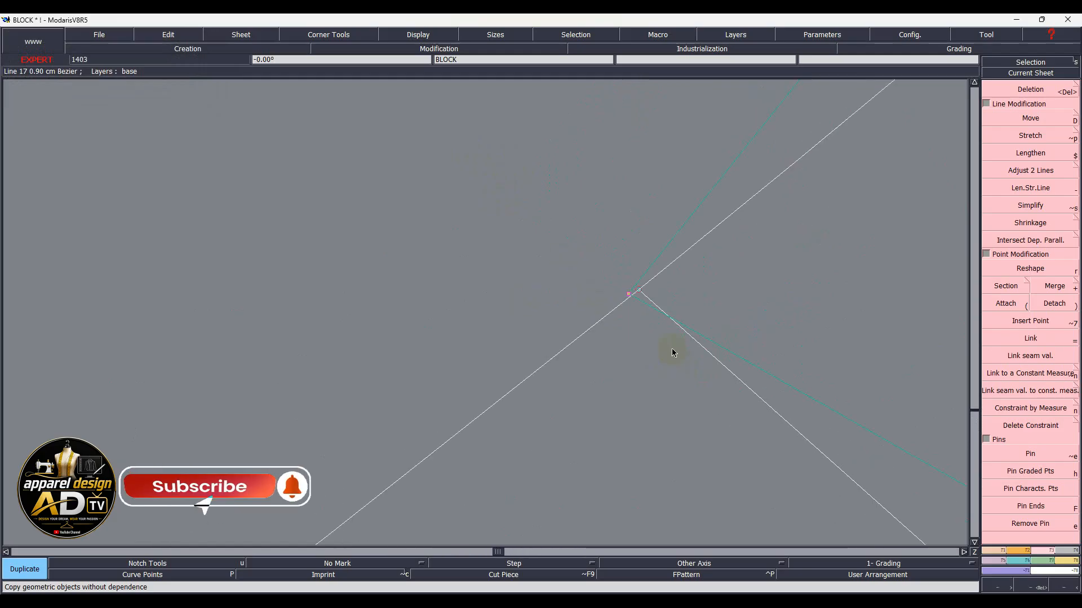
{"action": "key", "text": "d"}
{"action": "left_click", "coordinate": [629, 295]}
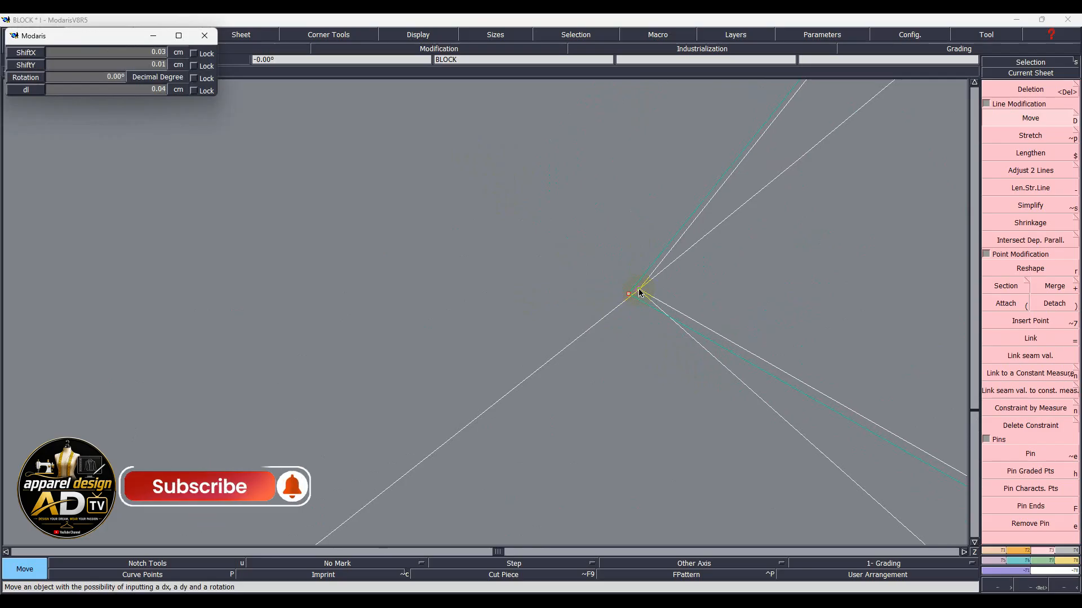
{"action": "left_click", "coordinate": [638, 290]}
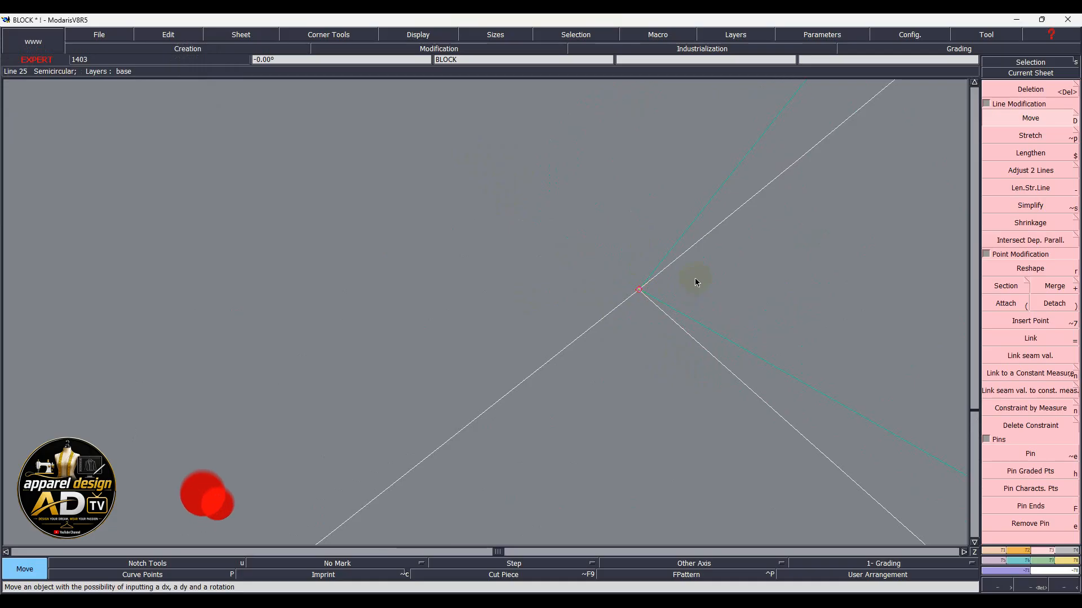
- Delete the unrotated outline and waist dart lines above the third slash line, keeping the rotated copy
{"action": "key", "text": "Home"}
{"action": "scroll", "coordinate": [683, 176], "scroll_direction": "up", "scroll_amount": 1}
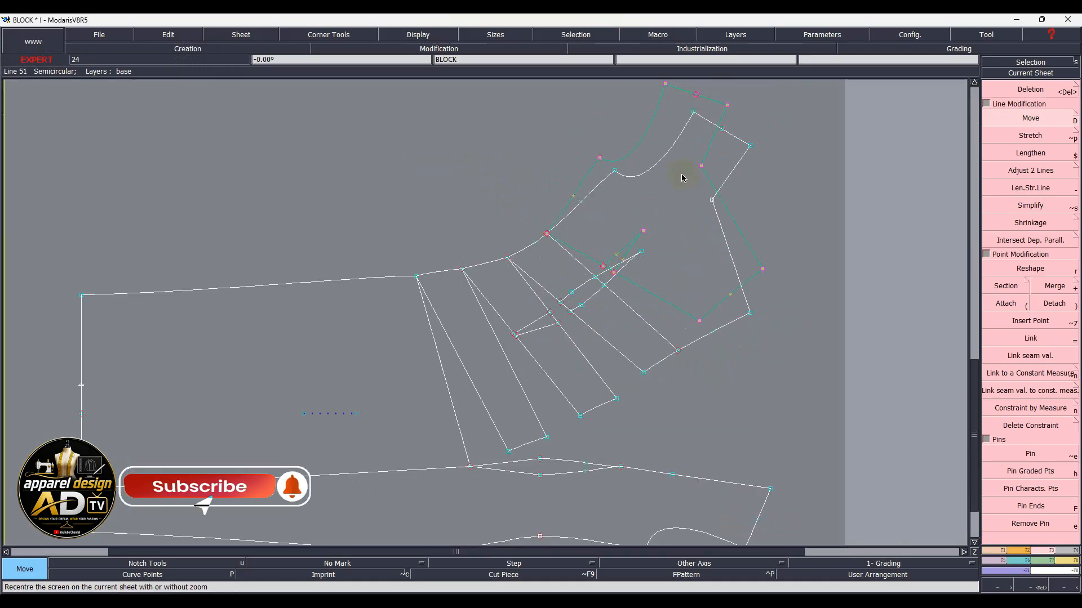
{"action": "key", "text": "Delete"}
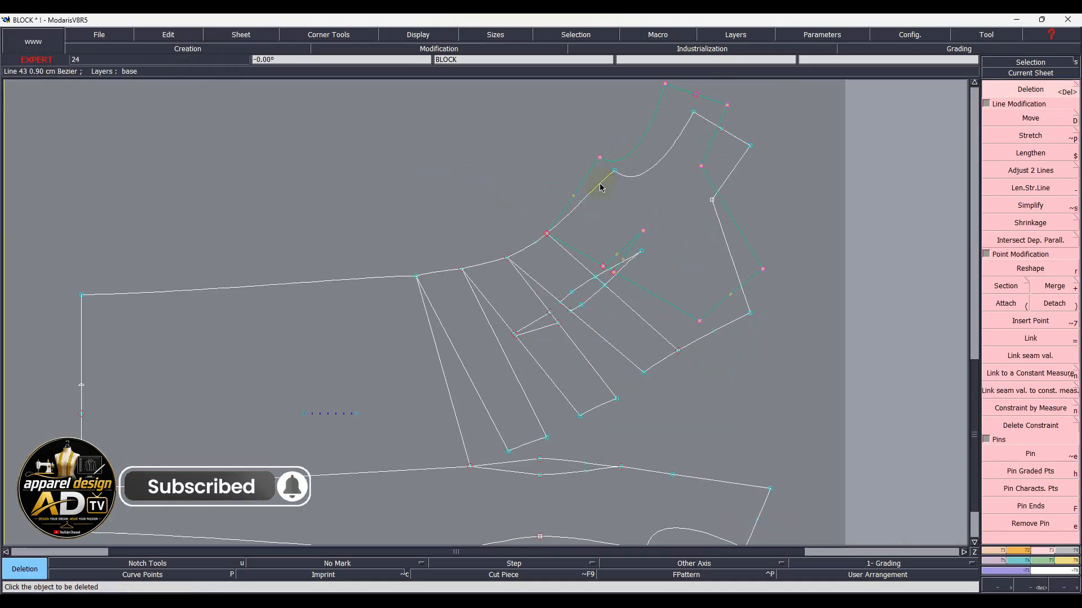
{"action": "left_click", "coordinate": [645, 174]}
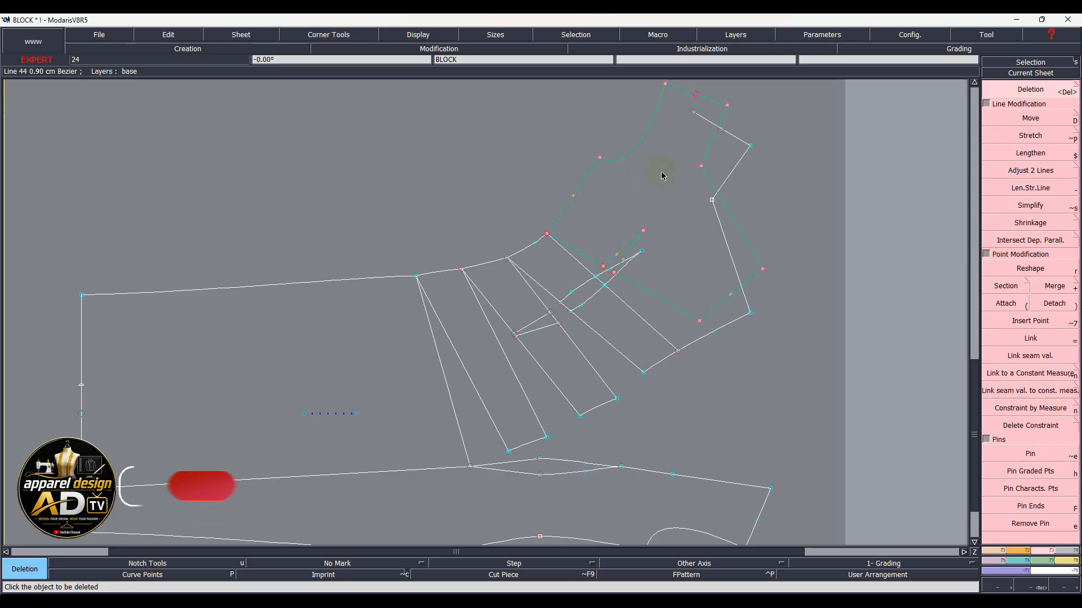
{"action": "left_click", "coordinate": [740, 144]}
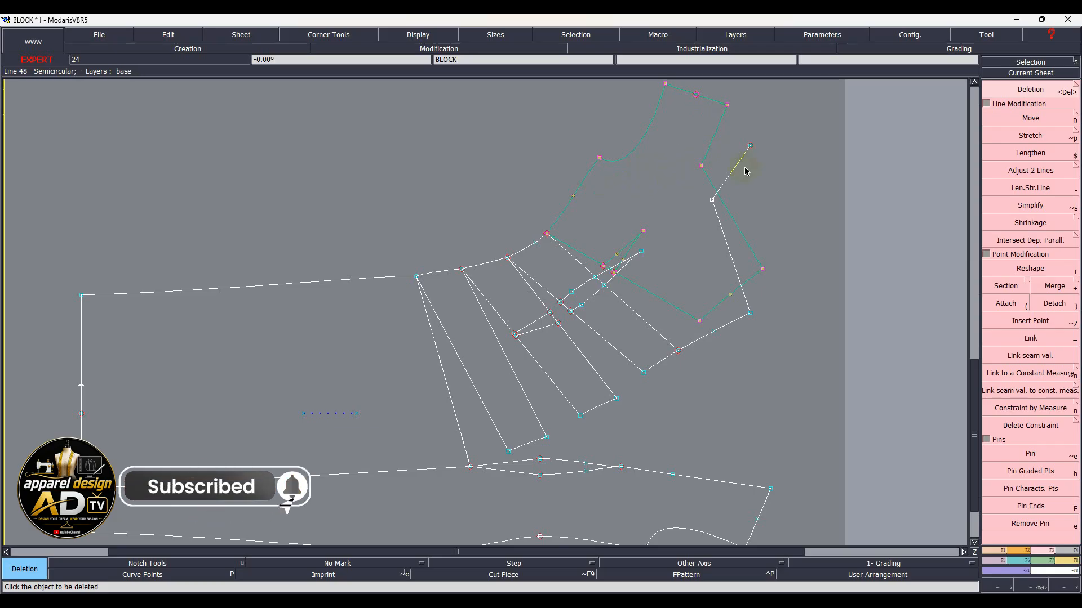
{"action": "left_click", "coordinate": [718, 329]}
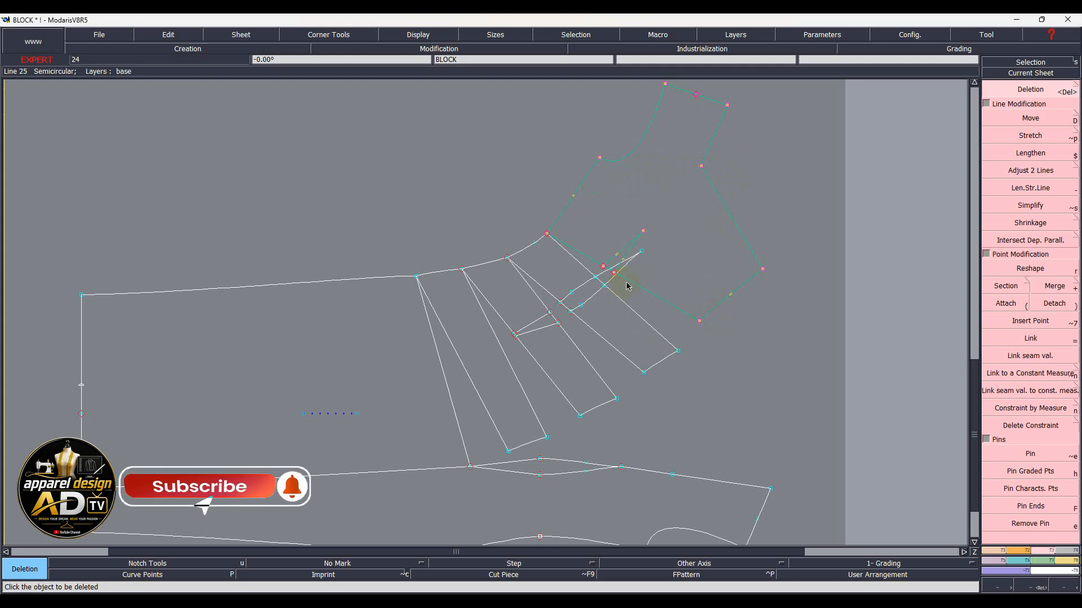
{"action": "scroll", "coordinate": [623, 286], "scroll_direction": "up", "scroll_amount": 2}
{"action": "scroll", "coordinate": [624, 285], "scroll_direction": "up", "scroll_amount": 2}
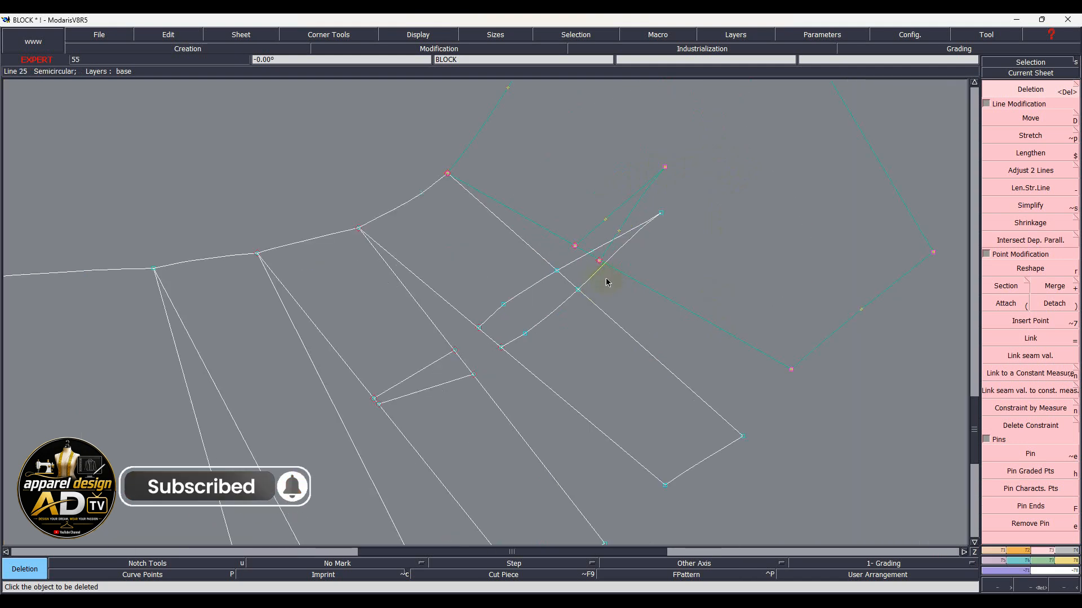
{"action": "left_click", "coordinate": [588, 278]}
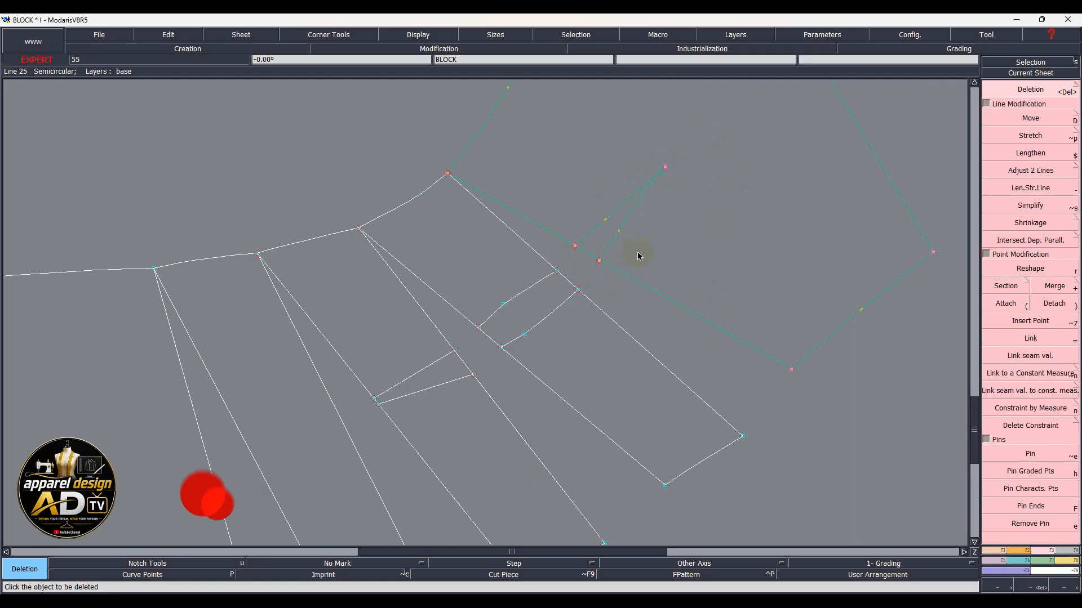
- Attach the rotated copy's pivot corner to the third slash line's end point on the side seam
{"action": "scroll", "coordinate": [704, 253], "scroll_direction": "down", "scroll_amount": 5}
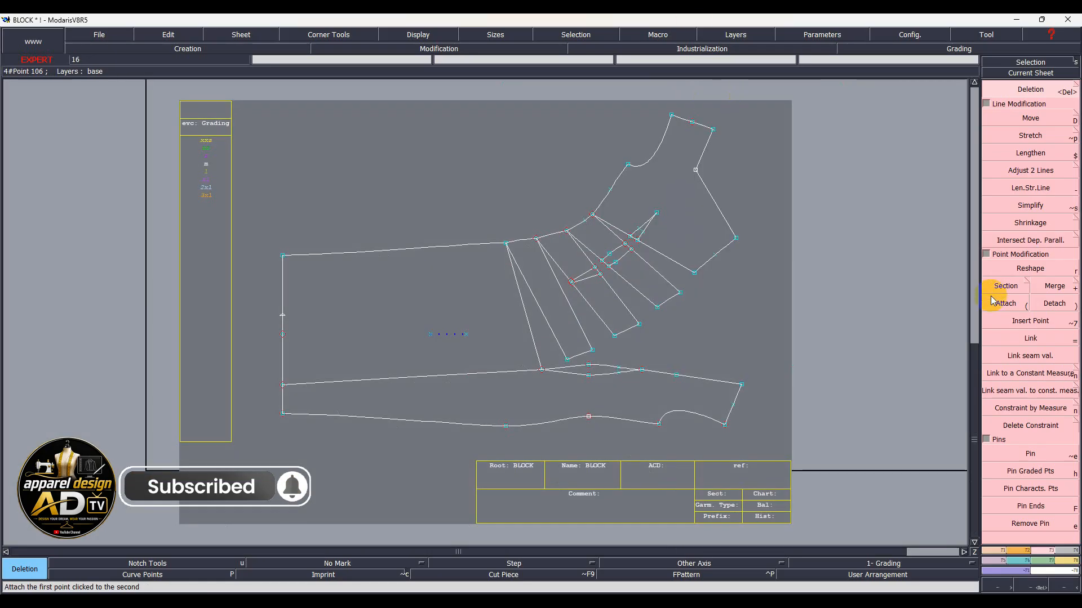
{"action": "left_click", "coordinate": [1005, 303]}
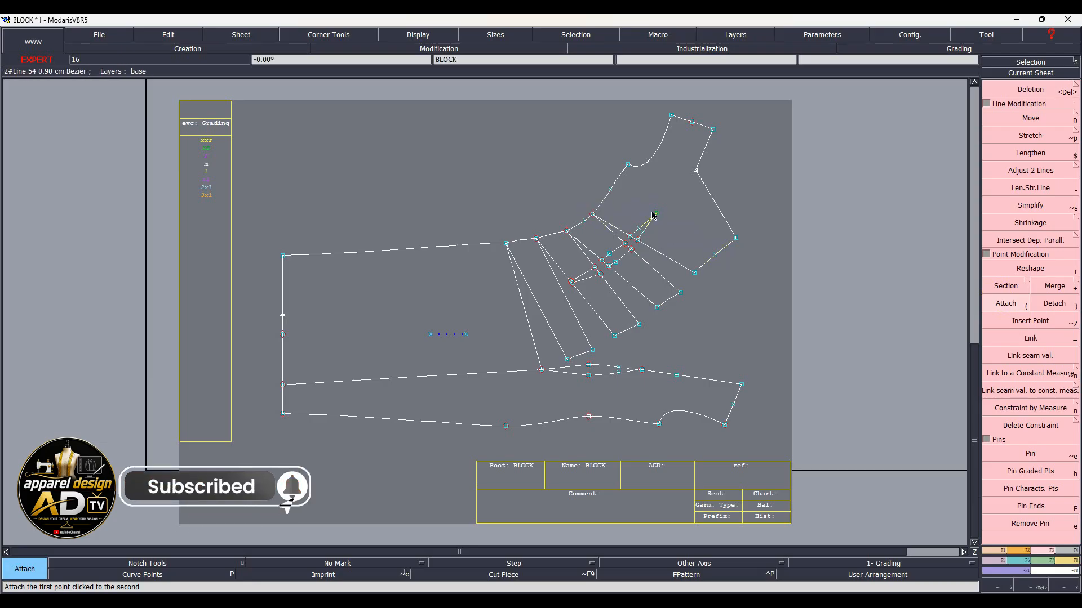
{"action": "scroll", "coordinate": [687, 170], "scroll_direction": "up", "scroll_amount": 4}
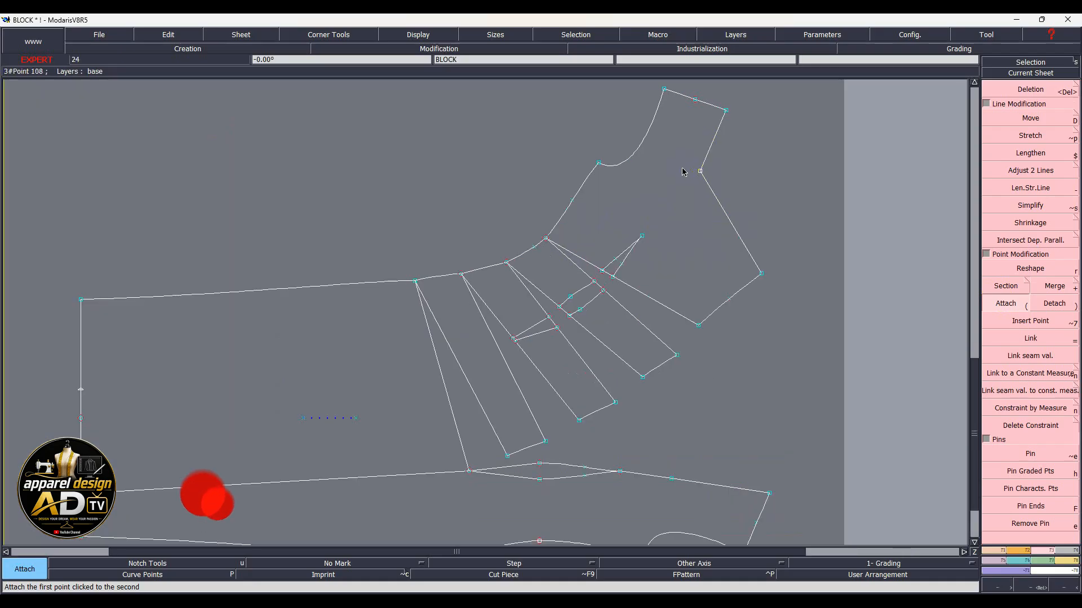
{"action": "left_click", "coordinate": [1016, 300]}
- Section the rotated panel's side seam and inner edge at their next division points and join them with a fourth straight slash line
{"action": "left_click", "coordinate": [1006, 286]}
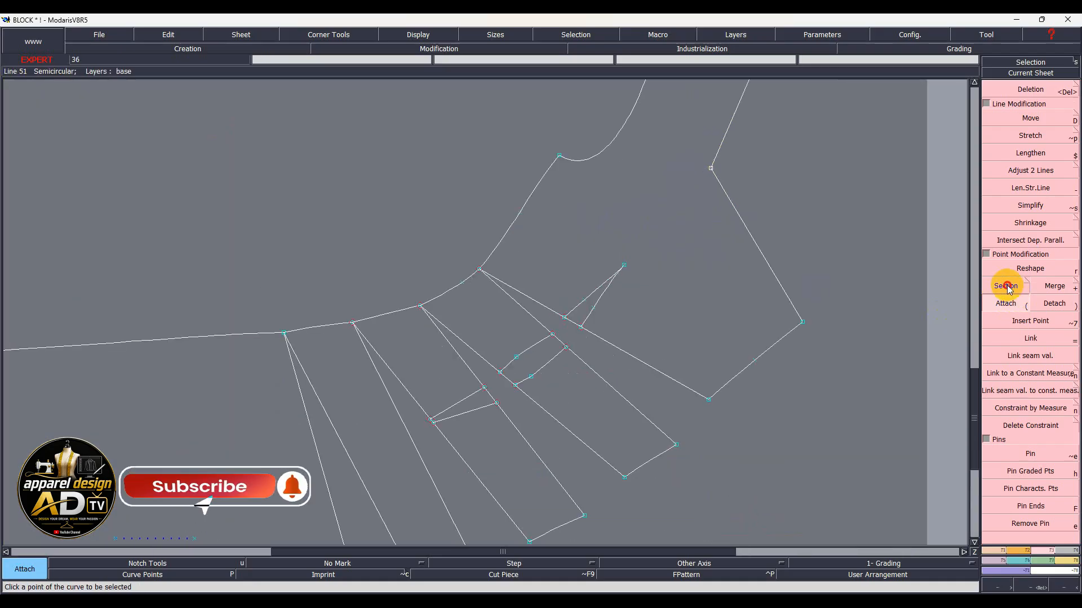
{"action": "left_click", "coordinate": [520, 214]}
{"action": "left_click", "coordinate": [754, 359]}
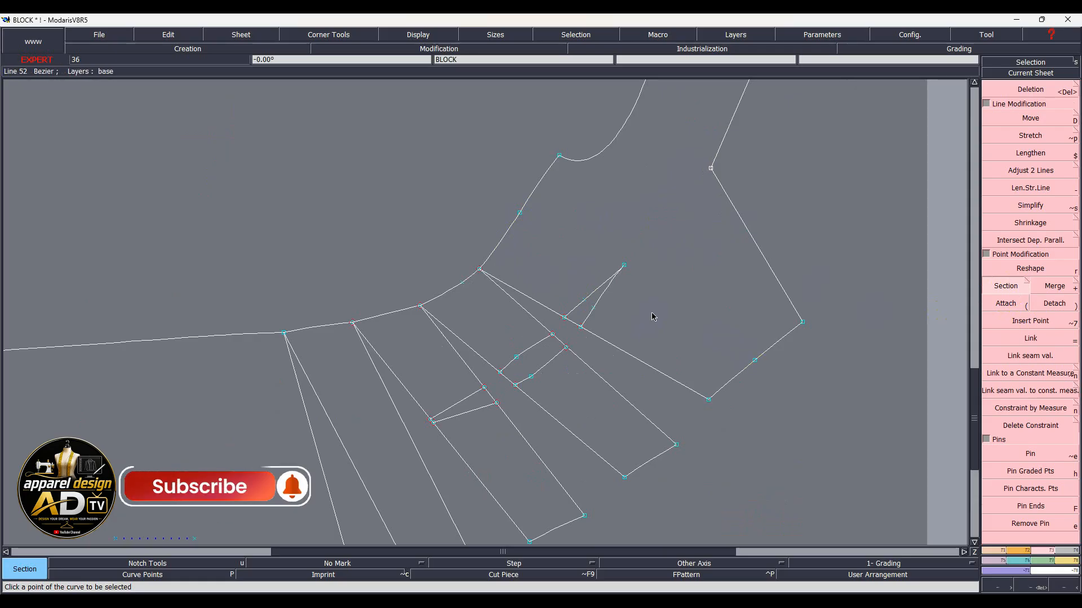
{"action": "key", "text": "s"}
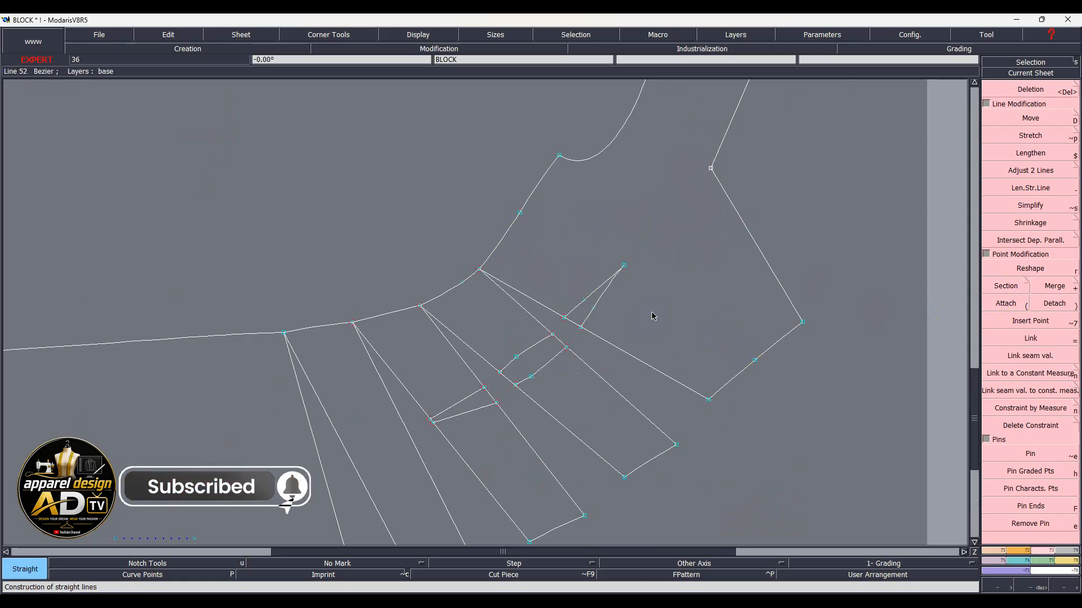
{"action": "left_click", "coordinate": [519, 213]}
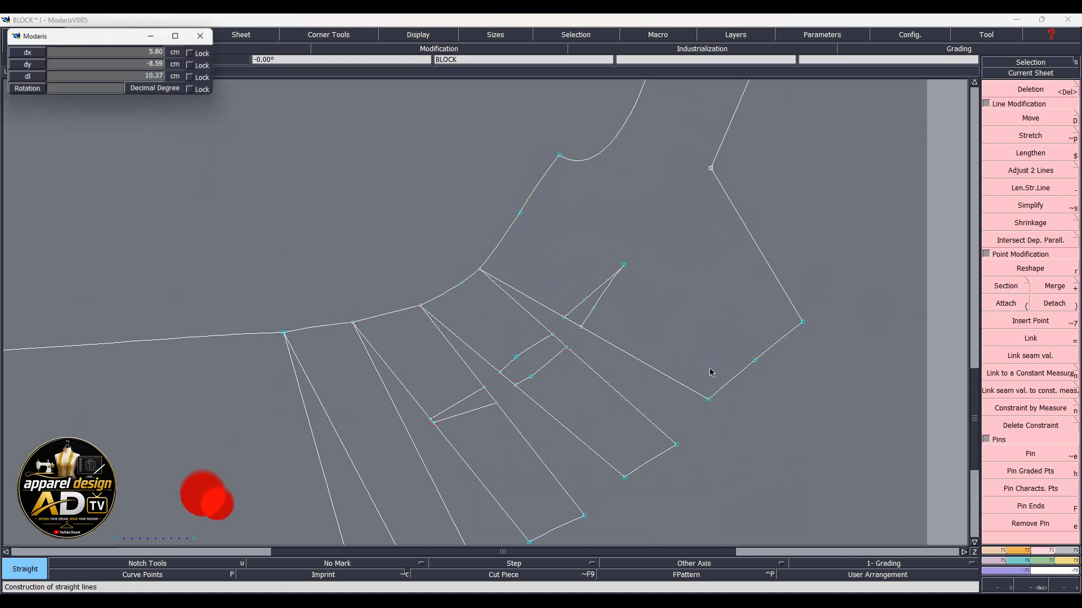
{"action": "left_click", "coordinate": [754, 359]}
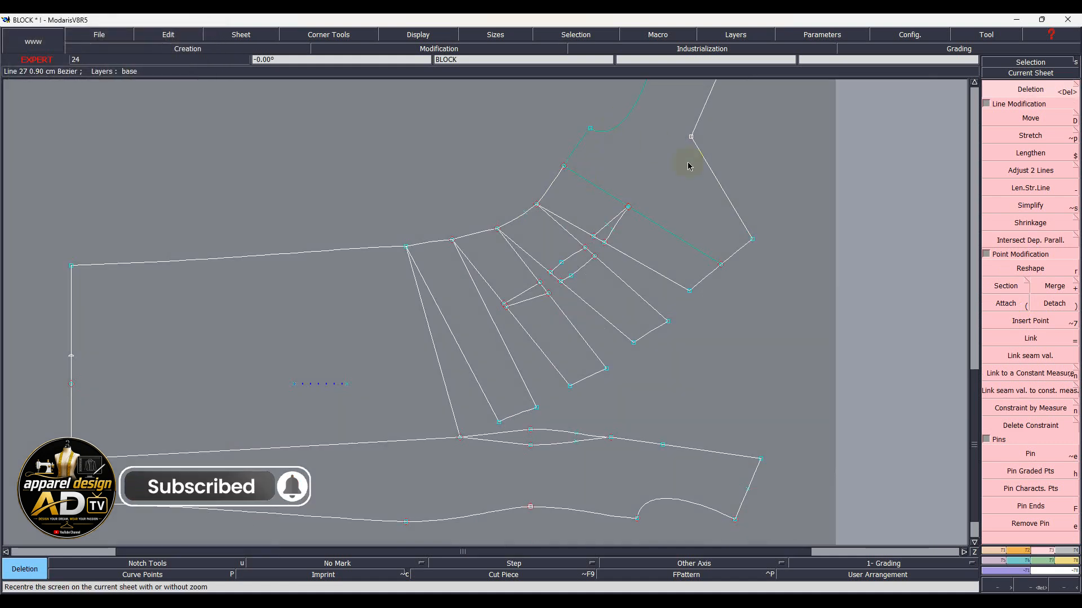
- Duplicate the panel outline above the fourth slash line, rotated 12° about the slash line's side seam end
{"action": "key", "text": "Home"}
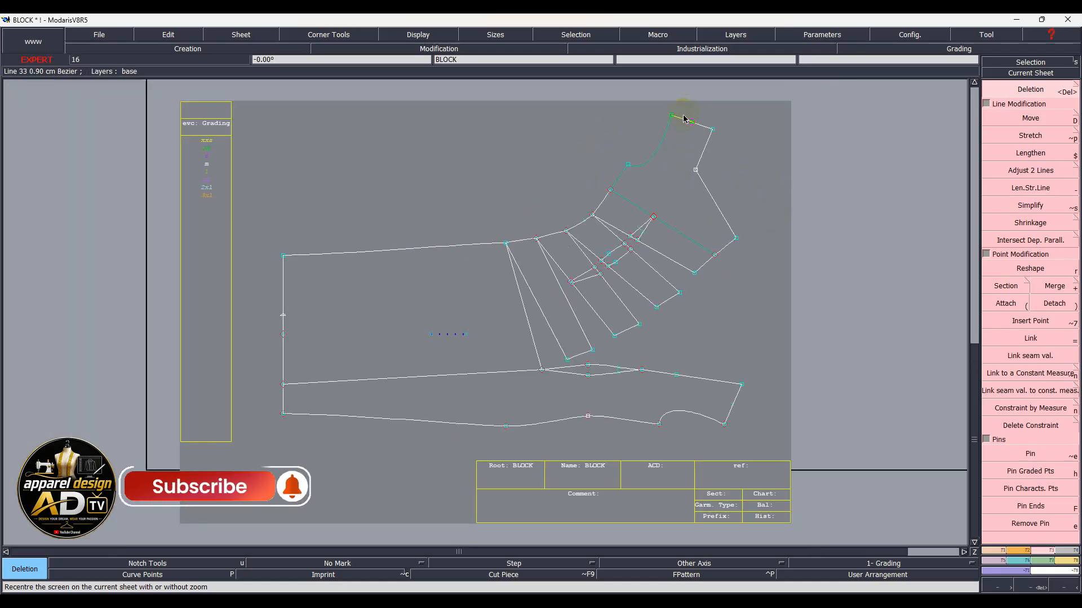
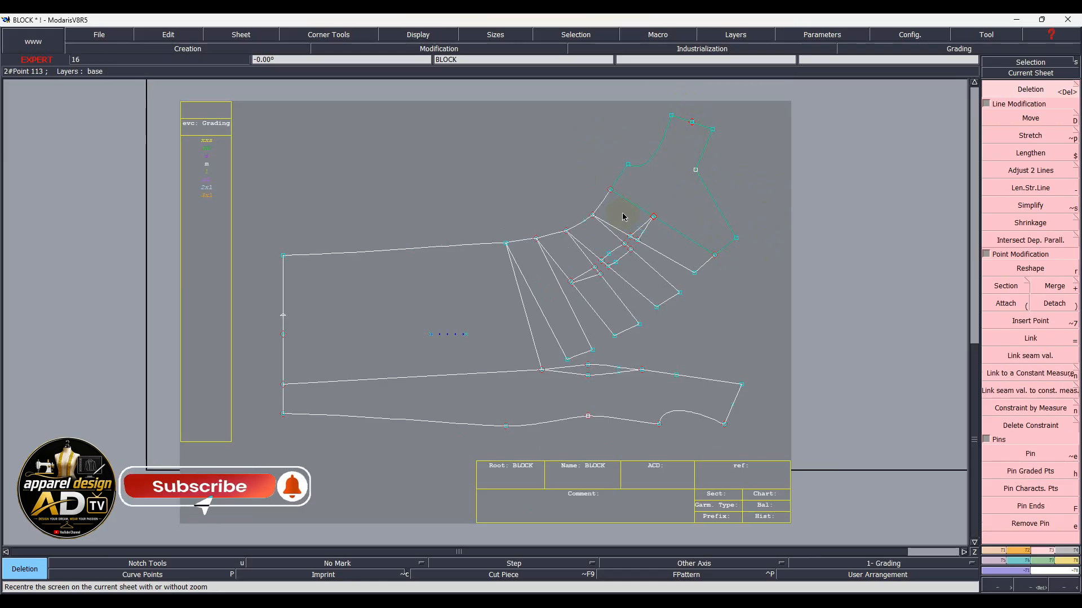
{"action": "key", "text": "ctrl+d"}
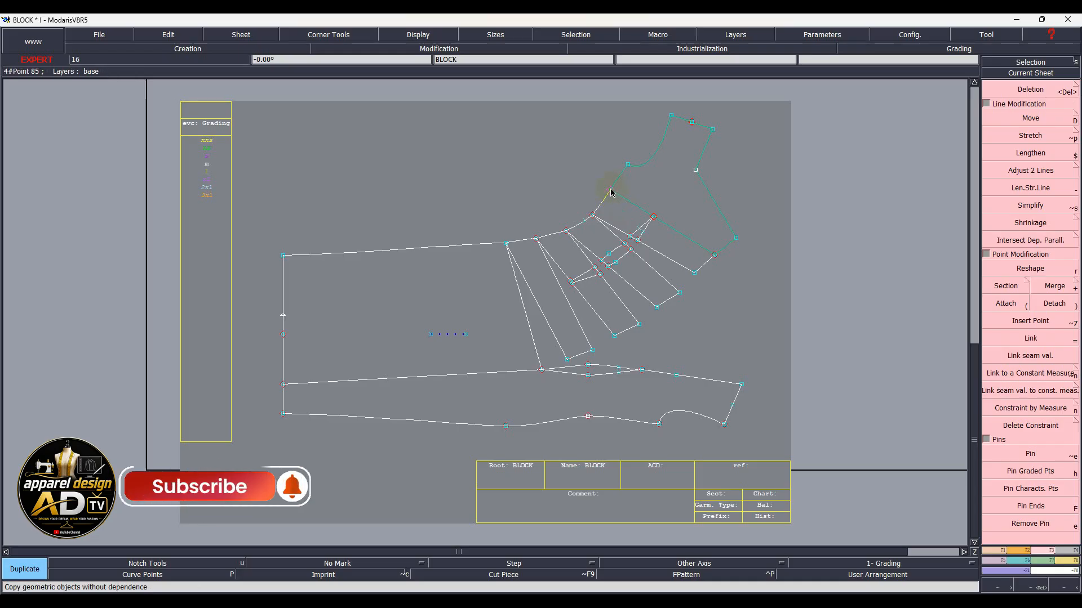
{"action": "left_click", "coordinate": [611, 192]}
{"action": "scroll", "coordinate": [611, 192], "scroll_direction": "up", "scroll_amount": 1}
{"action": "scroll", "coordinate": [612, 192], "scroll_direction": "up", "scroll_amount": 5}
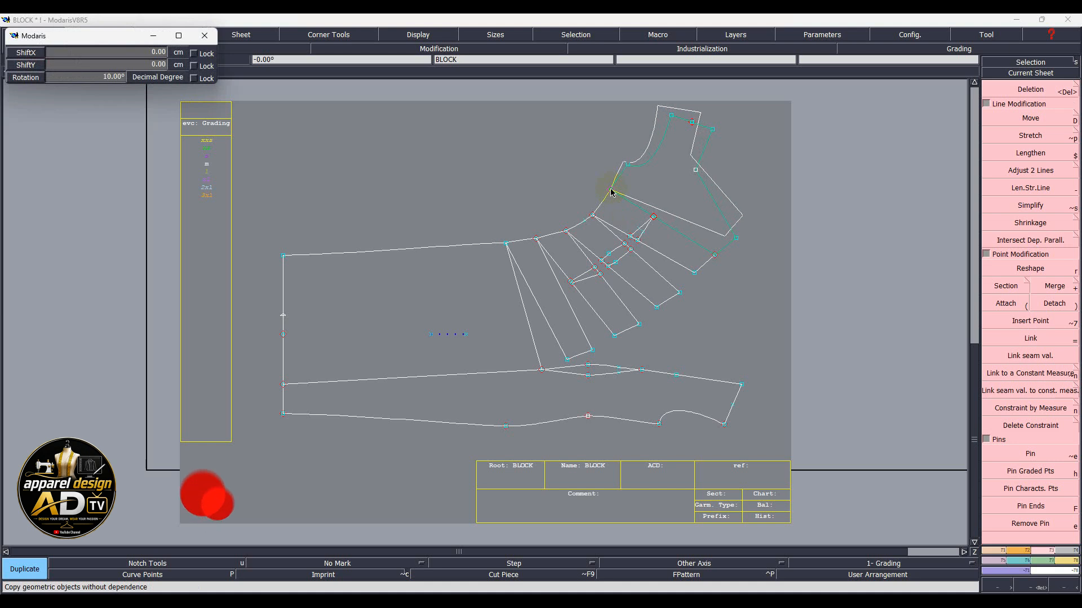
{"action": "left_click", "coordinate": [612, 192]}
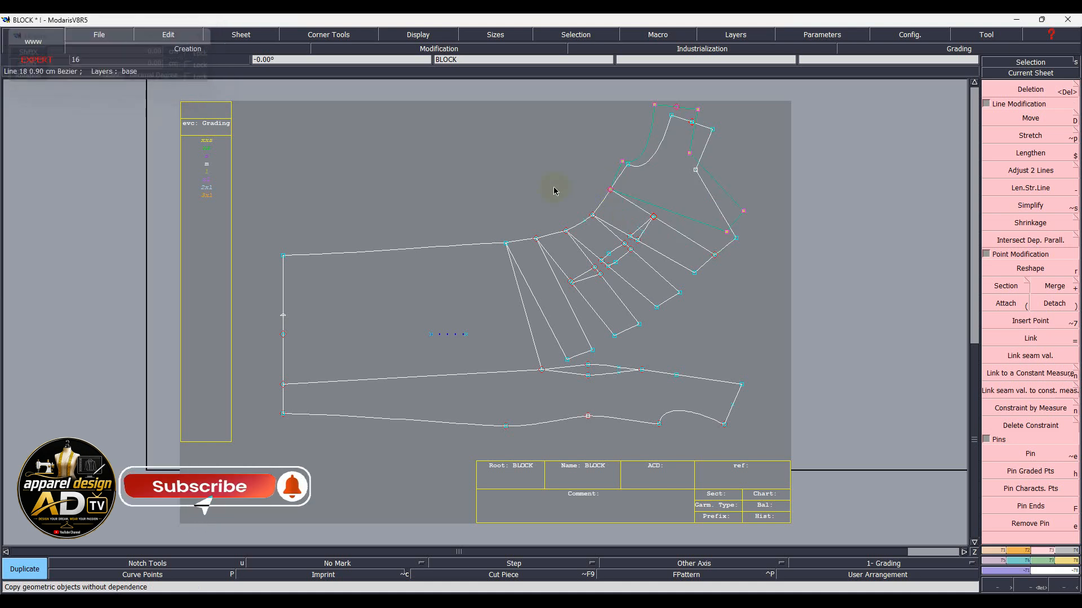
- Move the newly rotated copy so that its pivot corner lies on the fourth slash line's side seam end
{"action": "scroll", "coordinate": [610, 159], "scroll_direction": "up", "scroll_amount": 4}
{"action": "scroll", "coordinate": [613, 217], "scroll_direction": "up", "scroll_amount": 5}
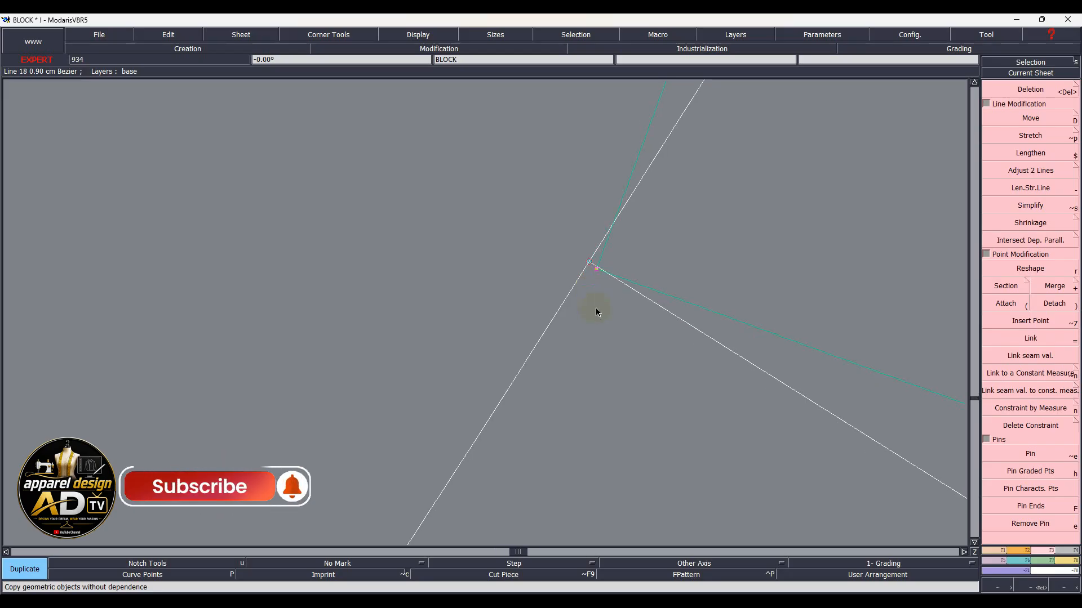
{"action": "key", "text": "shift+d"}
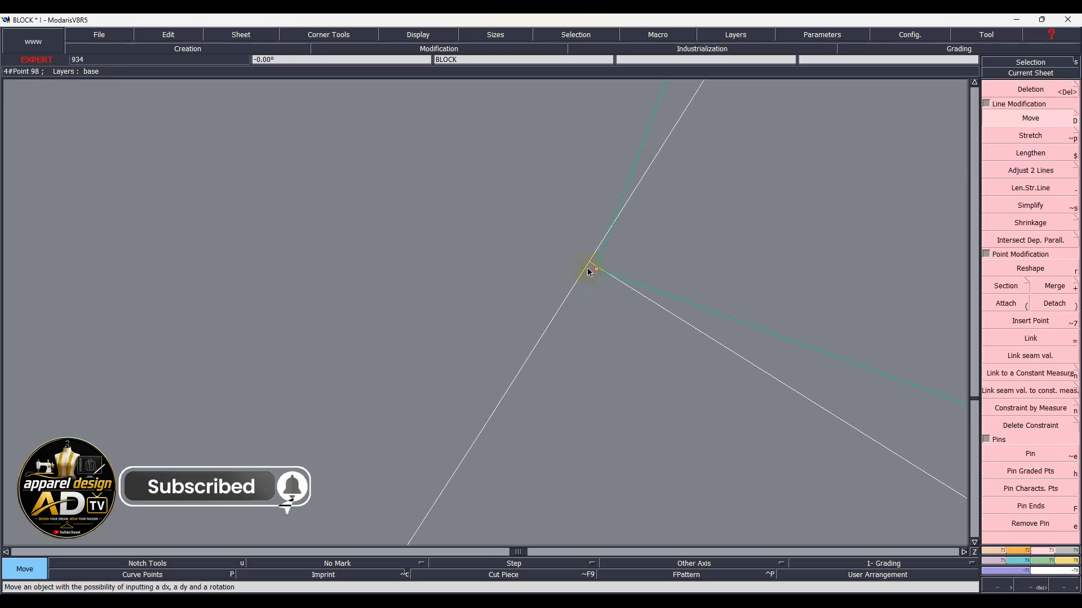
{"action": "left_click", "coordinate": [587, 272]}
{"action": "left_click", "coordinate": [589, 263]}
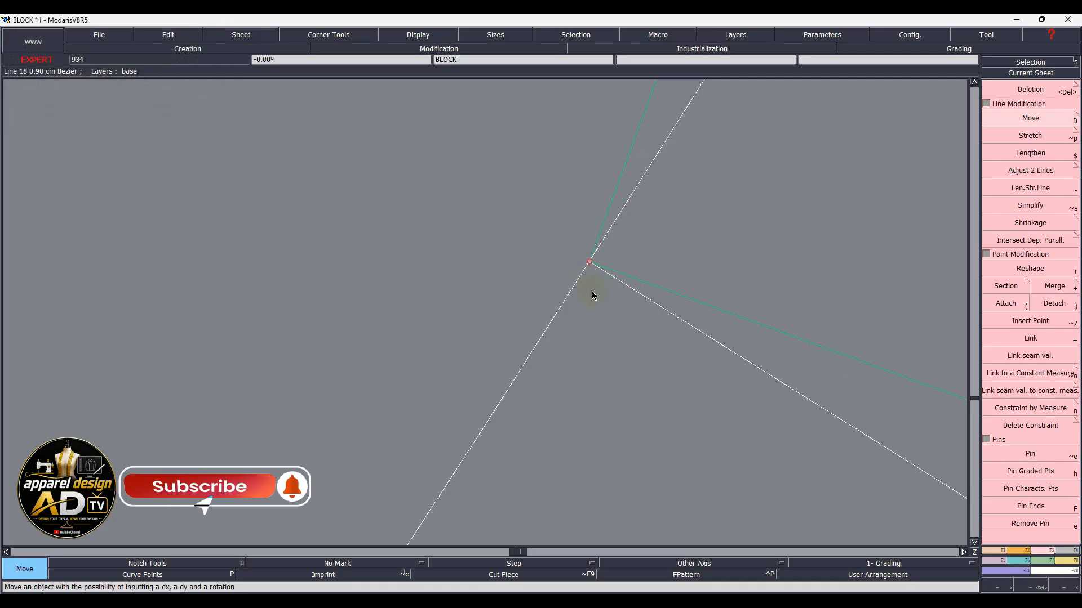
- Delete the original unrotated panel outline above the fourth slash line, keeping only the rotated copy
{"action": "key", "text": "Home"}
{"action": "key", "text": "Delete"}
{"action": "scroll", "coordinate": [668, 180], "scroll_direction": "up", "scroll_amount": 1}
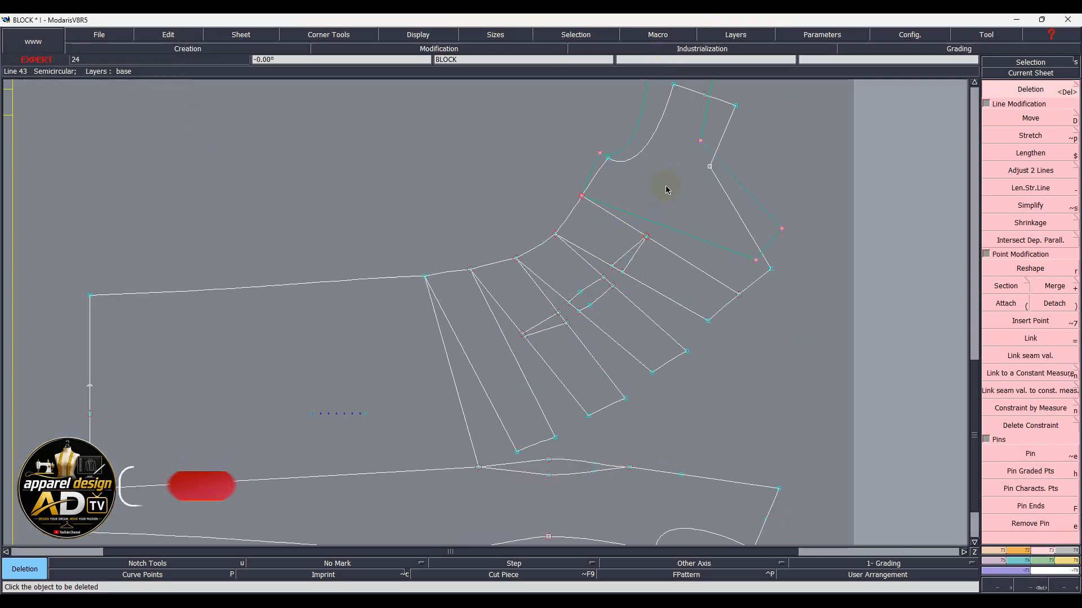
{"action": "left_click", "coordinate": [646, 147]}
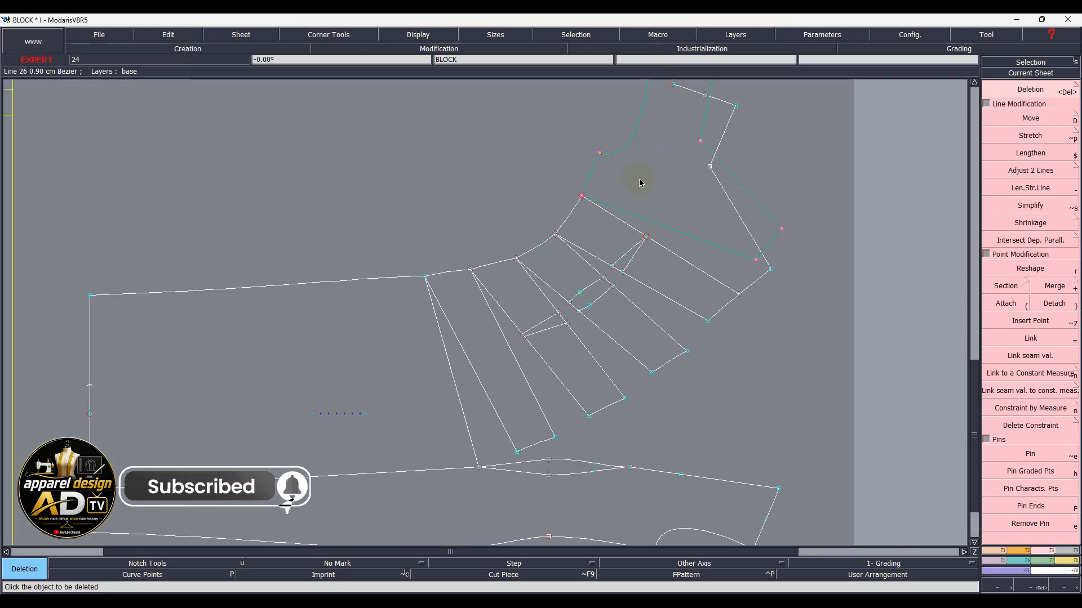
{"action": "left_click", "coordinate": [724, 102]}
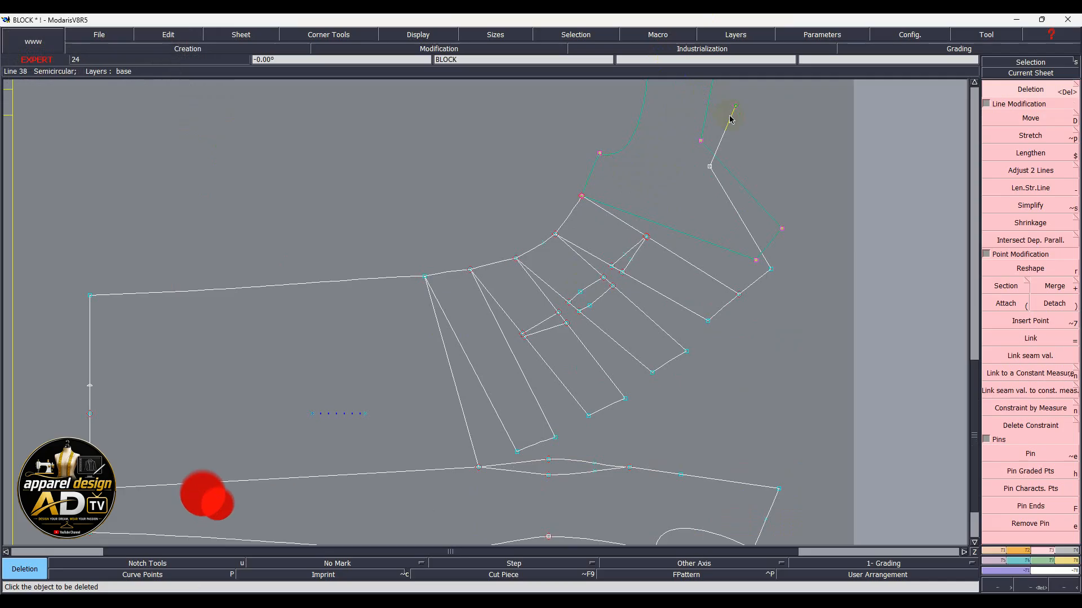
{"action": "left_click", "coordinate": [753, 282]}
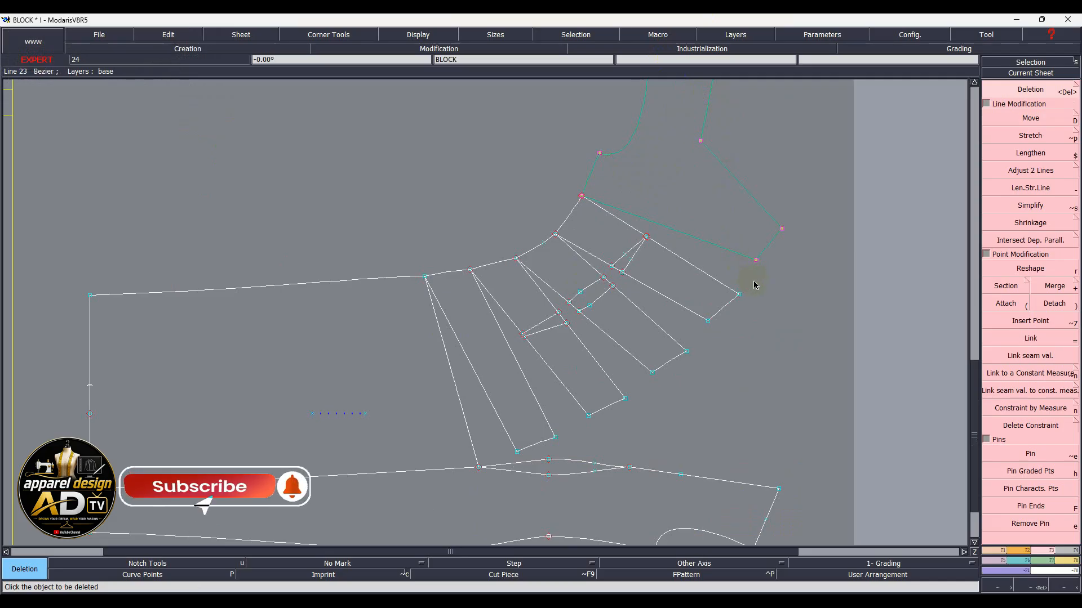
{"action": "right_click", "coordinate": [769, 311]}
- Attach the rotated copy's pivot corner to the fourth slash line's end point on the side seam
{"action": "left_click", "coordinate": [1006, 285]}
{"action": "left_click", "coordinate": [1006, 303]}
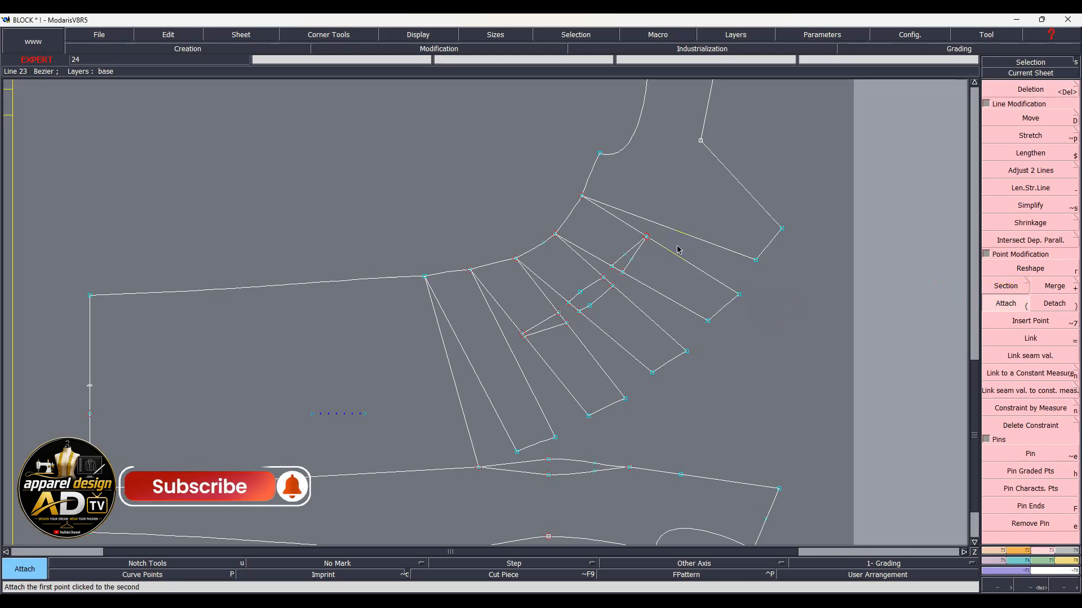
{"action": "left_click", "coordinate": [581, 196]}
{"action": "left_click", "coordinate": [582, 197]}
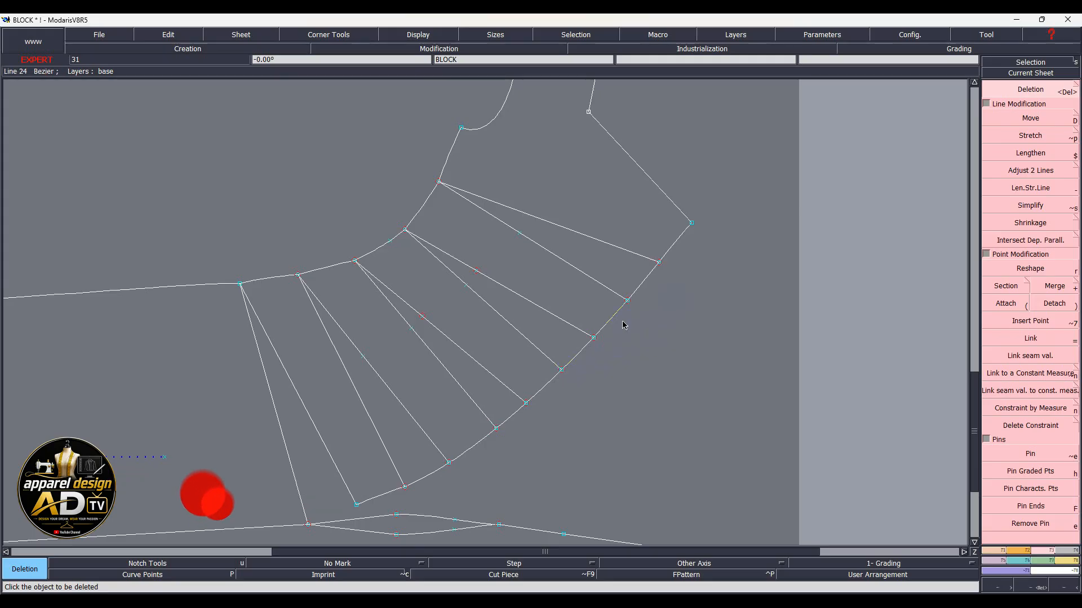
- Divide the outer edges of the upper four slash openings into two equal parts with Sequence Division
{"action": "left_click", "coordinate": [1075, 188]}
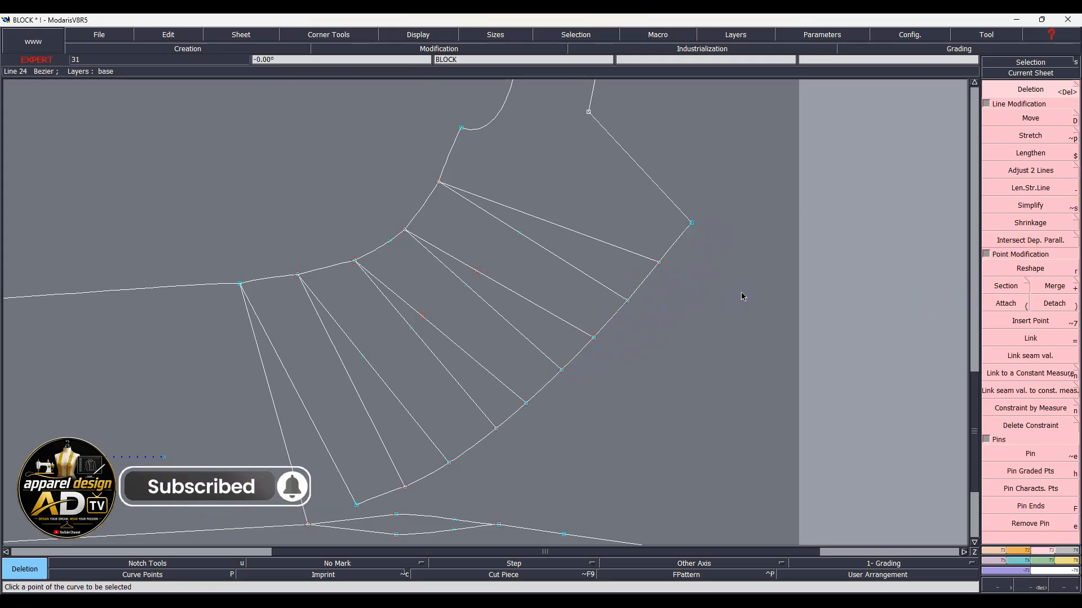
{"action": "key", "text": "slash"}
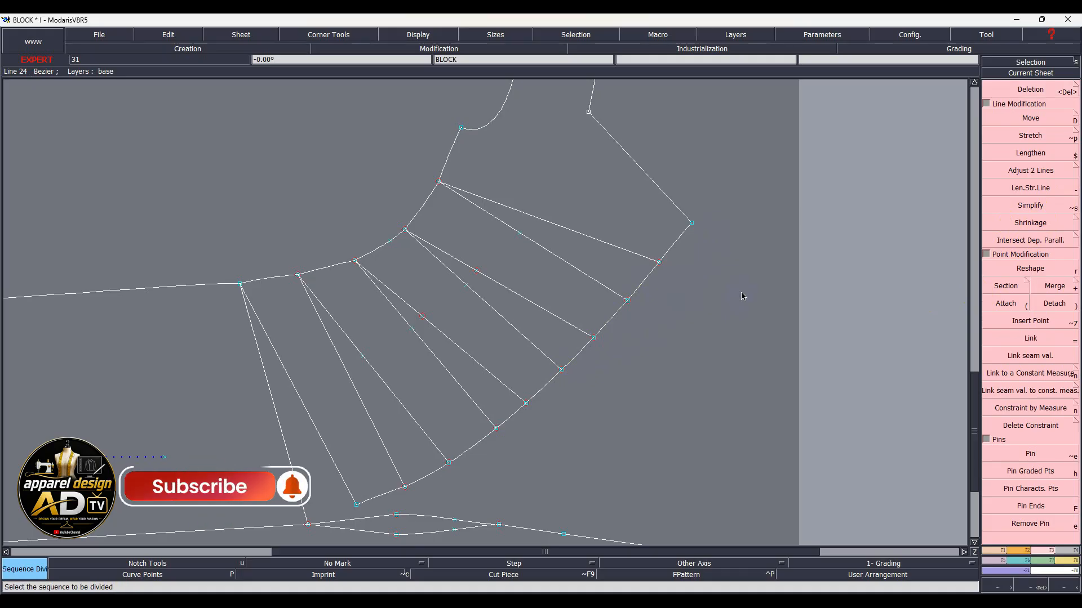
{"action": "left_click", "coordinate": [659, 265]}
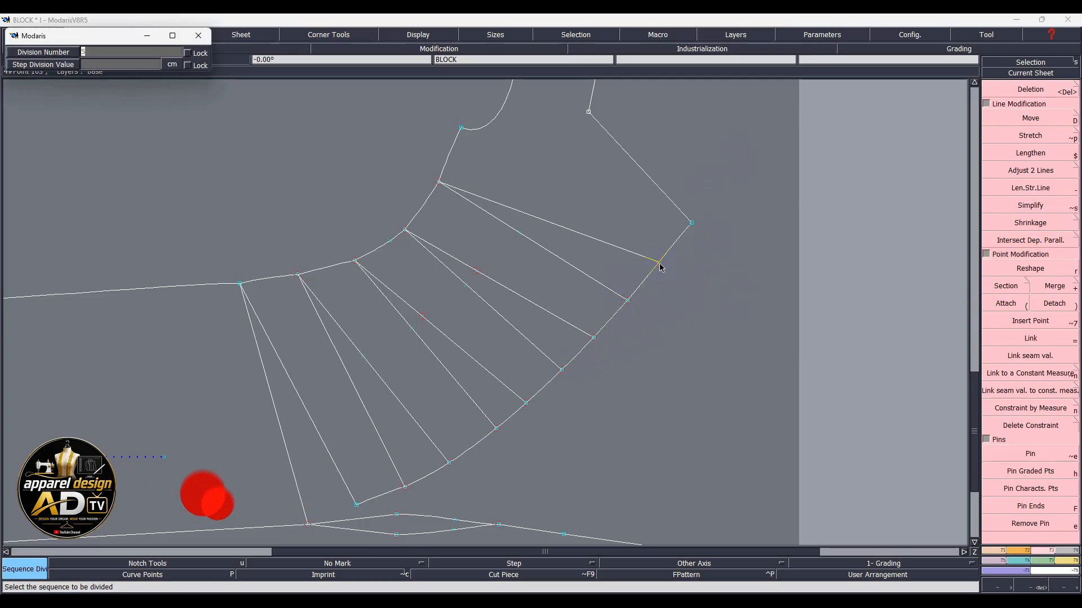
{"action": "key", "text": "Return"}
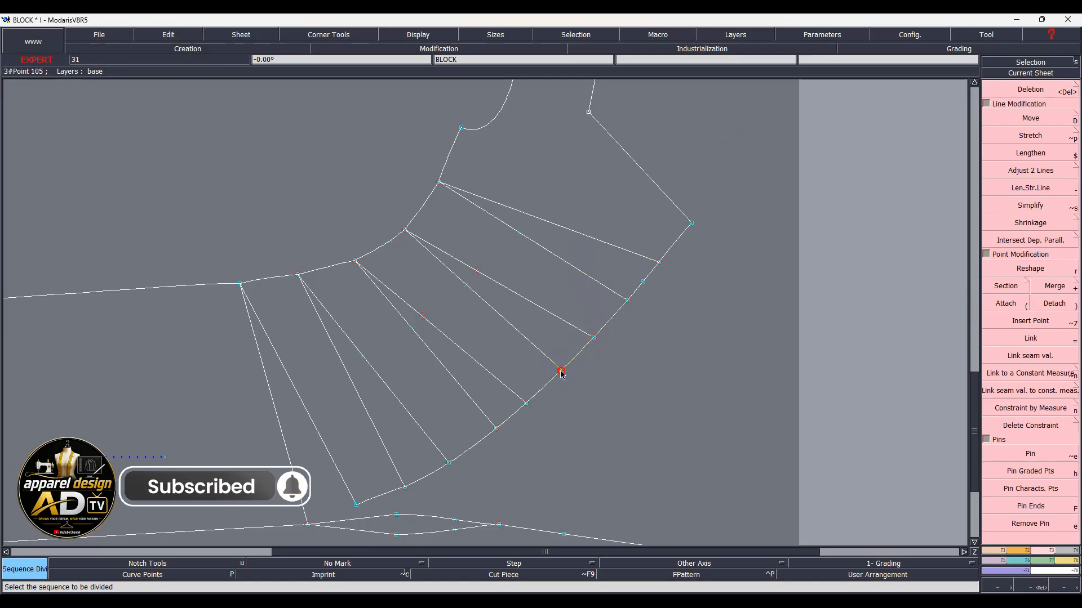
{"action": "left_click", "coordinate": [593, 338]}
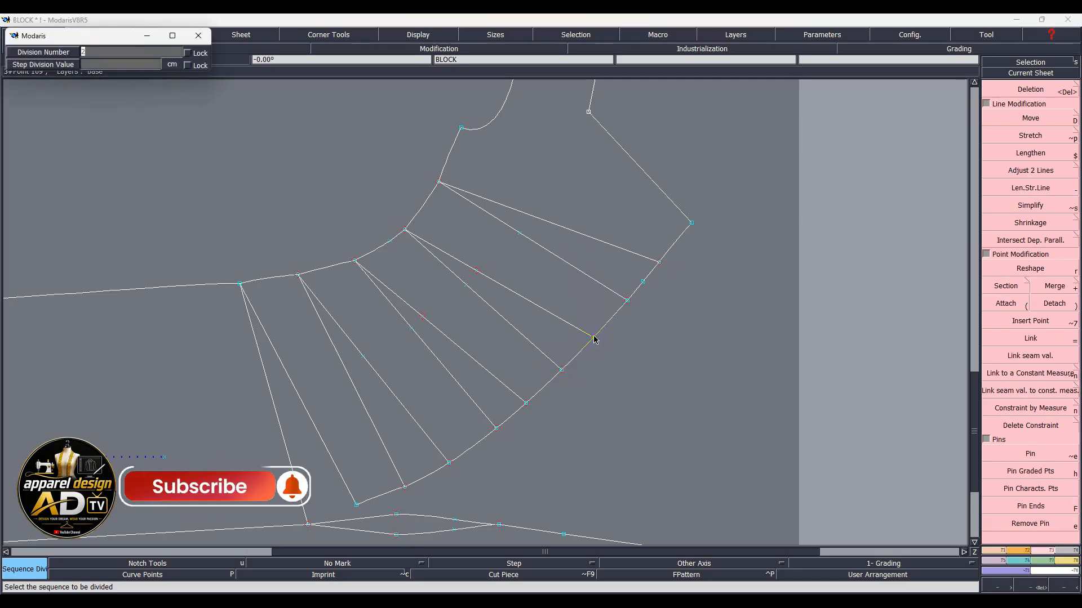
{"action": "key", "text": "Return"}
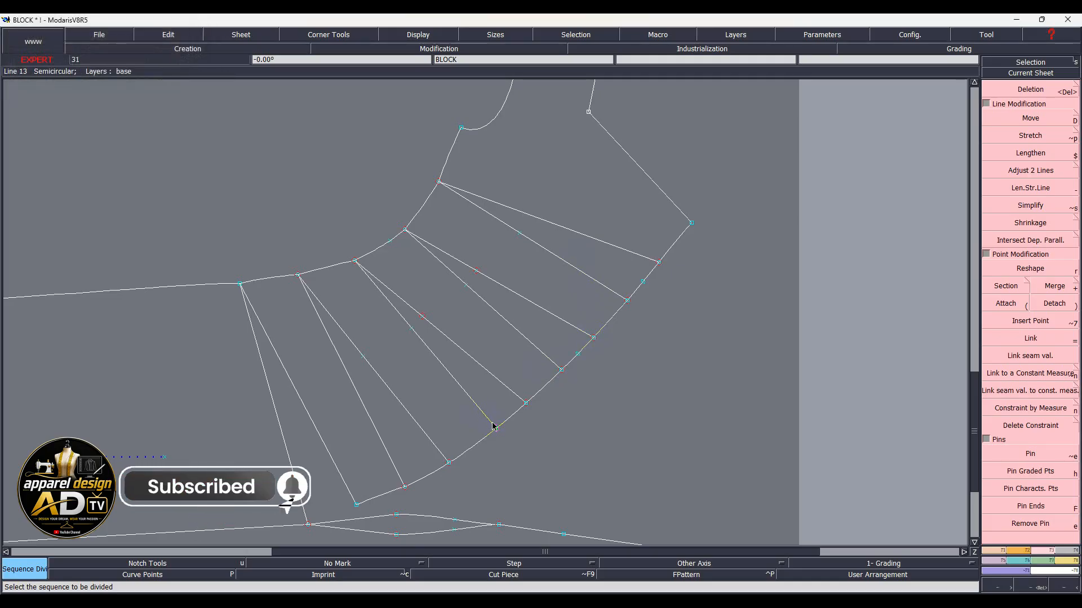
{"action": "left_click", "coordinate": [526, 404]}
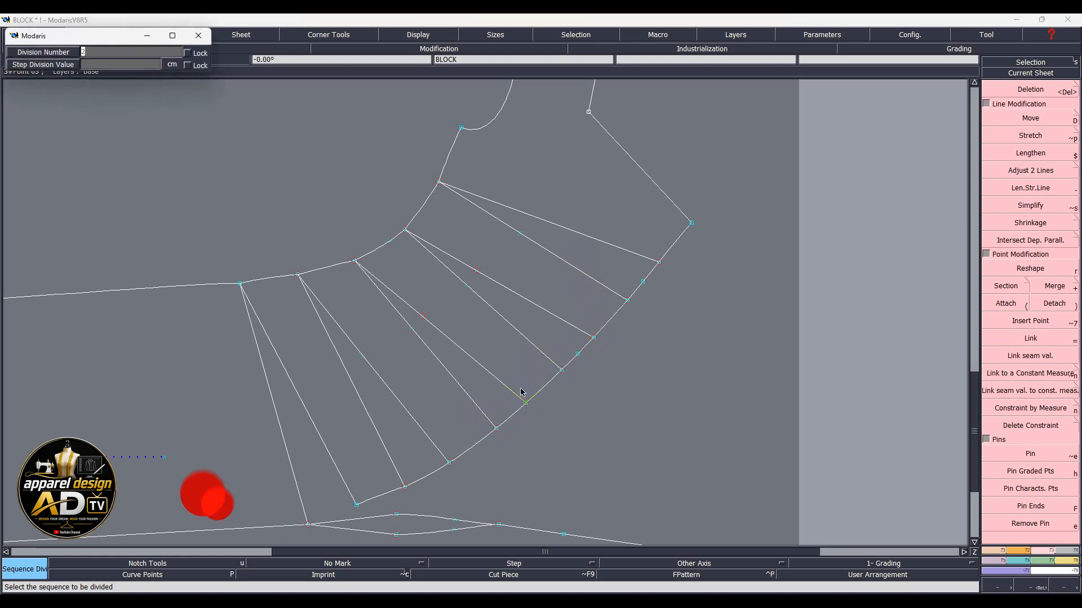
{"action": "key", "text": "Return"}
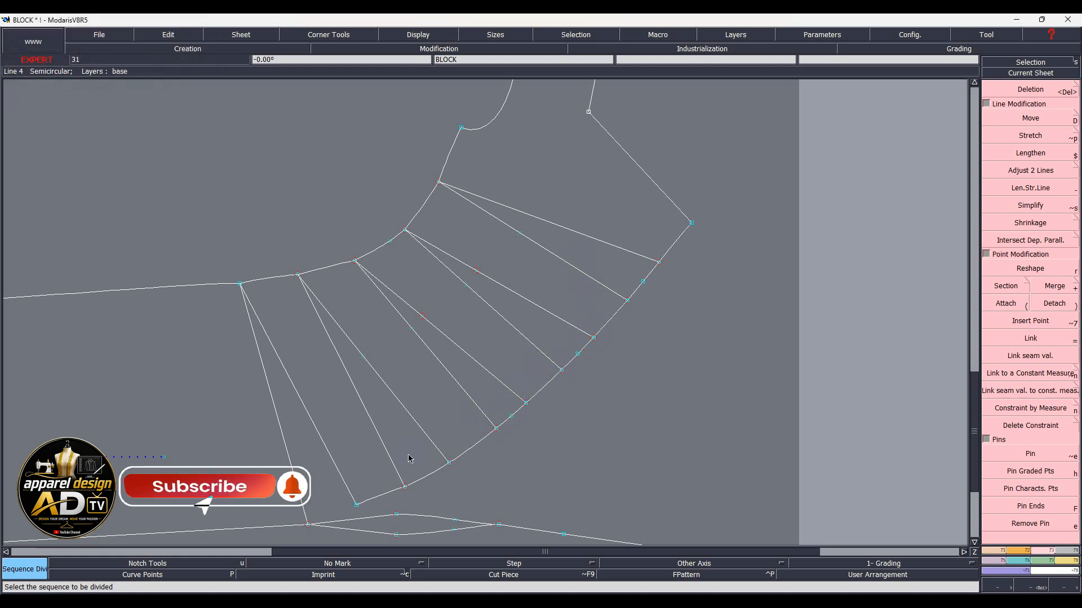
{"action": "left_click", "coordinate": [449, 462]}
{"action": "key", "text": "Return"}
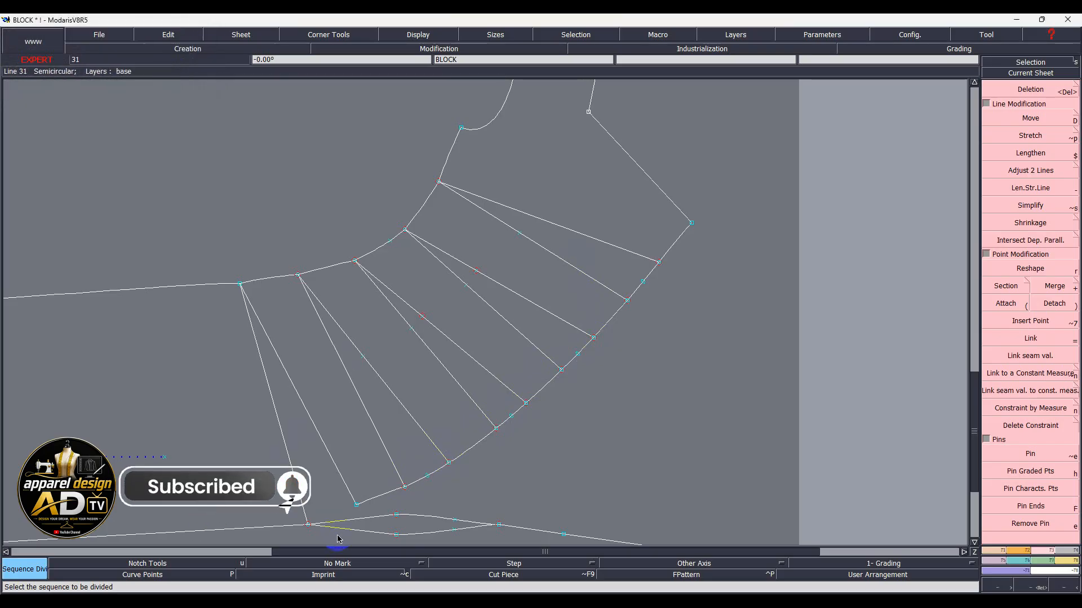
- Close the lowest slash opening with a Bezier curve between its outer ends and divide that curve into two equal parts
{"action": "scroll", "coordinate": [338, 539], "scroll_direction": "up", "scroll_amount": 3}
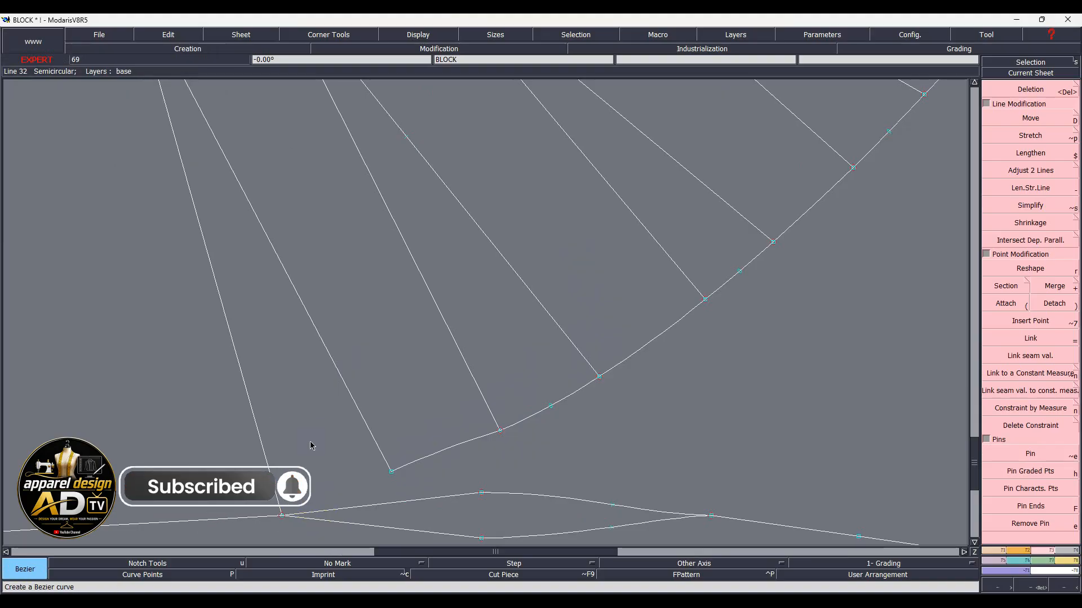
{"action": "left_click", "coordinate": [281, 516]}
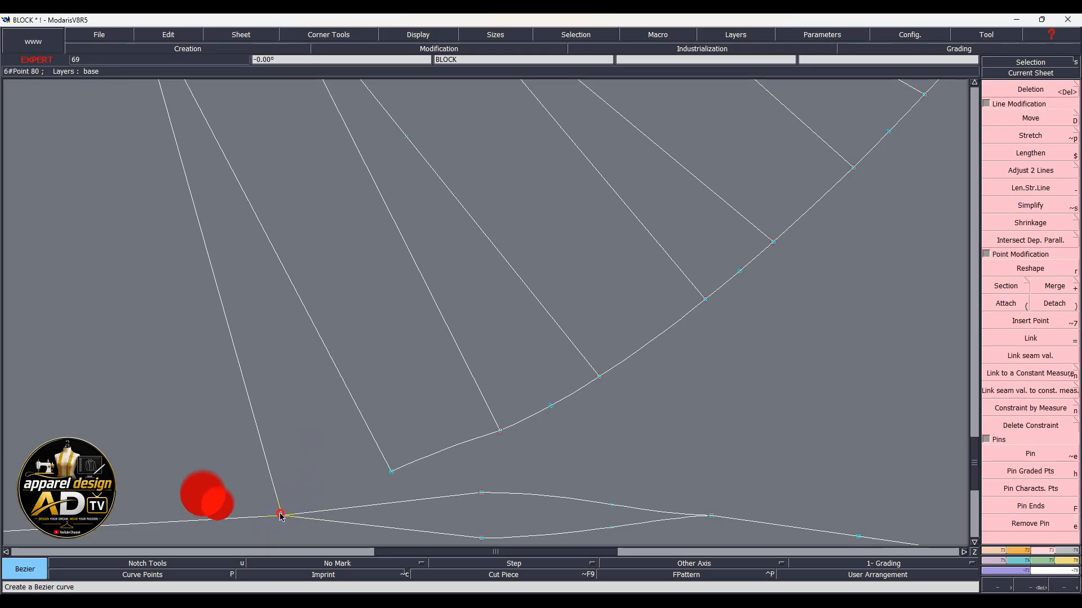
{"action": "left_click", "coordinate": [391, 471]}
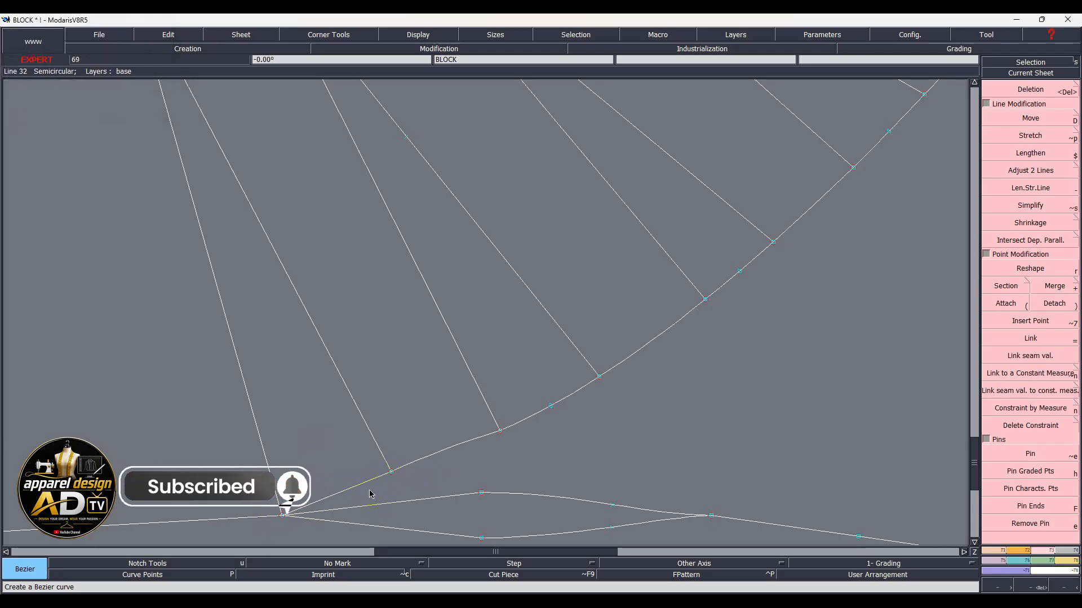
{"action": "key", "text": "slash"}
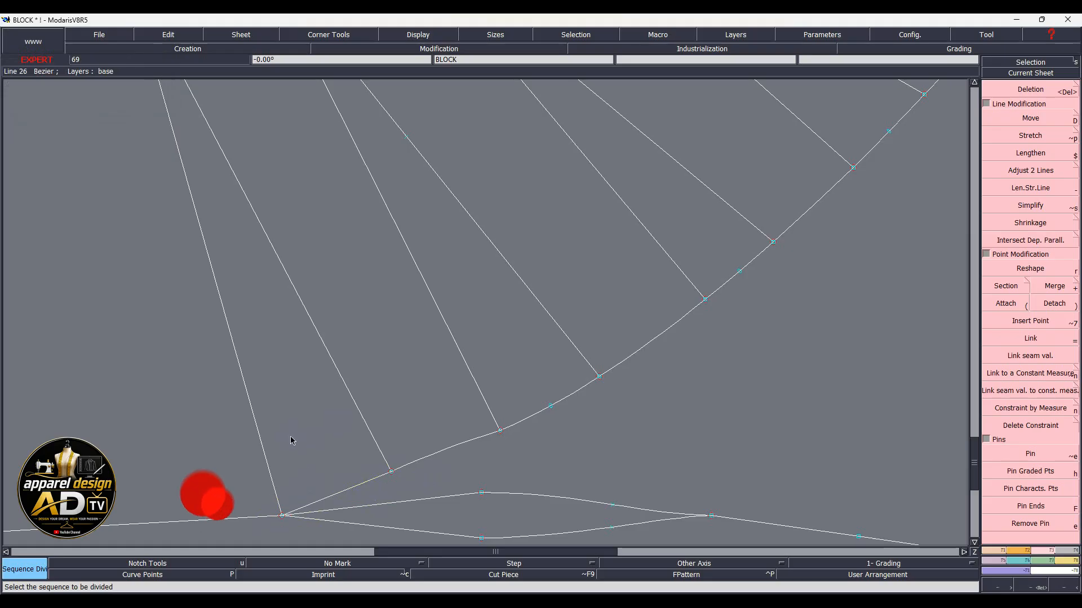
{"action": "left_click", "coordinate": [281, 515]}
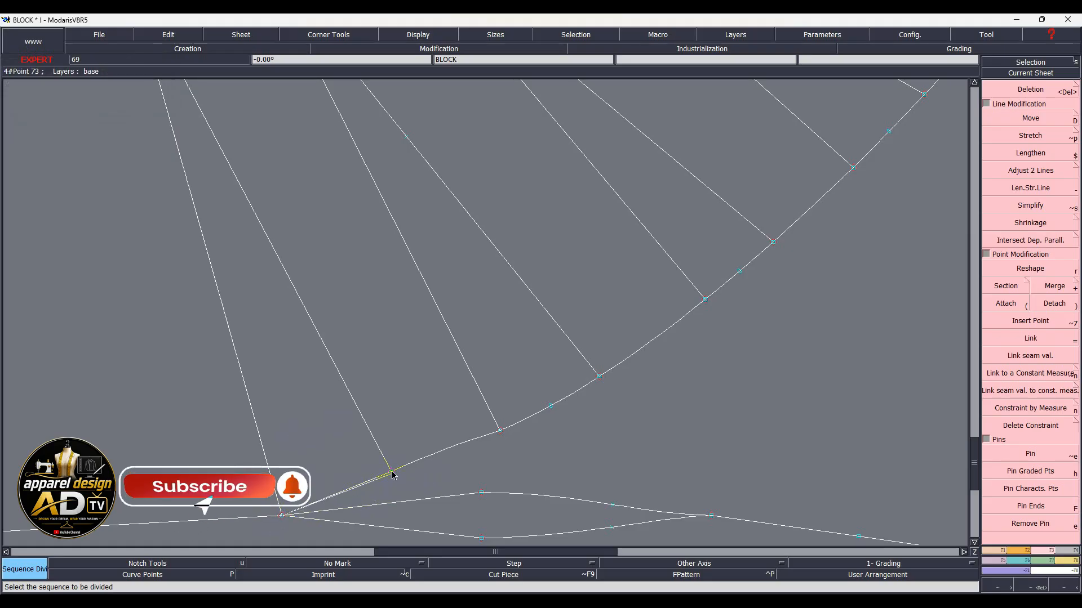
{"action": "left_click", "coordinate": [391, 470]}
{"action": "key", "text": "Return"}
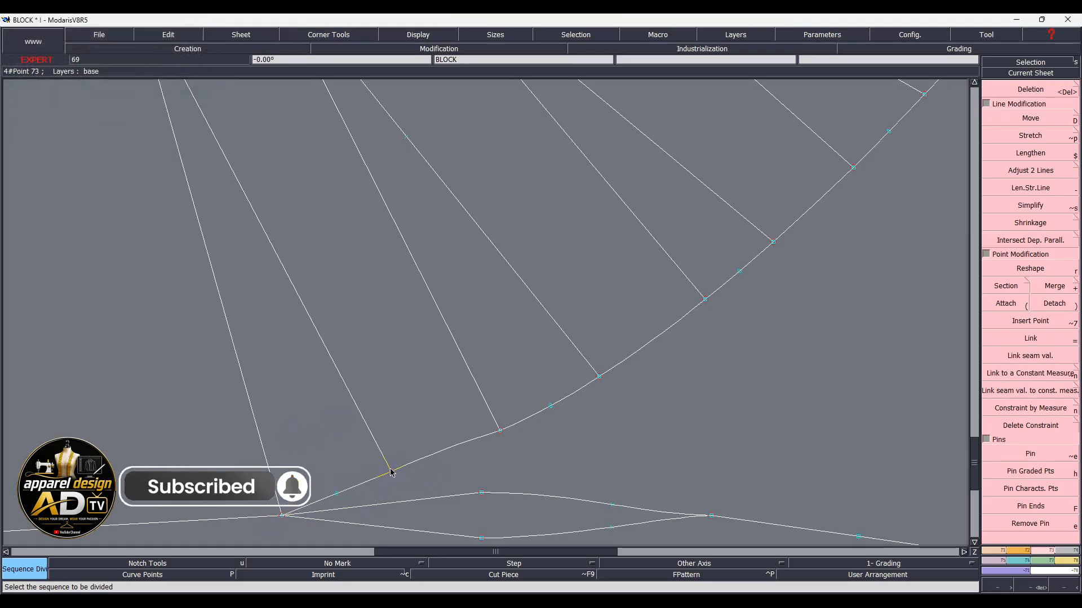
- Insert the division points into the outer edge curves of the five slash openings and section the curves there
{"action": "key", "text": "alt+7"}
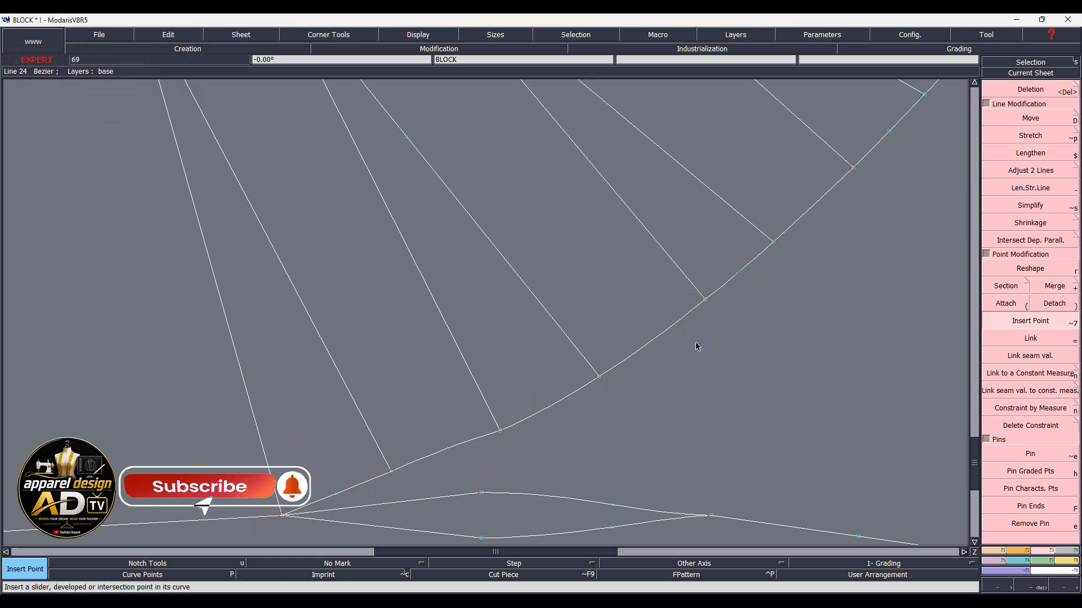
{"action": "key", "text": "Home"}
{"action": "scroll", "coordinate": [688, 316], "scroll_direction": "up", "scroll_amount": 1}
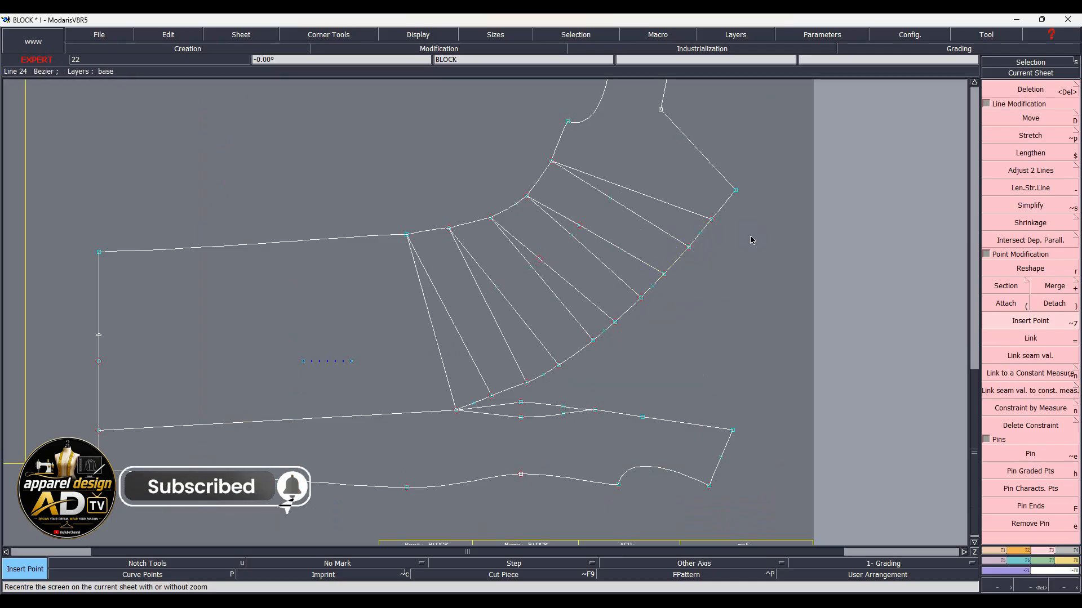
{"action": "left_click", "coordinate": [999, 285]}
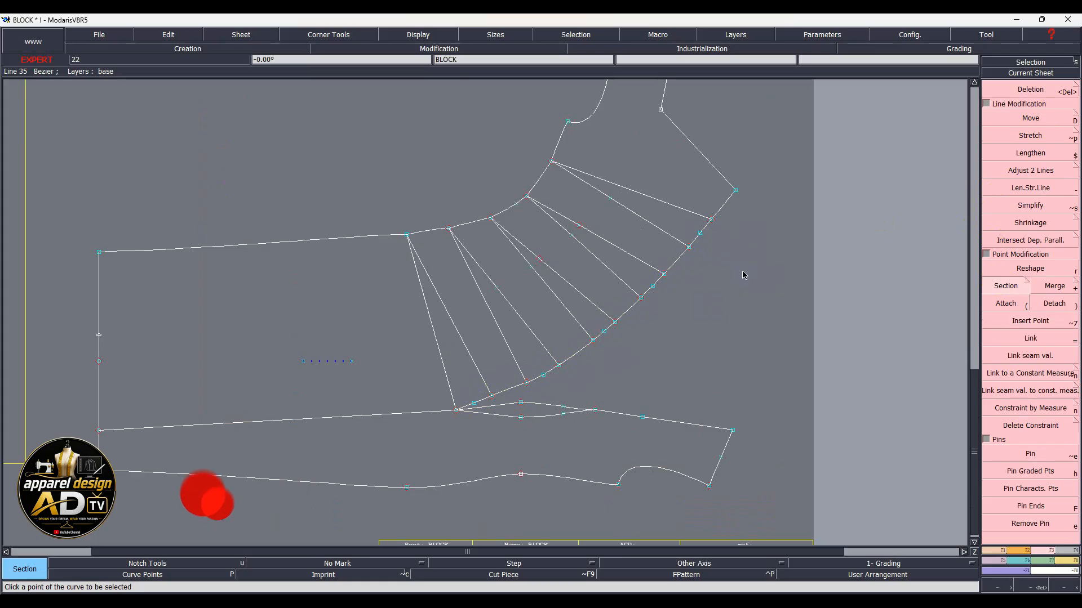
- Reshape the upper four slash openings by pulling their edge midpoints outward about 2 to 3 cm to form pleat peaks
{"action": "key", "text": "r"}
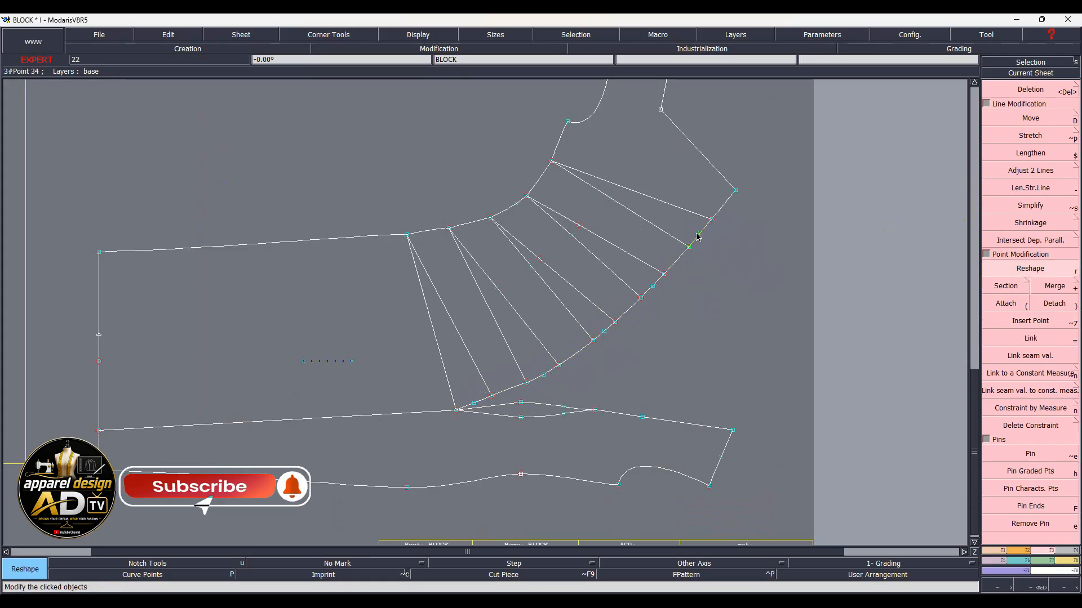
{"action": "left_click", "coordinate": [700, 232]}
{"action": "left_click", "coordinate": [711, 240]}
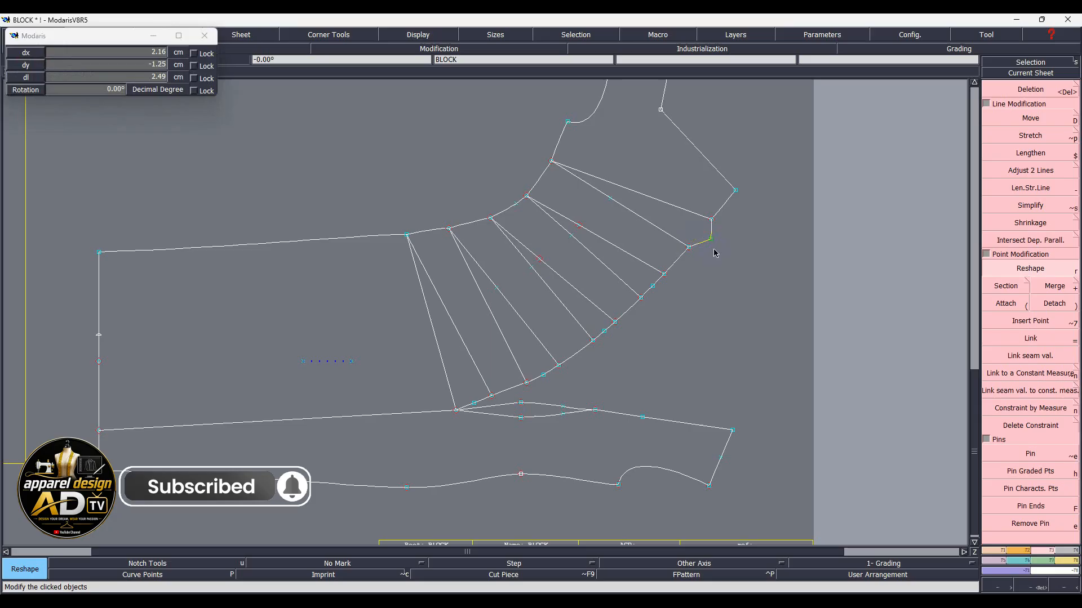
{"action": "left_click", "coordinate": [658, 294]}
{"action": "left_click", "coordinate": [662, 294]}
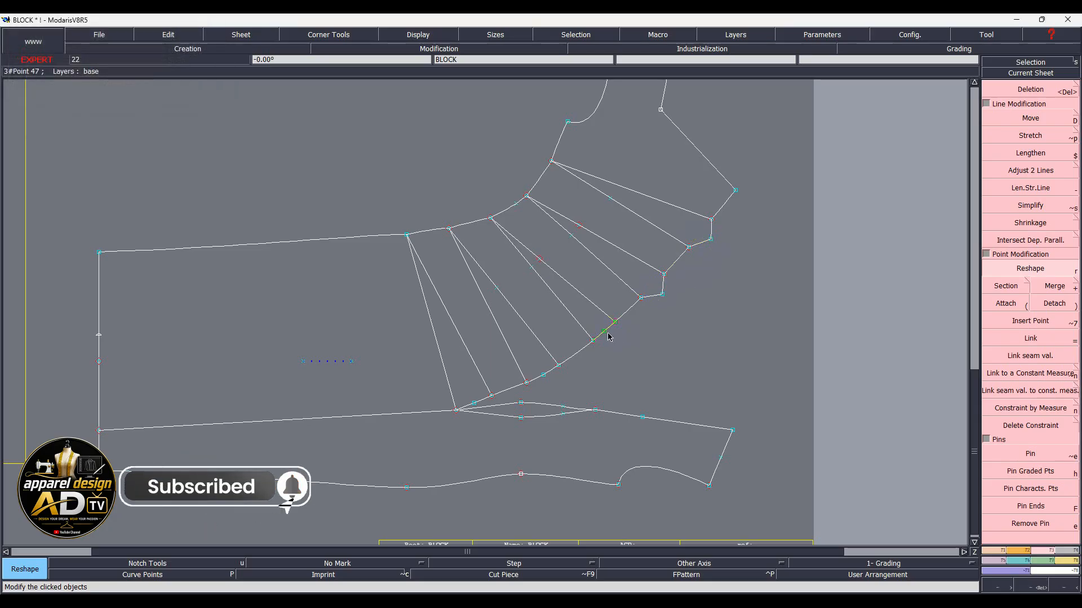
{"action": "left_click", "coordinate": [606, 331]}
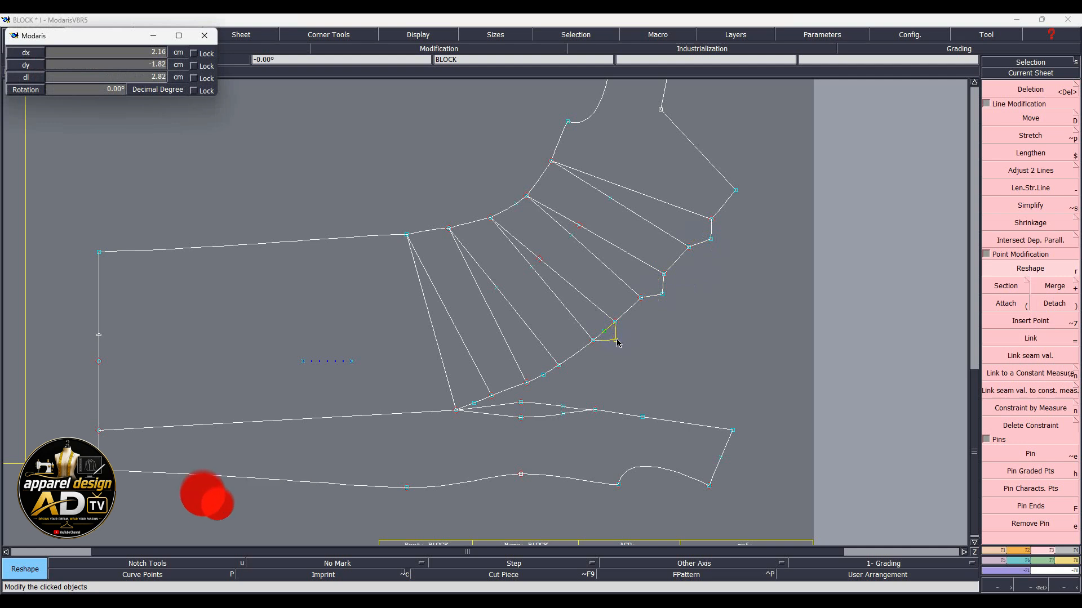
{"action": "left_click", "coordinate": [615, 341]}
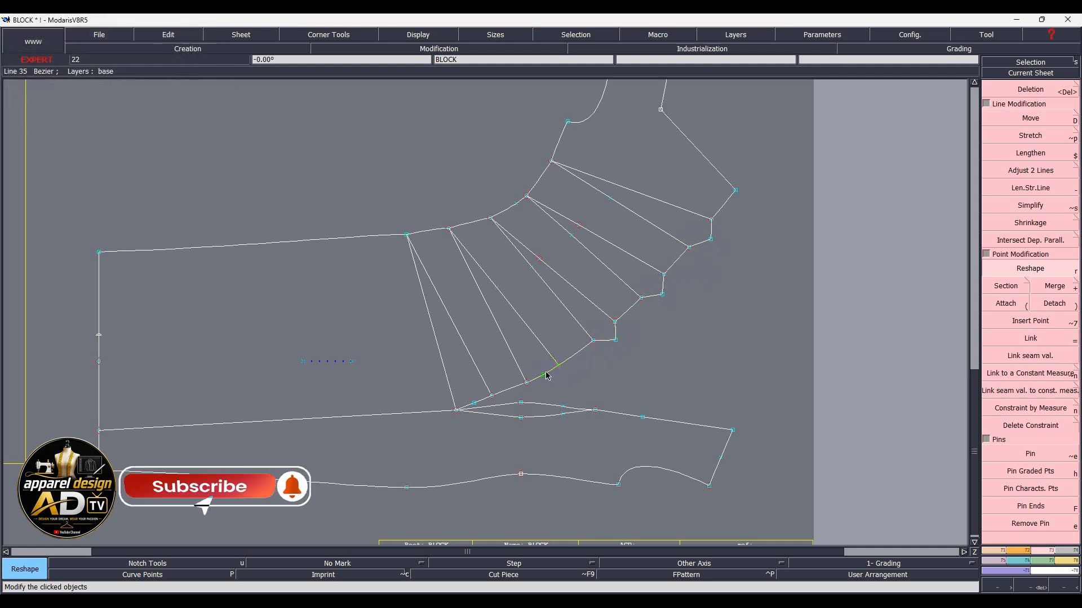
{"action": "left_click", "coordinate": [548, 374]}
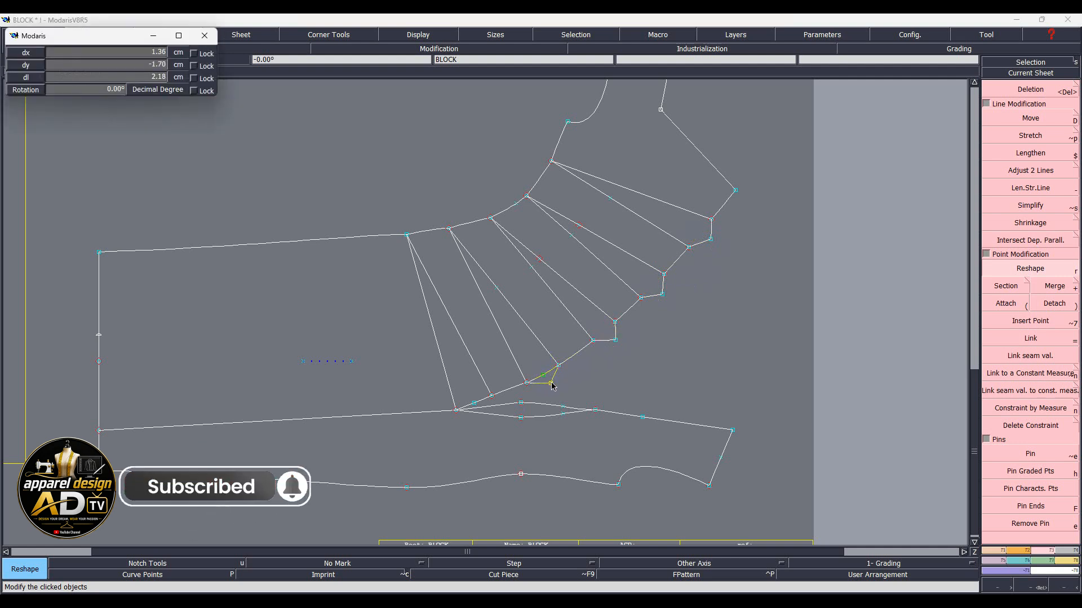
{"action": "left_click", "coordinate": [551, 386]}
- Pull the lowest slash opening's edge midpoint outward by about 2 cm to form the last pleat peak
{"action": "scroll", "coordinate": [549, 385], "scroll_direction": "up", "scroll_amount": 3}
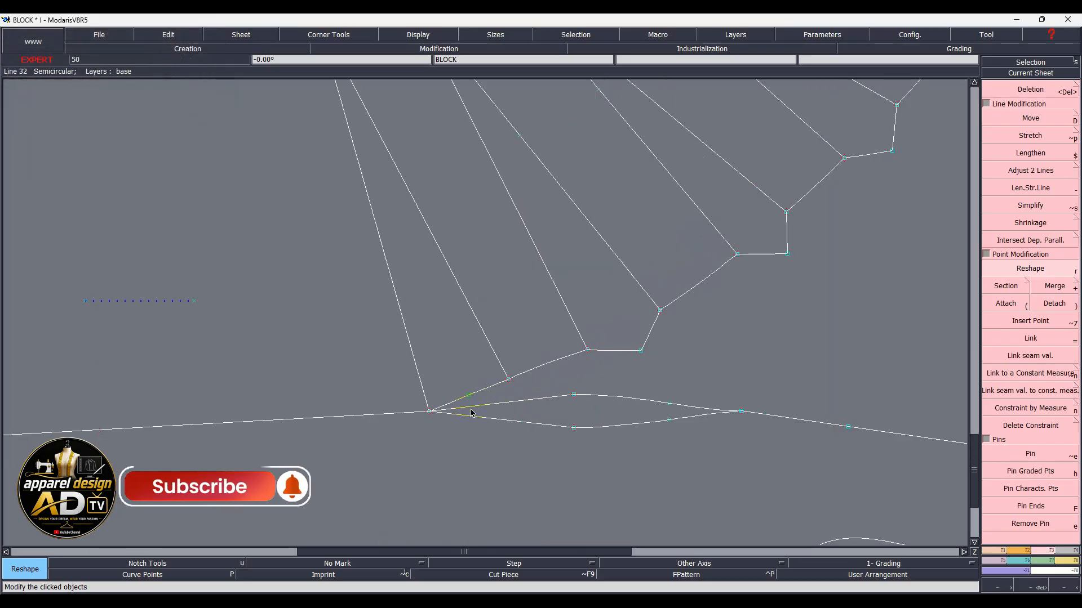
{"action": "scroll", "coordinate": [471, 413], "scroll_direction": "up", "scroll_amount": 1}
{"action": "left_click", "coordinate": [474, 399]}
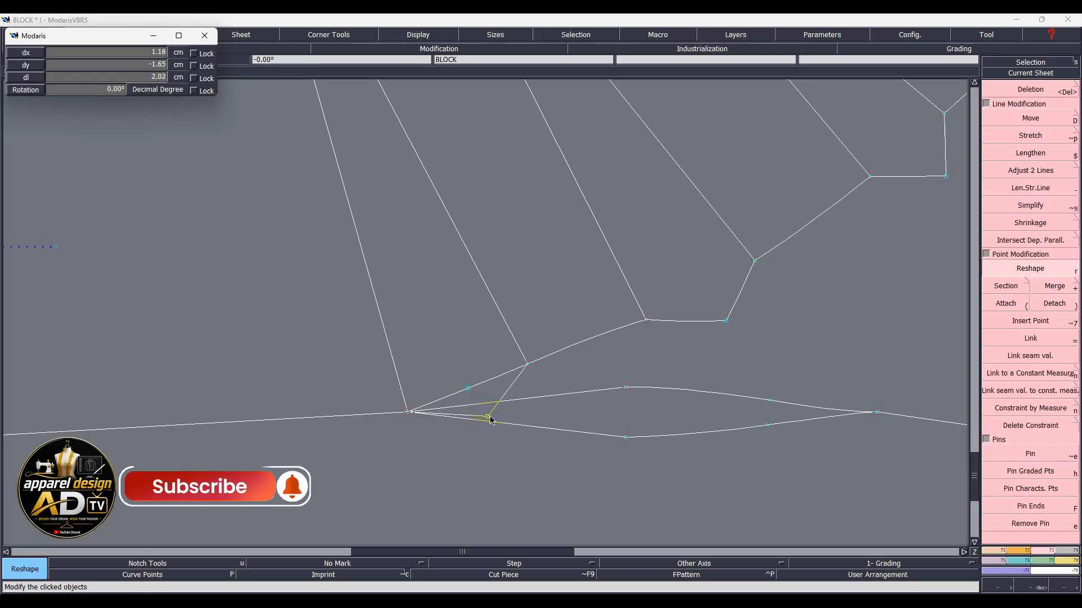
{"action": "left_click", "coordinate": [493, 419]}
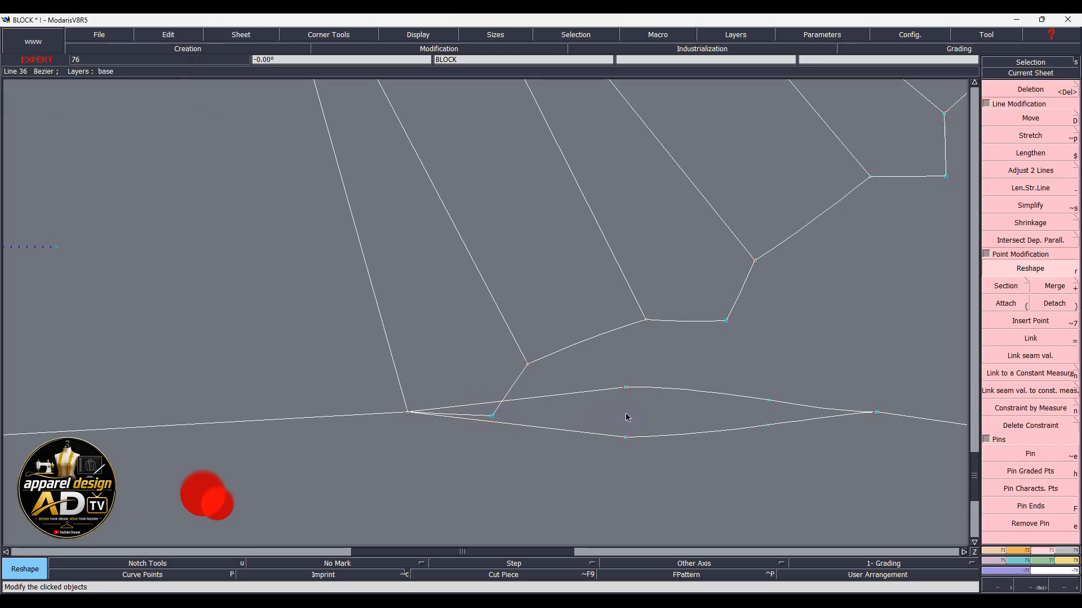
{"action": "key", "text": "Home"}
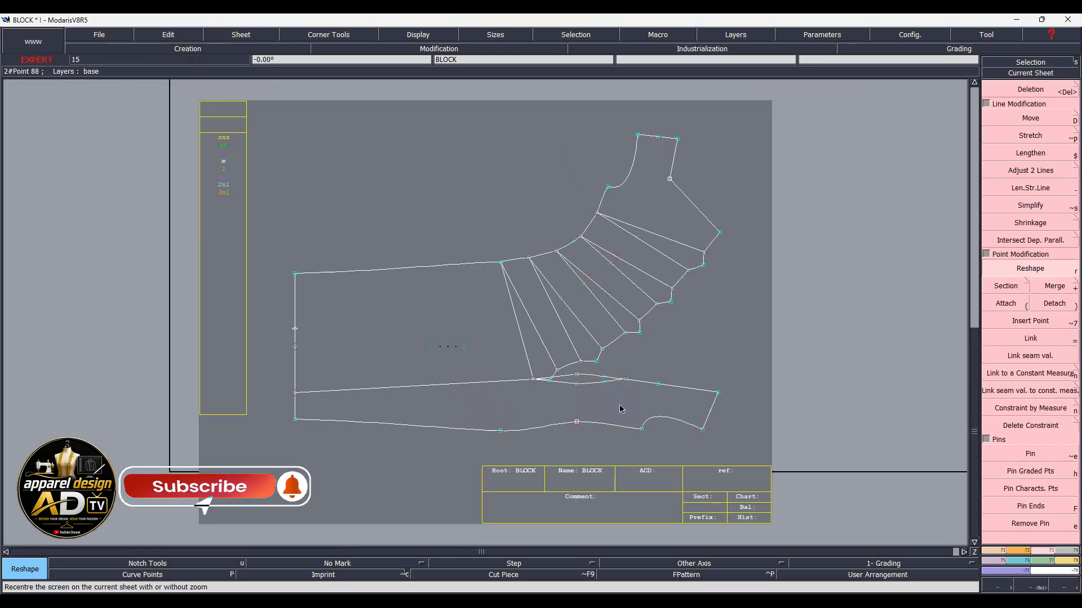
{"action": "scroll", "coordinate": [598, 399], "scroll_direction": "up", "scroll_amount": 2}
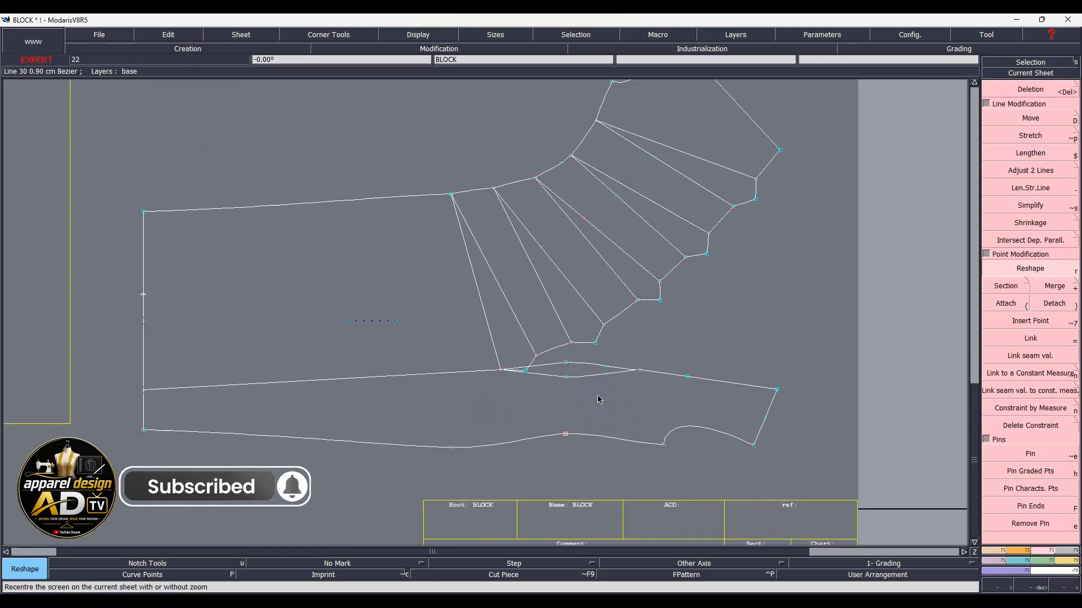
- Delete the upper Bezier curve of the leftover waist opening above the lower side section of the front
{"action": "key", "text": "Delete"}
{"action": "left_click", "coordinate": [581, 368]}
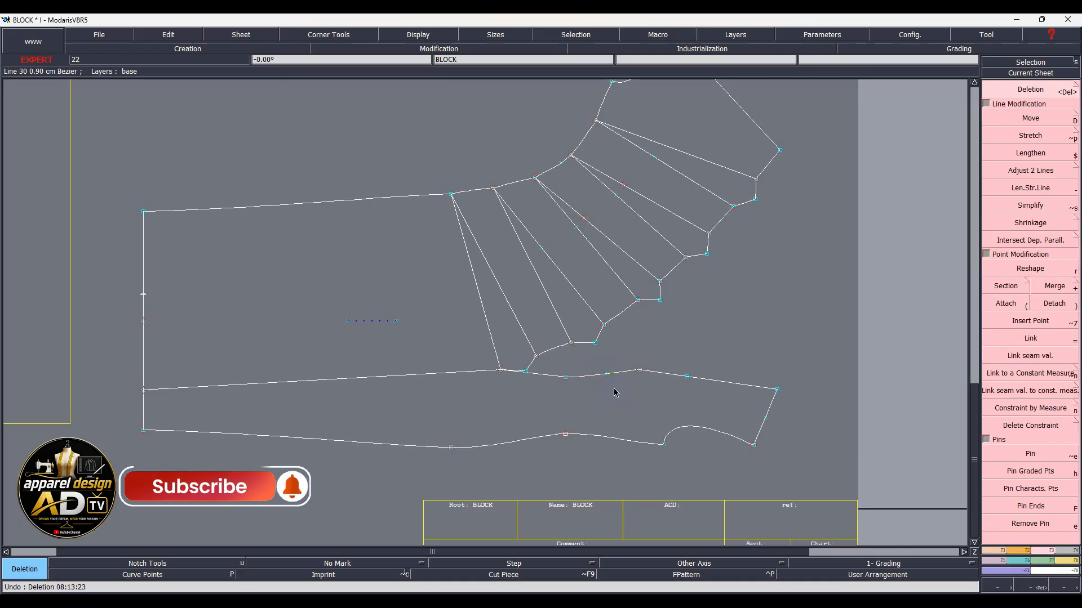
{"action": "key", "text": "Home"}
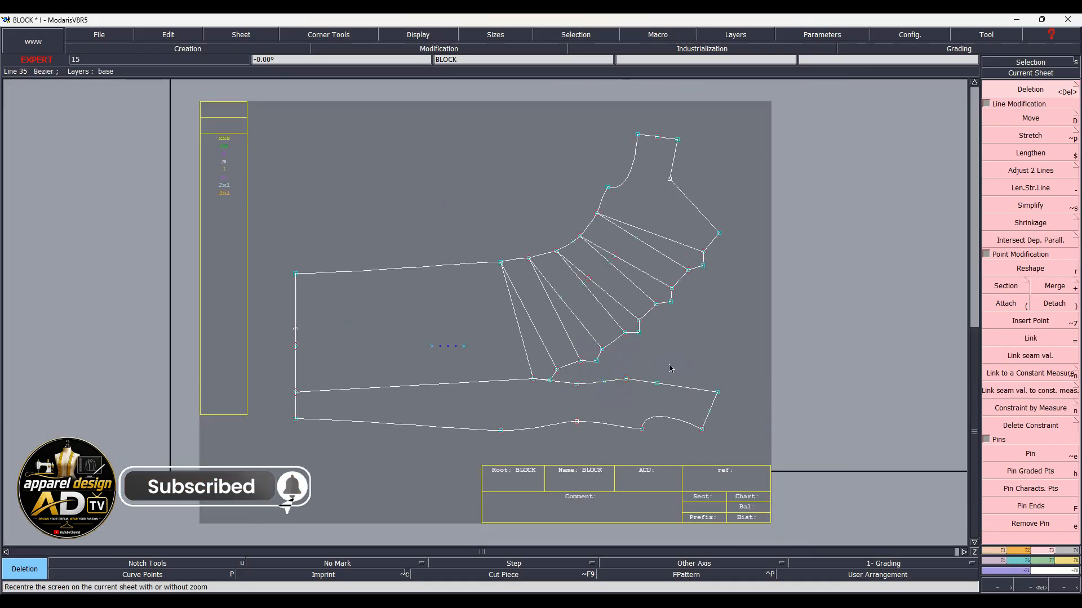
{"action": "scroll", "coordinate": [577, 303], "scroll_direction": "up", "scroll_amount": 1}
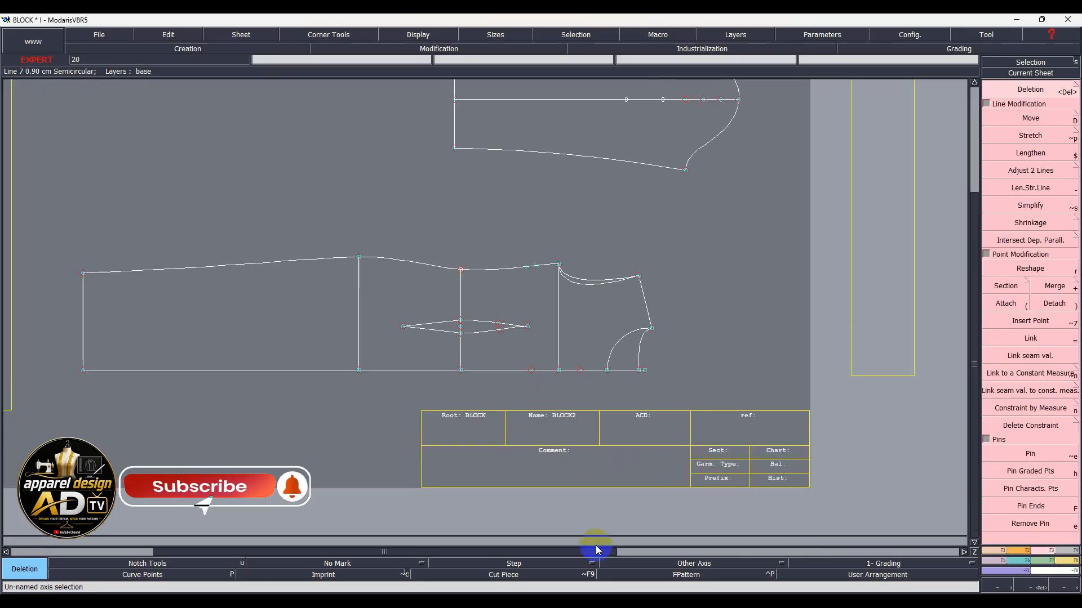
- Rearrange the sheets on the desk and copy the BLOCK2 base pattern to a new sheet
{"action": "key", "text": "j"}
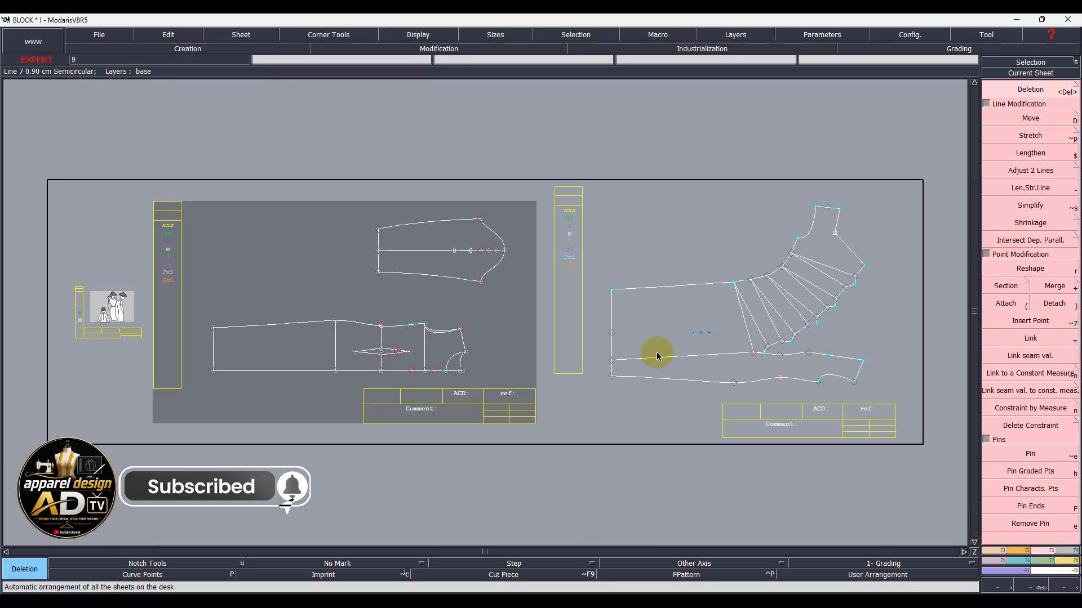
{"action": "scroll", "coordinate": [815, 330], "scroll_direction": "up", "scroll_amount": 5}
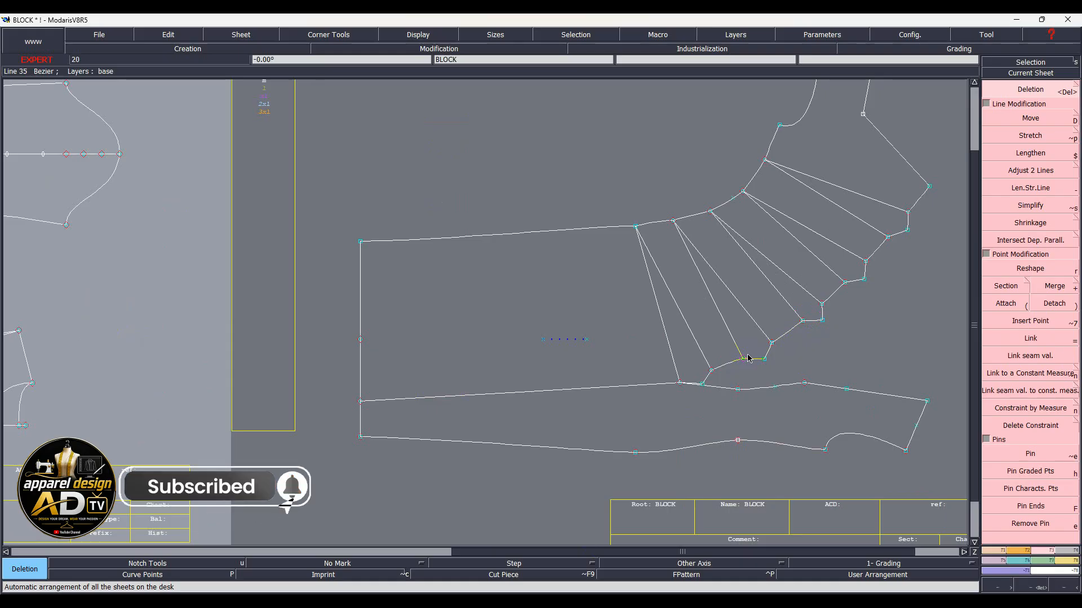
{"action": "scroll", "coordinate": [748, 358], "scroll_direction": "down", "scroll_amount": 1}
{"action": "scroll", "coordinate": [192, 361], "scroll_direction": "up", "scroll_amount": 2}
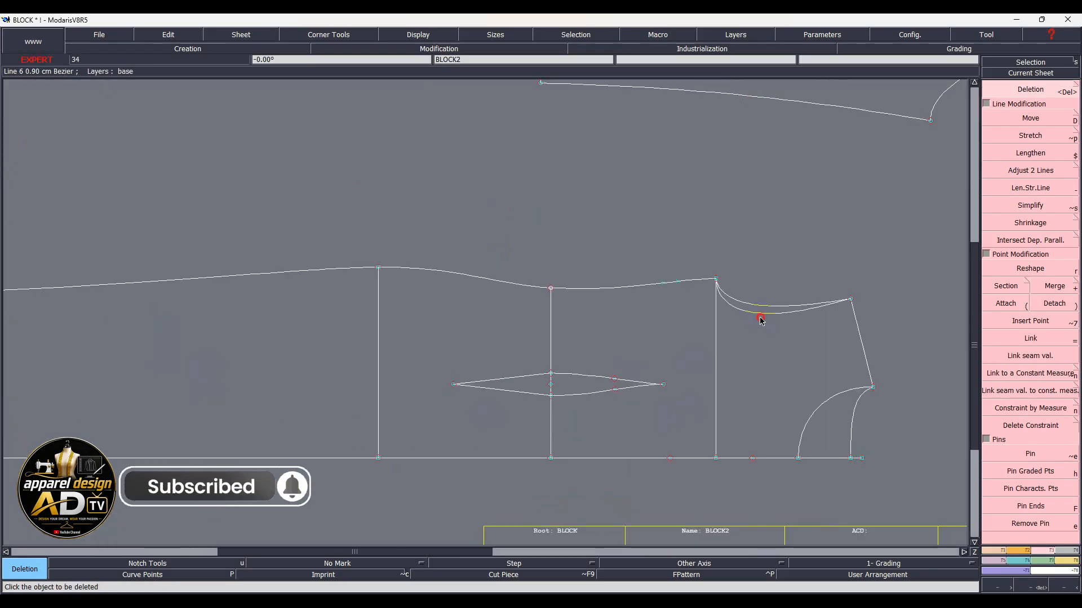
{"action": "key", "text": "c"}
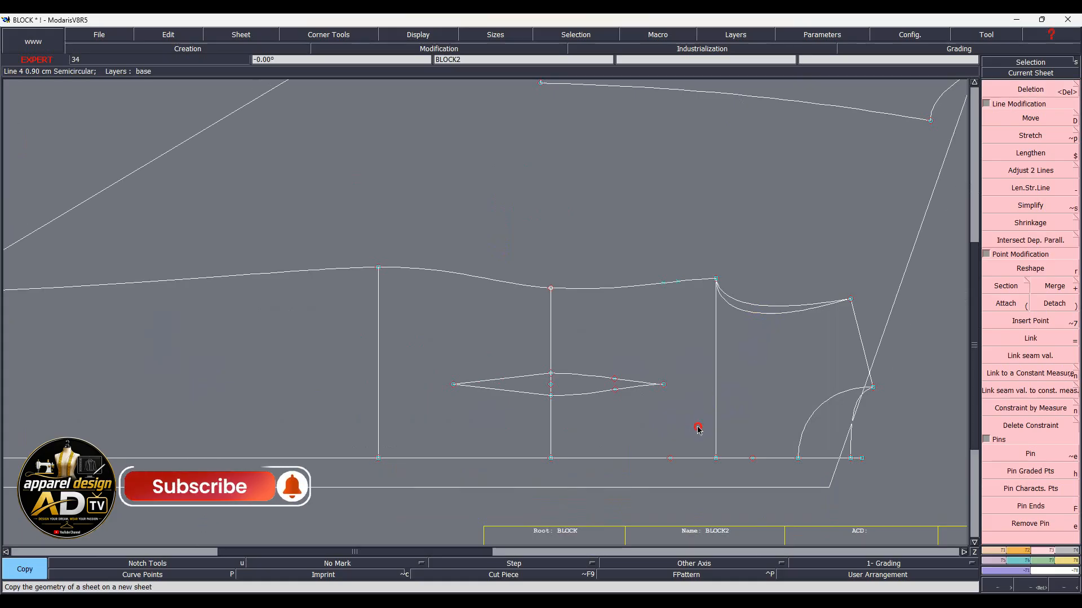
{"action": "left_click", "coordinate": [698, 413]}
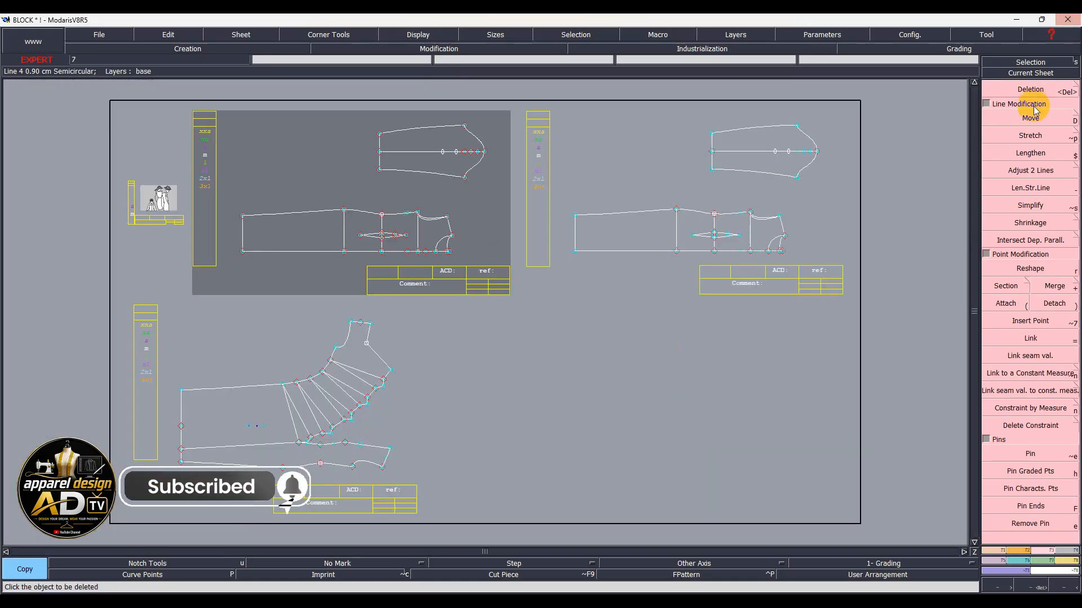
- Make the copied sheet current and delete the front neckline and front armhole curves, leaving only the back bodice outline
{"action": "left_click", "coordinate": [1034, 74]}
{"action": "left_click", "coordinate": [653, 232]}
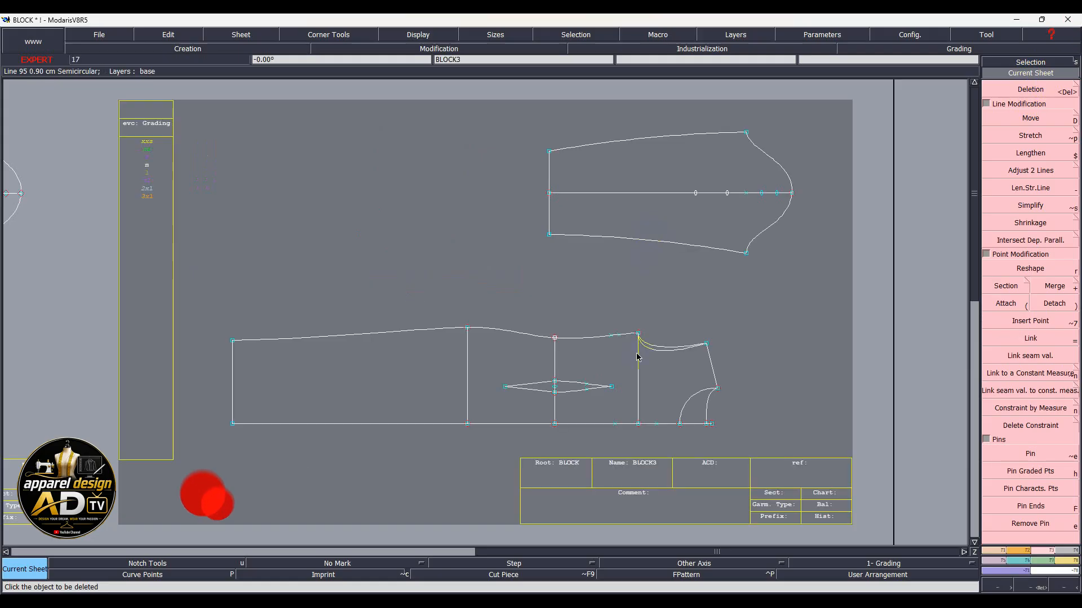
{"action": "key", "text": "Delete"}
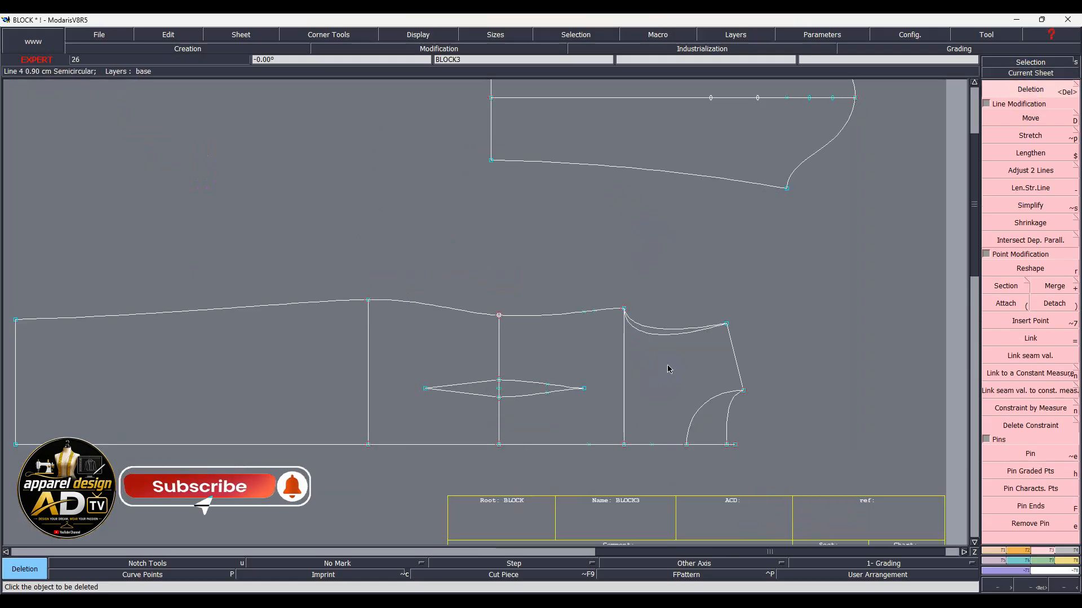
{"action": "left_click", "coordinate": [709, 401]}
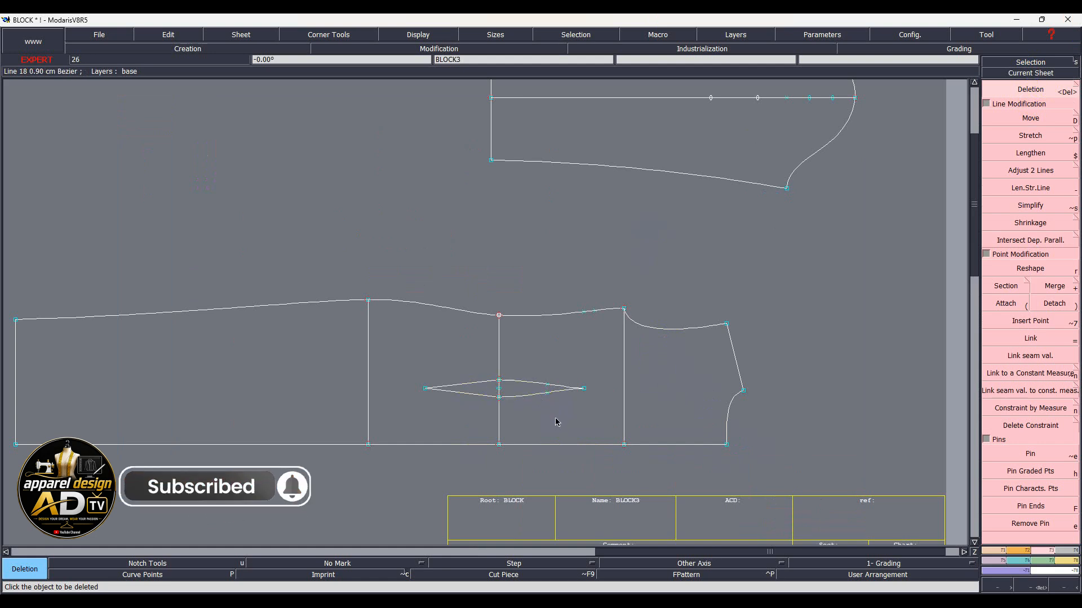
- Move the upper tip of the back waist dart by 7 cm in X and 0 in Y
{"action": "left_click_drag", "start_coordinate": [537, 369], "coordinate": [600, 421]}
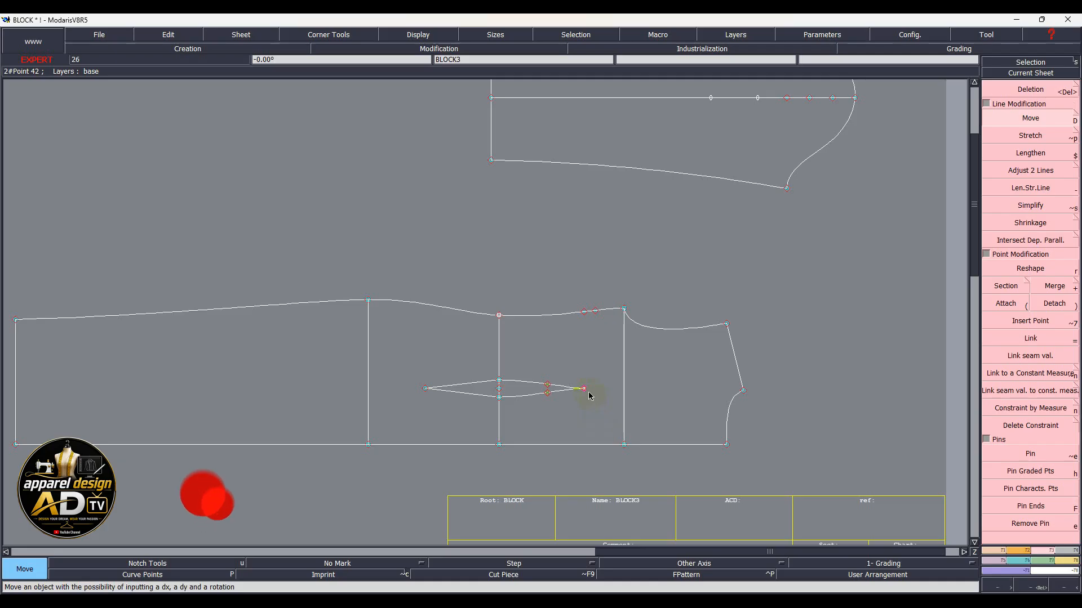
{"action": "left_click_drag", "start_coordinate": [584, 388], "coordinate": [627, 391]}
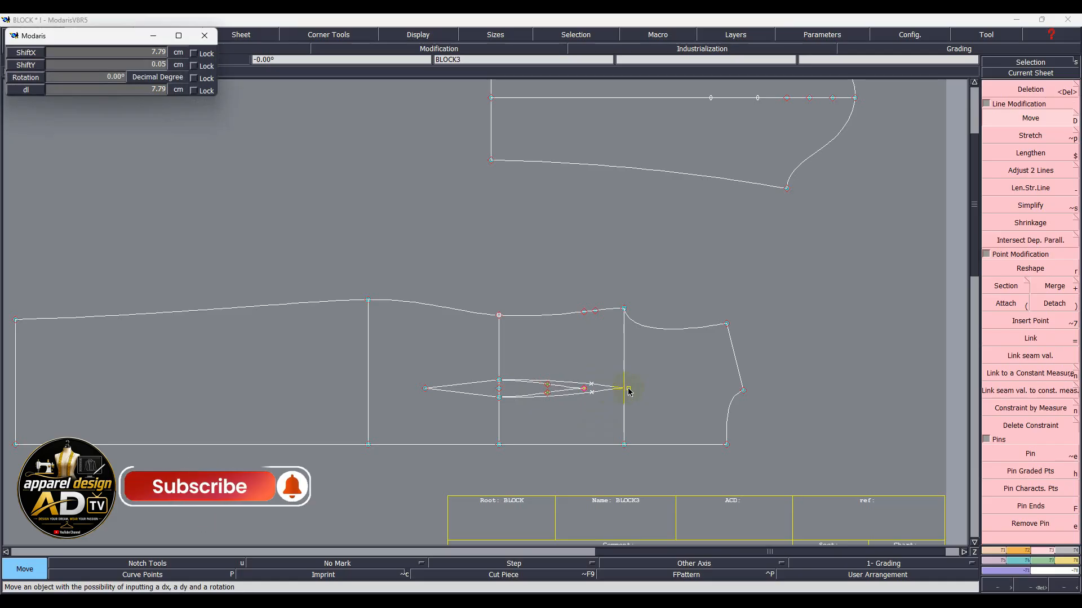
{"action": "type", "text": "7"}
{"action": "key", "text": "Tab"}
{"action": "type", "text": "0"}
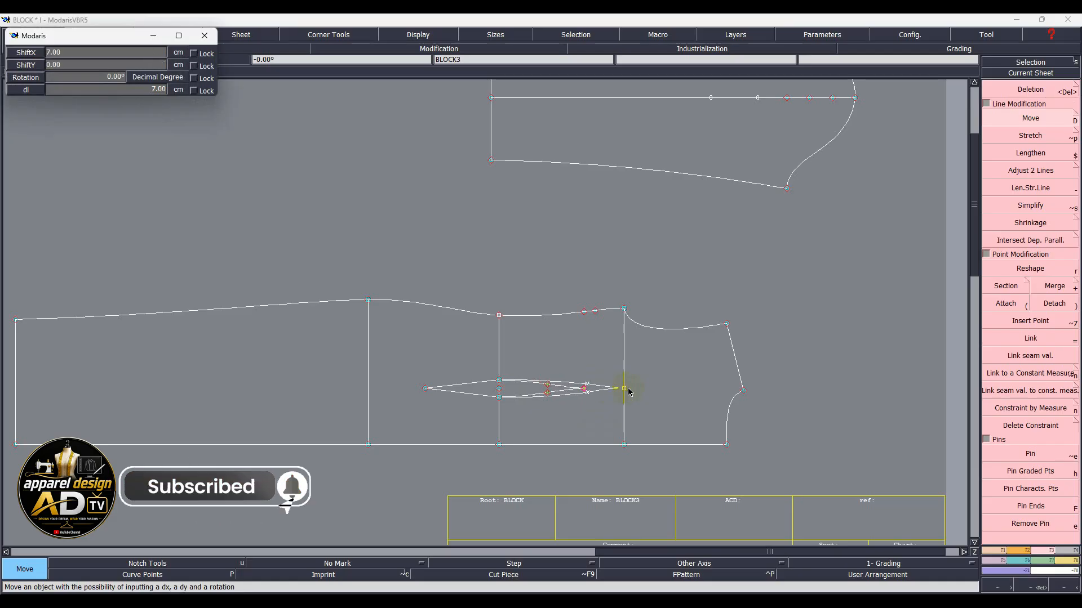
{"action": "key", "text": "Return"}
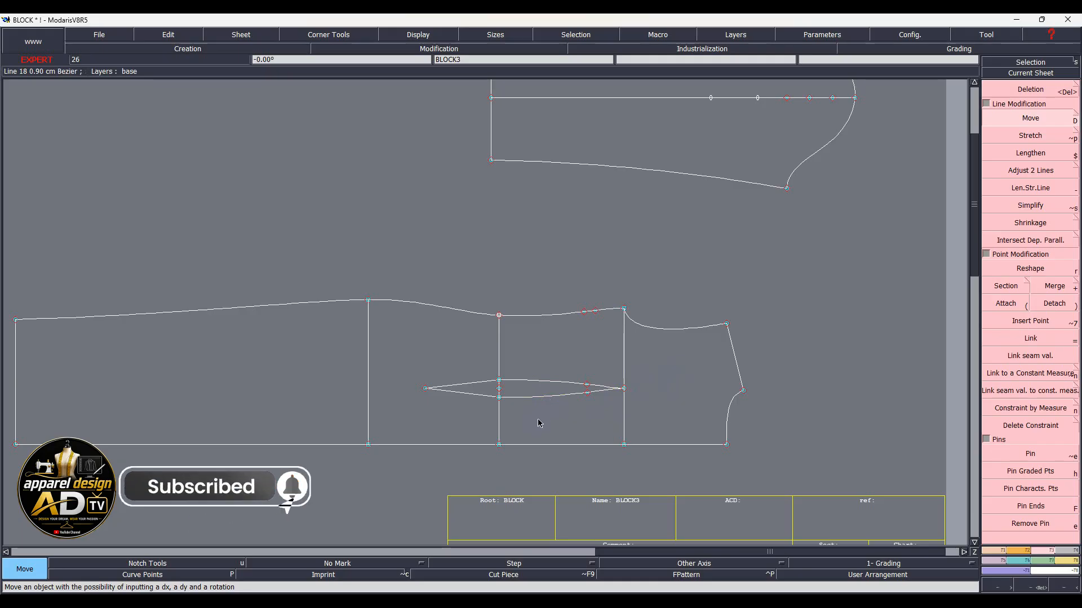
- Select the lines of all pattern sheets together and apply a 0.9 cm line seam to them
{"action": "key", "text": "F5"}
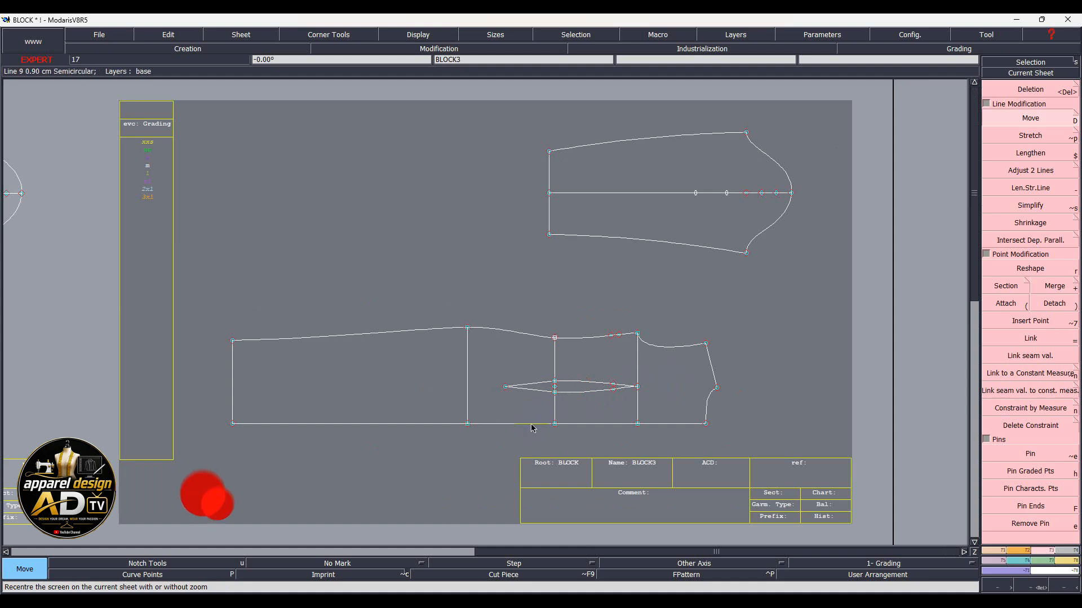
{"action": "key", "text": "F7"}
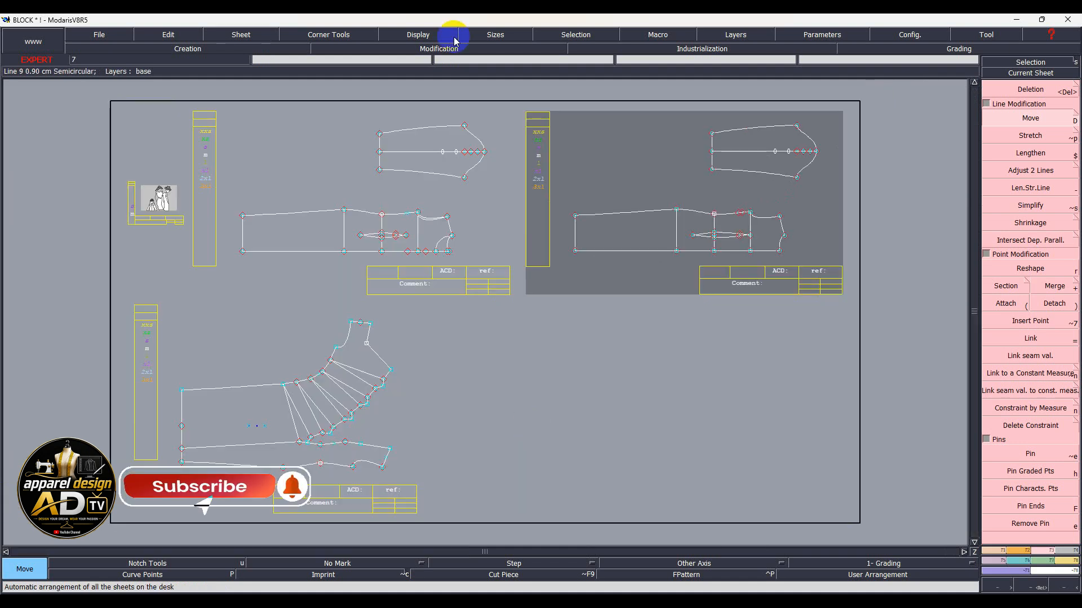
{"action": "left_click_drag", "start_coordinate": [88, 87], "coordinate": [874, 514]}
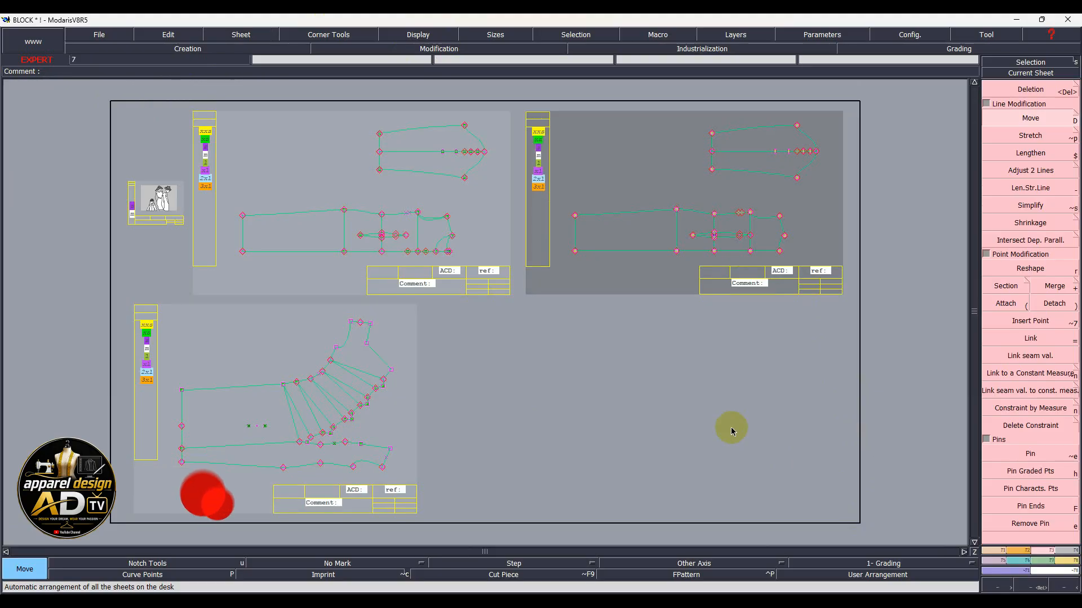
{"action": "key", "text": "c"}
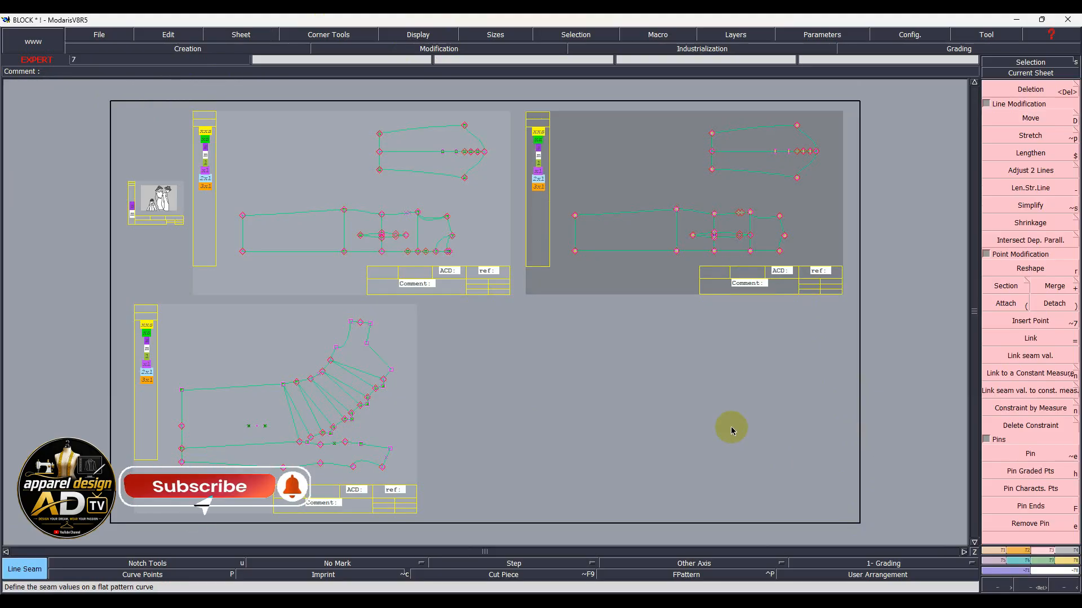
{"action": "left_click", "coordinate": [758, 111]}
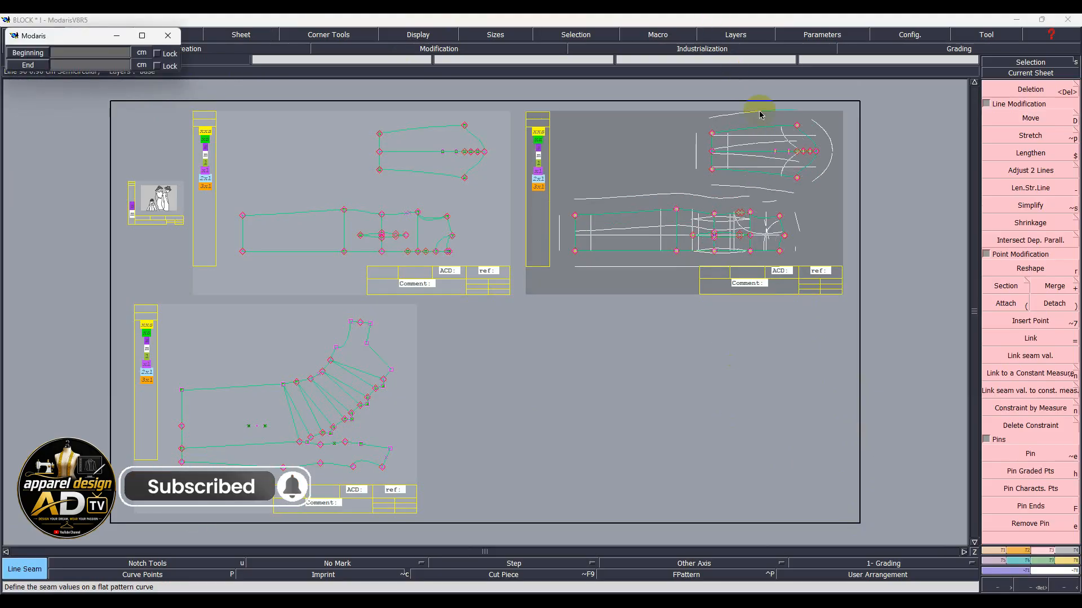
{"action": "key", "text": "Down"}
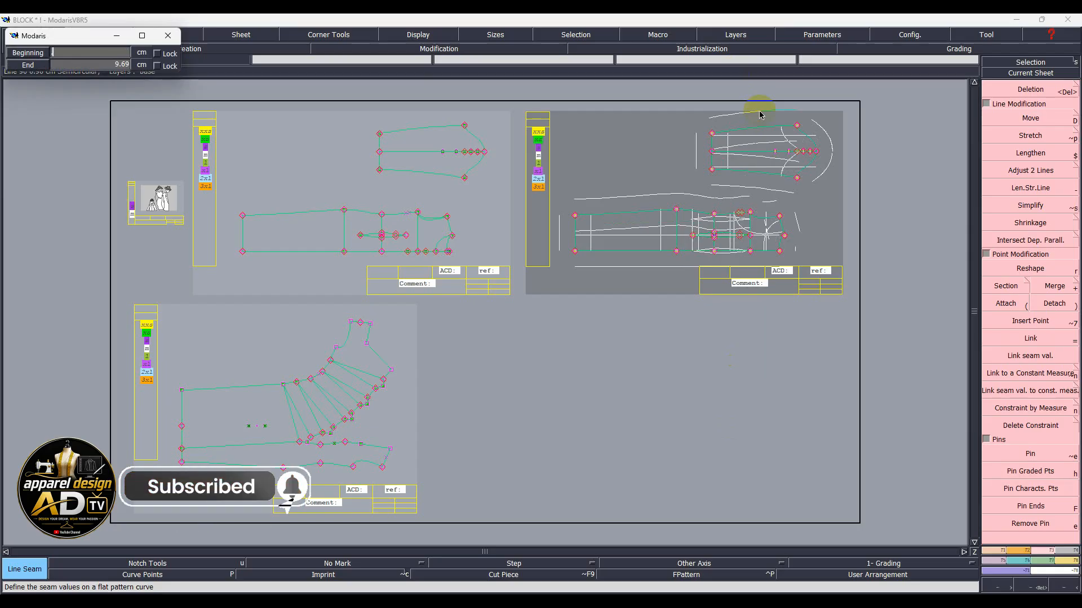
{"action": "key", "text": "Return"}
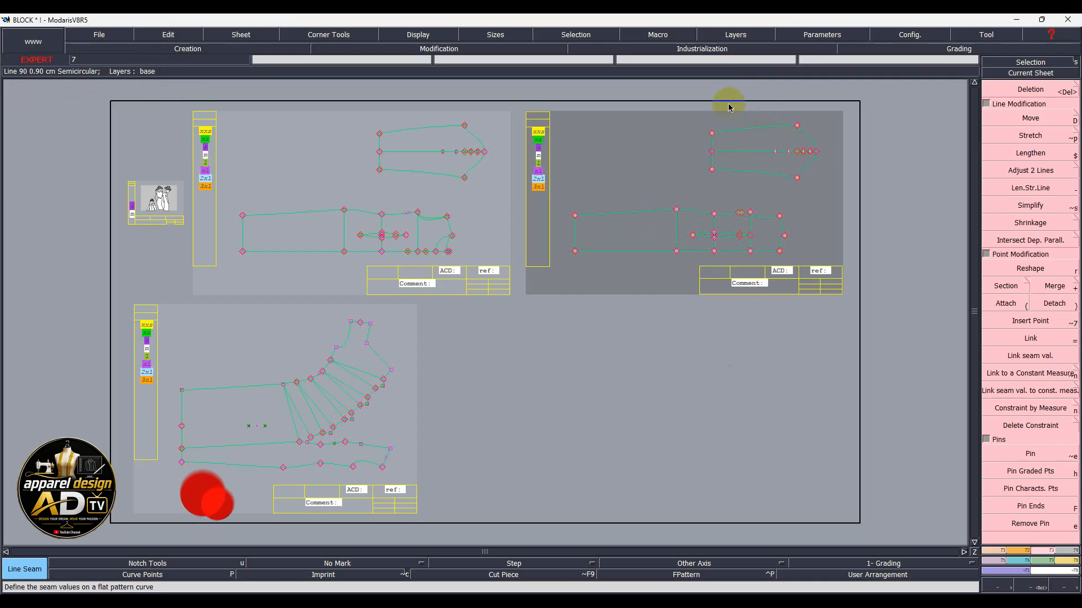
- Set the line seam on the hem edges of the sleeve, back and front to 2 cm
{"action": "left_click", "coordinate": [594, 236]}
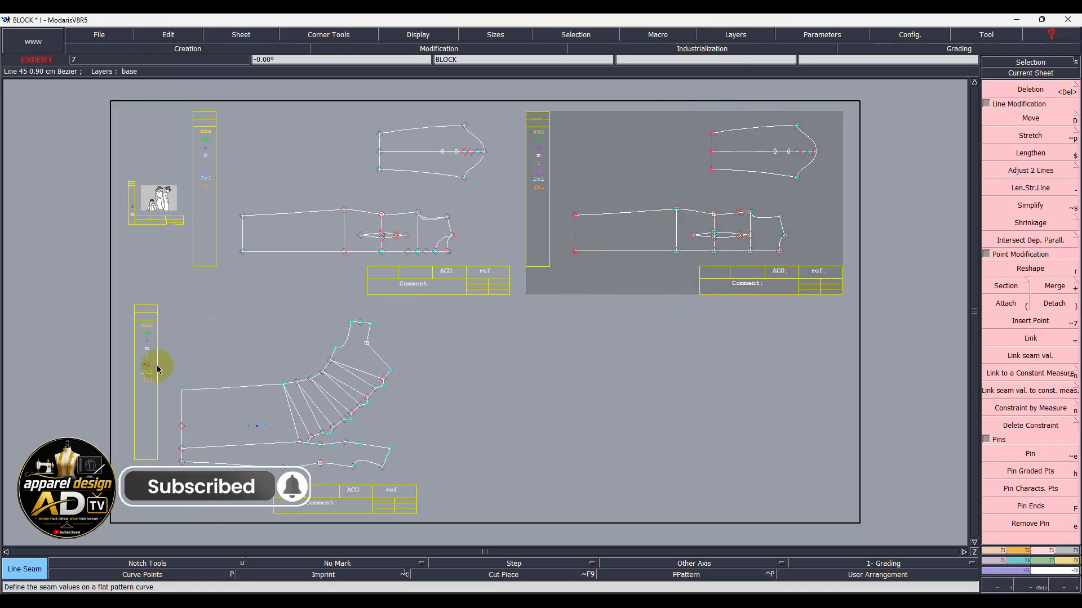
{"action": "left_click", "coordinate": [220, 451]}
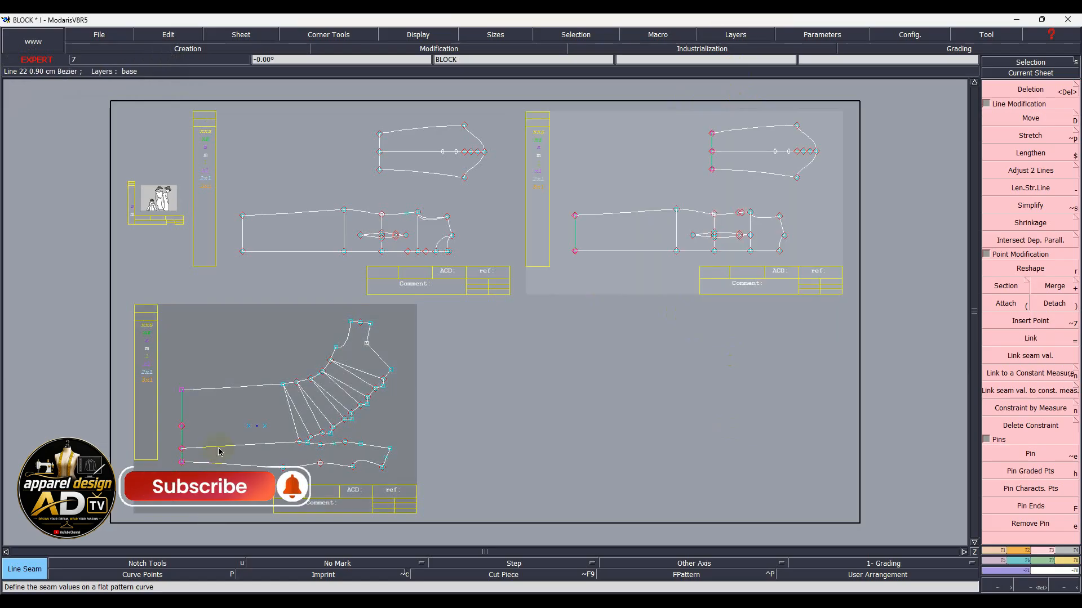
{"action": "left_click", "coordinate": [582, 238]}
{"action": "left_click", "coordinate": [560, 235]}
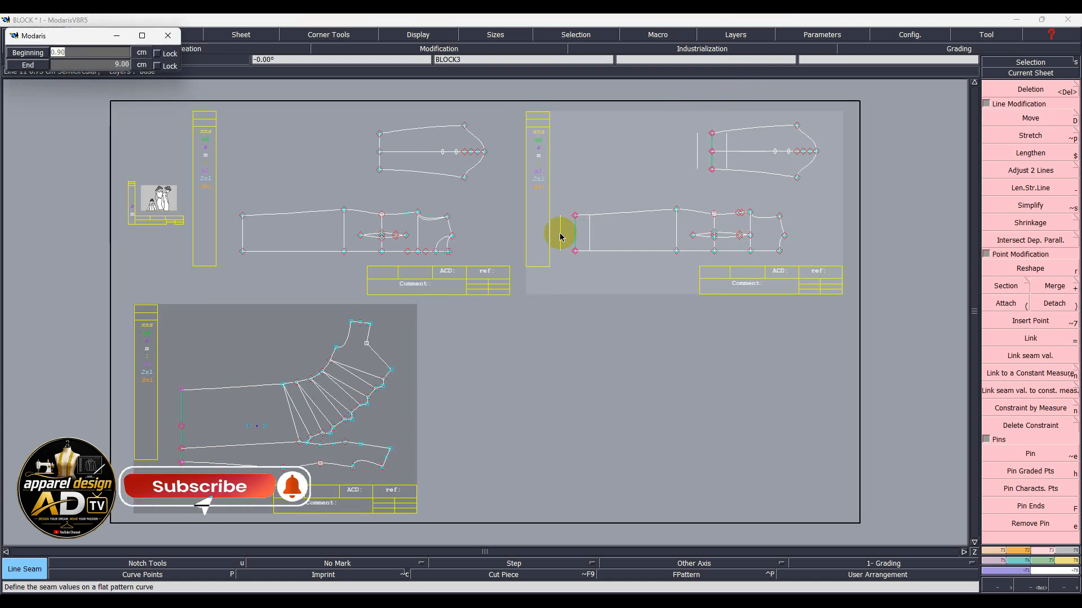
{"action": "key", "text": "Return"}
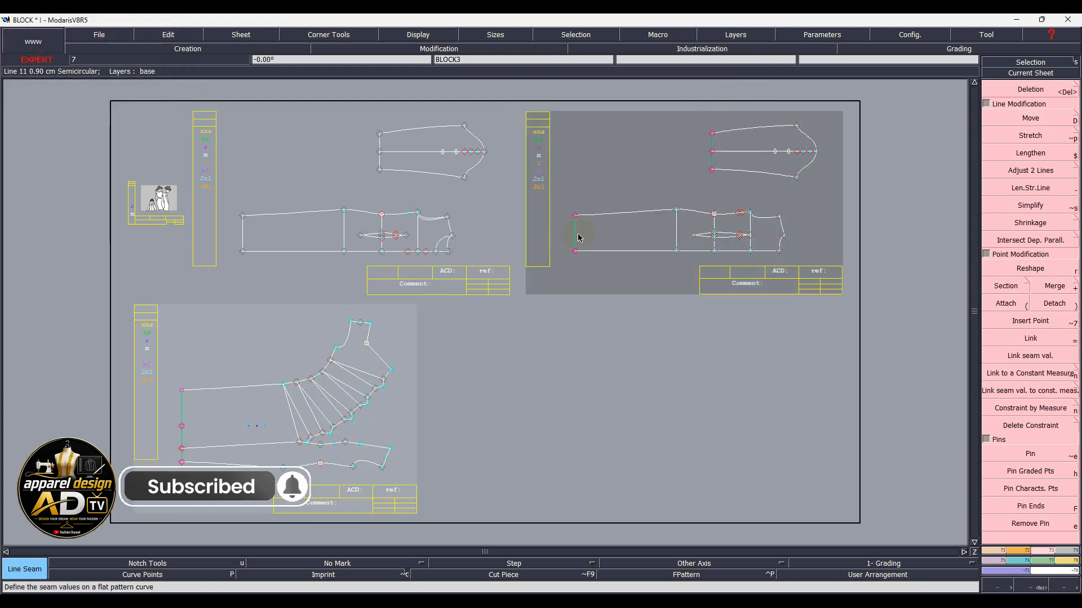
{"action": "left_click", "coordinate": [572, 236]}
{"action": "type", "text": "2"}
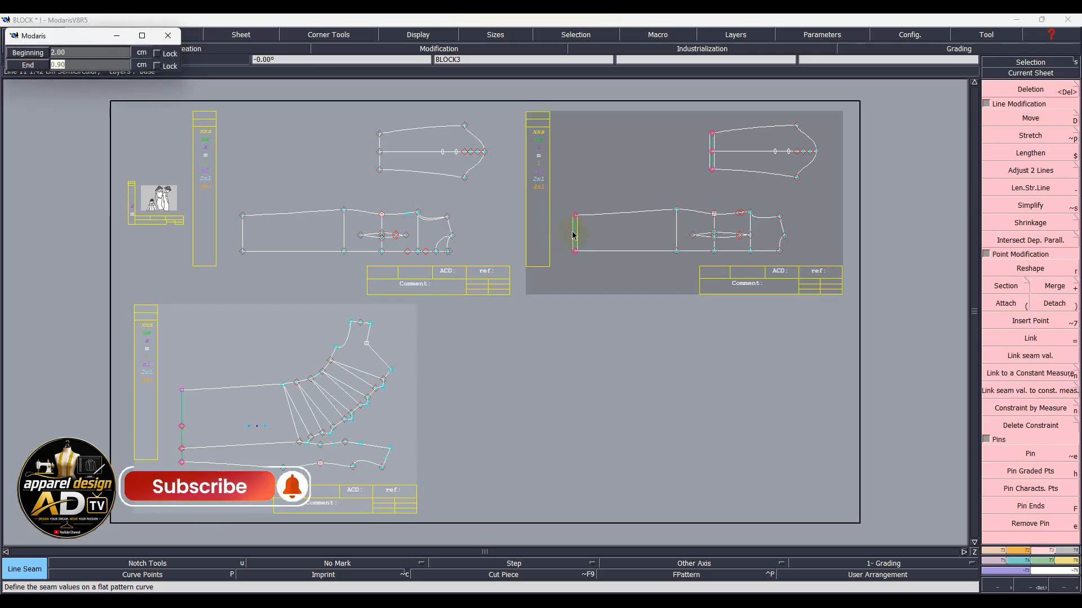
{"action": "key", "text": "Return"}
- Delete the original BLOCK2 base sheet and save the model
{"action": "left_click", "coordinate": [410, 272]}
{"action": "key", "text": "Delete"}
{"action": "left_click", "coordinate": [379, 230]}
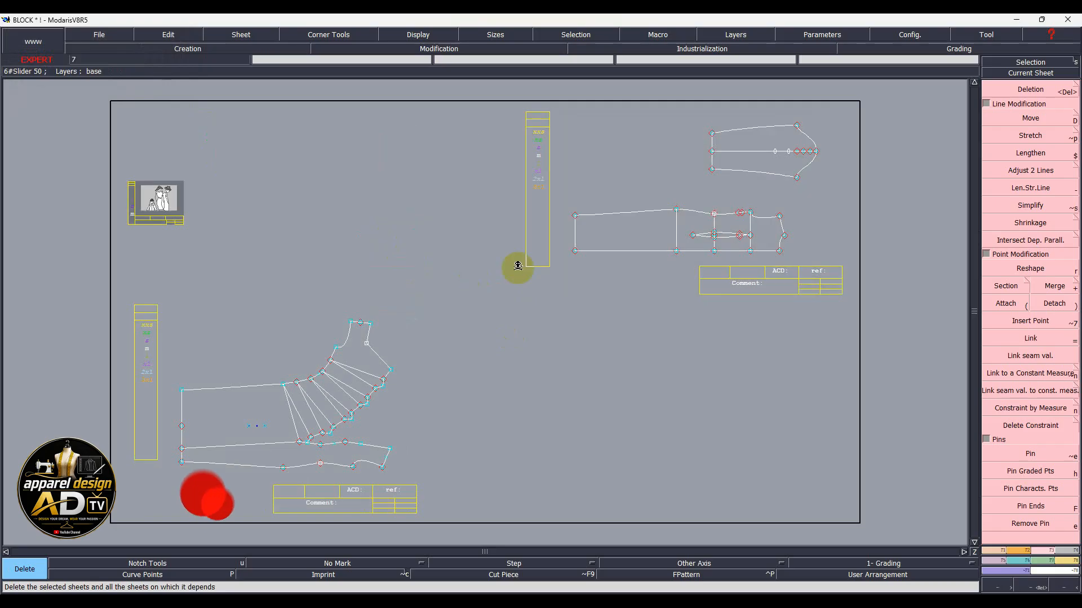
{"action": "key", "text": "ctrl+s"}
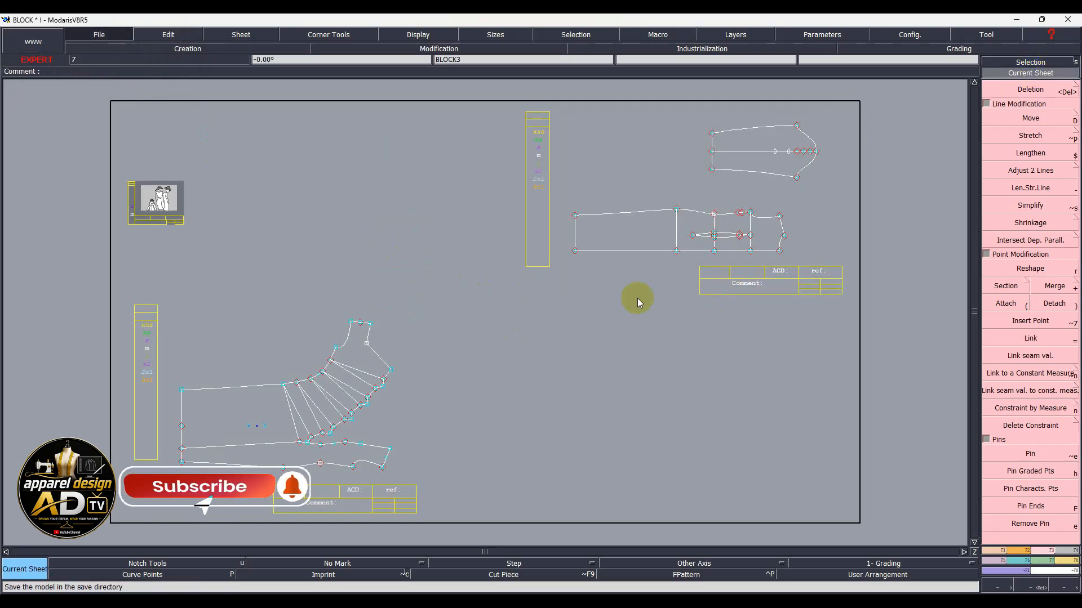
- Extract the lower side section of the front as a cut piece with seams and rearrange the sheets
{"action": "left_click", "coordinate": [475, 373]}
{"action": "left_click", "coordinate": [475, 373]}
{"action": "left_click", "coordinate": [475, 372]}
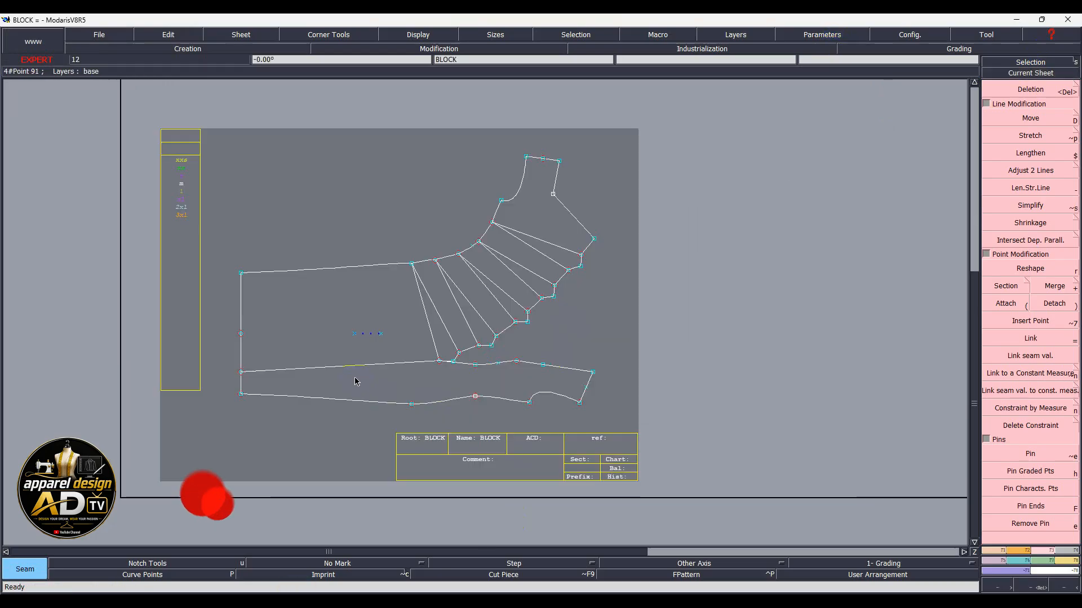
{"action": "left_click_drag", "start_coordinate": [334, 378], "coordinate": [403, 388]}
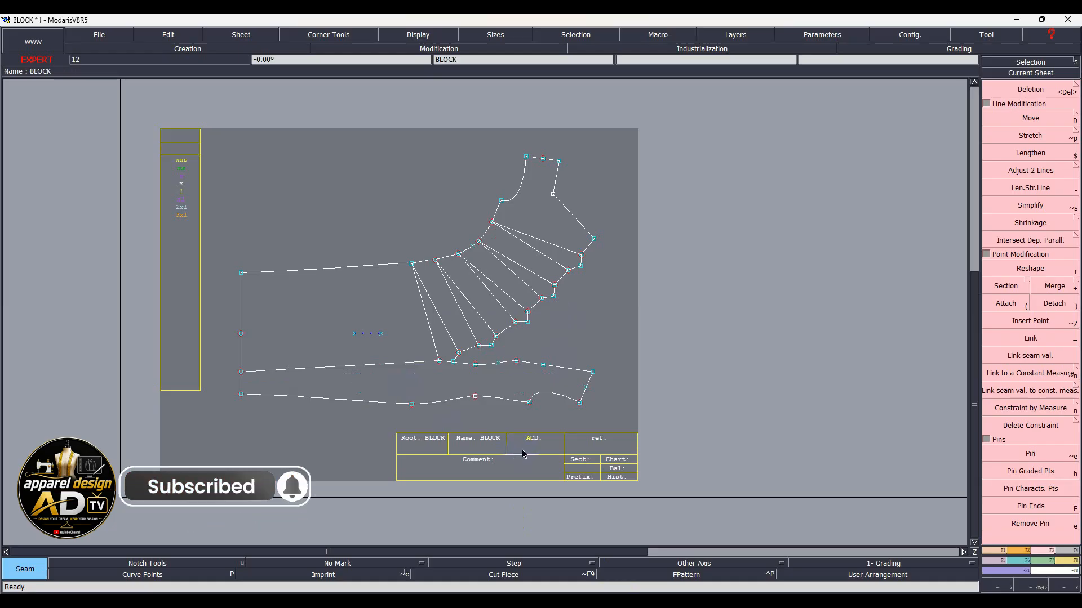
{"action": "key", "text": "j"}
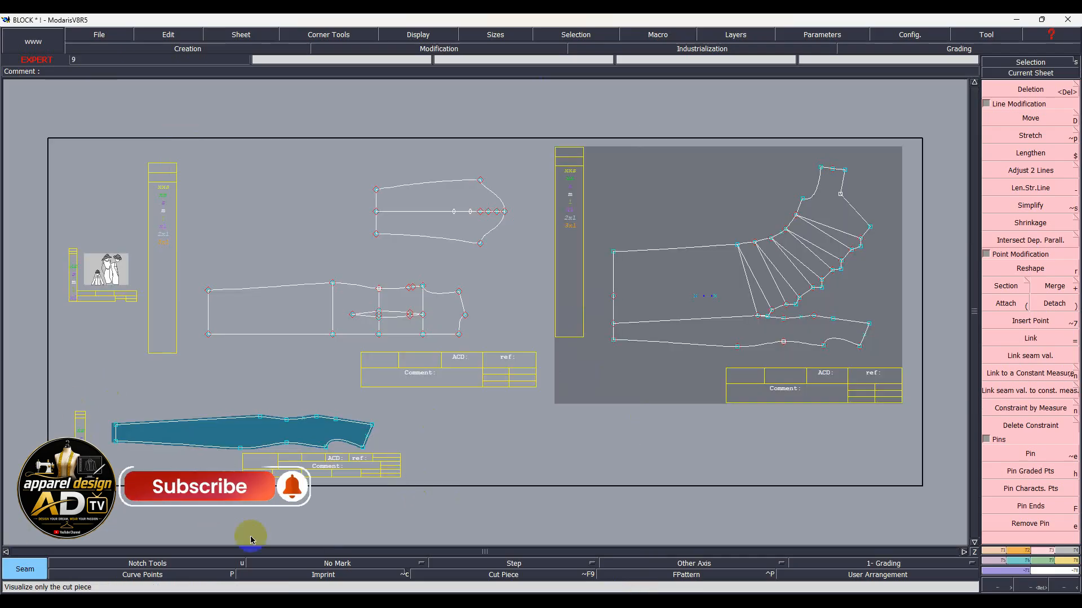
- Enter "Front Side" as the comment of the new cut piece
{"action": "scroll", "coordinate": [321, 482], "scroll_direction": "up", "scroll_amount": 2}
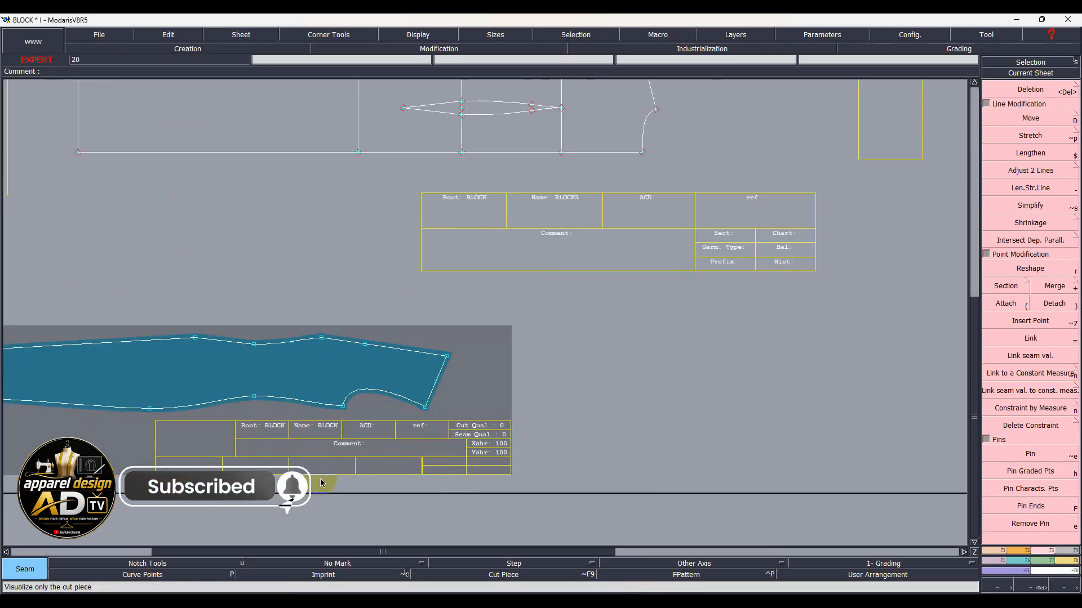
{"action": "key", "text": "ctrl+e"}
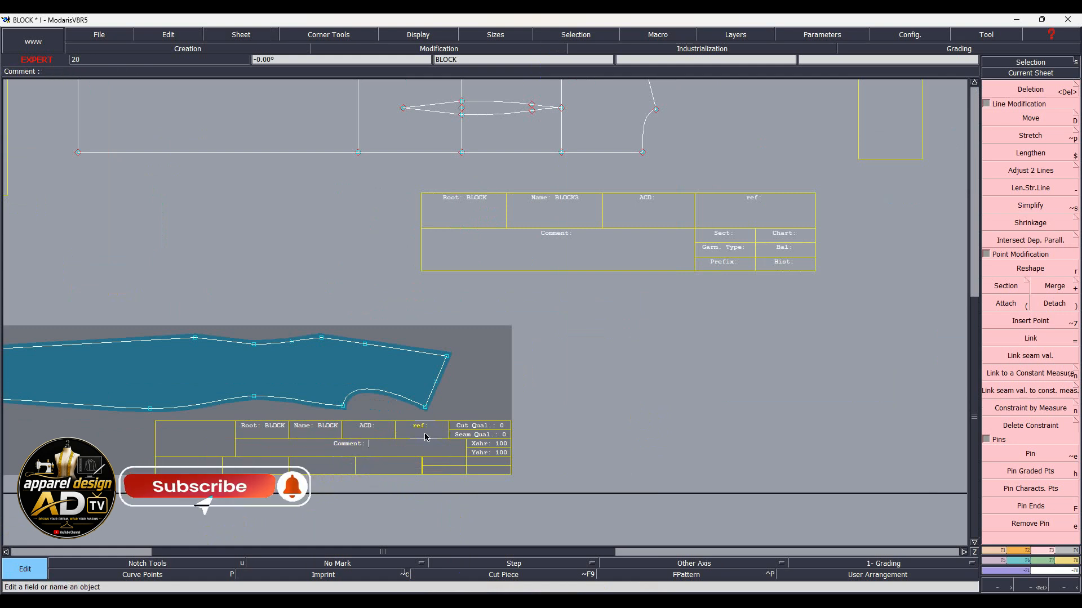
{"action": "type", "text": "Side"}
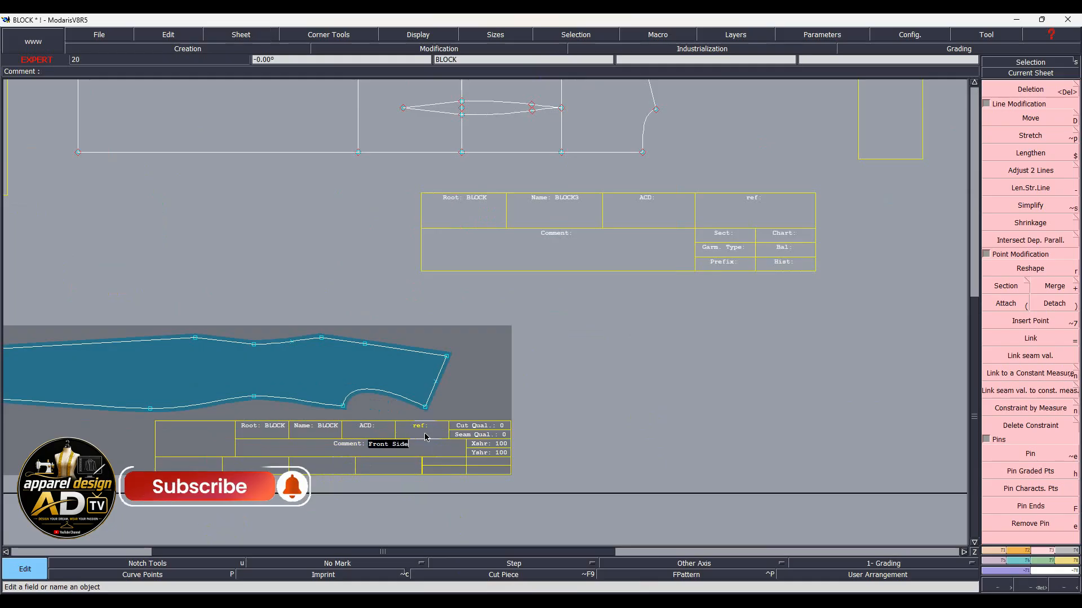
- Complete the side front piece's comment as "Front Side Ax1" and rearrange all the sheets
{"action": "type", "text": " Ax"}
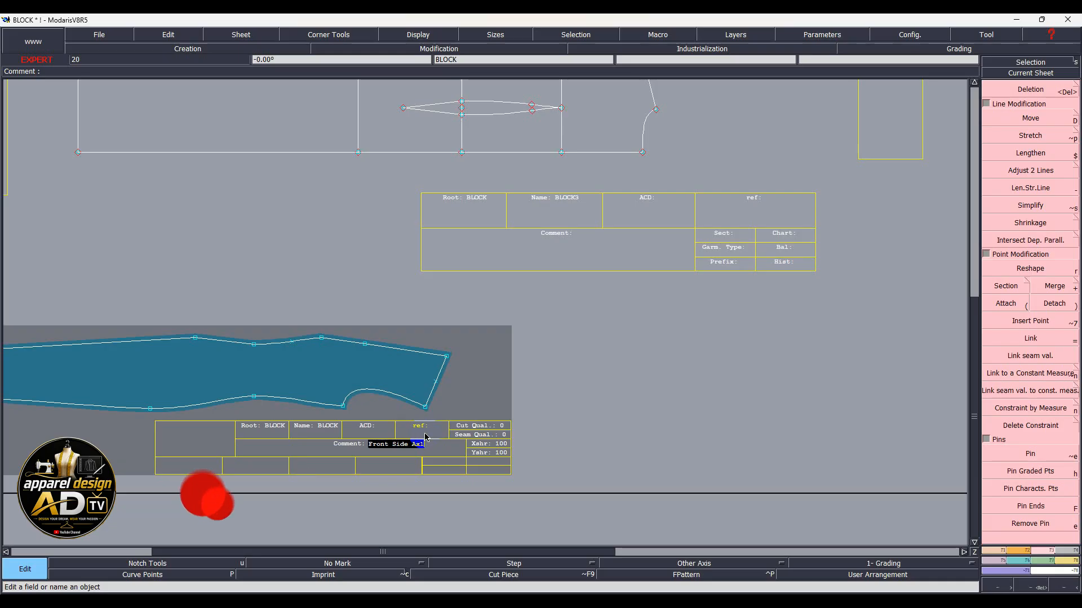
{"action": "type", "text": "1"}
{"action": "key", "text": "Return"}
{"action": "key", "text": "j"}
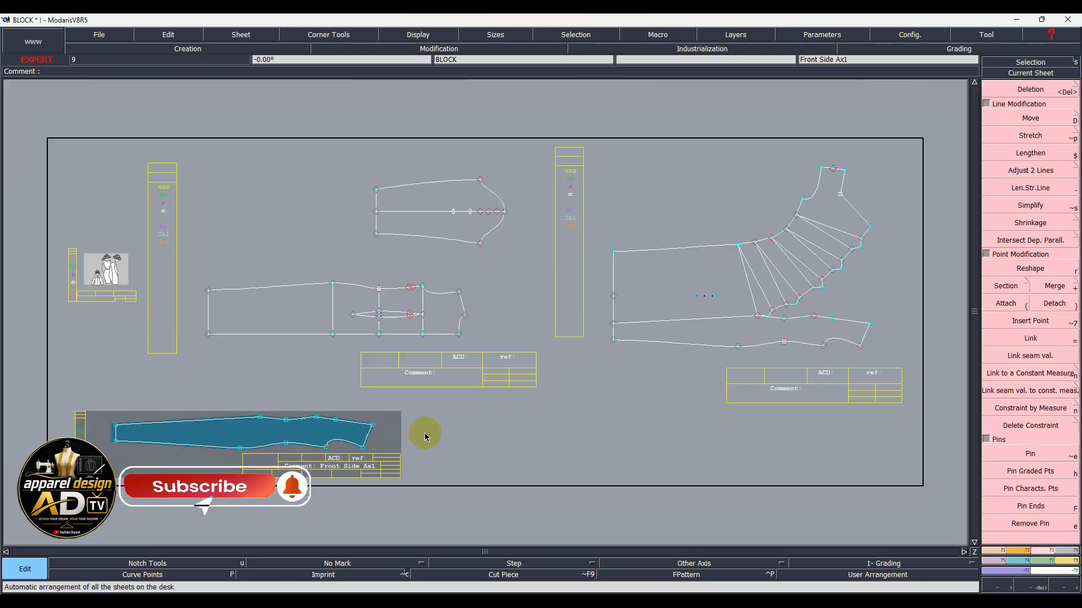
- Extract the upper pleated front section as a cut piece, including all its pleat lines as internal lines
{"action": "scroll", "coordinate": [895, 195], "scroll_direction": "up", "scroll_amount": 1}
{"action": "scroll", "coordinate": [867, 210], "scroll_direction": "up", "scroll_amount": 1}
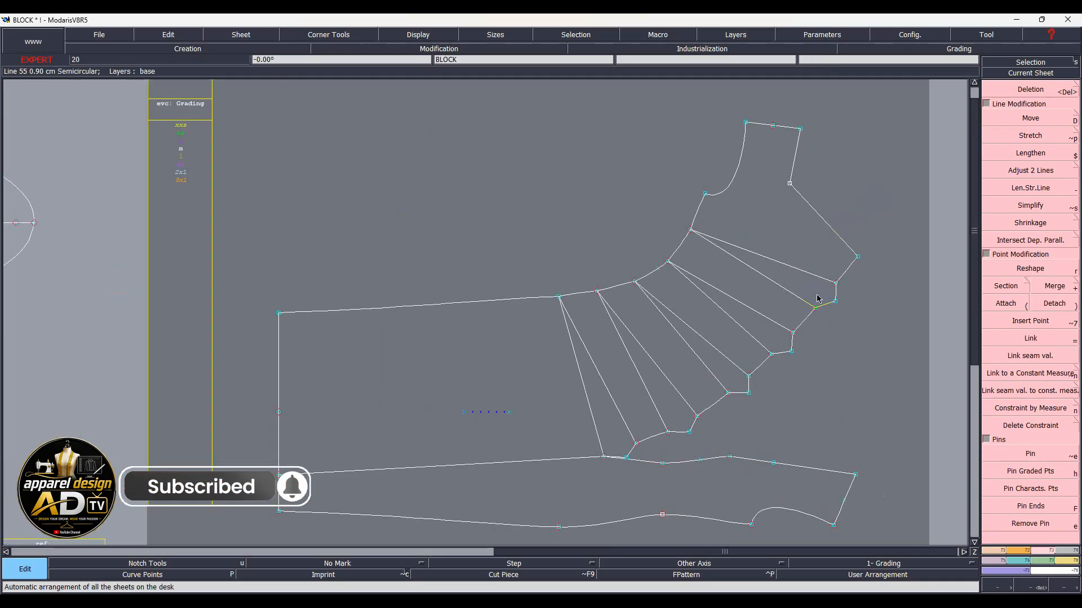
{"action": "left_click", "coordinate": [791, 271]}
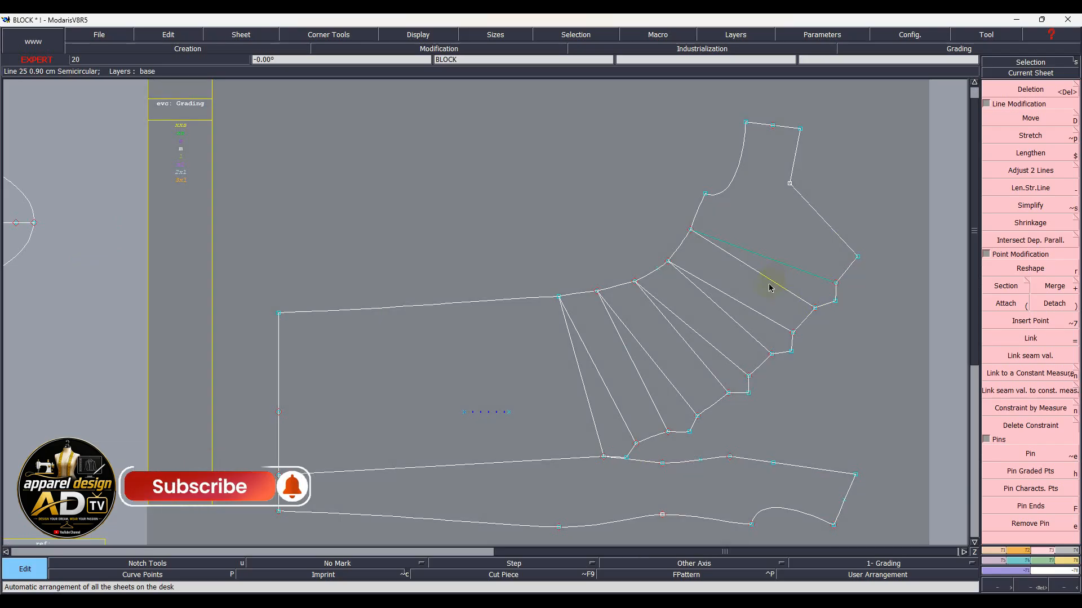
{"action": "left_click", "coordinate": [770, 287]}
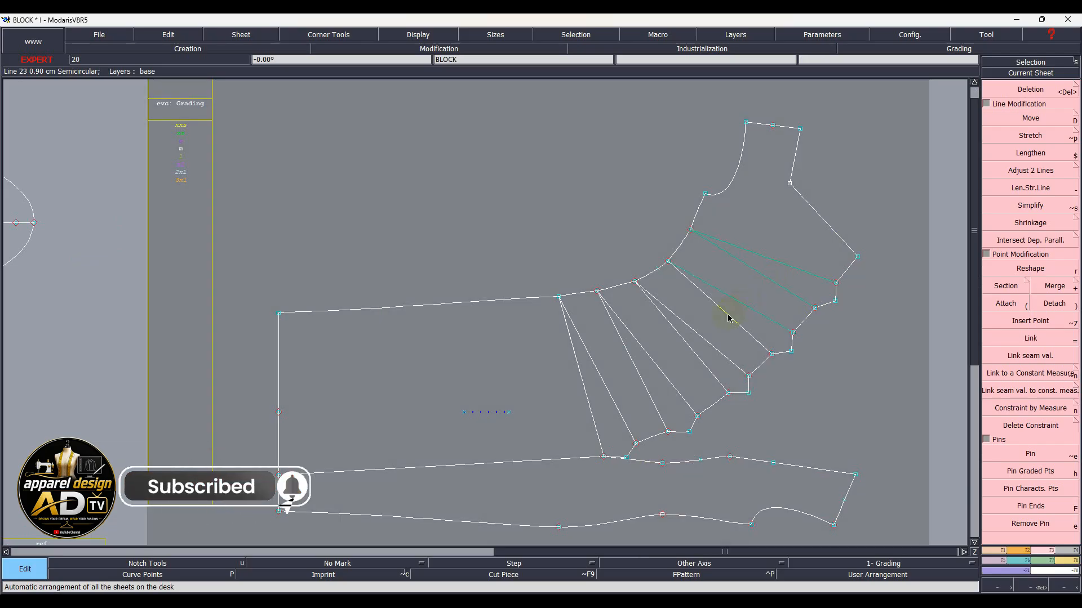
{"action": "left_click", "coordinate": [696, 334]}
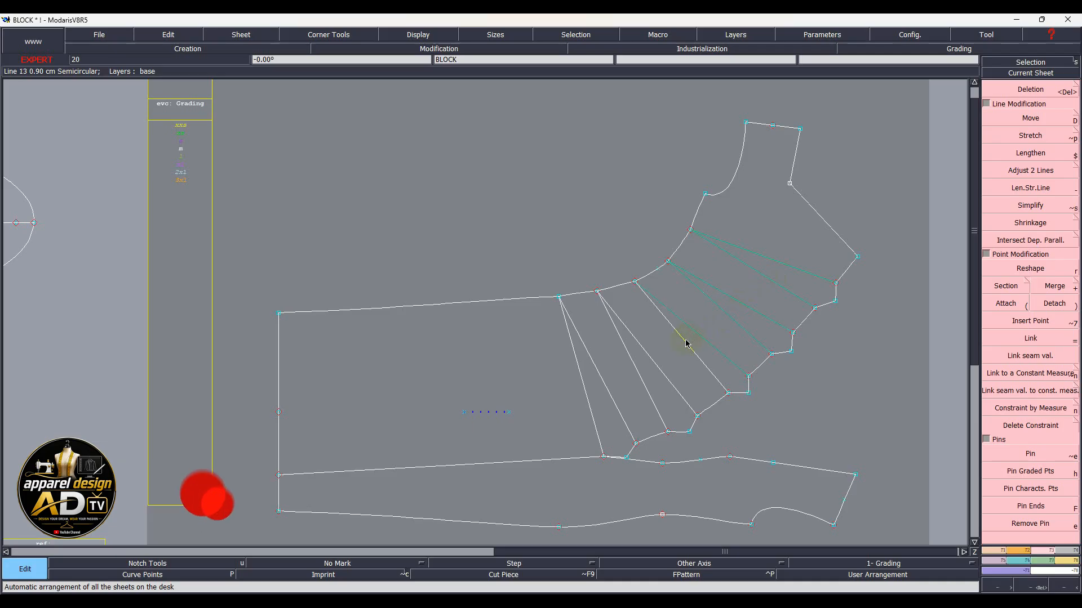
{"action": "left_click", "coordinate": [638, 369]}
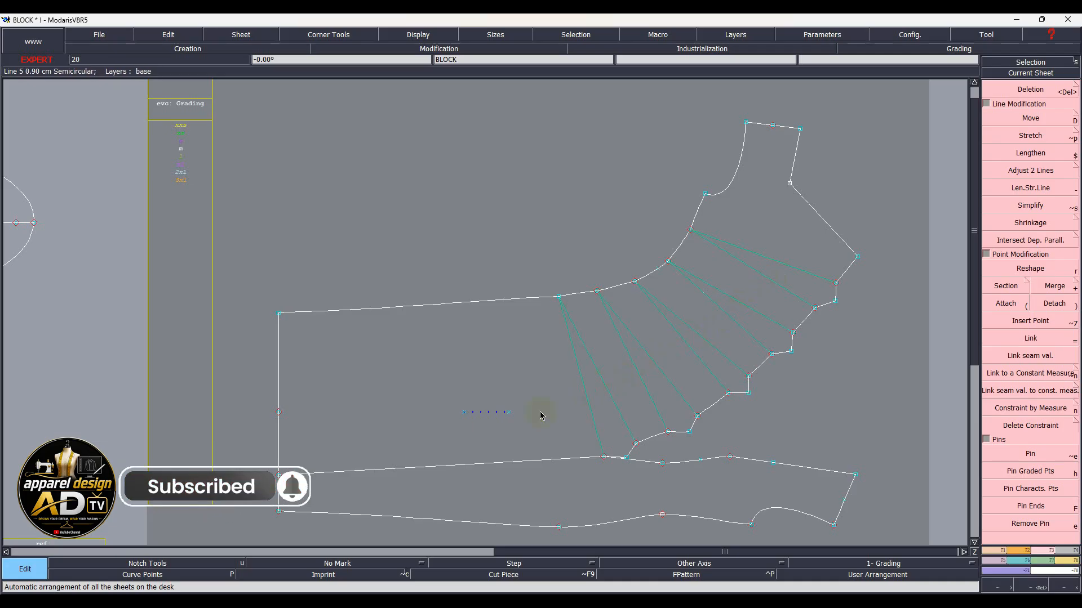
{"action": "key", "text": "x"}
{"action": "left_click", "coordinate": [520, 364]}
{"action": "right_click", "coordinate": [521, 360]}
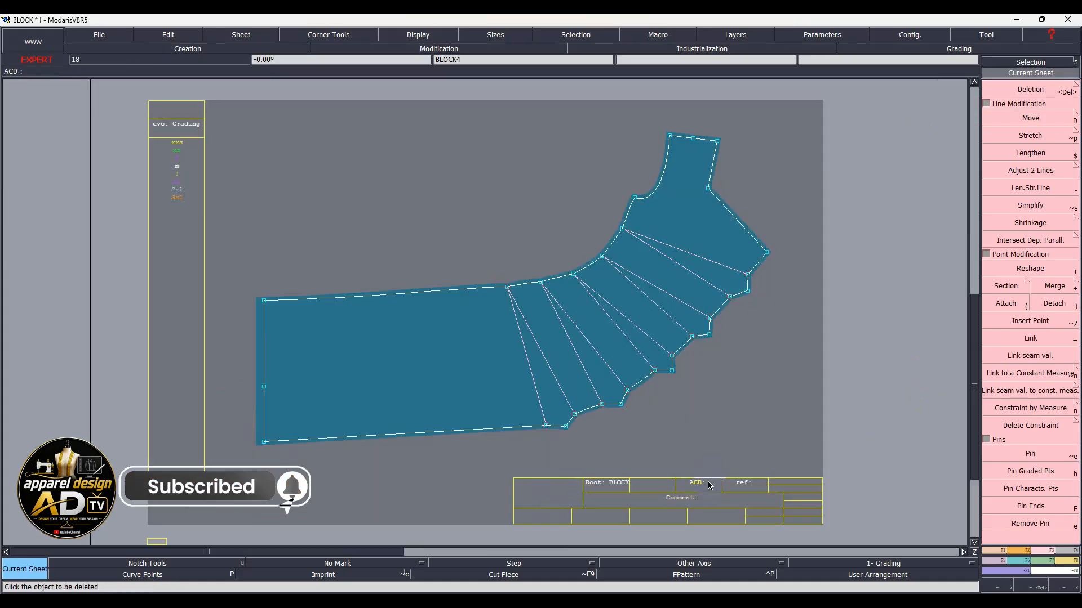
- Enter "Front Ax1" as the comment of the pleated front piece and rearrange the sheets
{"action": "key", "text": "Return"}
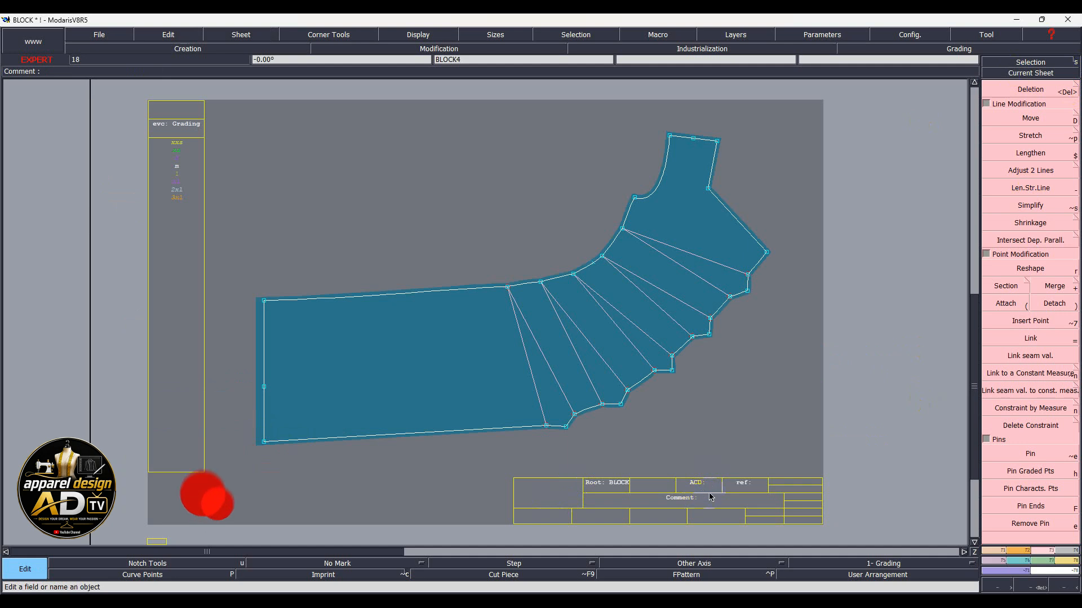
{"action": "type", "text": "Fro"}
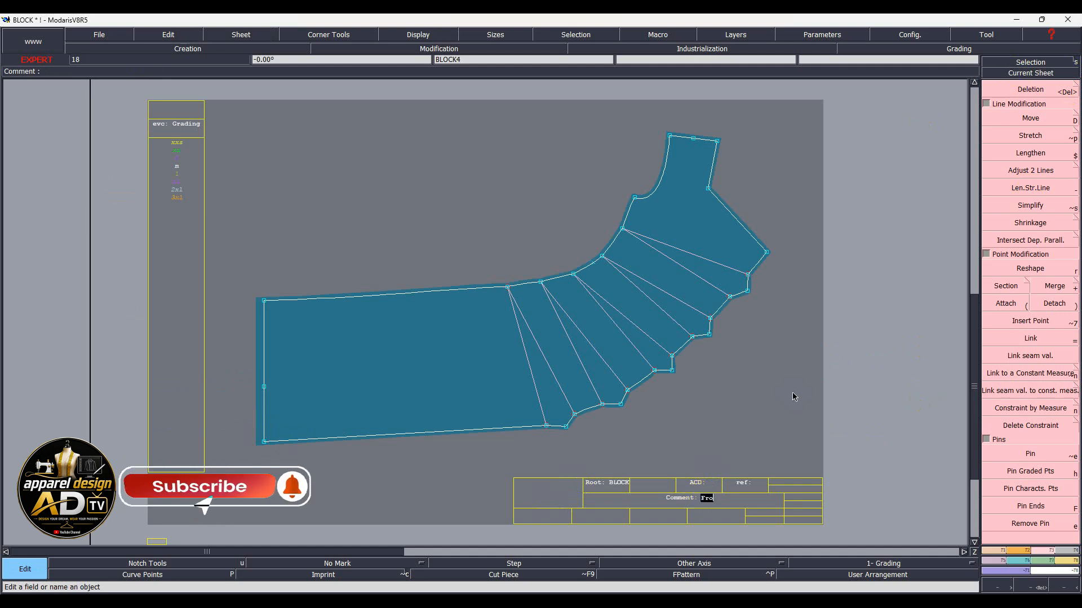
{"action": "type", "text": "nt Ax1"}
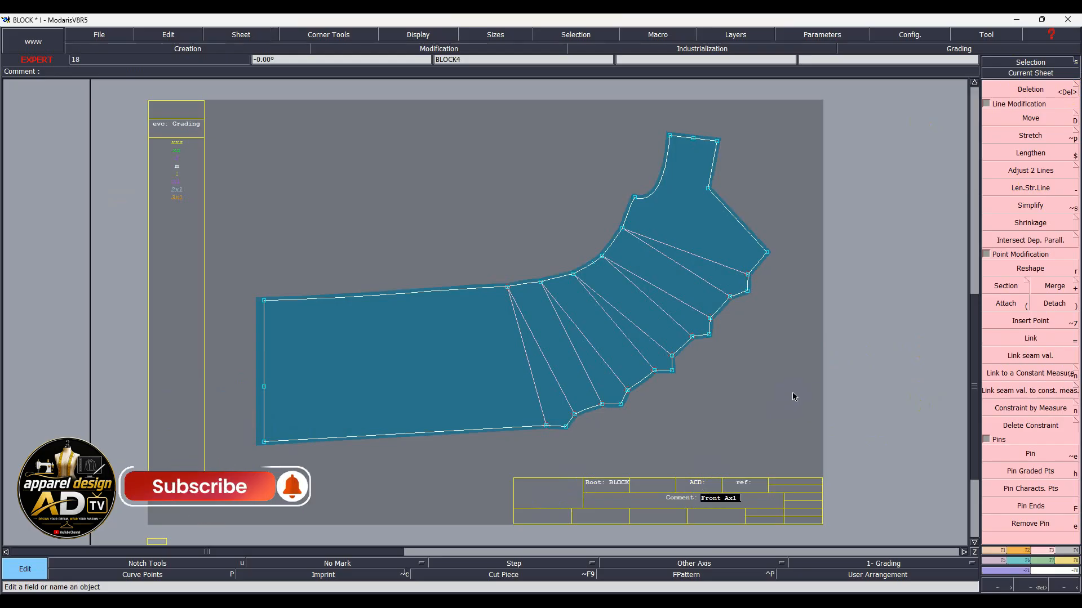
{"action": "key", "text": "Return"}
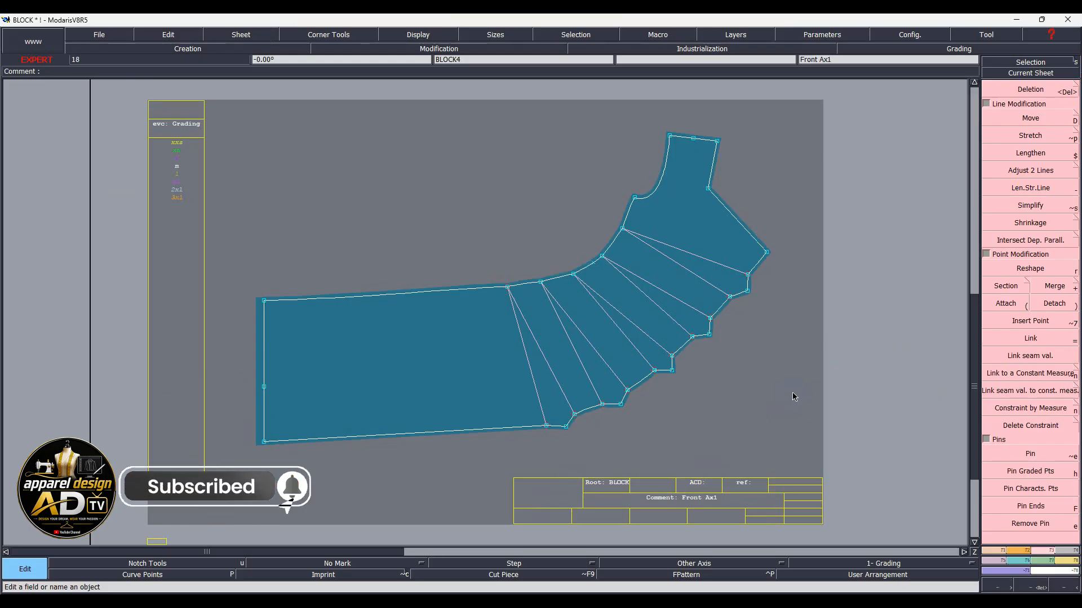
{"action": "left_click", "coordinate": [792, 392]}
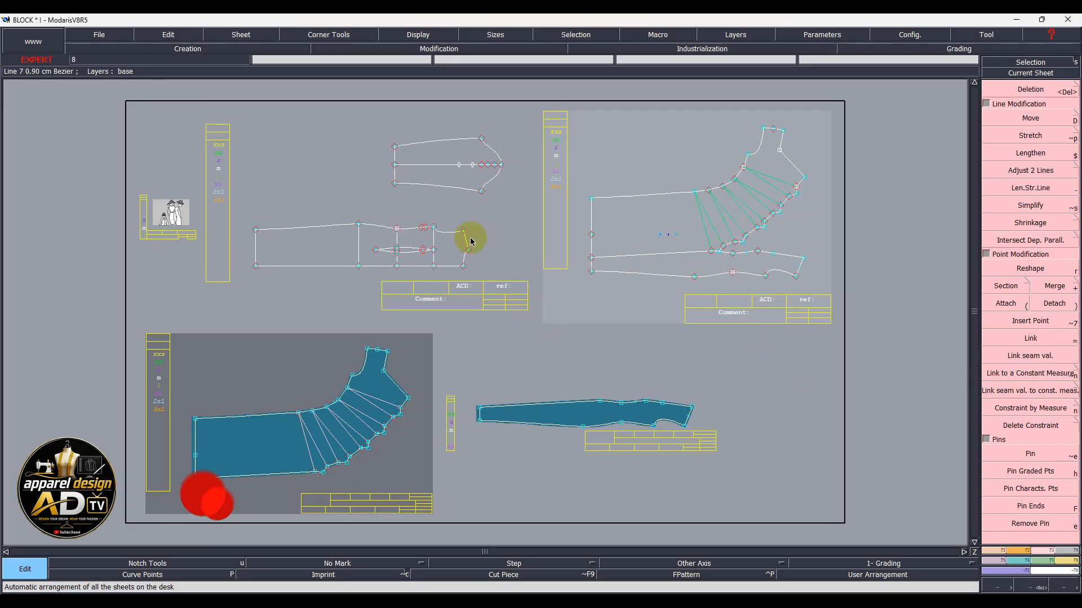
- Extract the back section below the waistline with its dart as a cut piece and delete the dart lines beyond the waist
{"action": "scroll", "coordinate": [329, 249], "scroll_direction": "up", "scroll_amount": 3}
{"action": "scroll", "coordinate": [424, 253], "scroll_direction": "up", "scroll_amount": 1}
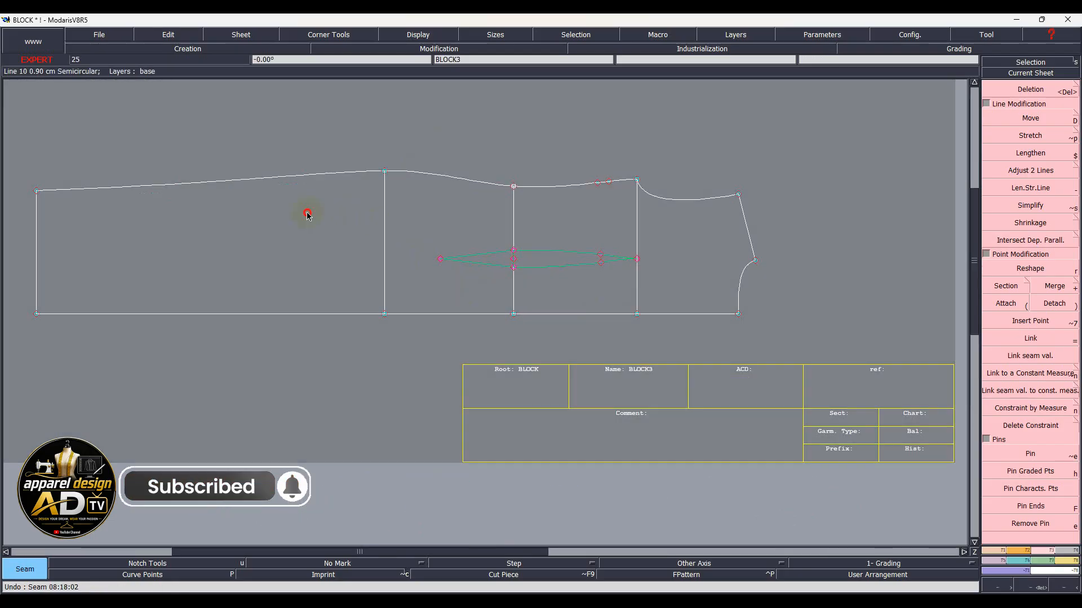
{"action": "mouse_move", "coordinate": [306, 212]}
{"action": "left_mouse_down"}
{"action": "mouse_move", "coordinate": [482, 239]}
{"action": "mouse_move", "coordinate": [482, 279]}
{"action": "mouse_move", "coordinate": [290, 241]}
{"action": "left_mouse_up"}
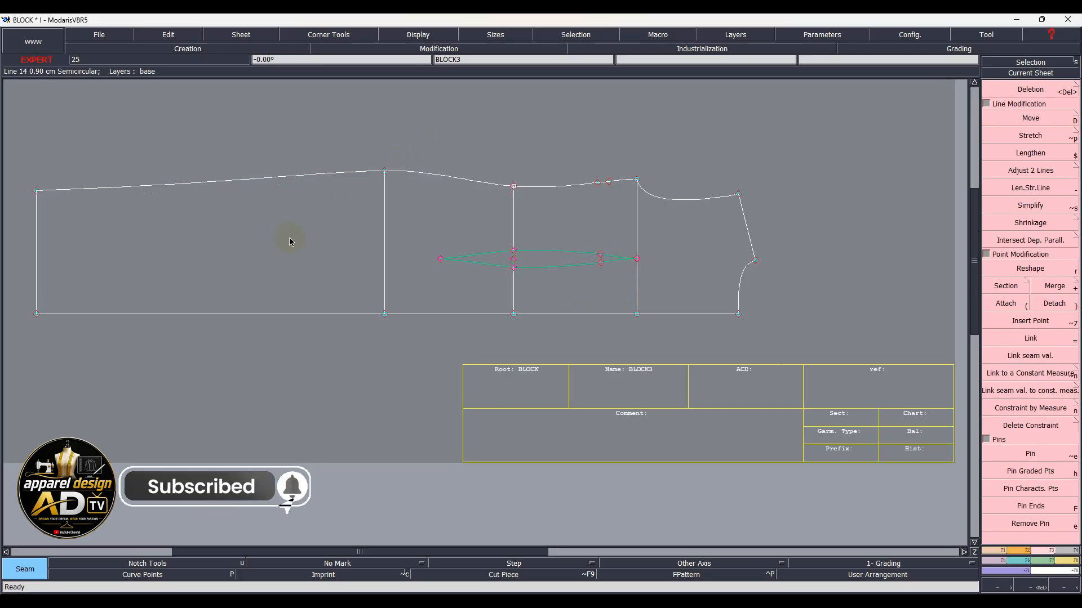
{"action": "key", "text": "Page_Down"}
{"action": "key", "text": "Delete"}
{"action": "left_click", "coordinate": [746, 299]}
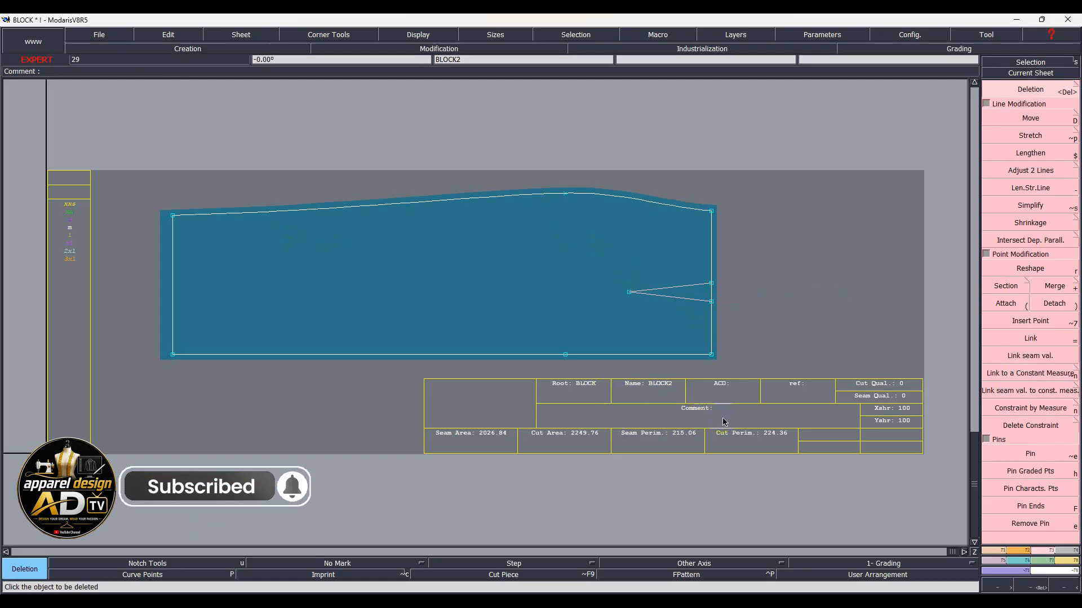
- Enter "Back Ax2" as the comment of the lower back piece and rearrange the sheets
{"action": "key", "text": "F2"}
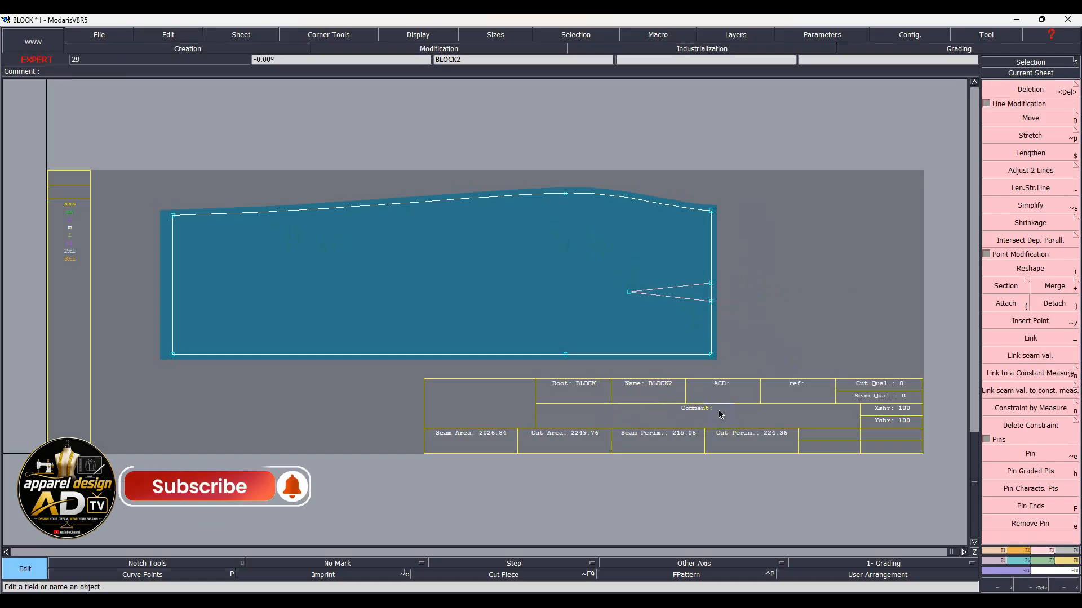
{"action": "left_click", "coordinate": [717, 413]}
{"action": "type", "text": "Back Ax"}
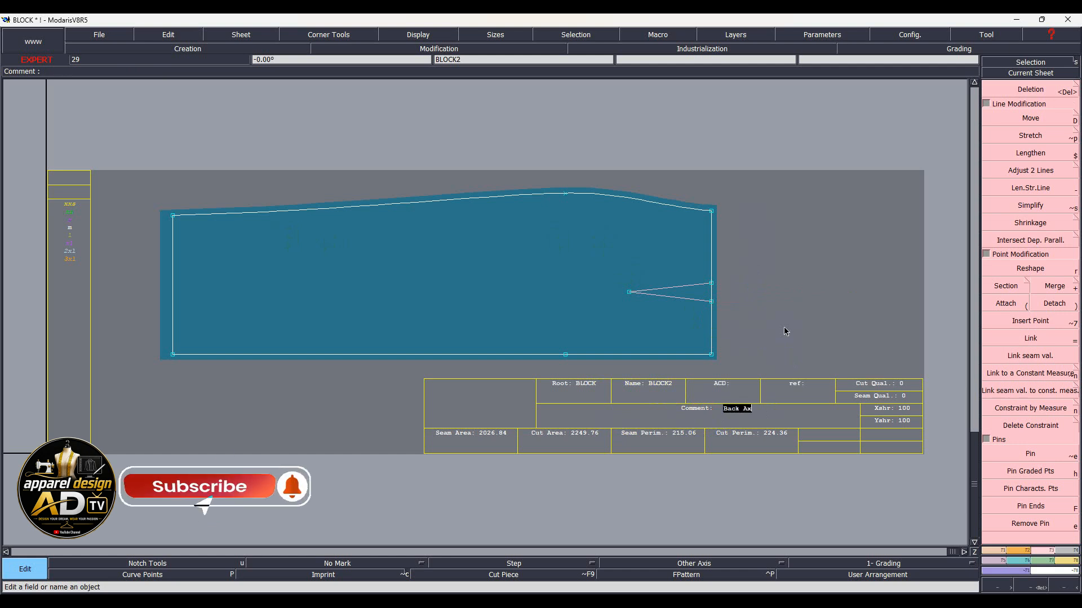
{"action": "type", "text": "2"}
{"action": "key", "text": "Return"}
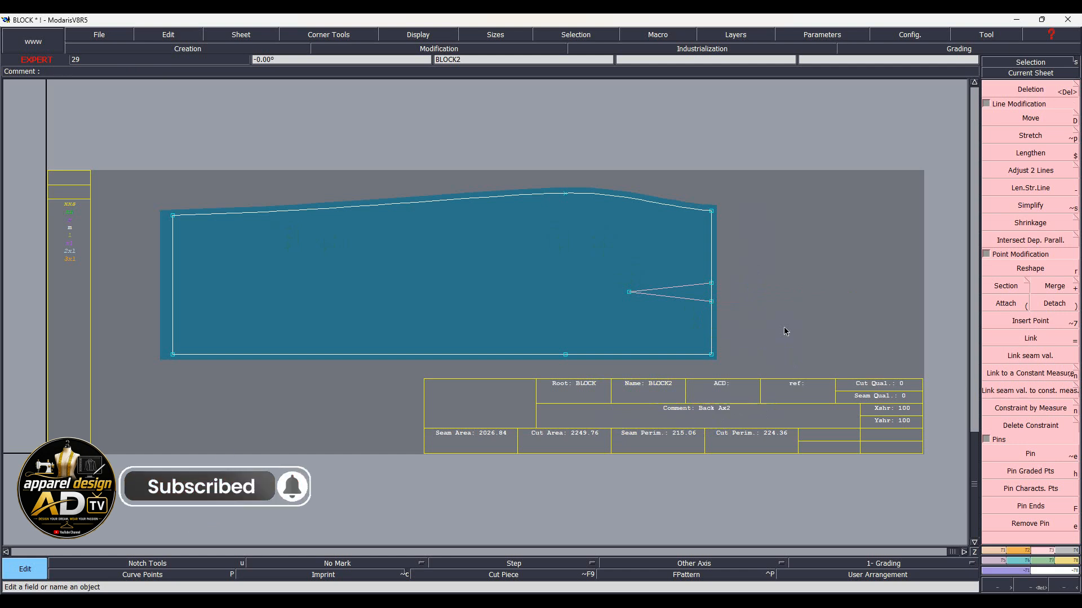
{"action": "left_click", "coordinate": [784, 329]}
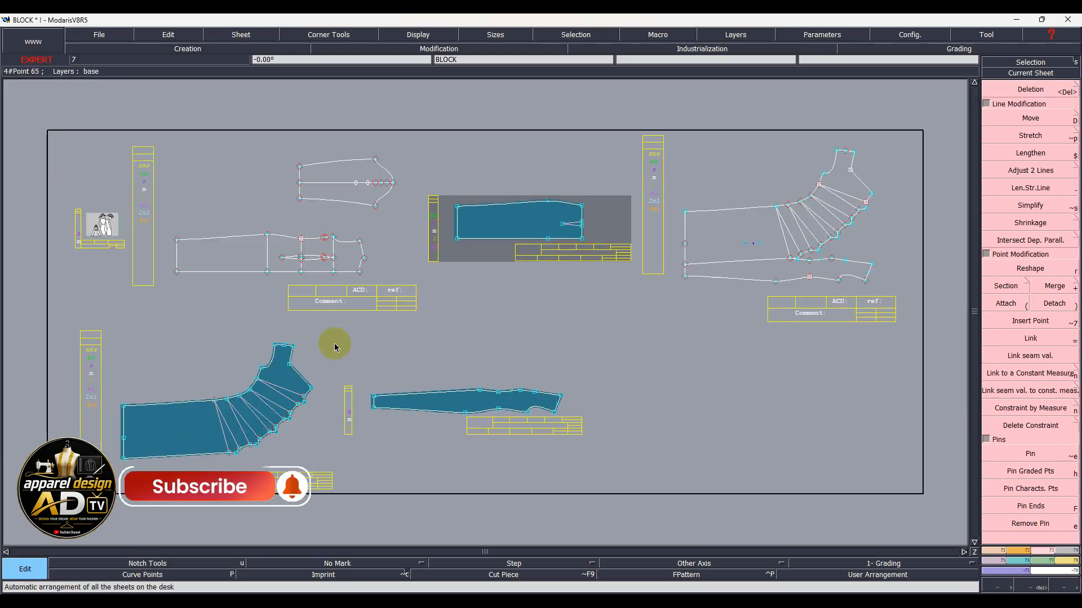
- Extract the back section above the waistline as a cut piece, including the upper part of its dart
{"action": "left_click", "coordinate": [286, 283]}
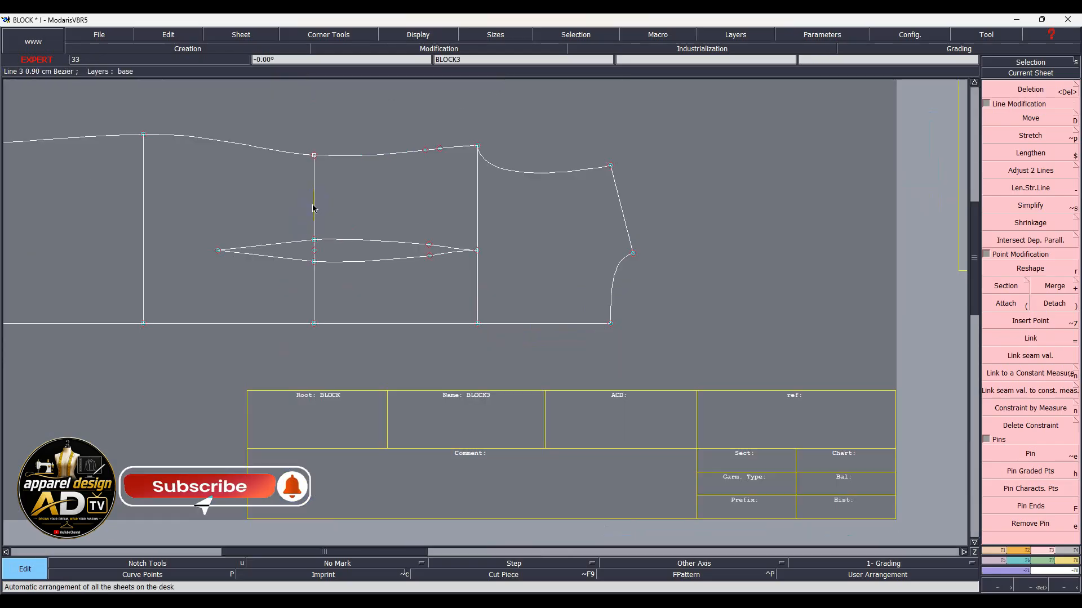
{"action": "left_click", "coordinate": [359, 241]}
{"action": "left_click", "coordinate": [381, 262]}
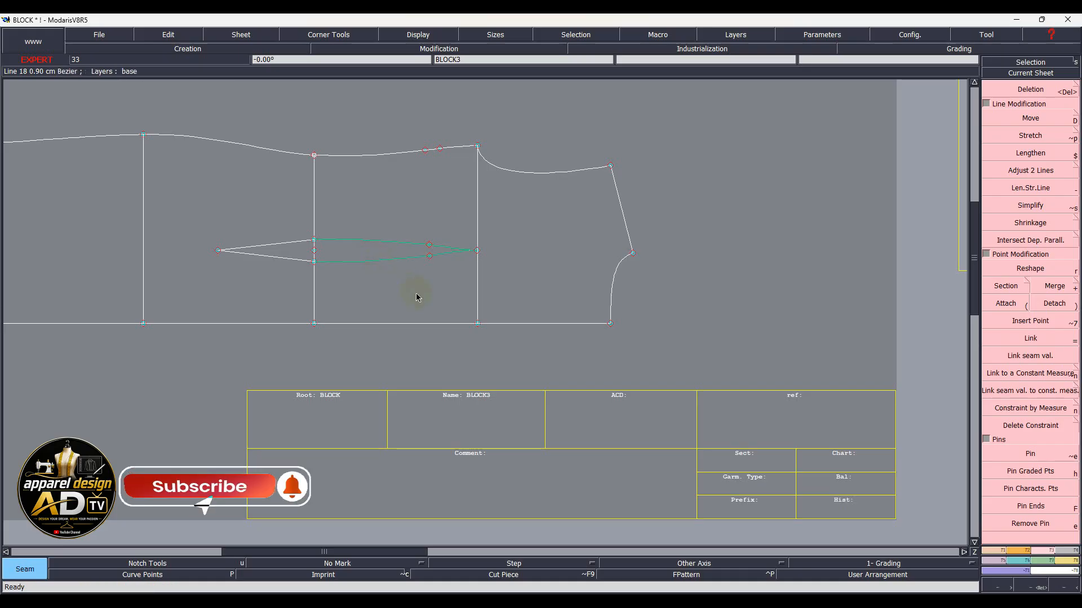
{"action": "left_click", "coordinate": [384, 176]}
{"action": "left_click", "coordinate": [401, 266]}
{"action": "left_click", "coordinate": [591, 276]}
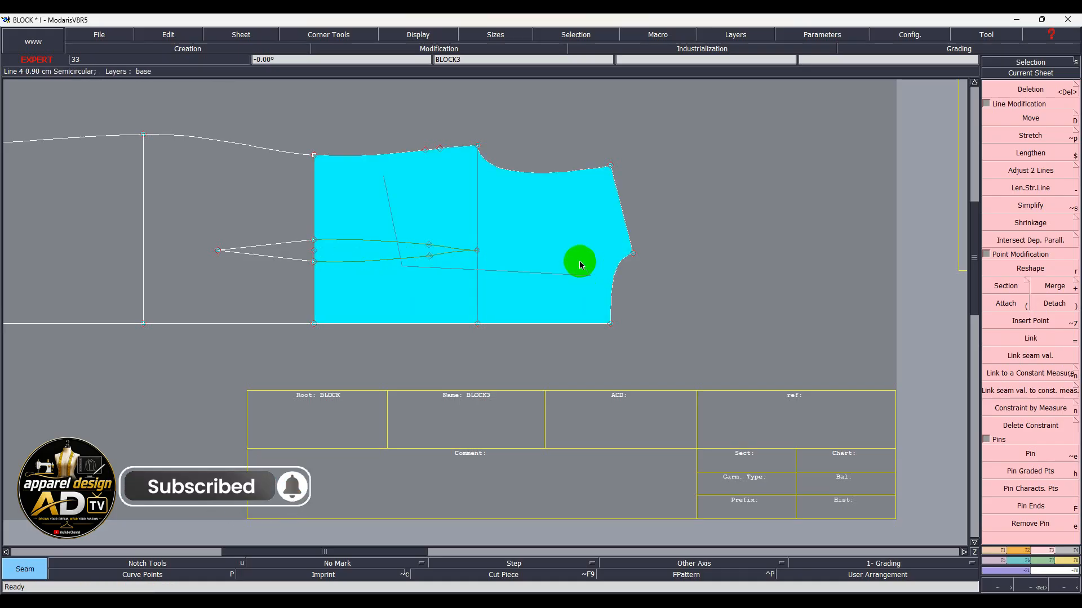
{"action": "left_click", "coordinate": [586, 310]}
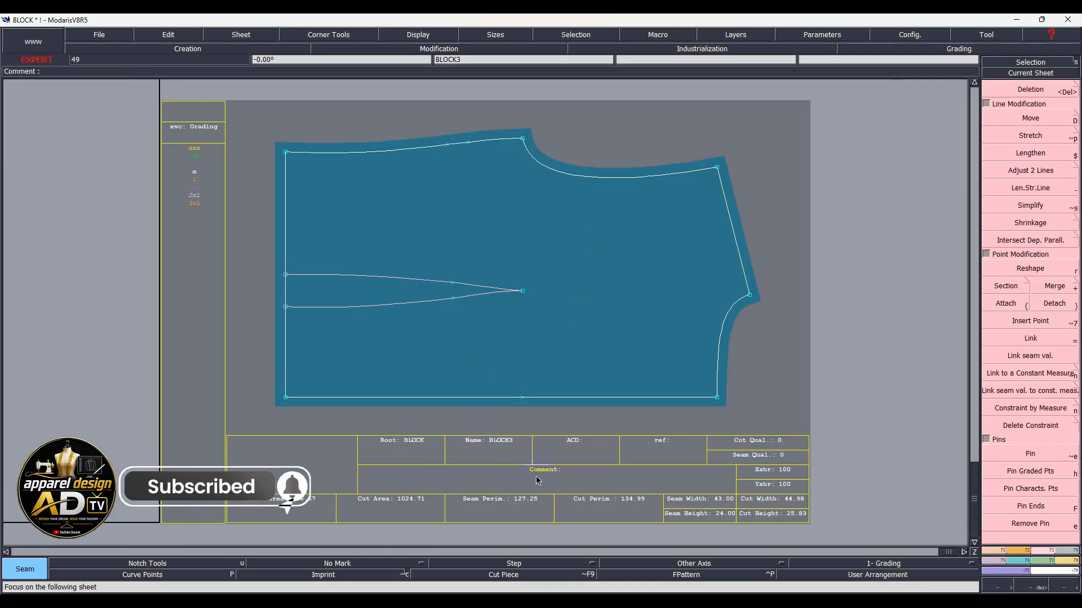
- Enter "Back top Ax2" as the comment of the upper back piece and rearrange the sheets
{"action": "left_click", "coordinate": [560, 470]}
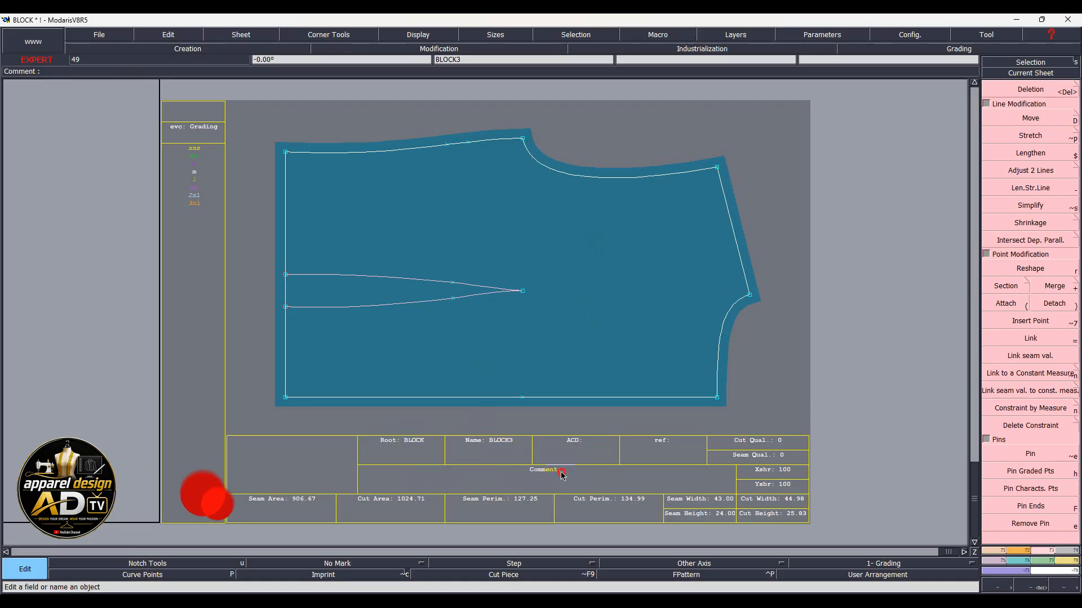
{"action": "type", "text": "Ba"}
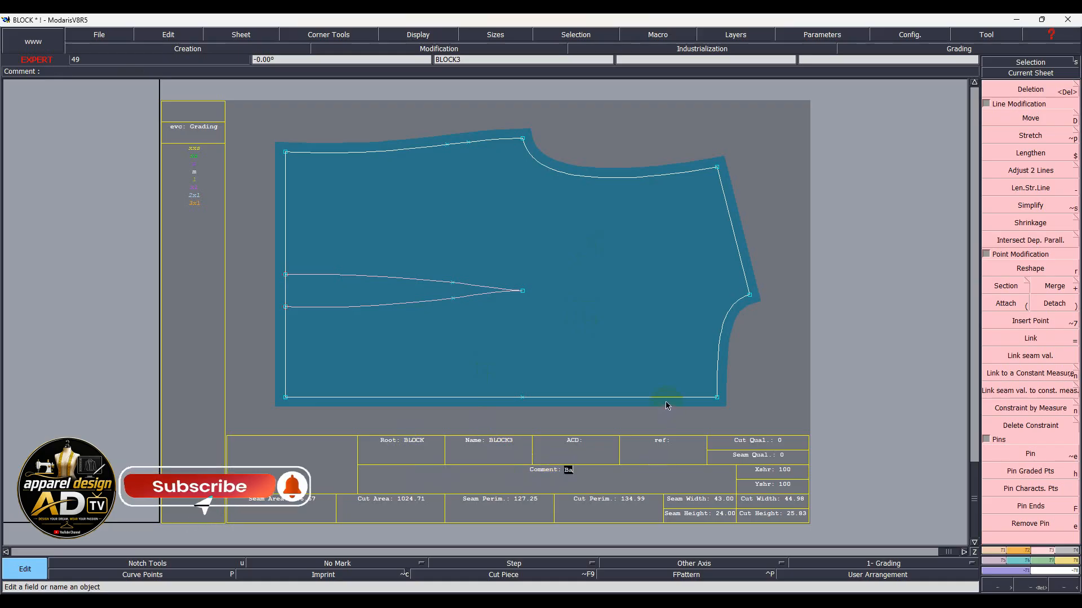
{"action": "type", "text": "ck top Ax2"}
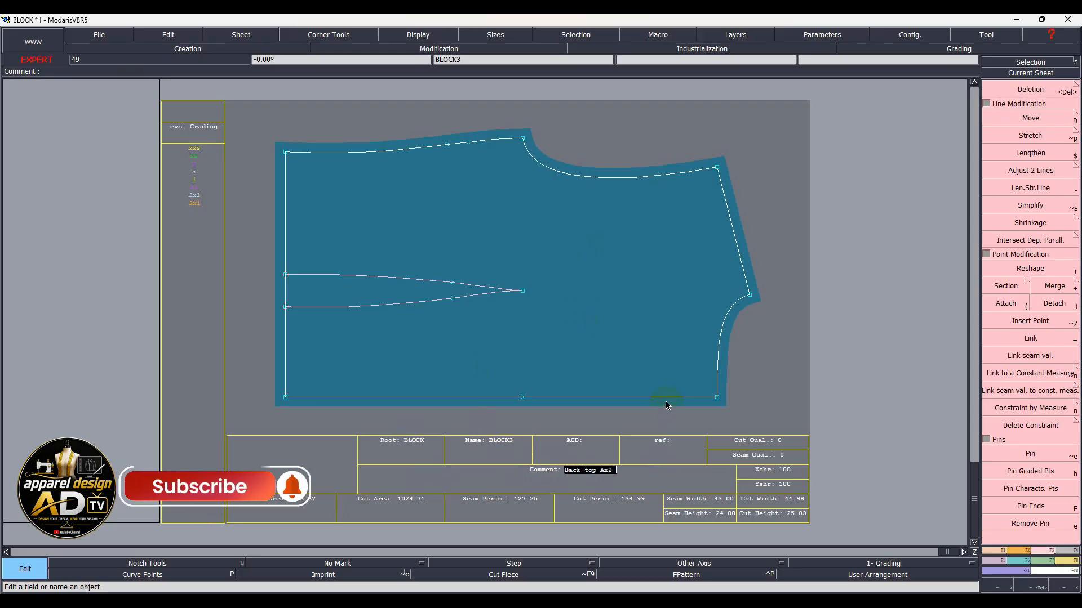
{"action": "key", "text": "Return"}
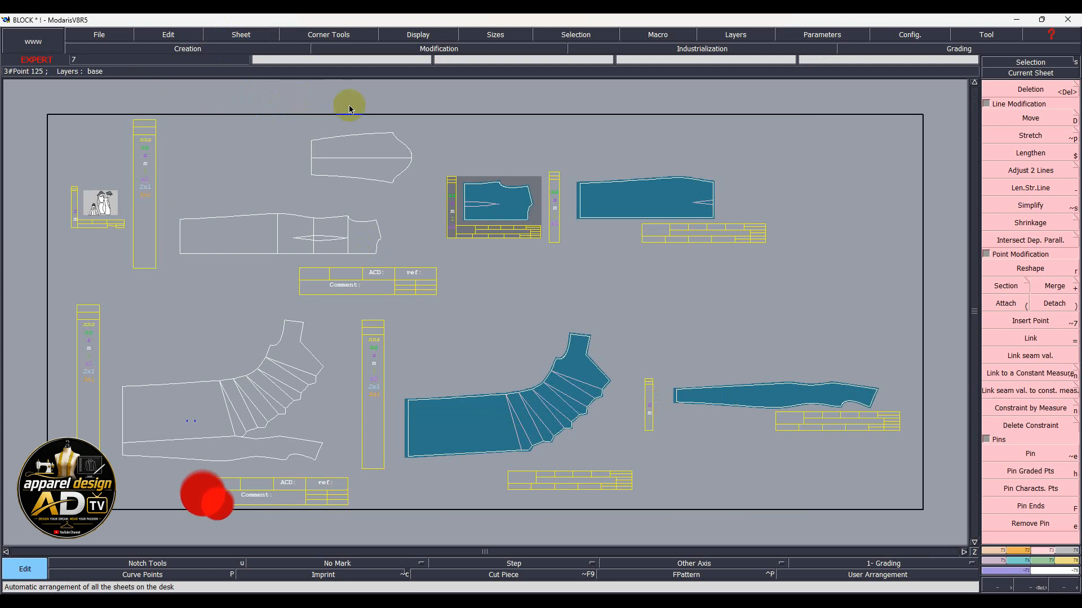
- Extract the whole sleeve outline as a cut piece and bring its new sheet into focus
{"action": "scroll", "coordinate": [347, 119], "scroll_direction": "up", "scroll_amount": 3}
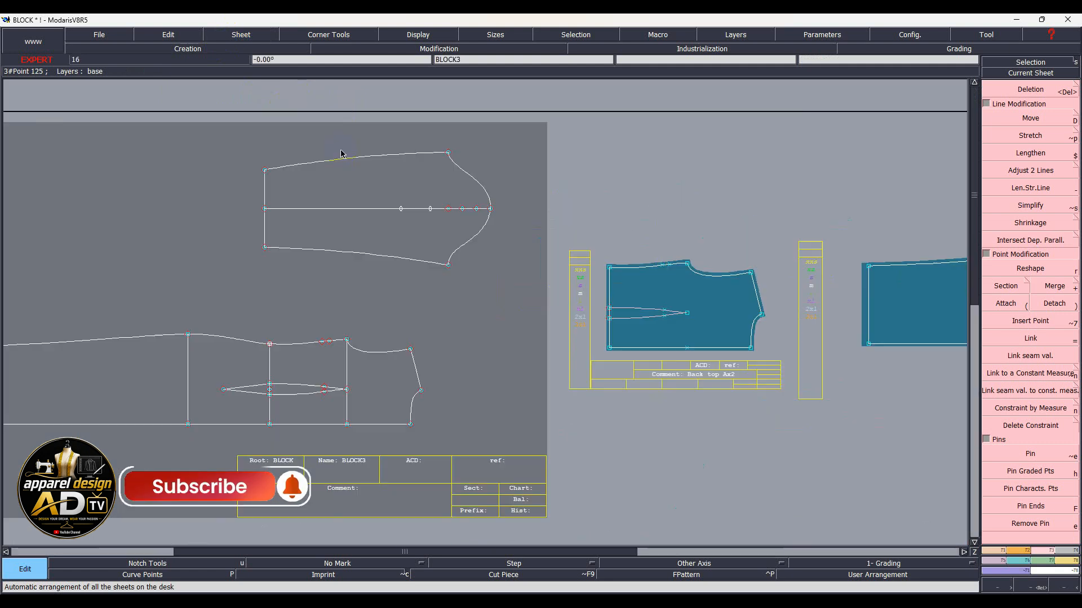
{"action": "left_click", "coordinate": [349, 209]}
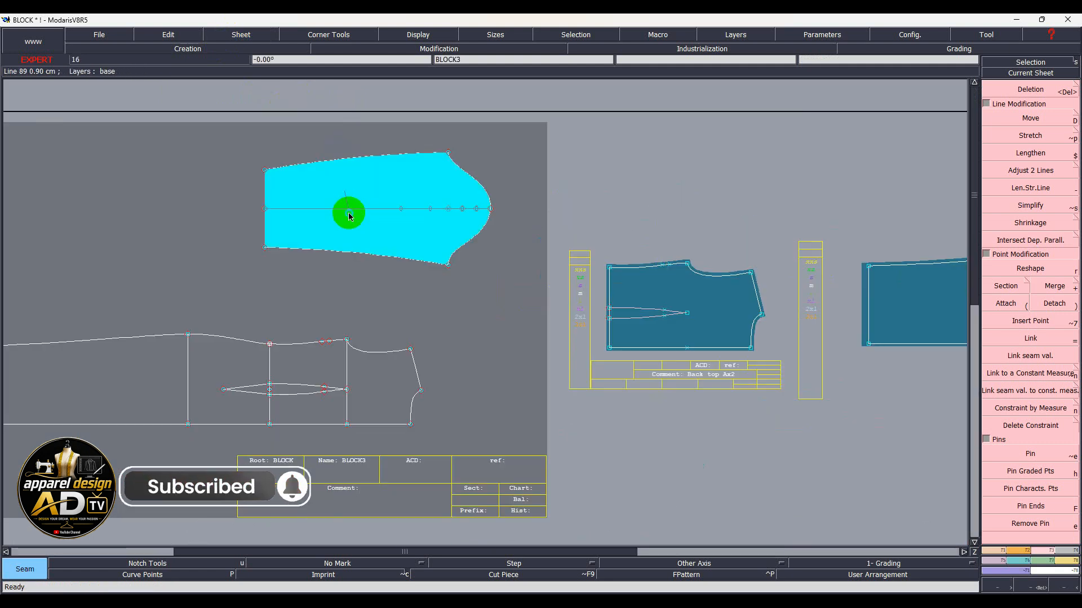
{"action": "key", "text": "Page_Down"}
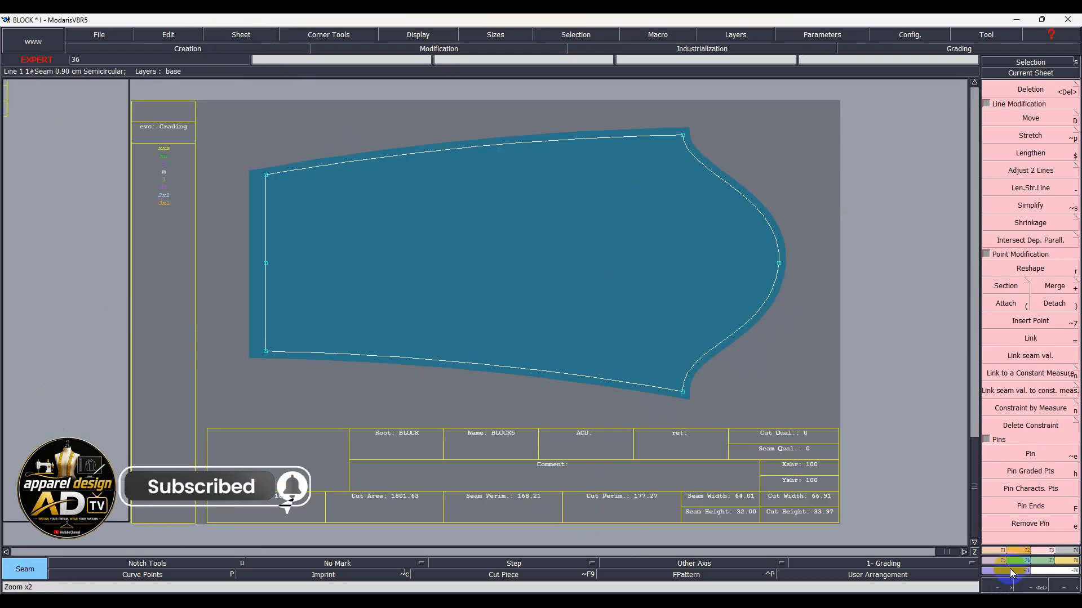
- Change the sleeve's two hem seam corners, one to Previous Symmetry and the other to Next Symmetry
{"action": "left_click", "coordinate": [1067, 553]}
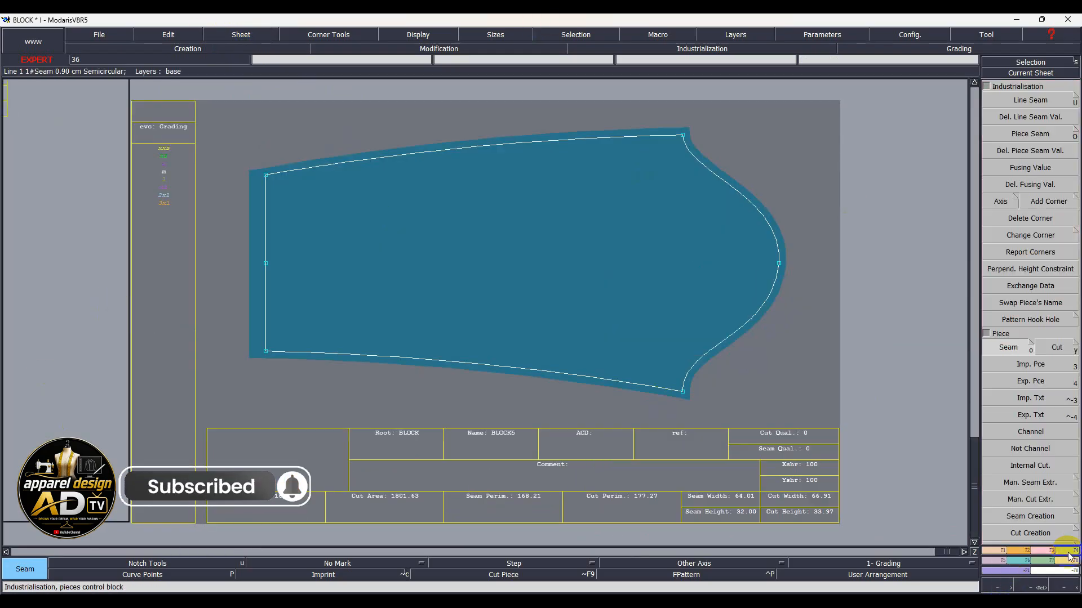
{"action": "left_click", "coordinate": [1032, 345]}
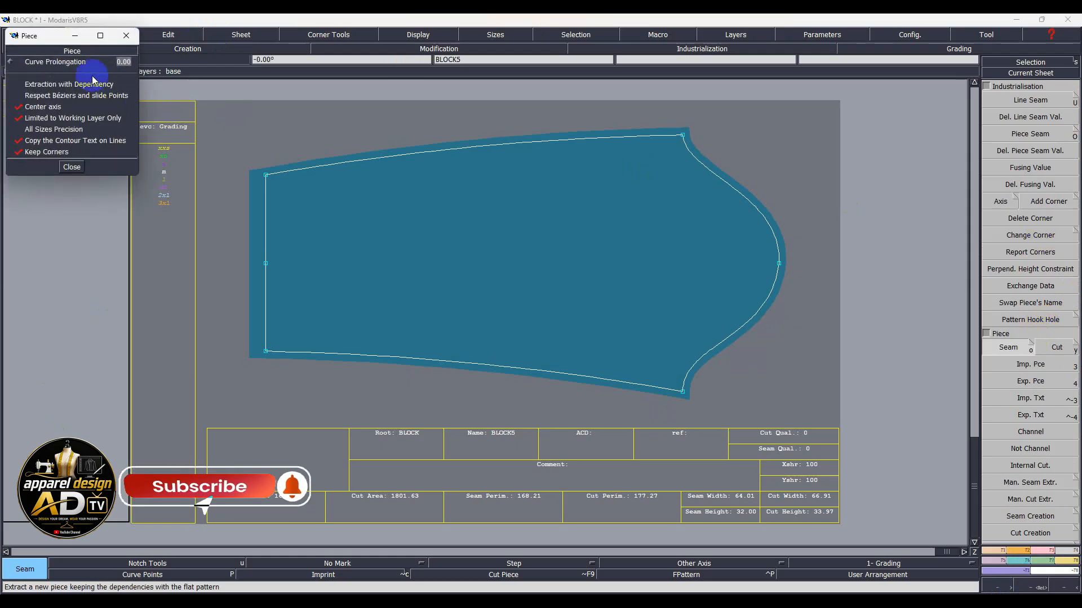
{"action": "left_click", "coordinate": [72, 167]}
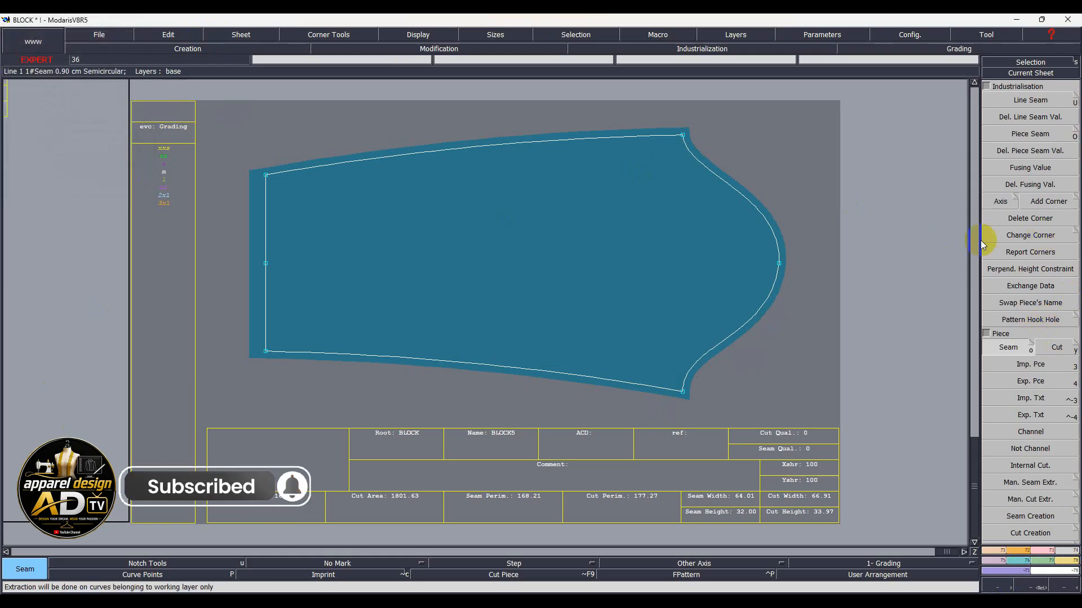
{"action": "left_click", "coordinate": [1053, 236]}
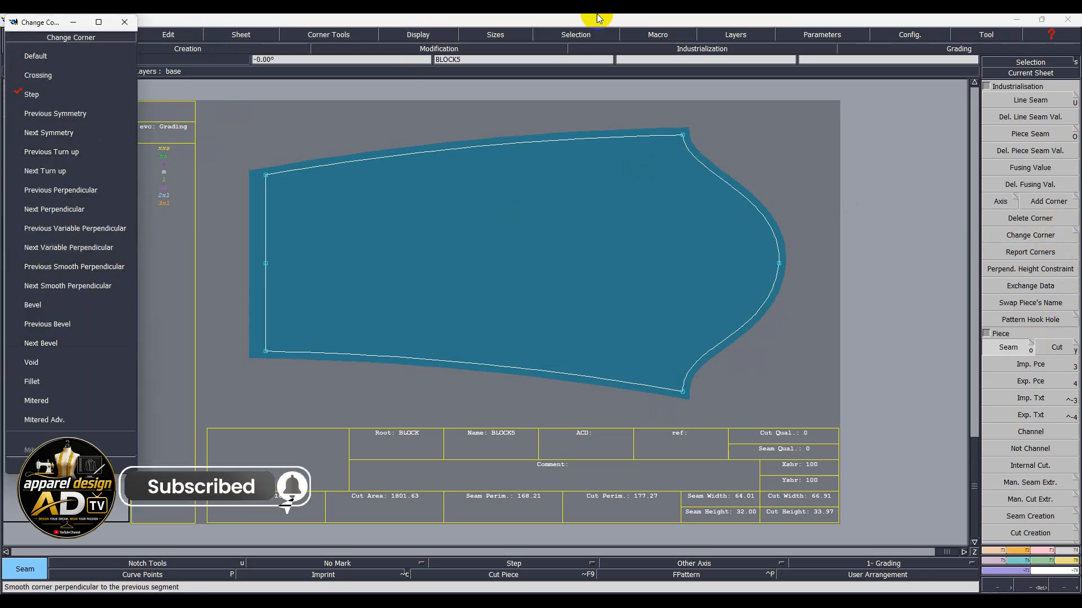
{"action": "left_click", "coordinate": [55, 114]}
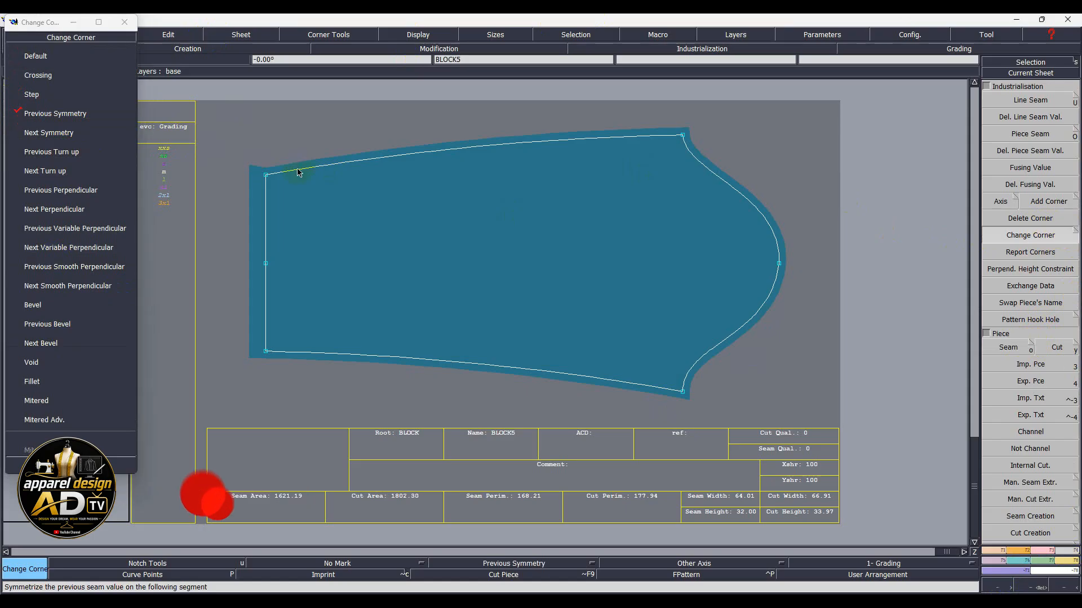
{"action": "left_click", "coordinate": [285, 346]}
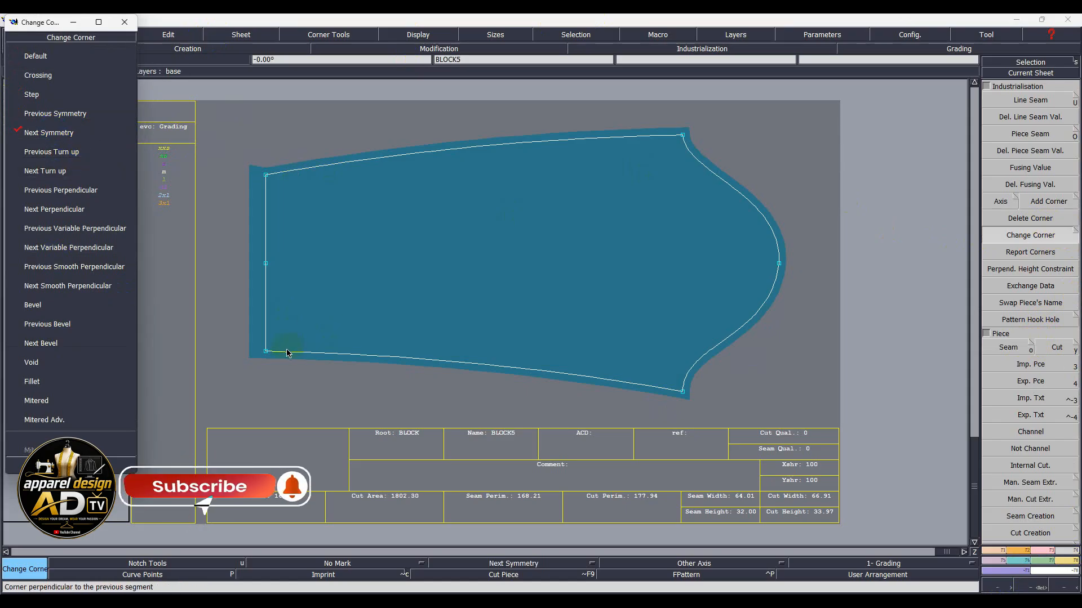
{"action": "left_click", "coordinate": [71, 466]}
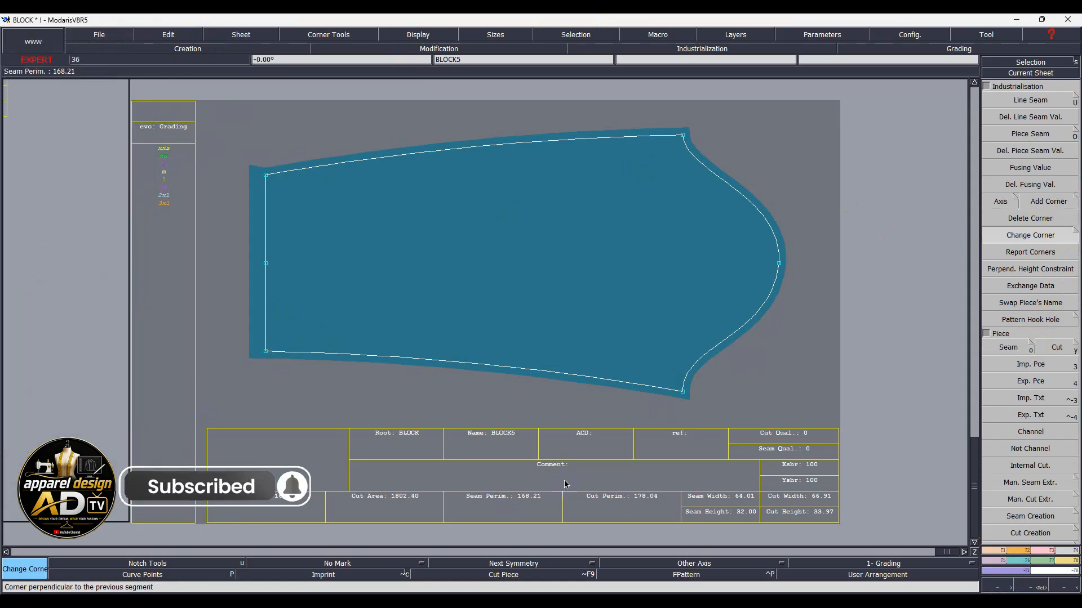
- Enter "Sleeve Ax2" as the comment of the sleeve piece and rearrange the sheets
{"action": "key", "text": "ctrl+e"}
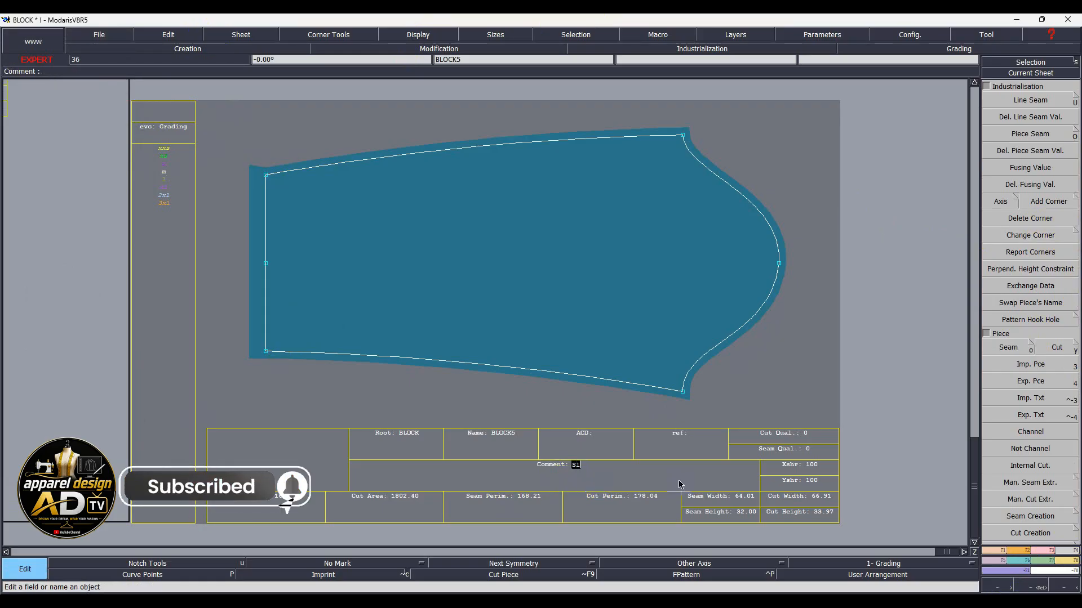
{"action": "type", "text": "Ax2"}
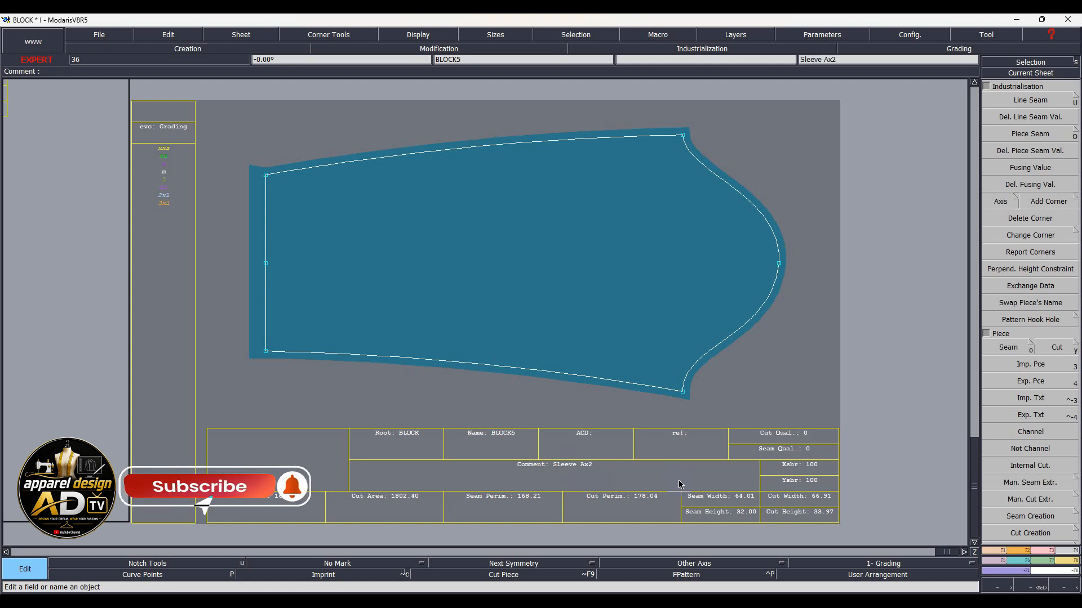
{"action": "key", "text": "Return"}
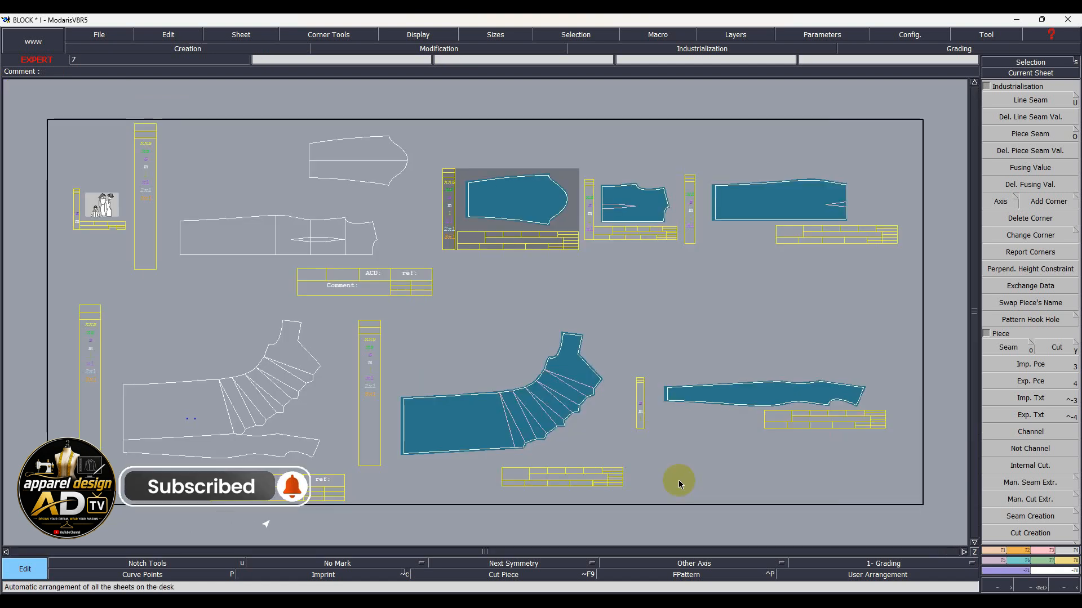
- Draw a horizontal 'DF' grain line axis about 18.7 cm long in the middle of the sleeve piece
{"action": "left_click", "coordinate": [1030, 73]}
{"action": "left_click", "coordinate": [527, 203]}
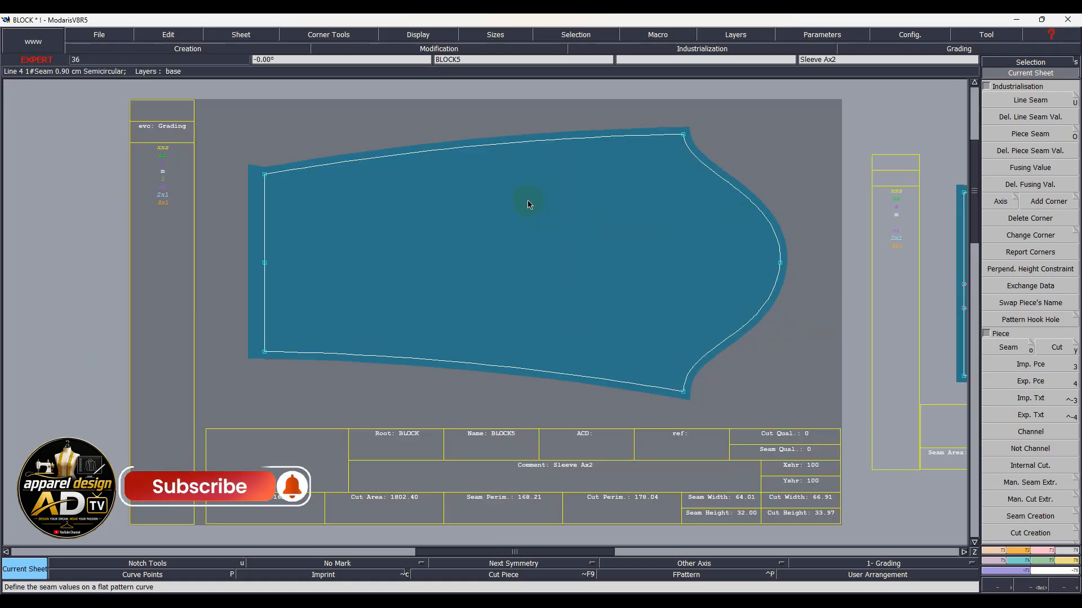
{"action": "key", "text": "a"}
{"action": "left_click", "coordinate": [505, 256]}
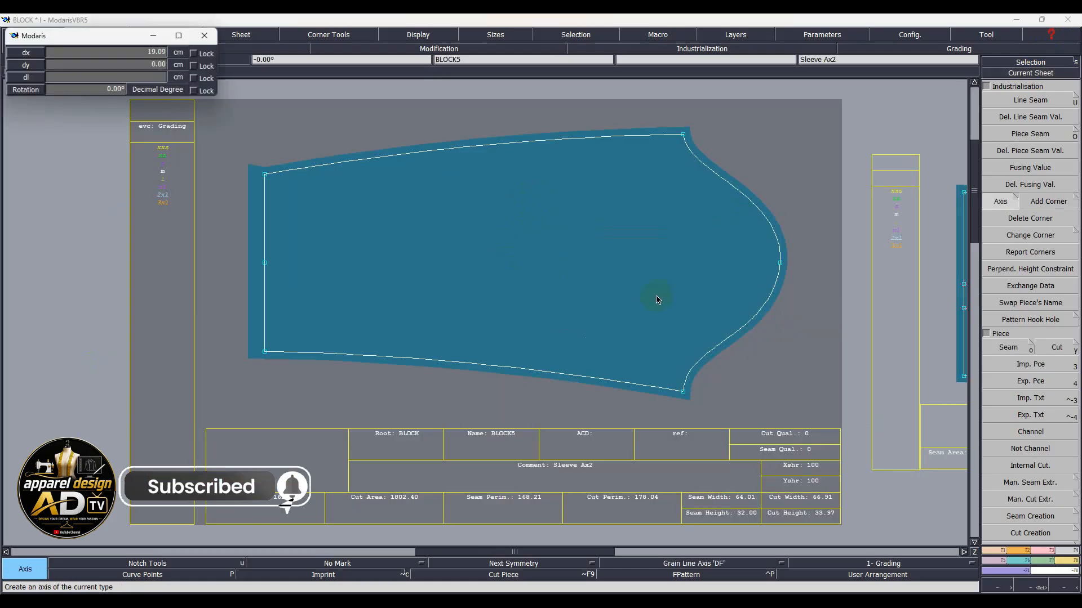
{"action": "left_click", "coordinate": [656, 258]}
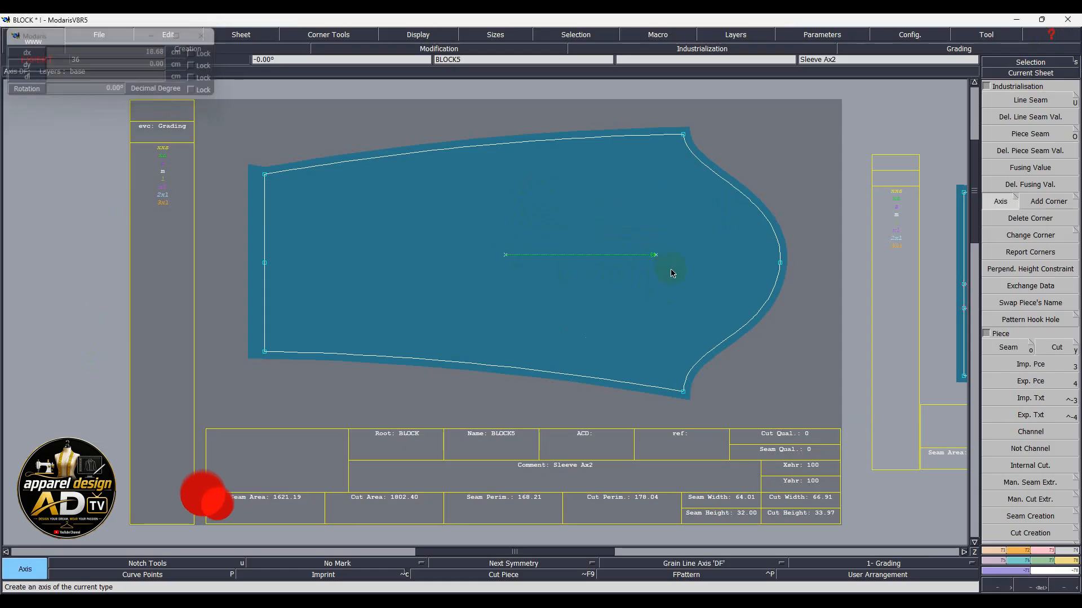
- Add horizontal 'DF' grain line axes to the "Back top Ax2" and "Back Ax2" pieces
{"action": "key", "text": "Page_Down"}
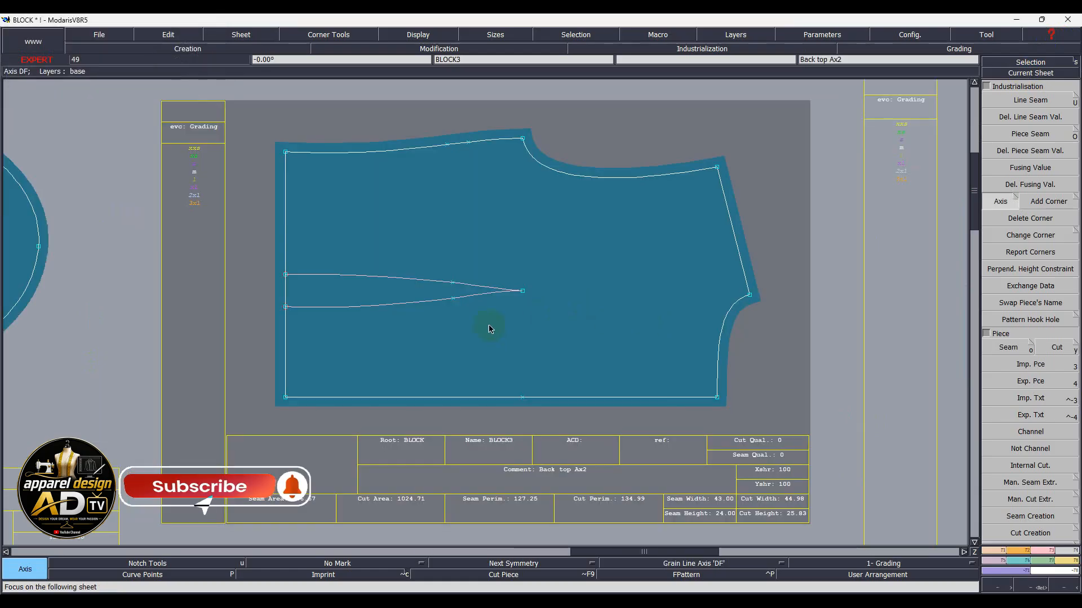
{"action": "left_click", "coordinate": [489, 325]}
{"action": "left_click", "coordinate": [568, 326]}
{"action": "key", "text": "Page_Down"}
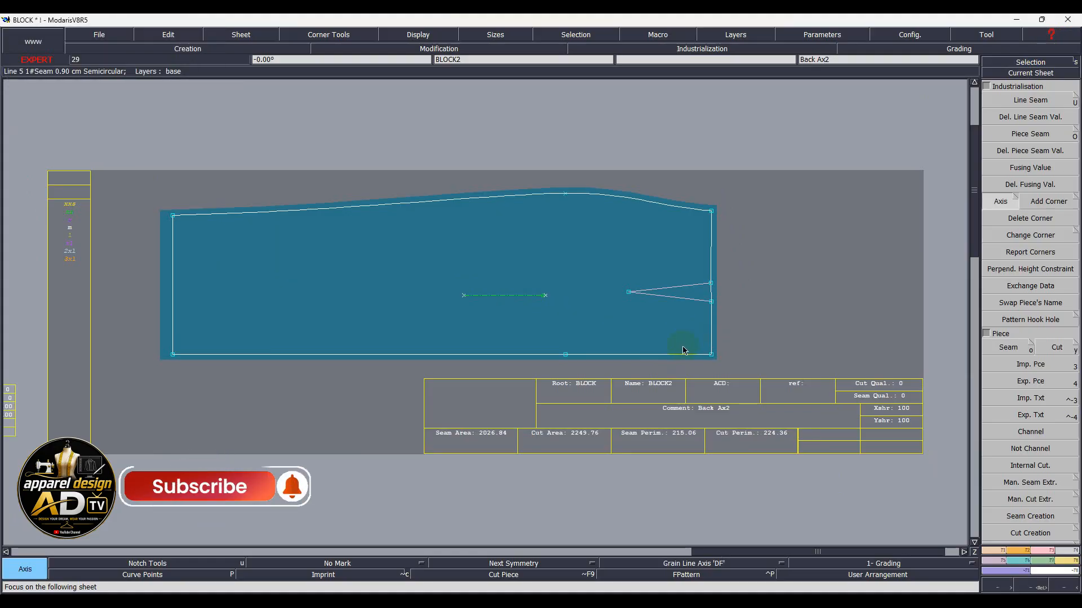
- Add horizontal 'DF' grain line axes to the ruched front piece and the "Front Side Ax1" piece
{"action": "key", "text": "Page_Down"}
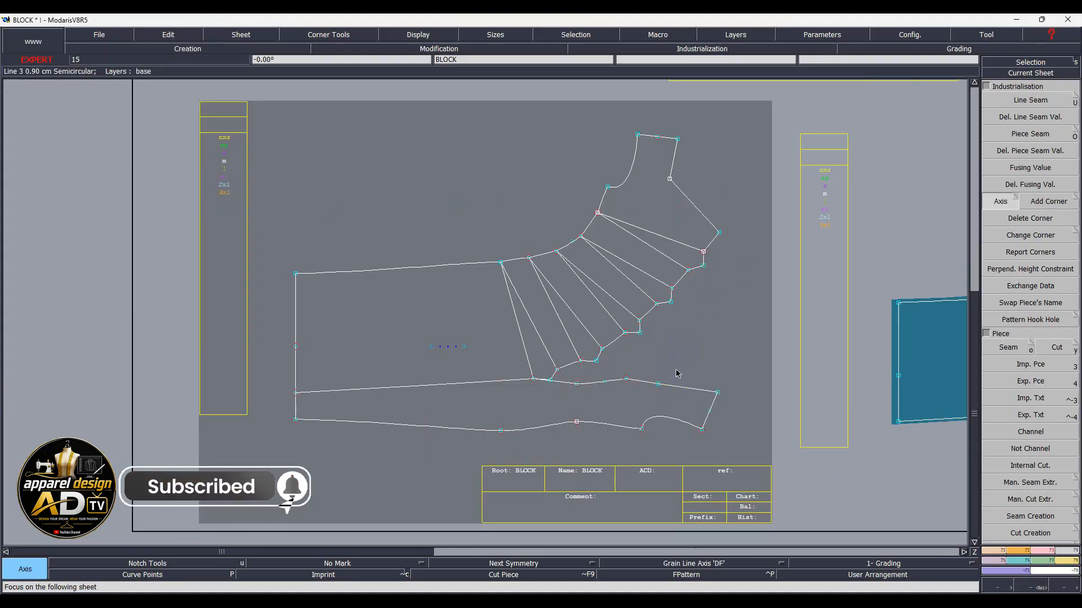
{"action": "key", "text": "Page_Down"}
{"action": "left_click", "coordinate": [400, 358]}
{"action": "left_click", "coordinate": [469, 365]}
{"action": "key", "text": "Page_Down"}
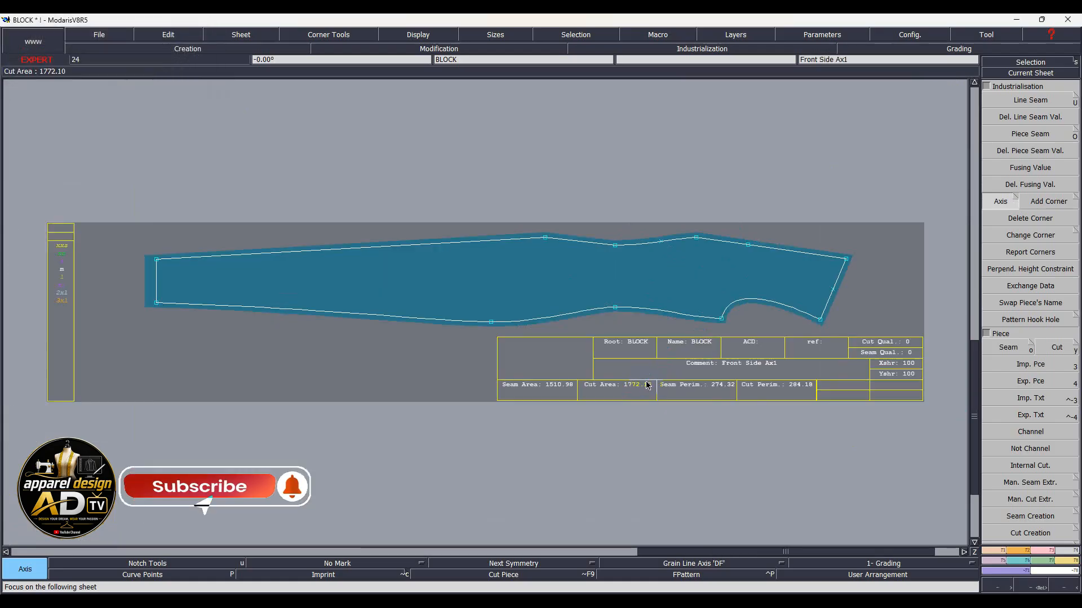
{"action": "left_click", "coordinate": [596, 286]}
{"action": "left_click", "coordinate": [596, 284]}
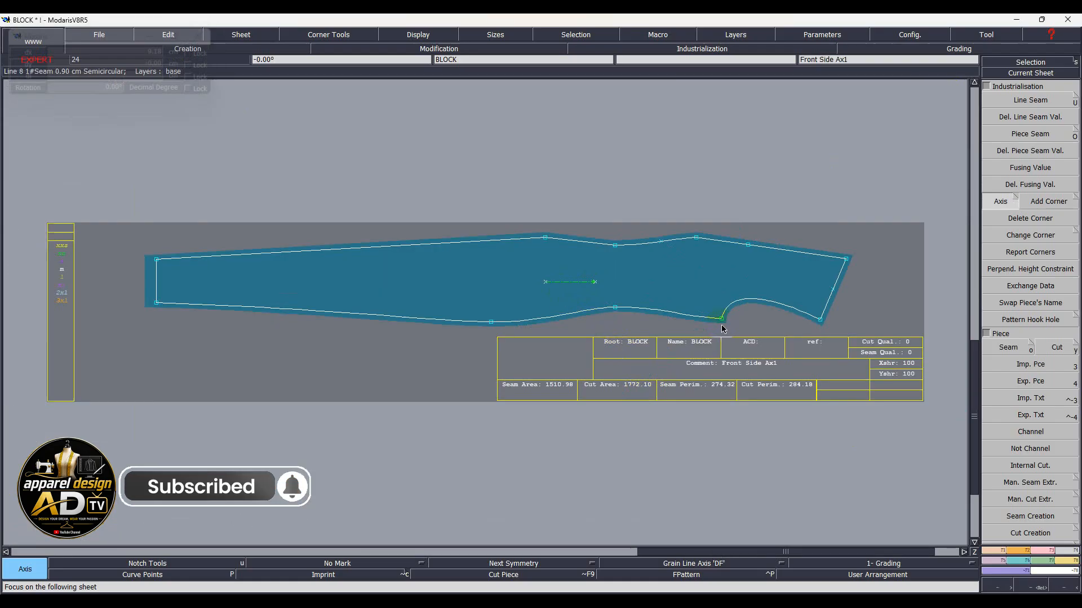
- Go through the pattern sheets to check the cut pieces and their grain lines
{"action": "key", "text": "Page_Down"}
{"action": "key", "text": "Page_Down"}
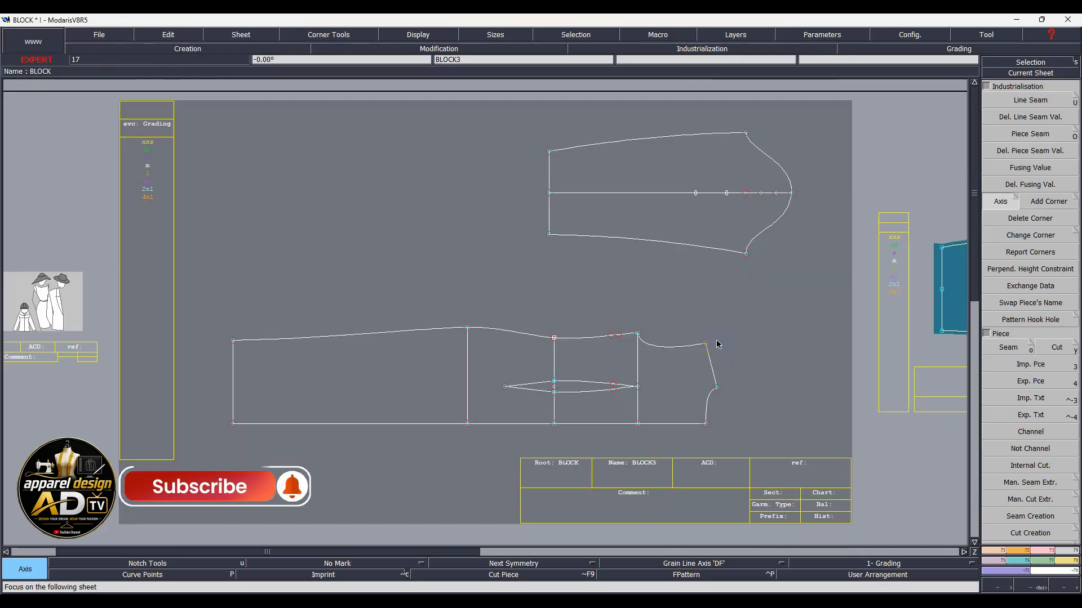
{"action": "key", "text": "Page_Down"}
{"action": "key", "text": "Page_Down"}
{"action": "key", "text": "Page_Down"}
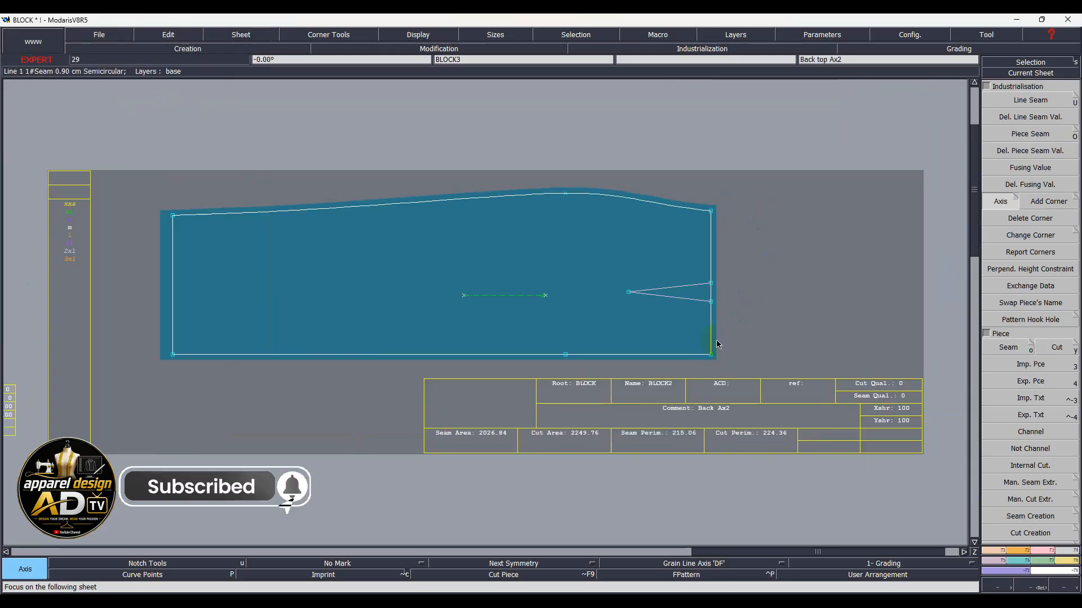
{"action": "key", "text": "Page_Down"}
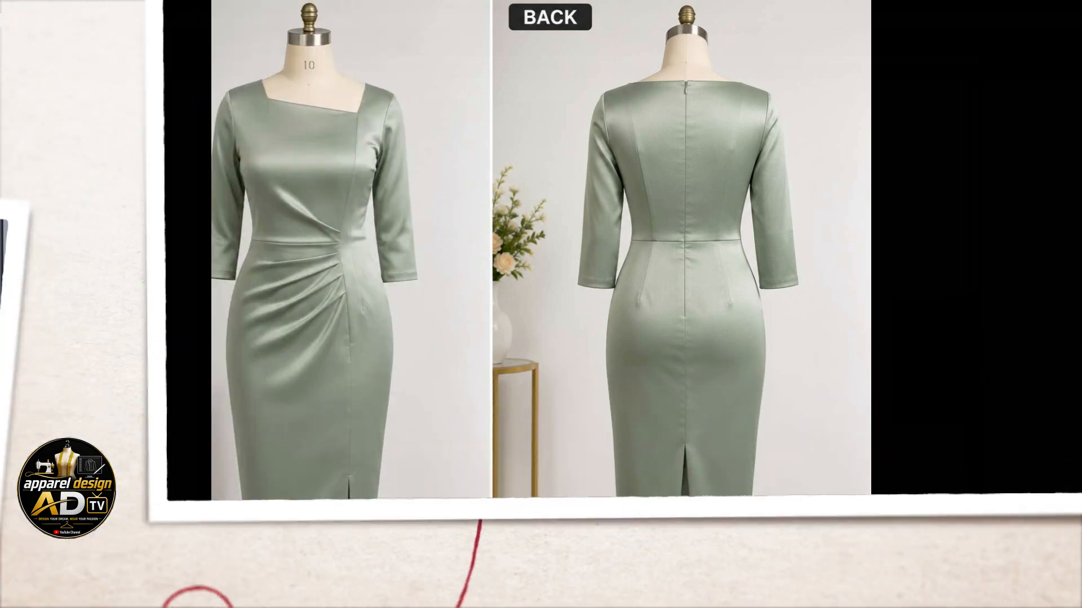